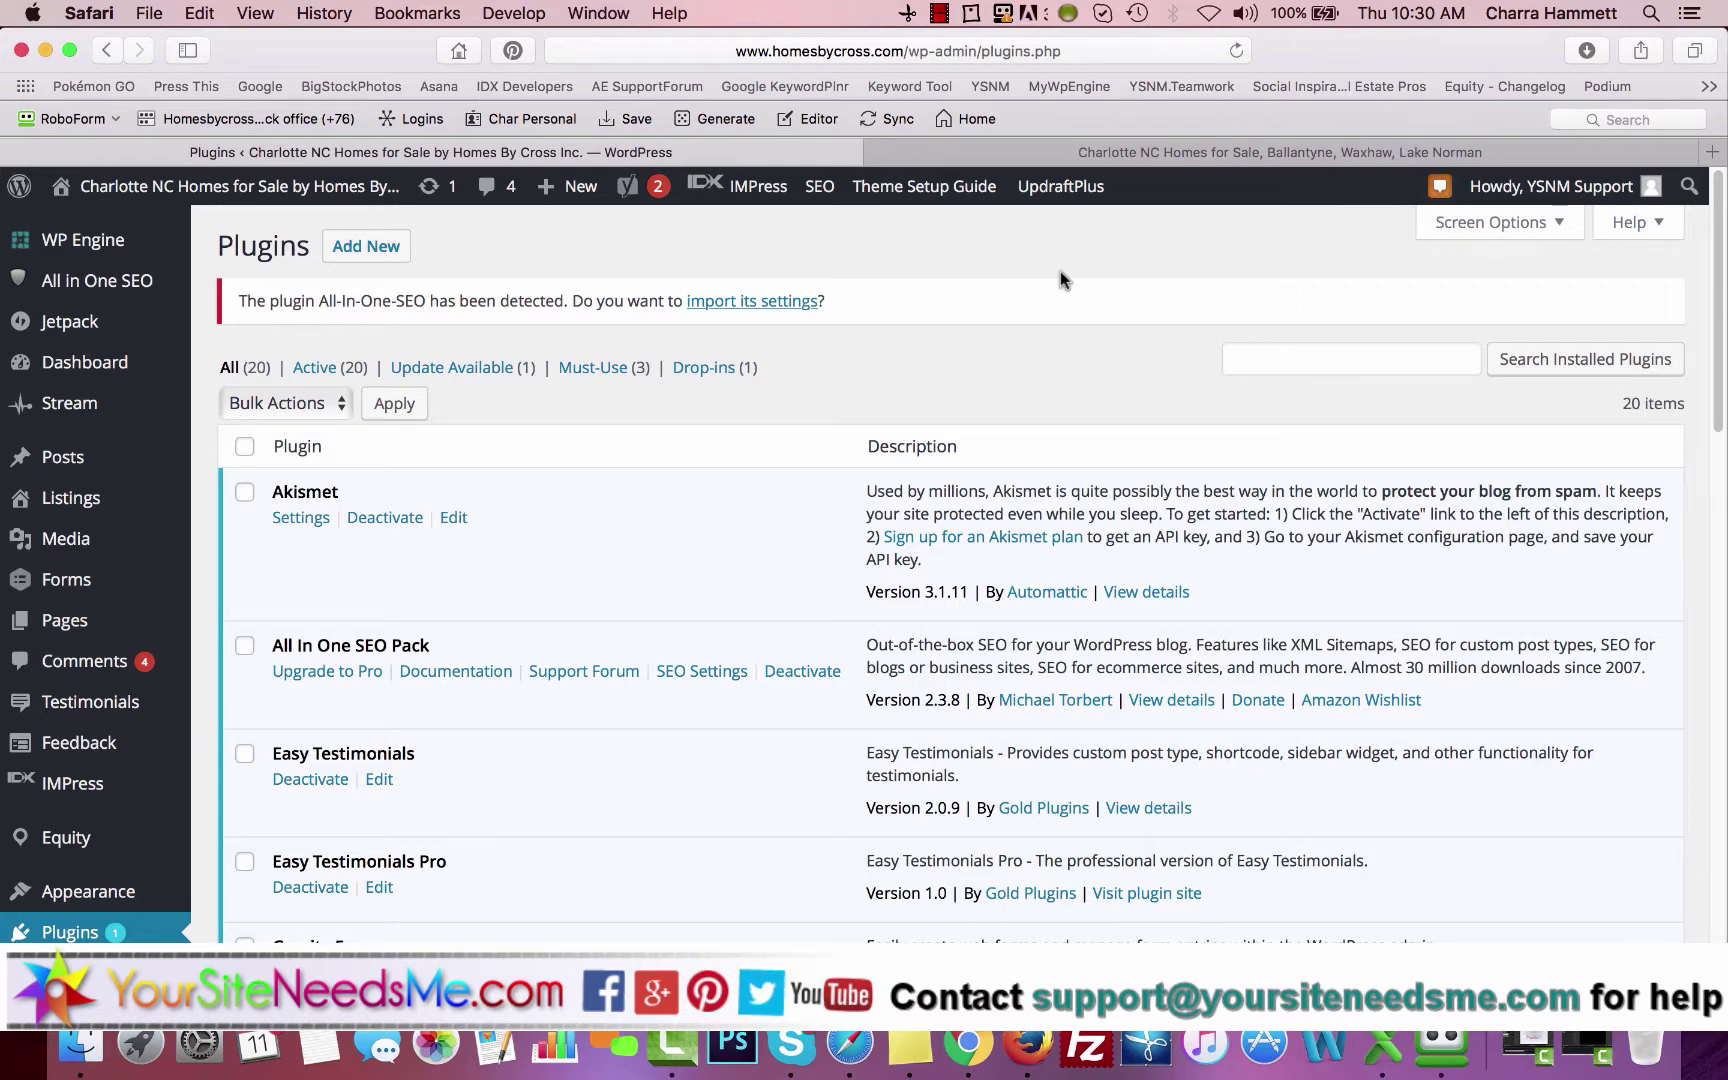
Open Listings to show all 12 properties, including Lake Norman Waterfront Lot at The Peninsula.
scroll(729, 477, "down", 8)
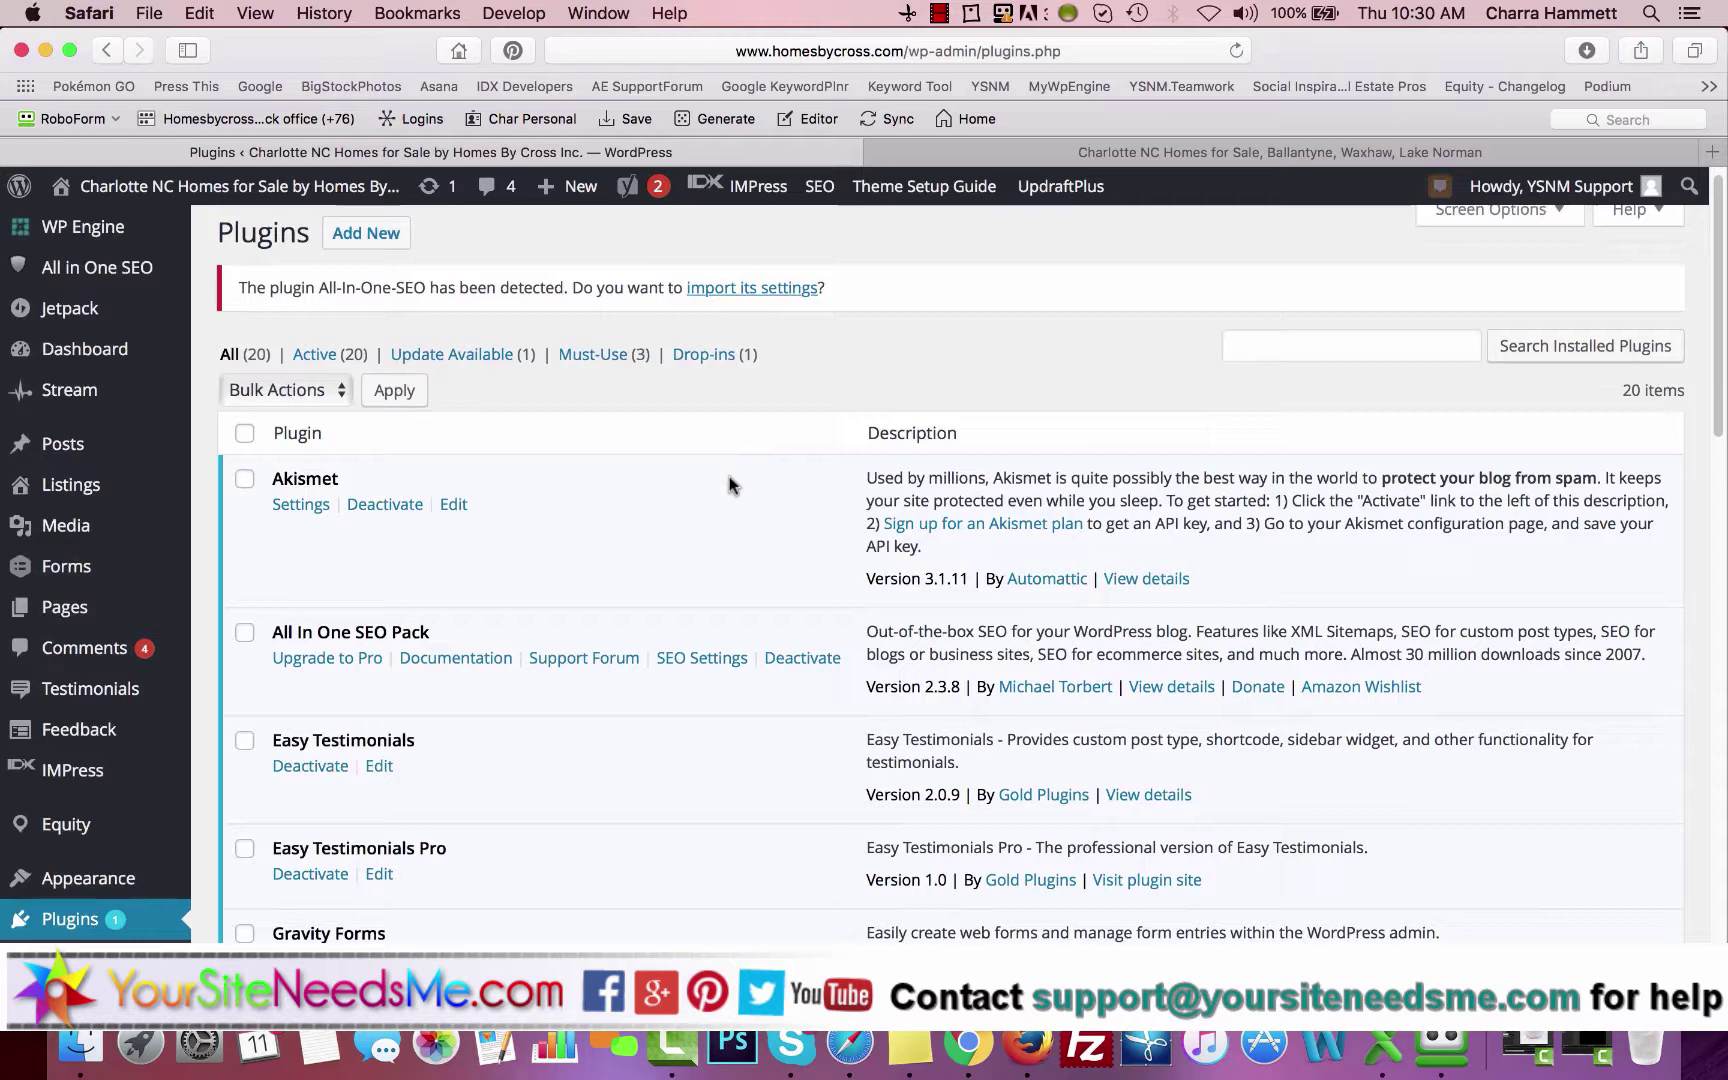
scroll(729, 477, "down", 3)
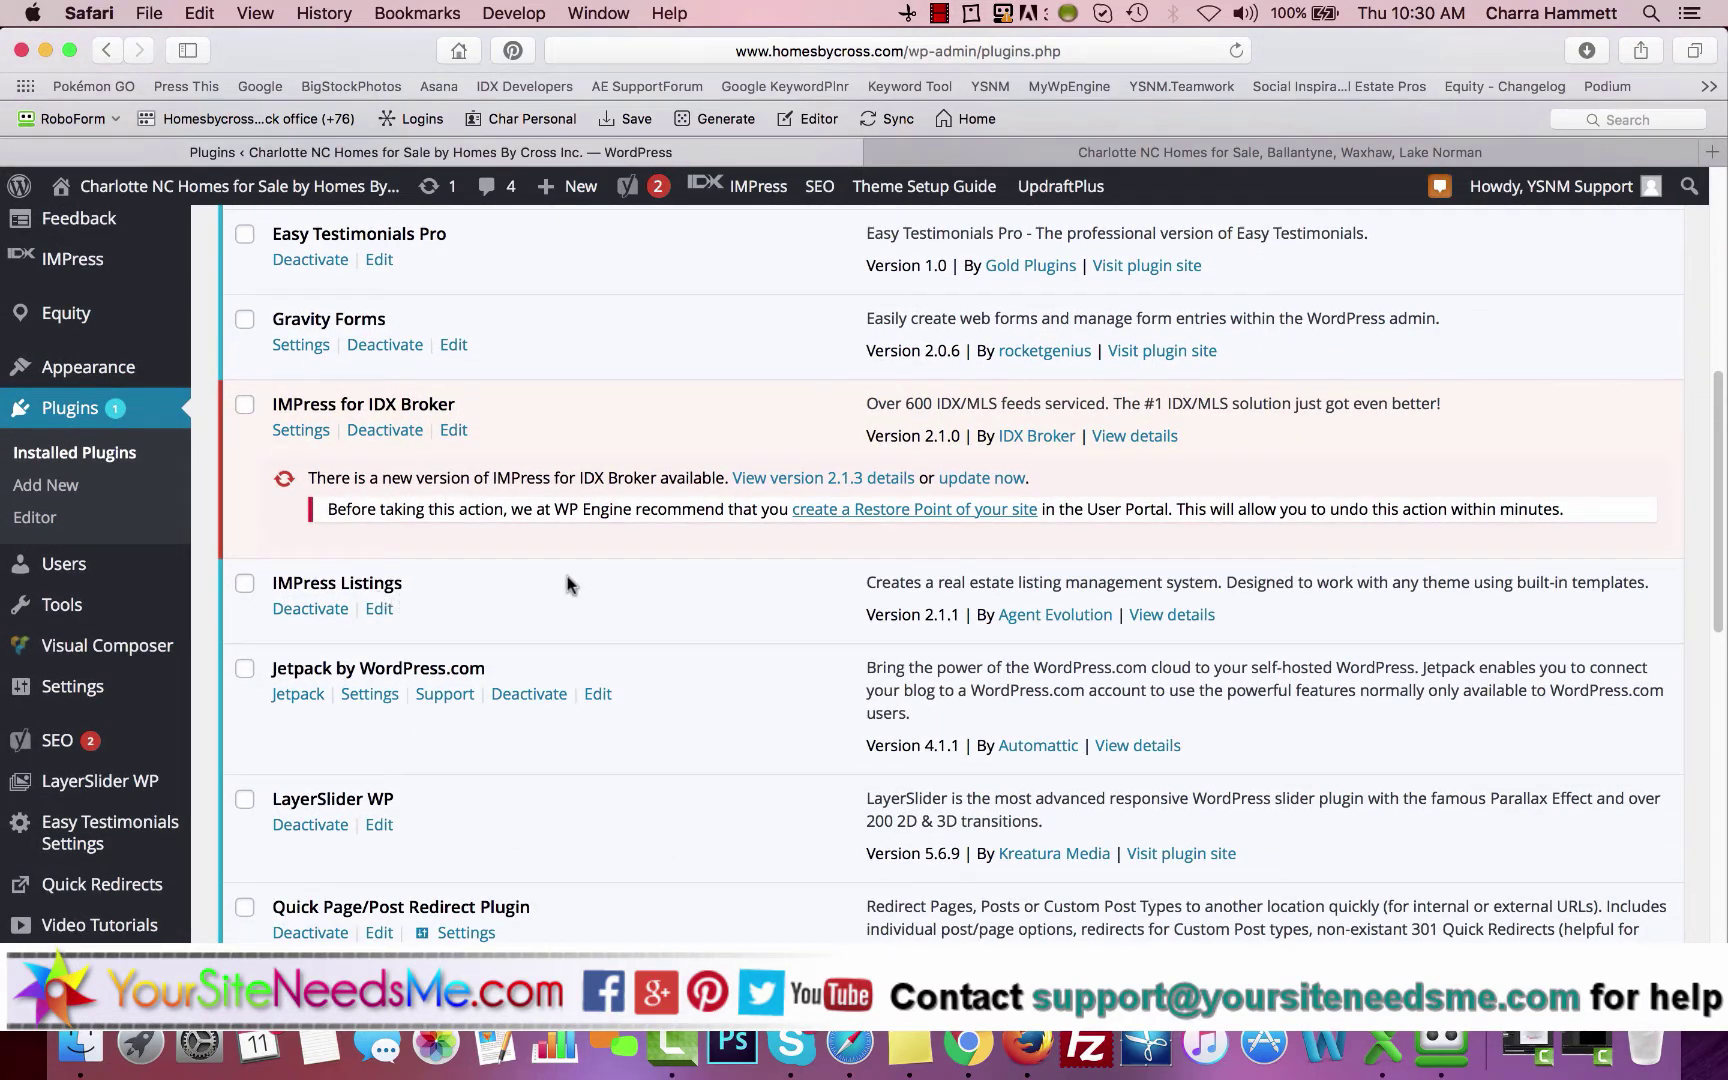
scroll(406, 576, "up", 11)
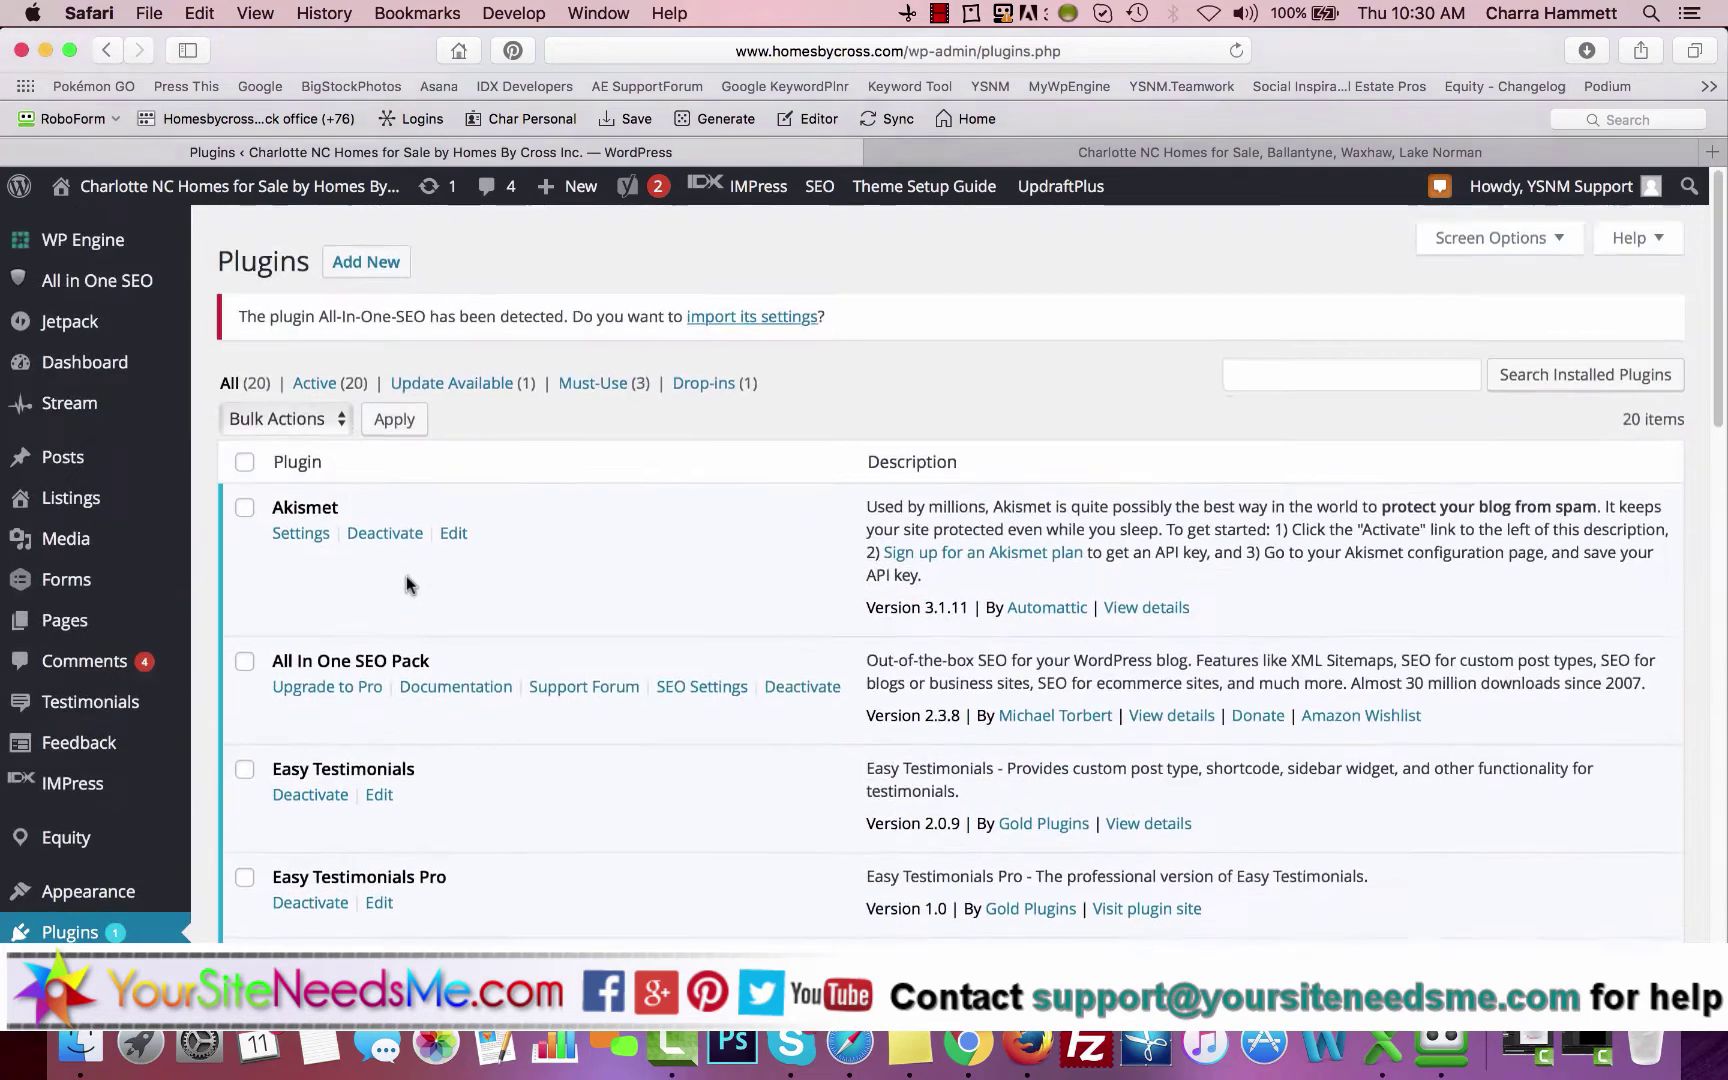
scroll(57, 917, "down", 3)
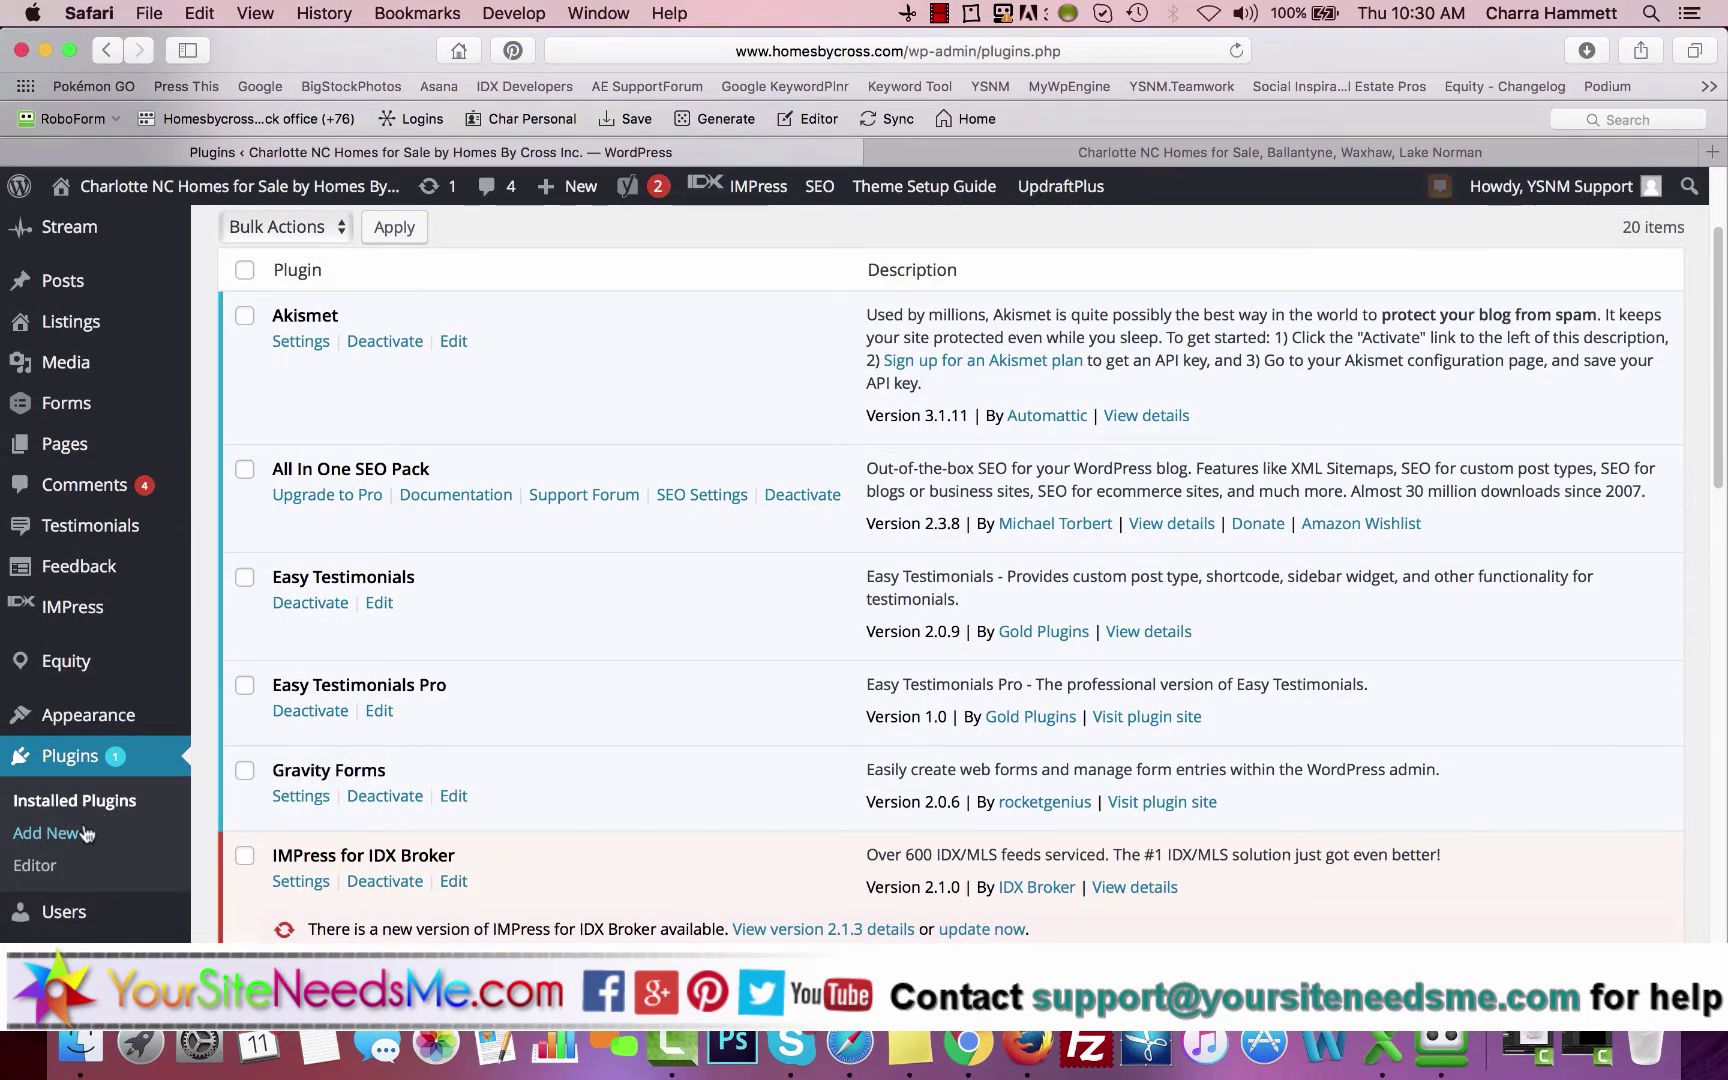
scroll(473, 466, "up", 1)
scroll(473, 458, "up", 2)
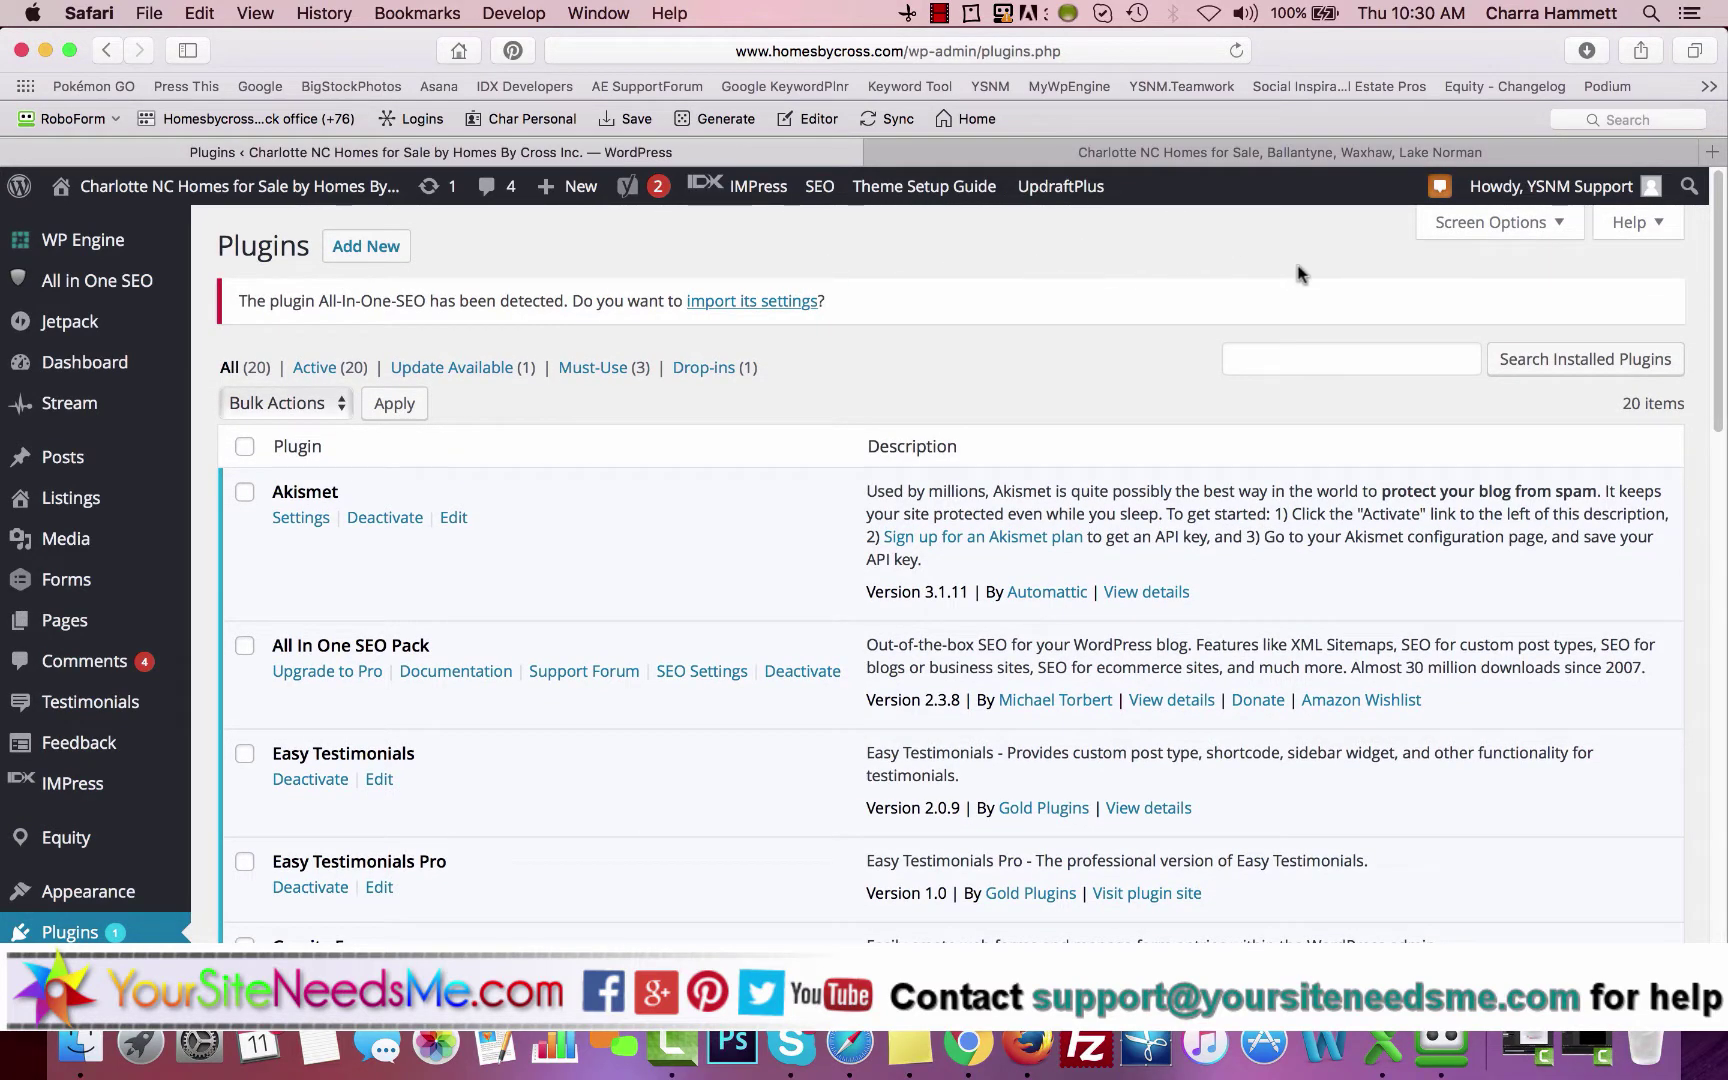
scroll(996, 407, "down", 4)
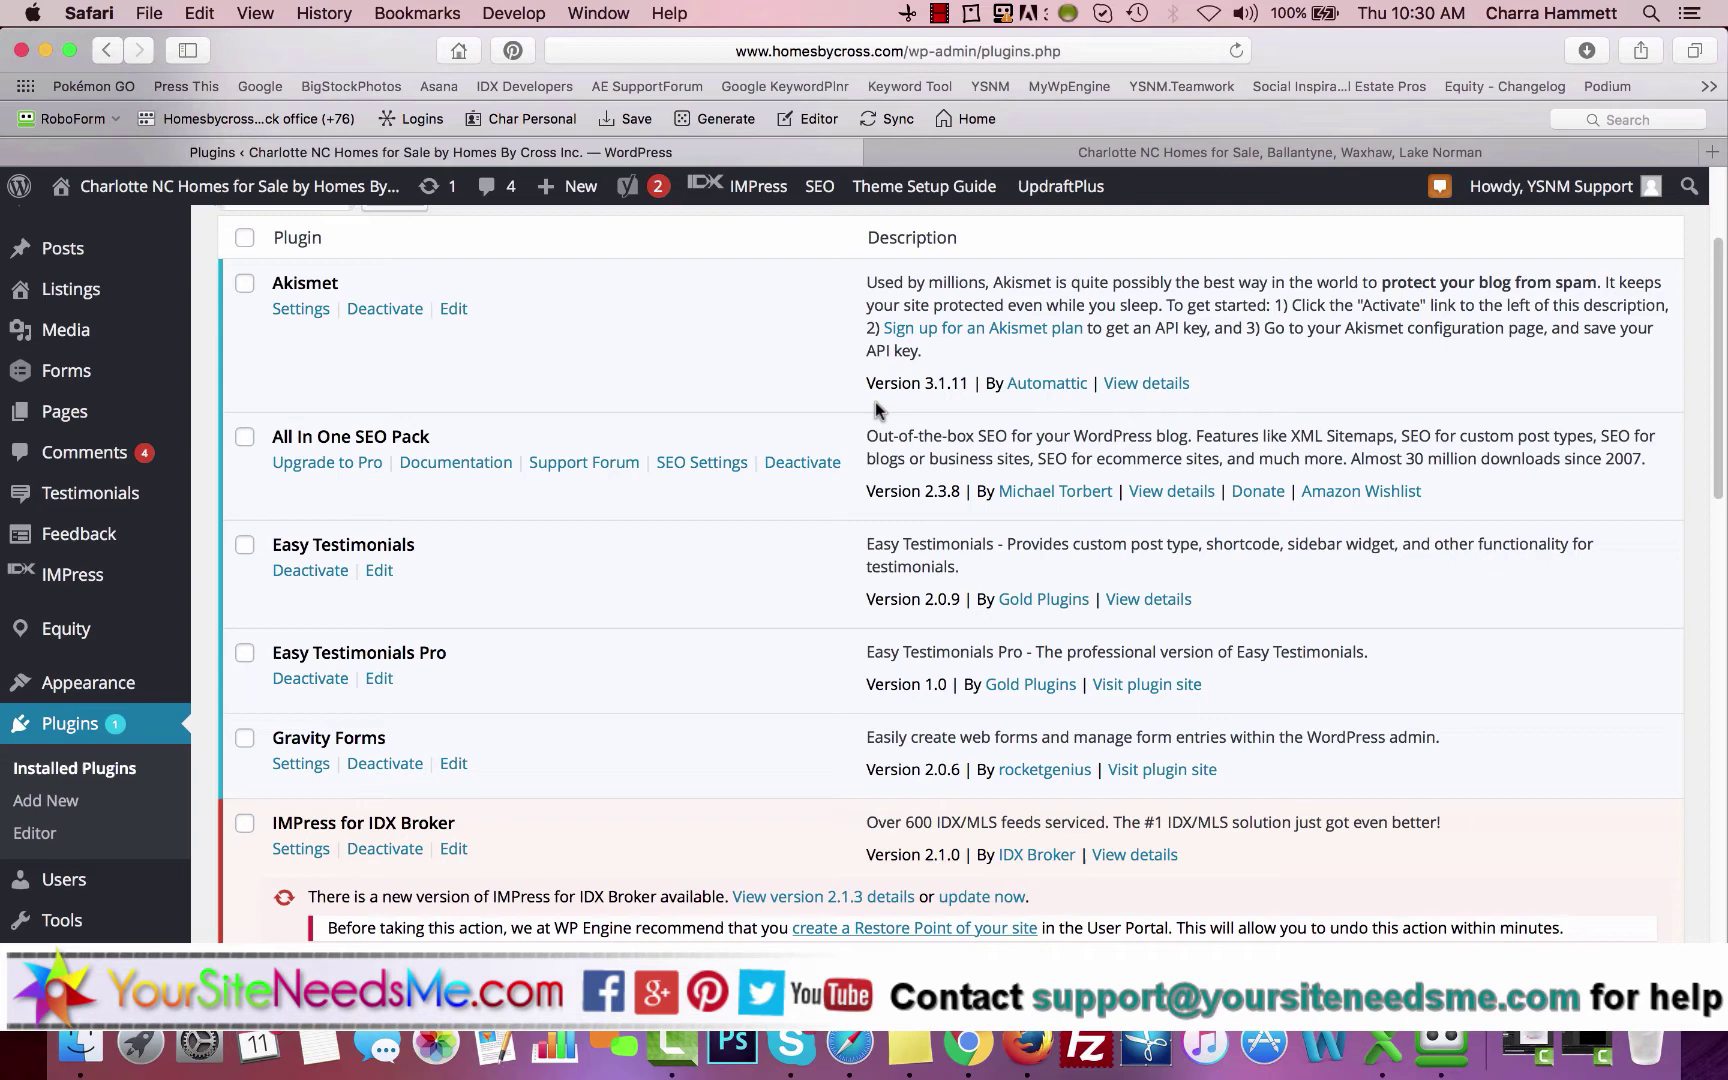
scroll(682, 630, "down", 5)
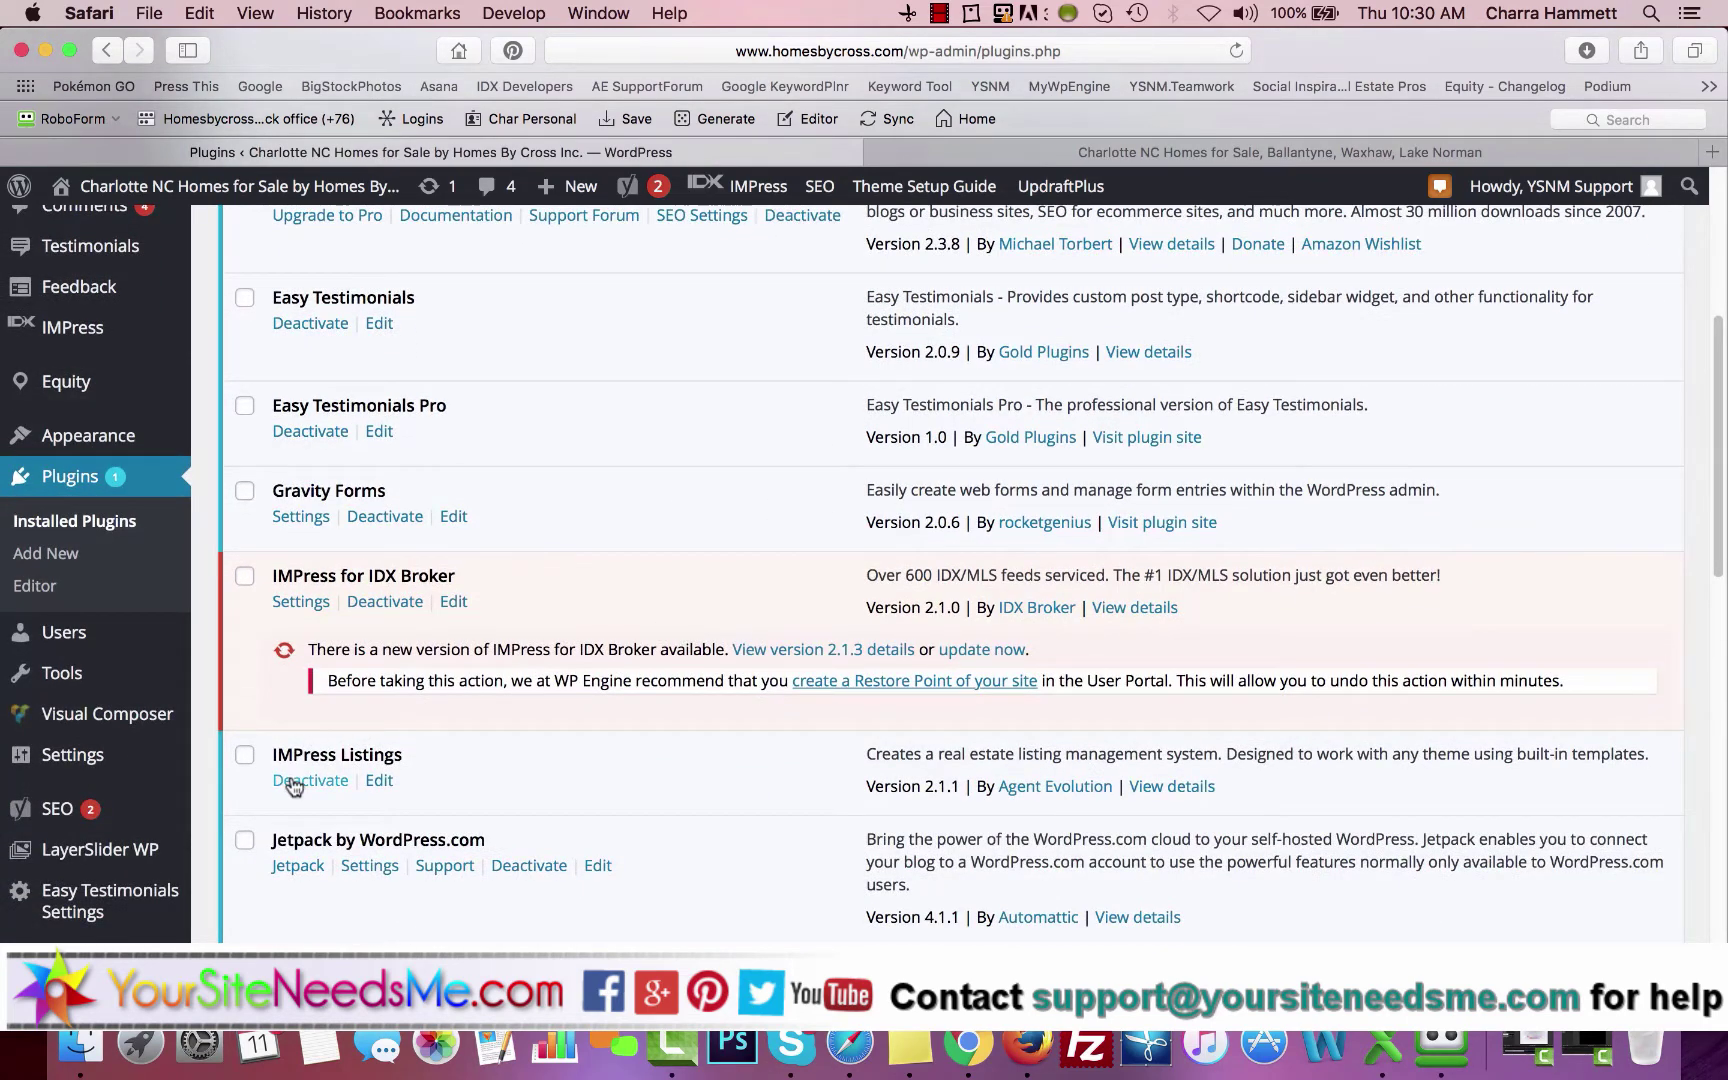
scroll(198, 670, "up", 6)
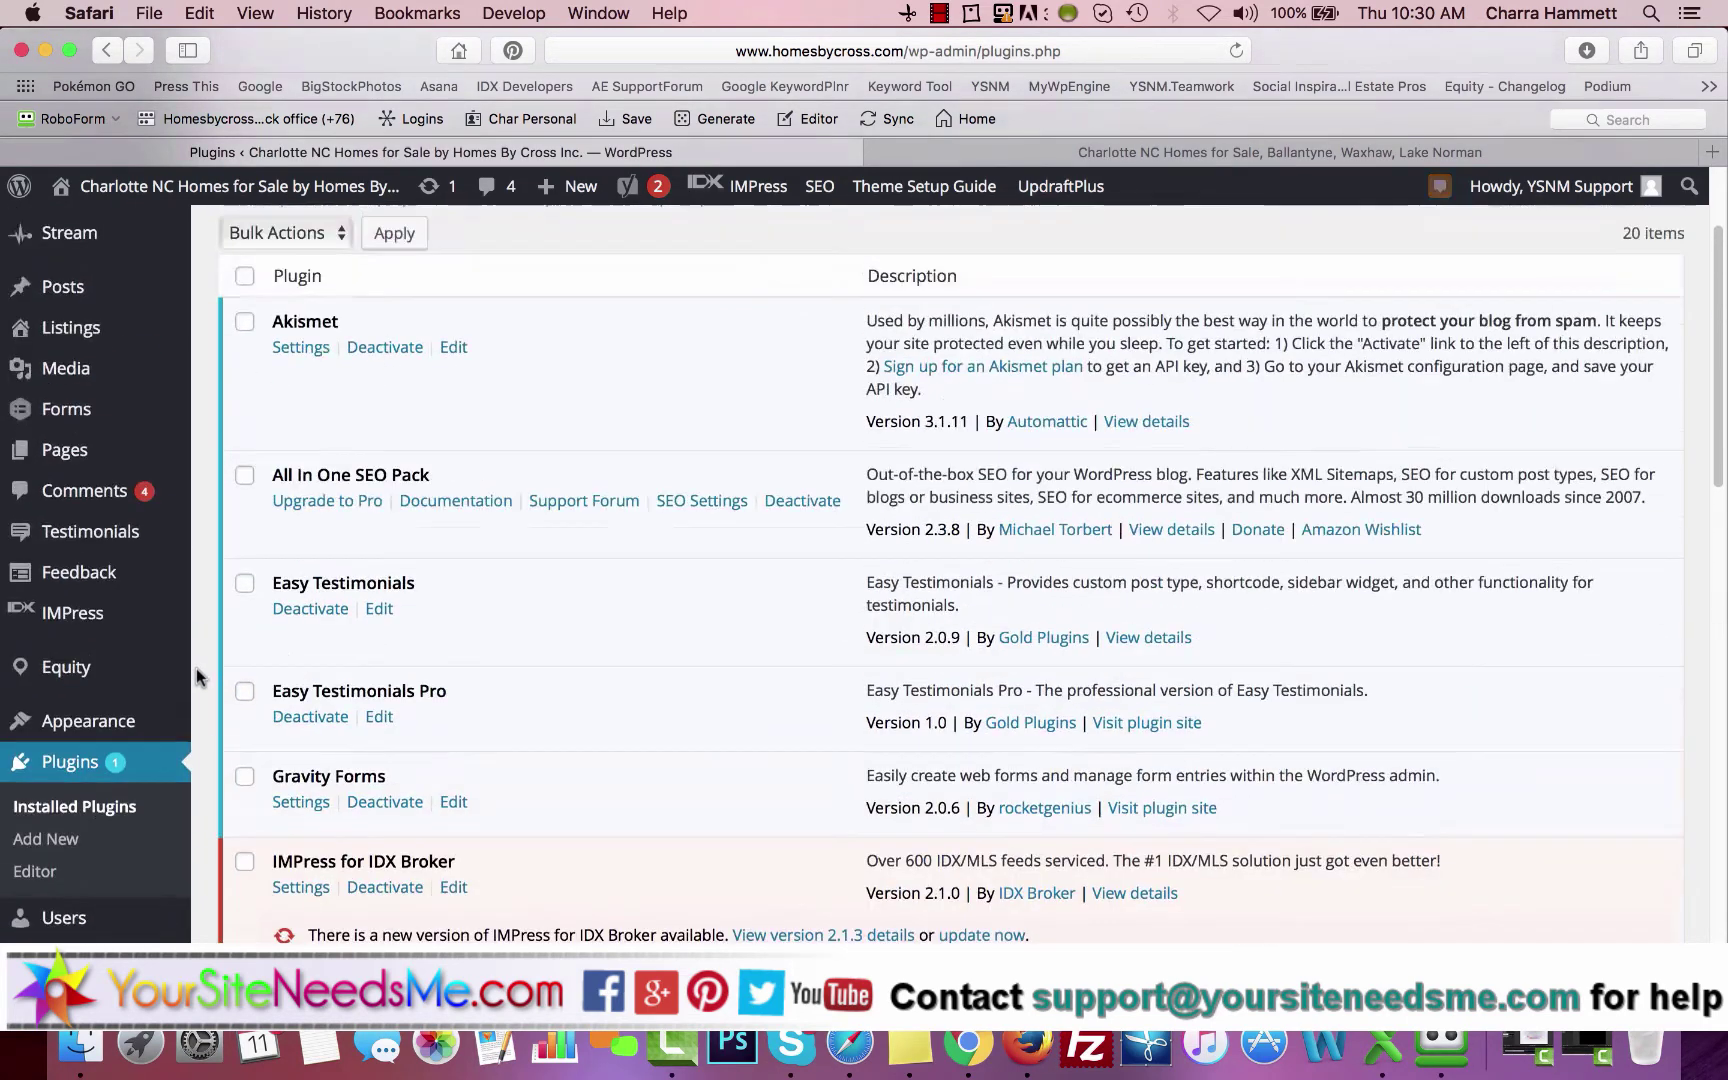
left_click(64, 328)
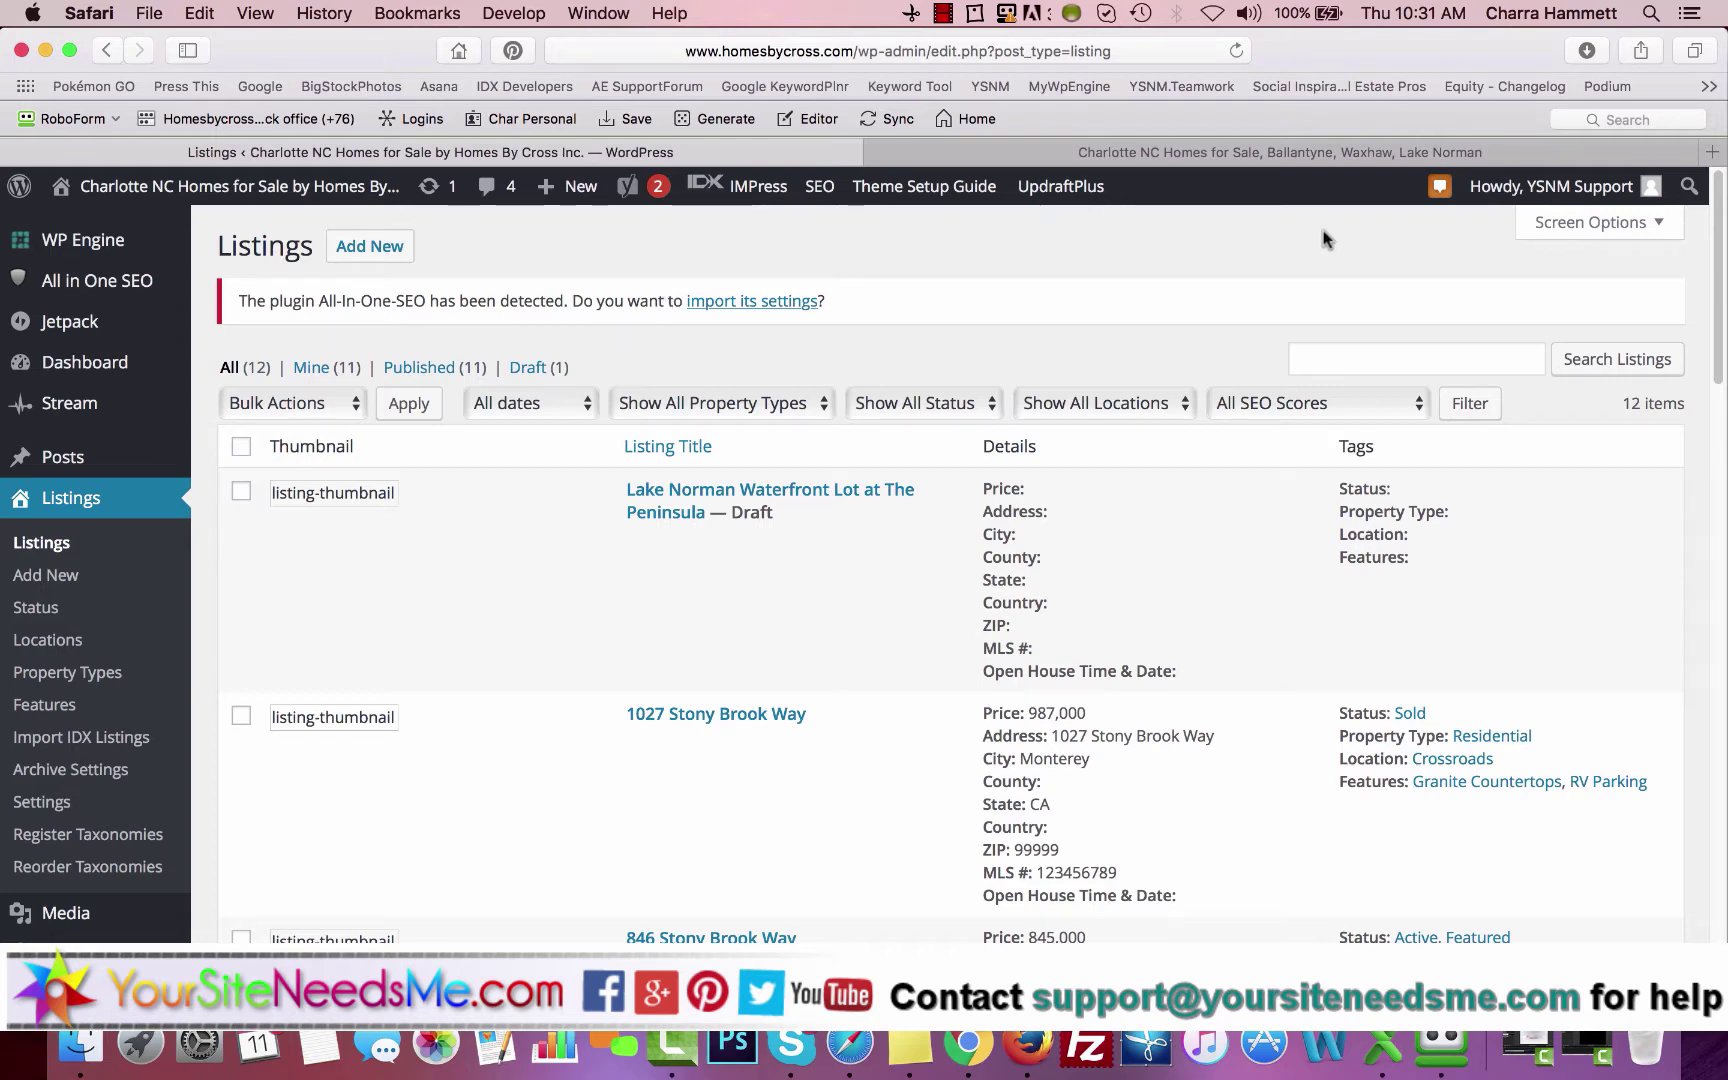
Load adayofrealestate.com in a new Safari tab and scroll down to its listing cards.
left_click(1713, 152)
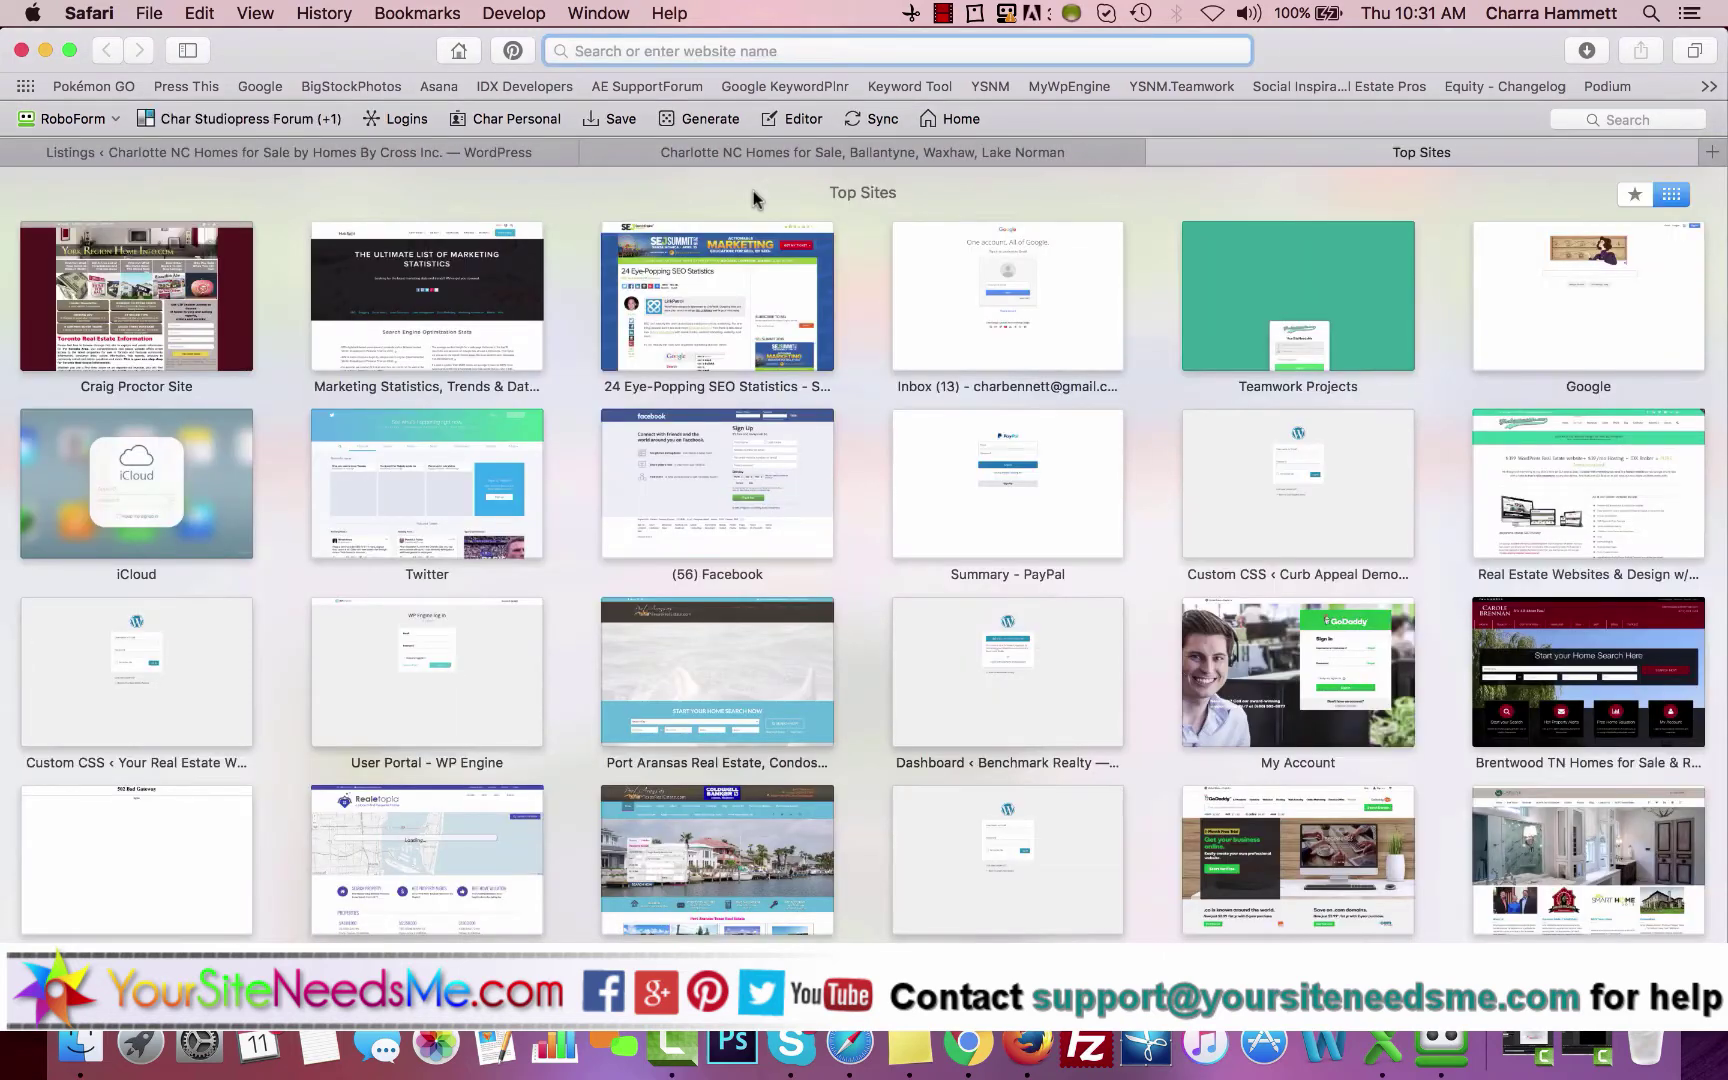
type("adayo")
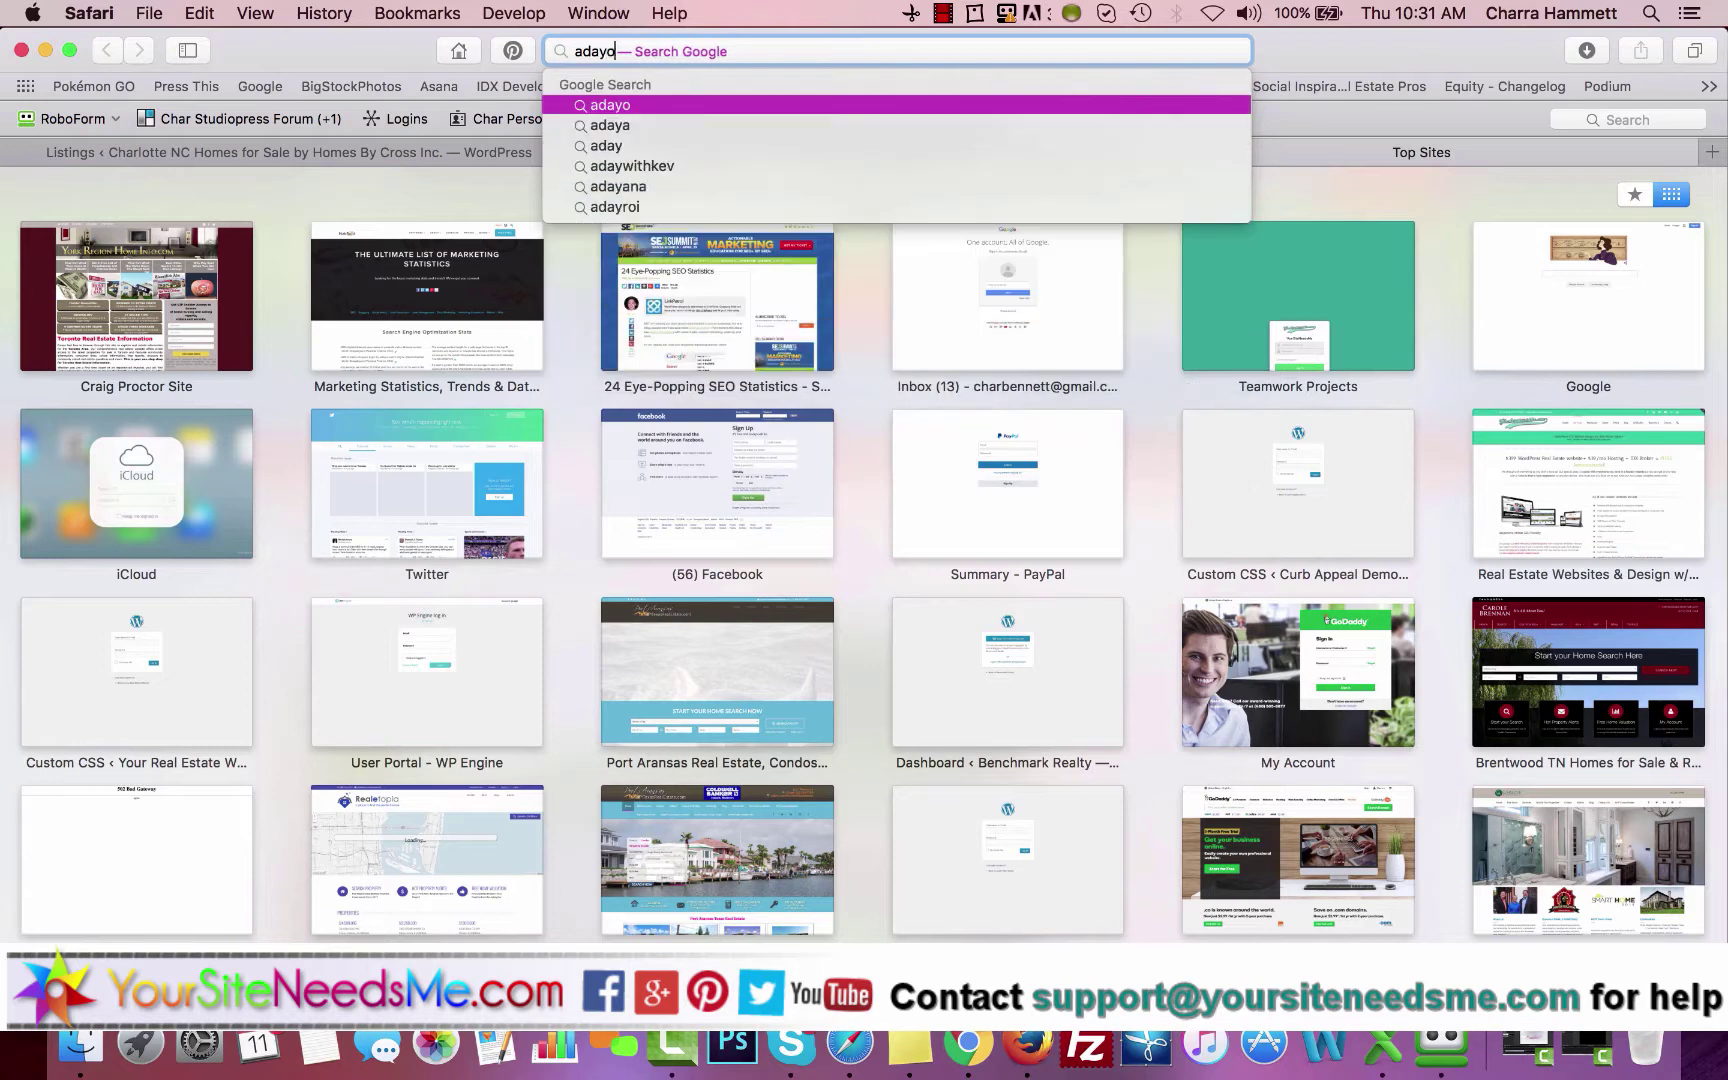
type("frealestate.")
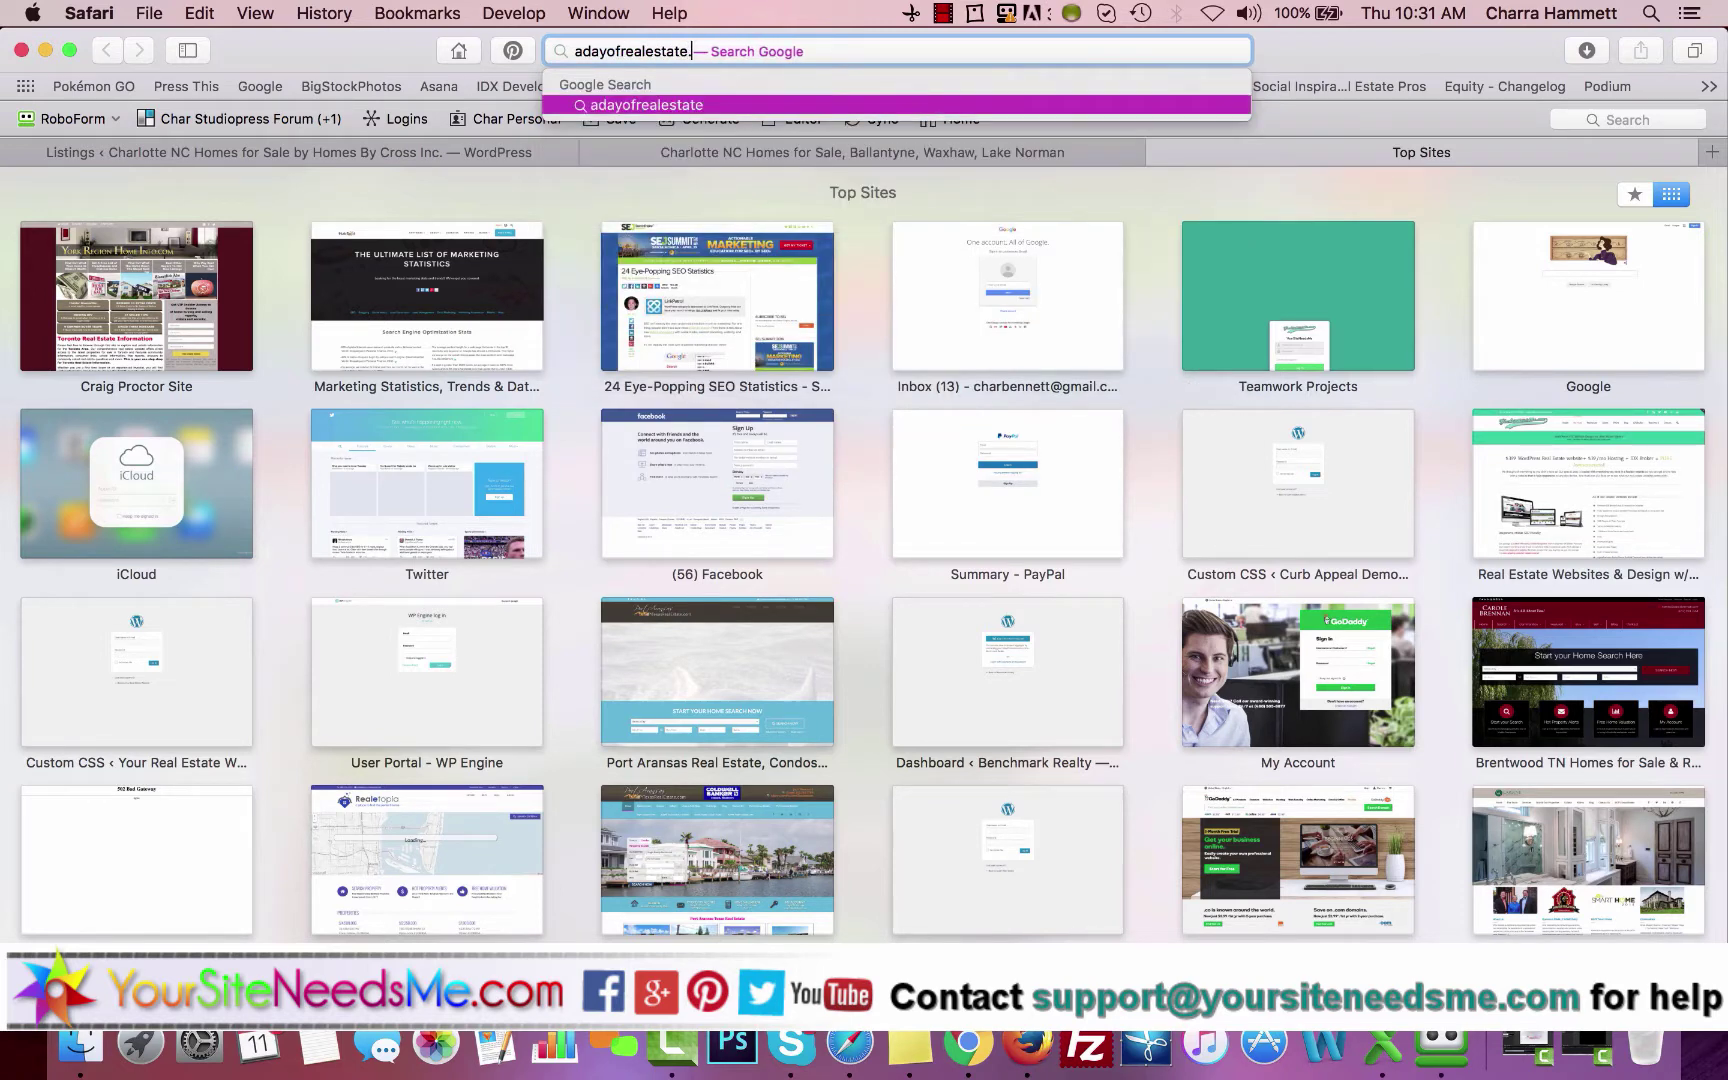
type("com")
key("Return")
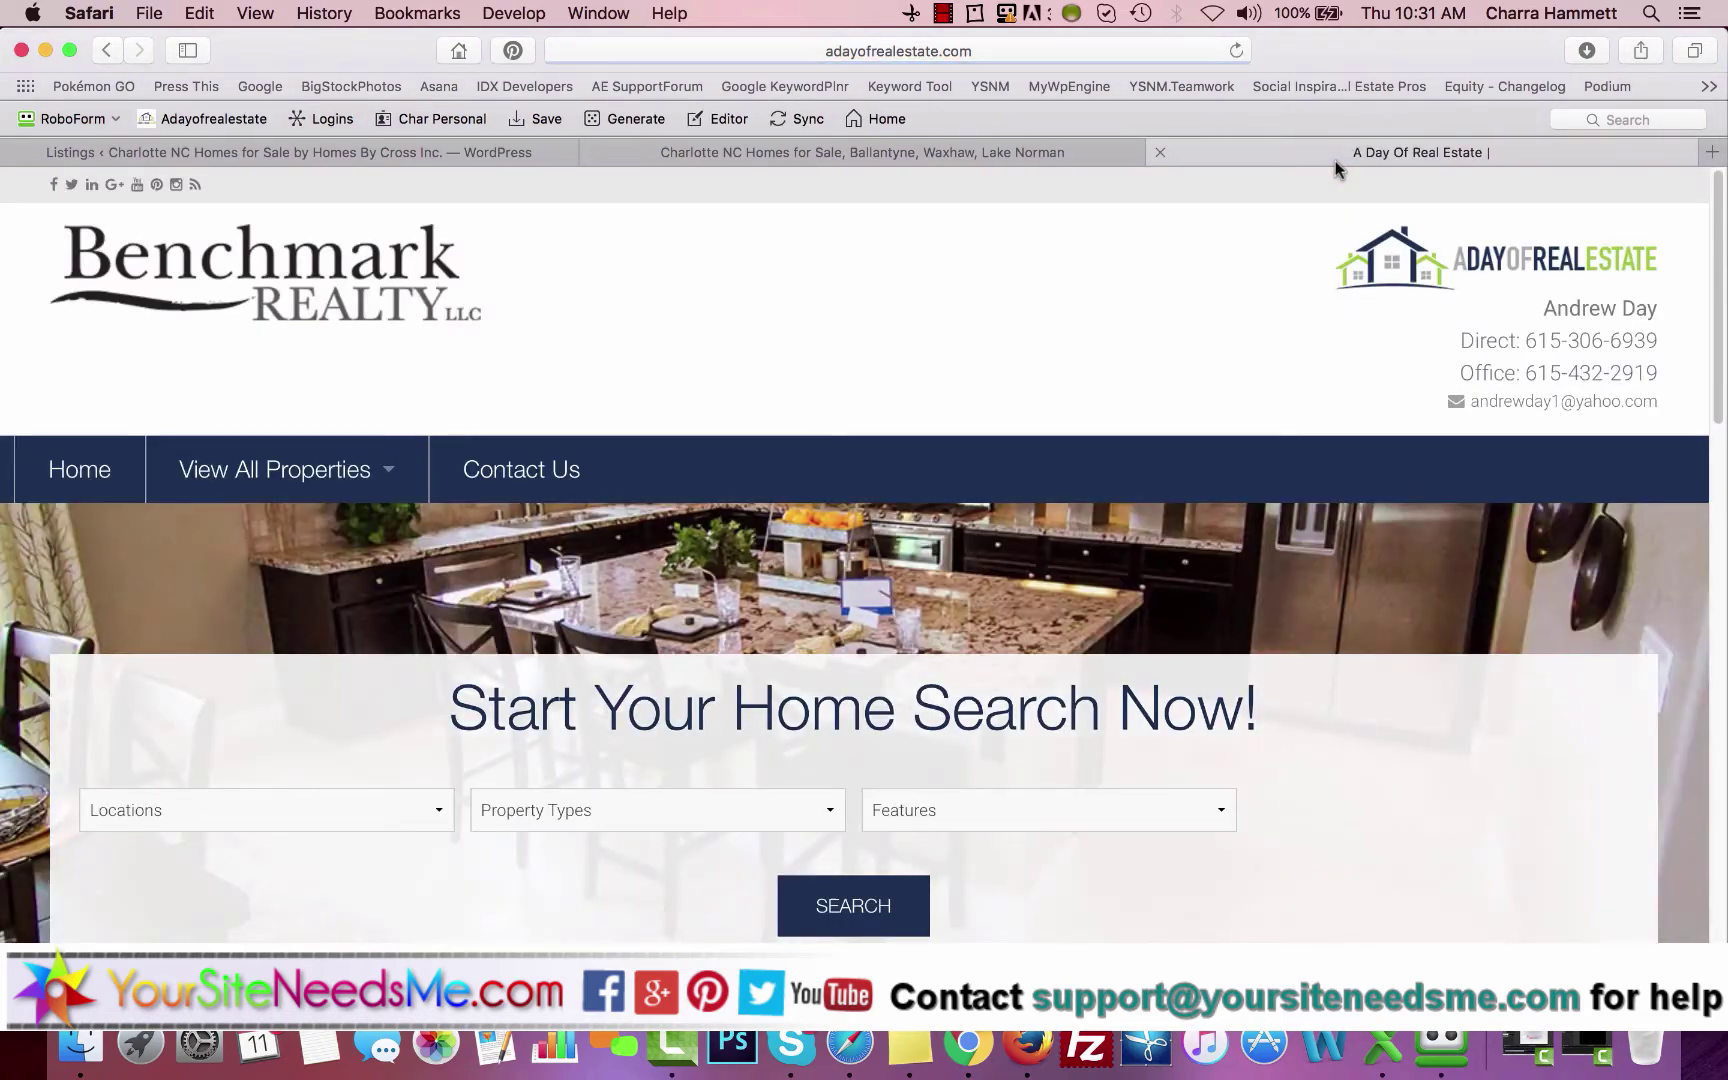
scroll(676, 450, "down", 10)
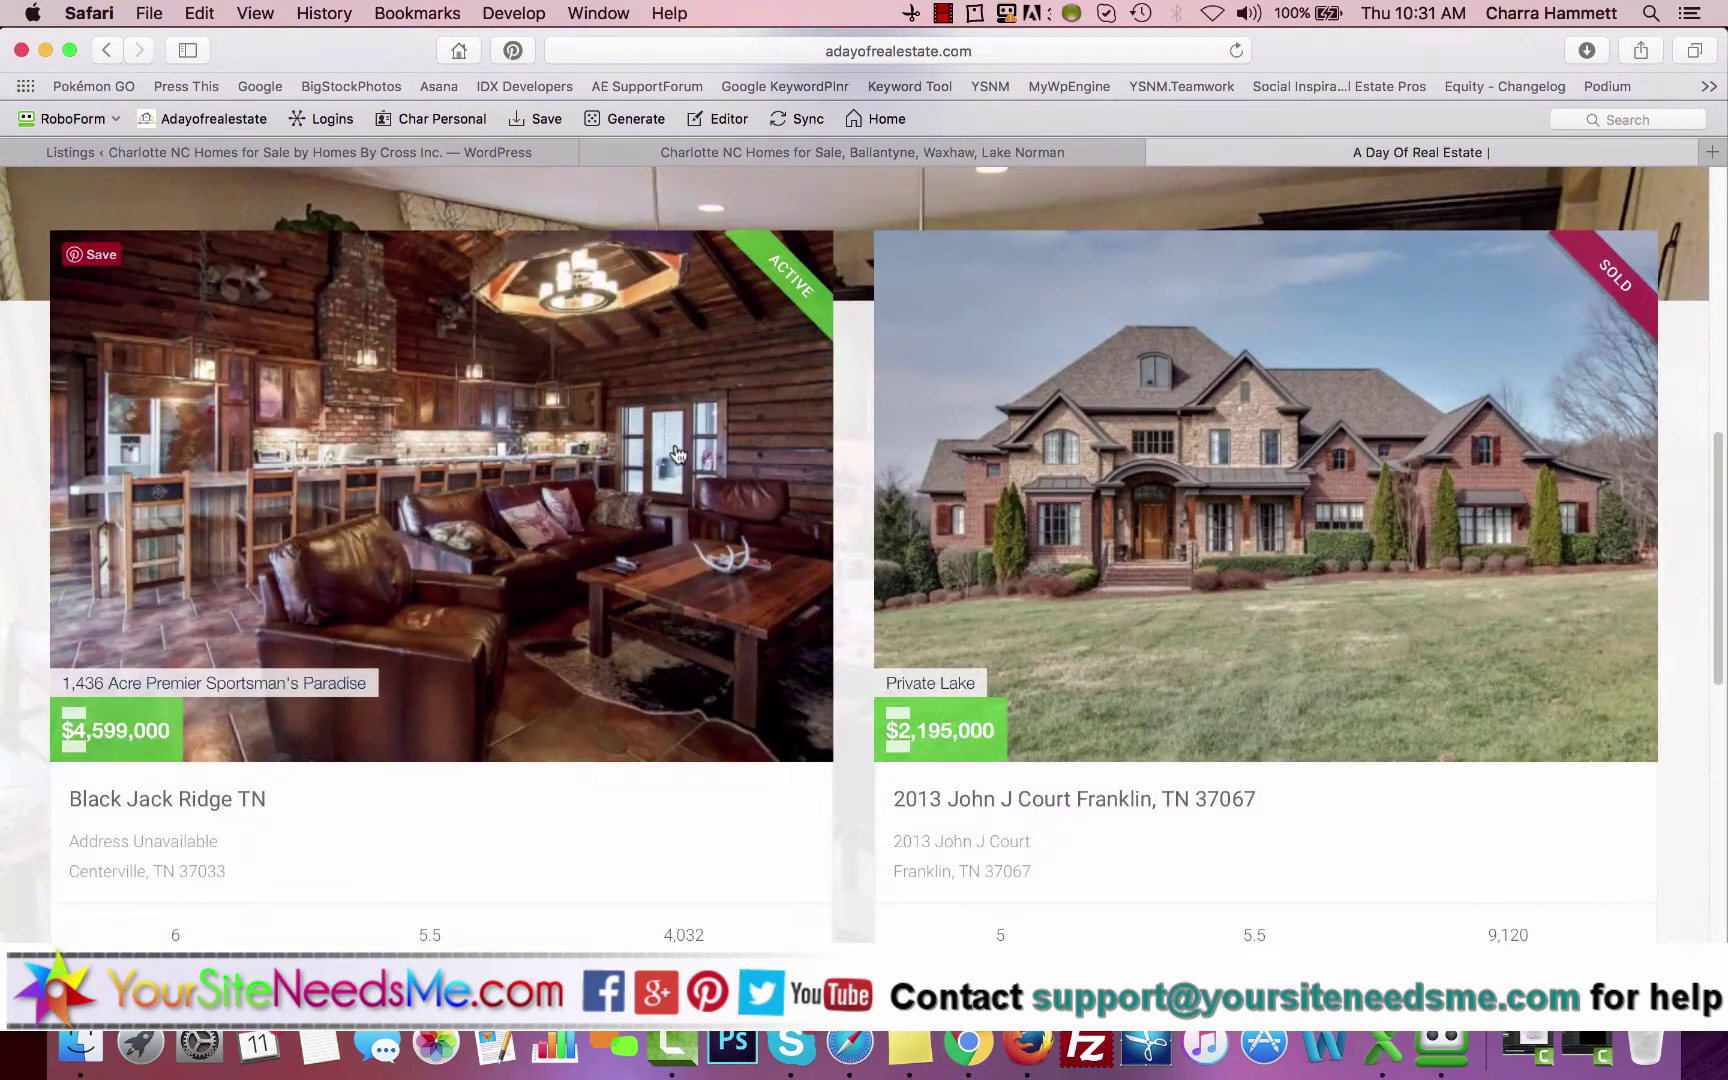
left_click(1156, 557)
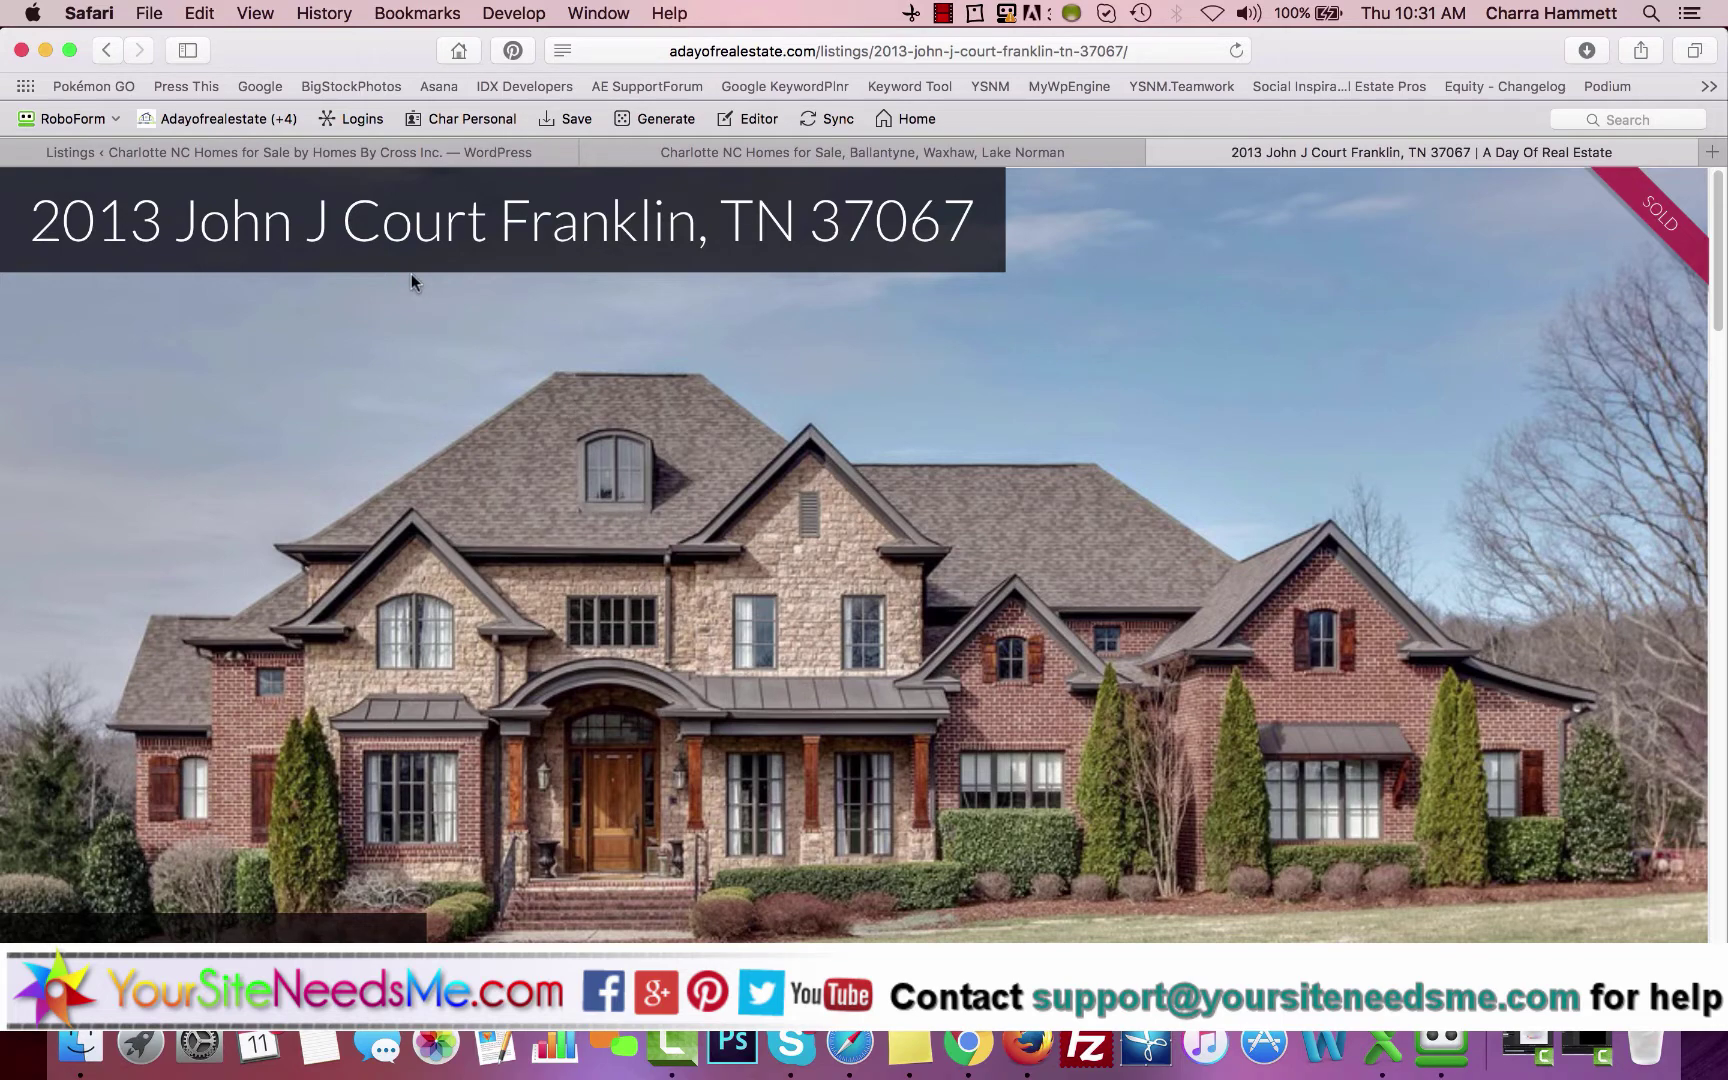
scroll(1255, 520, "down", 5)
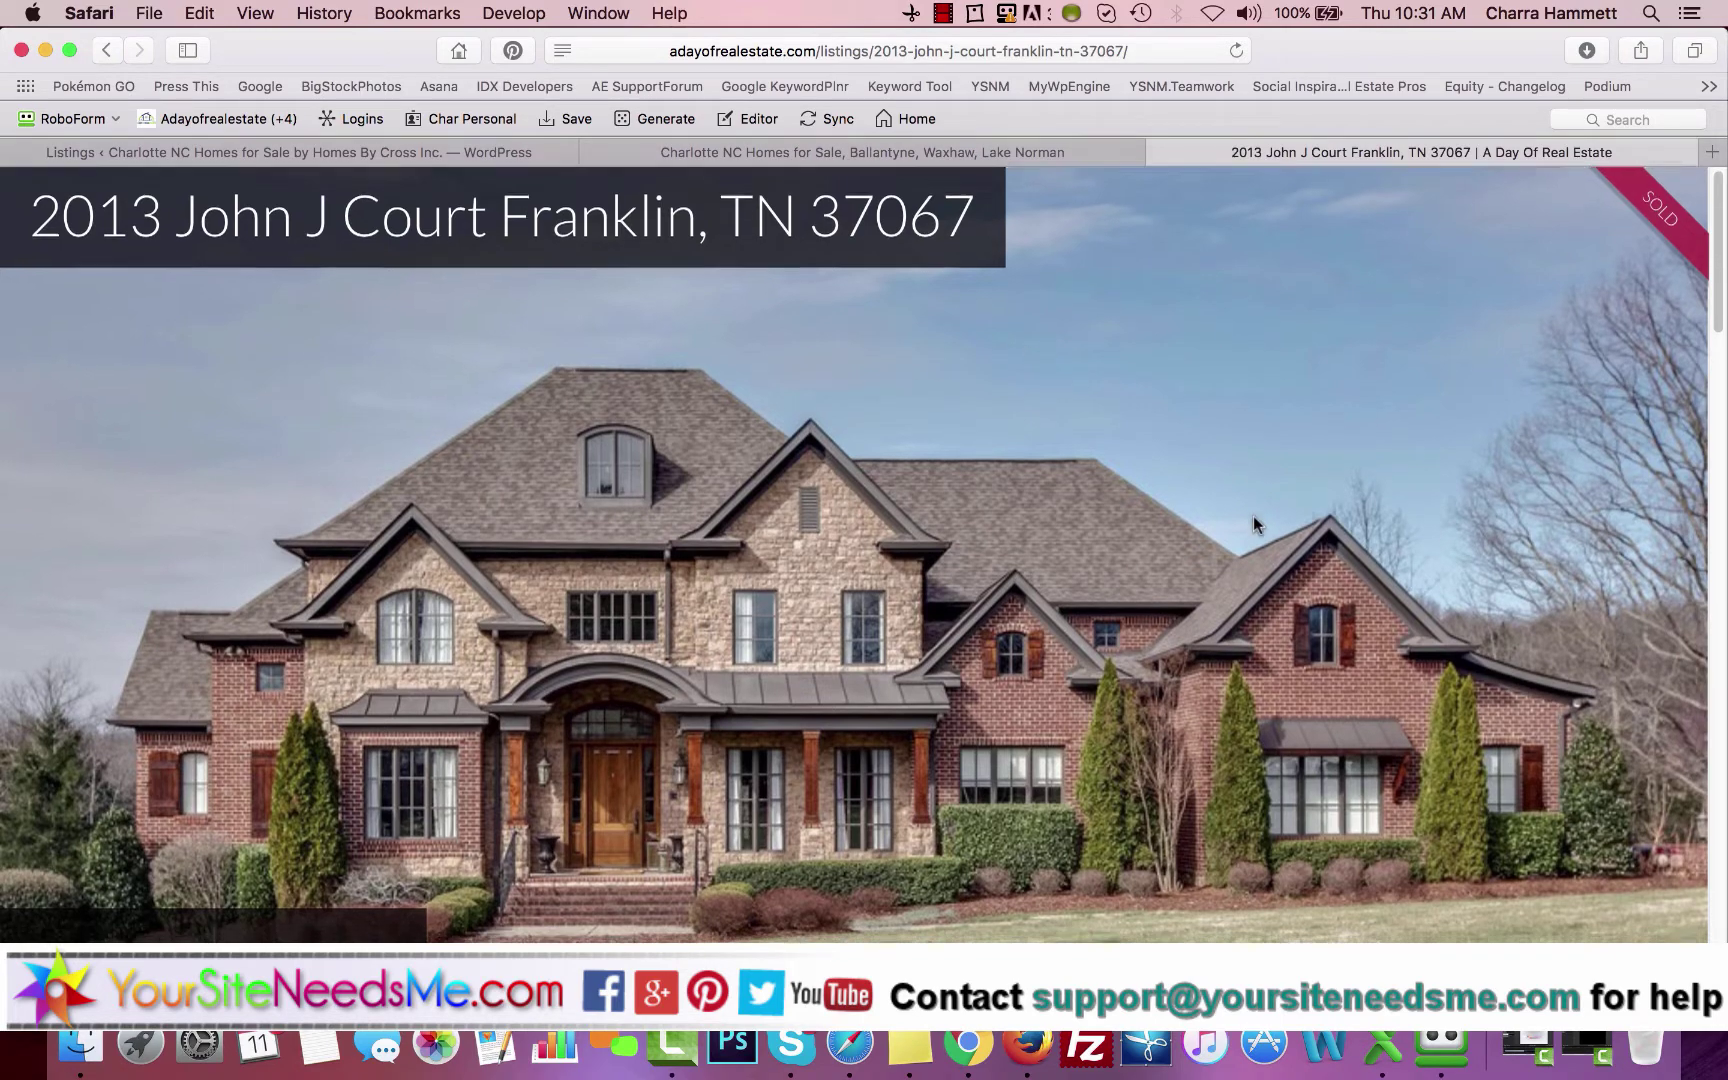
scroll(1253, 514, "up", 2)
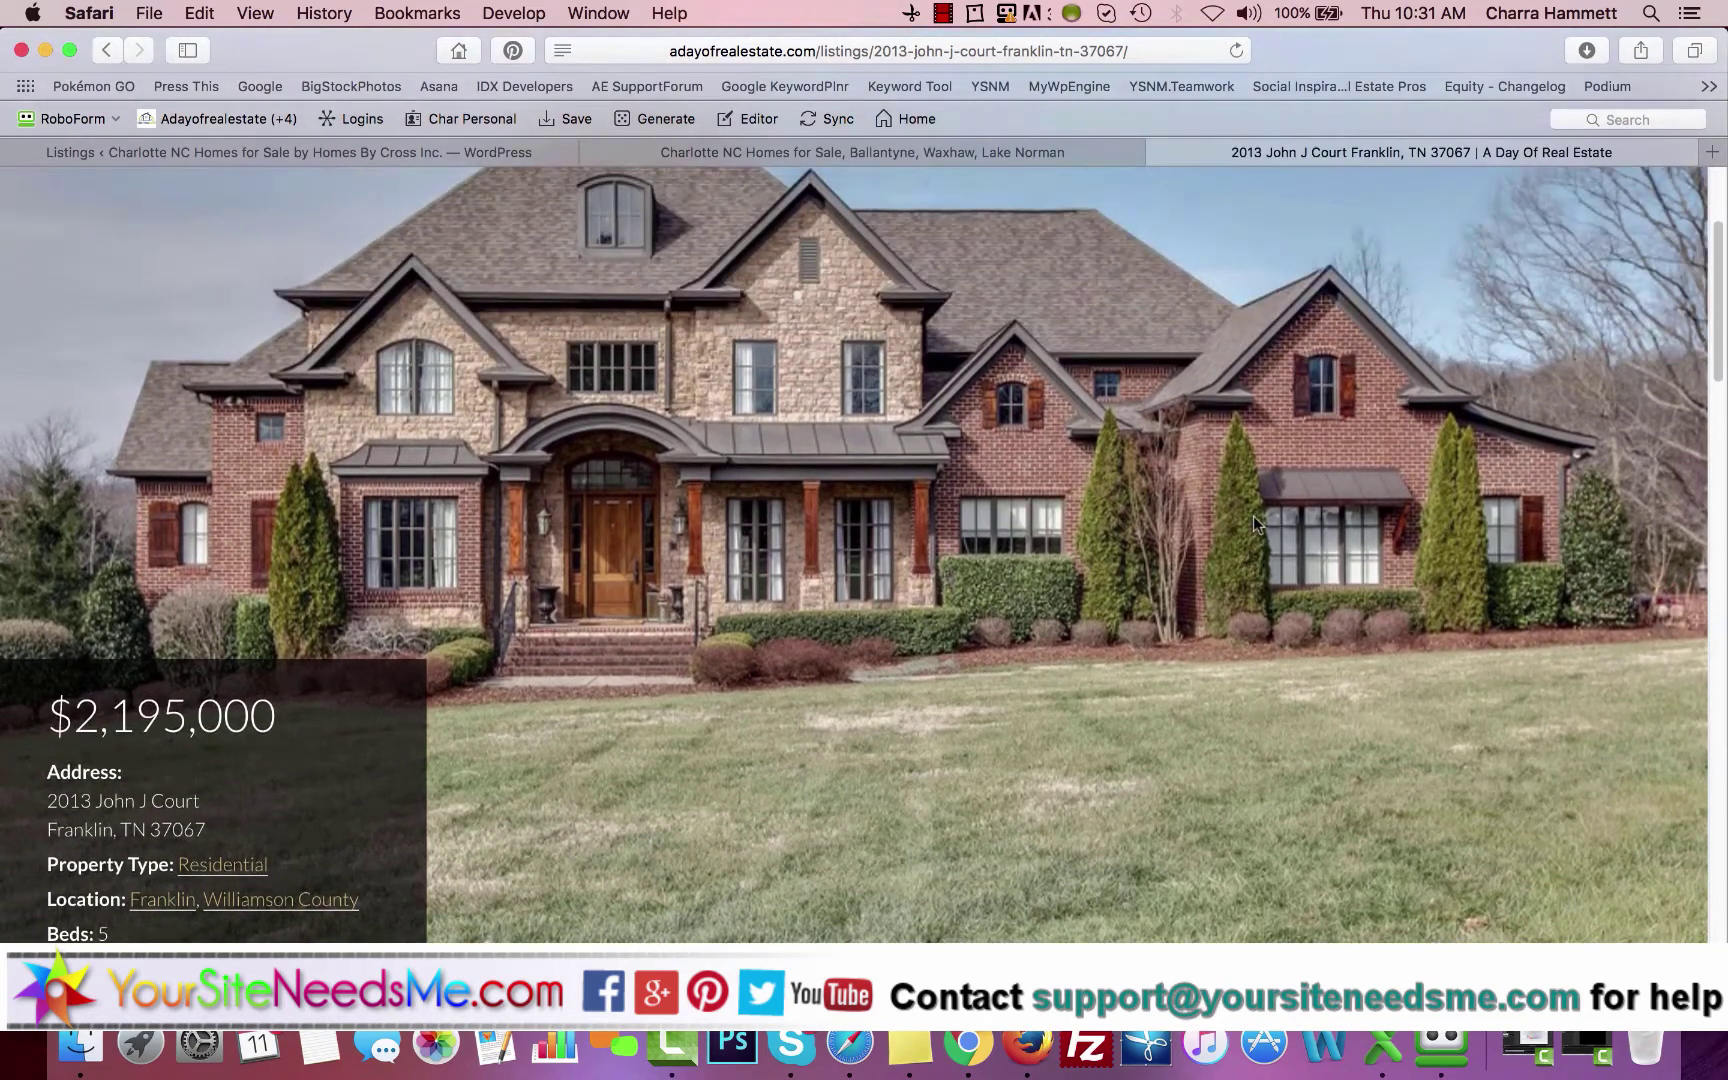
scroll(1253, 516, "down", 6)
scroll(921, 680, "down", 2)
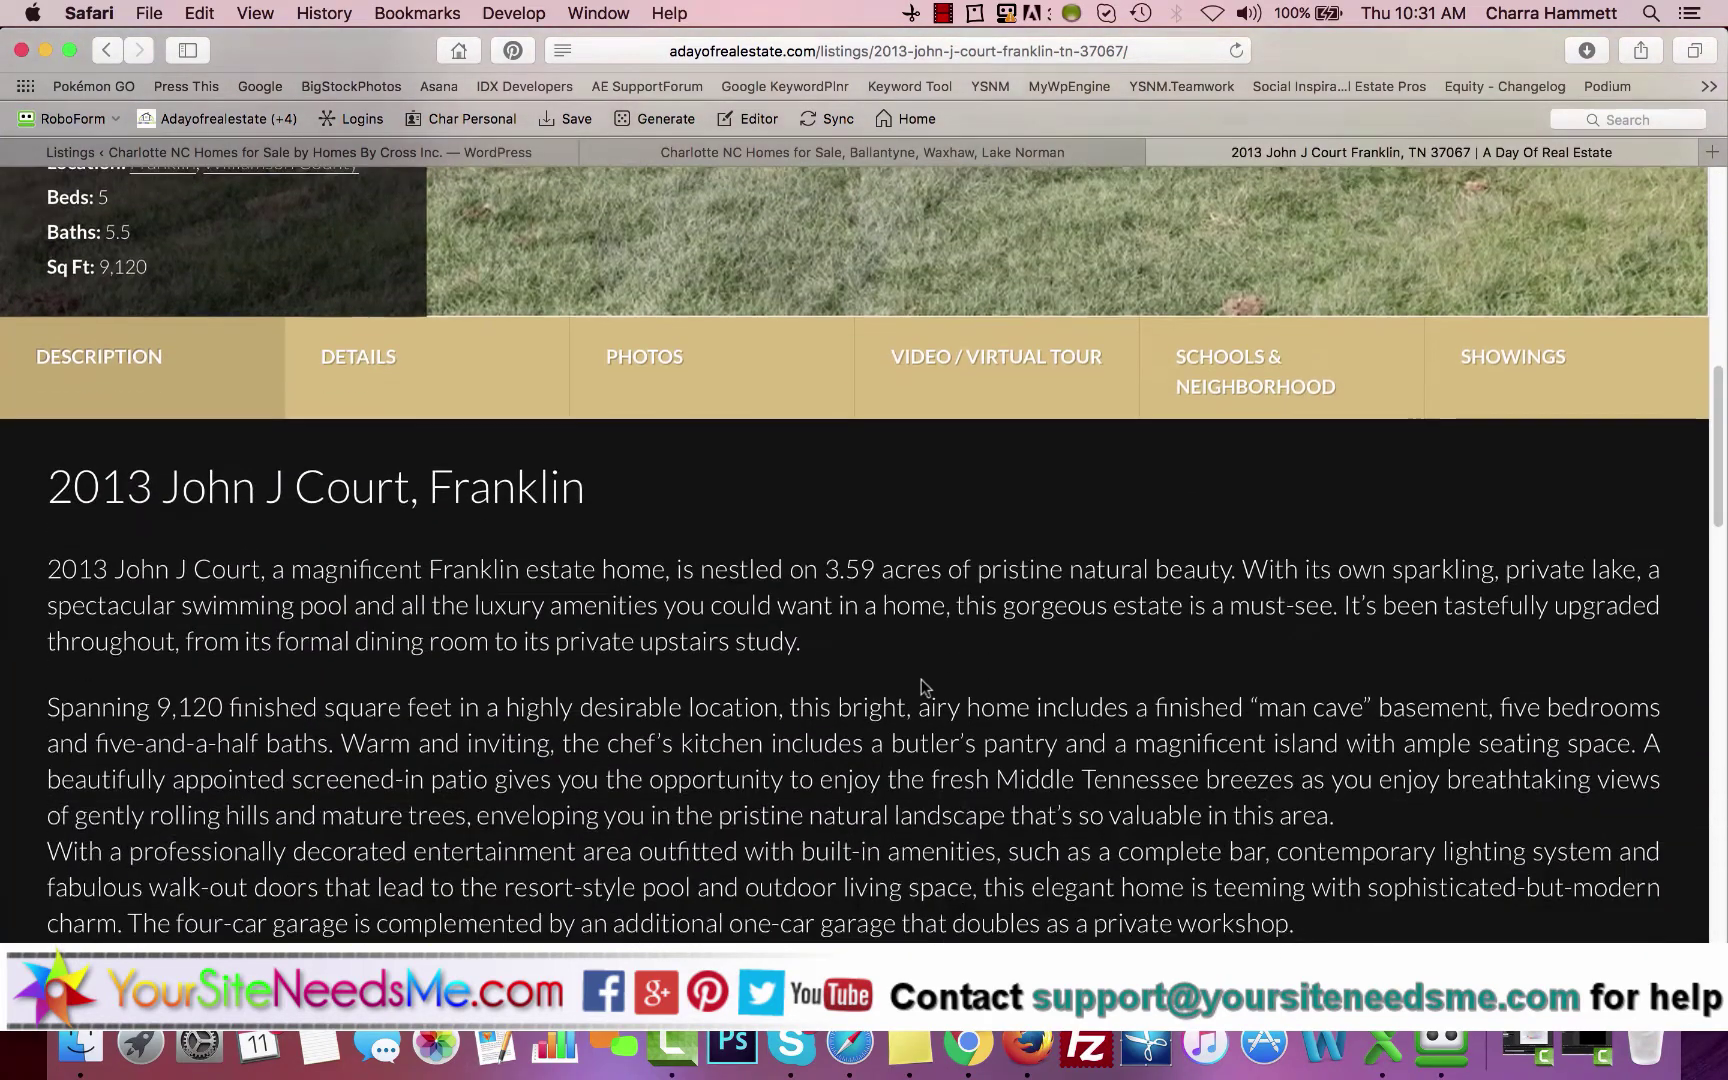
View the listing's details table and browse several photos in the full-screen slideshow.
left_click(417, 352)
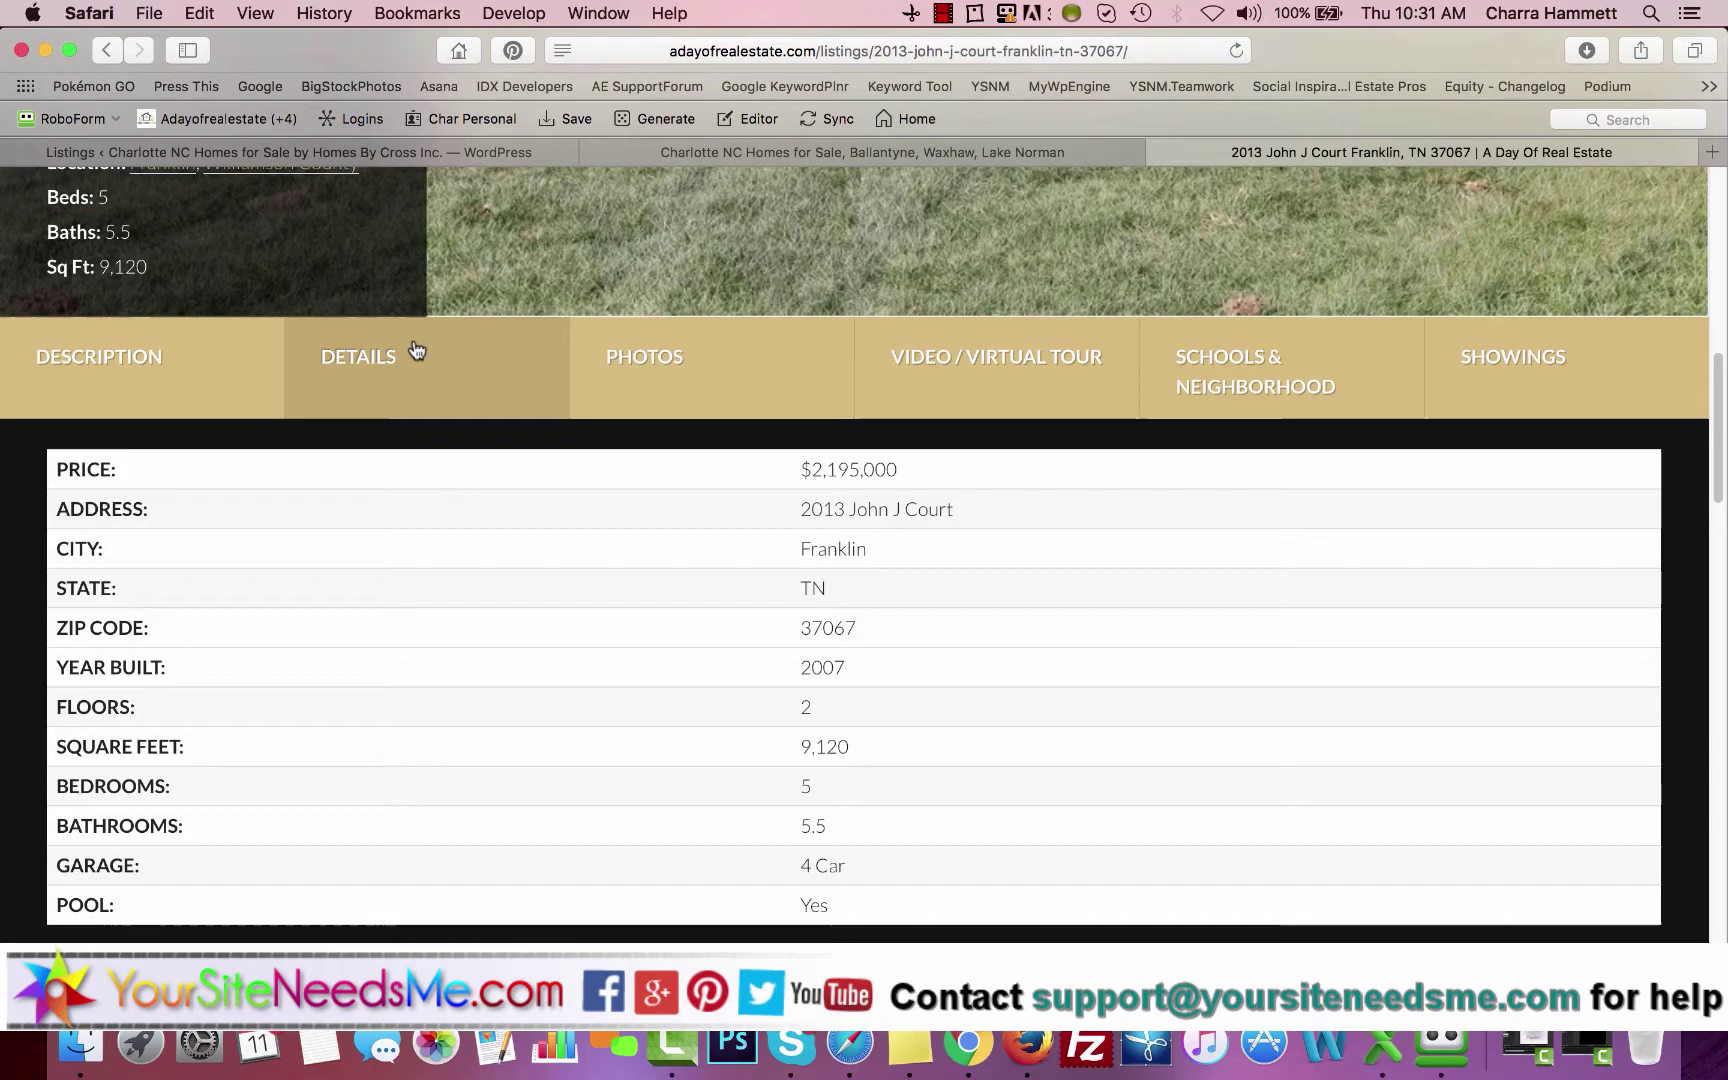
left_click(679, 373)
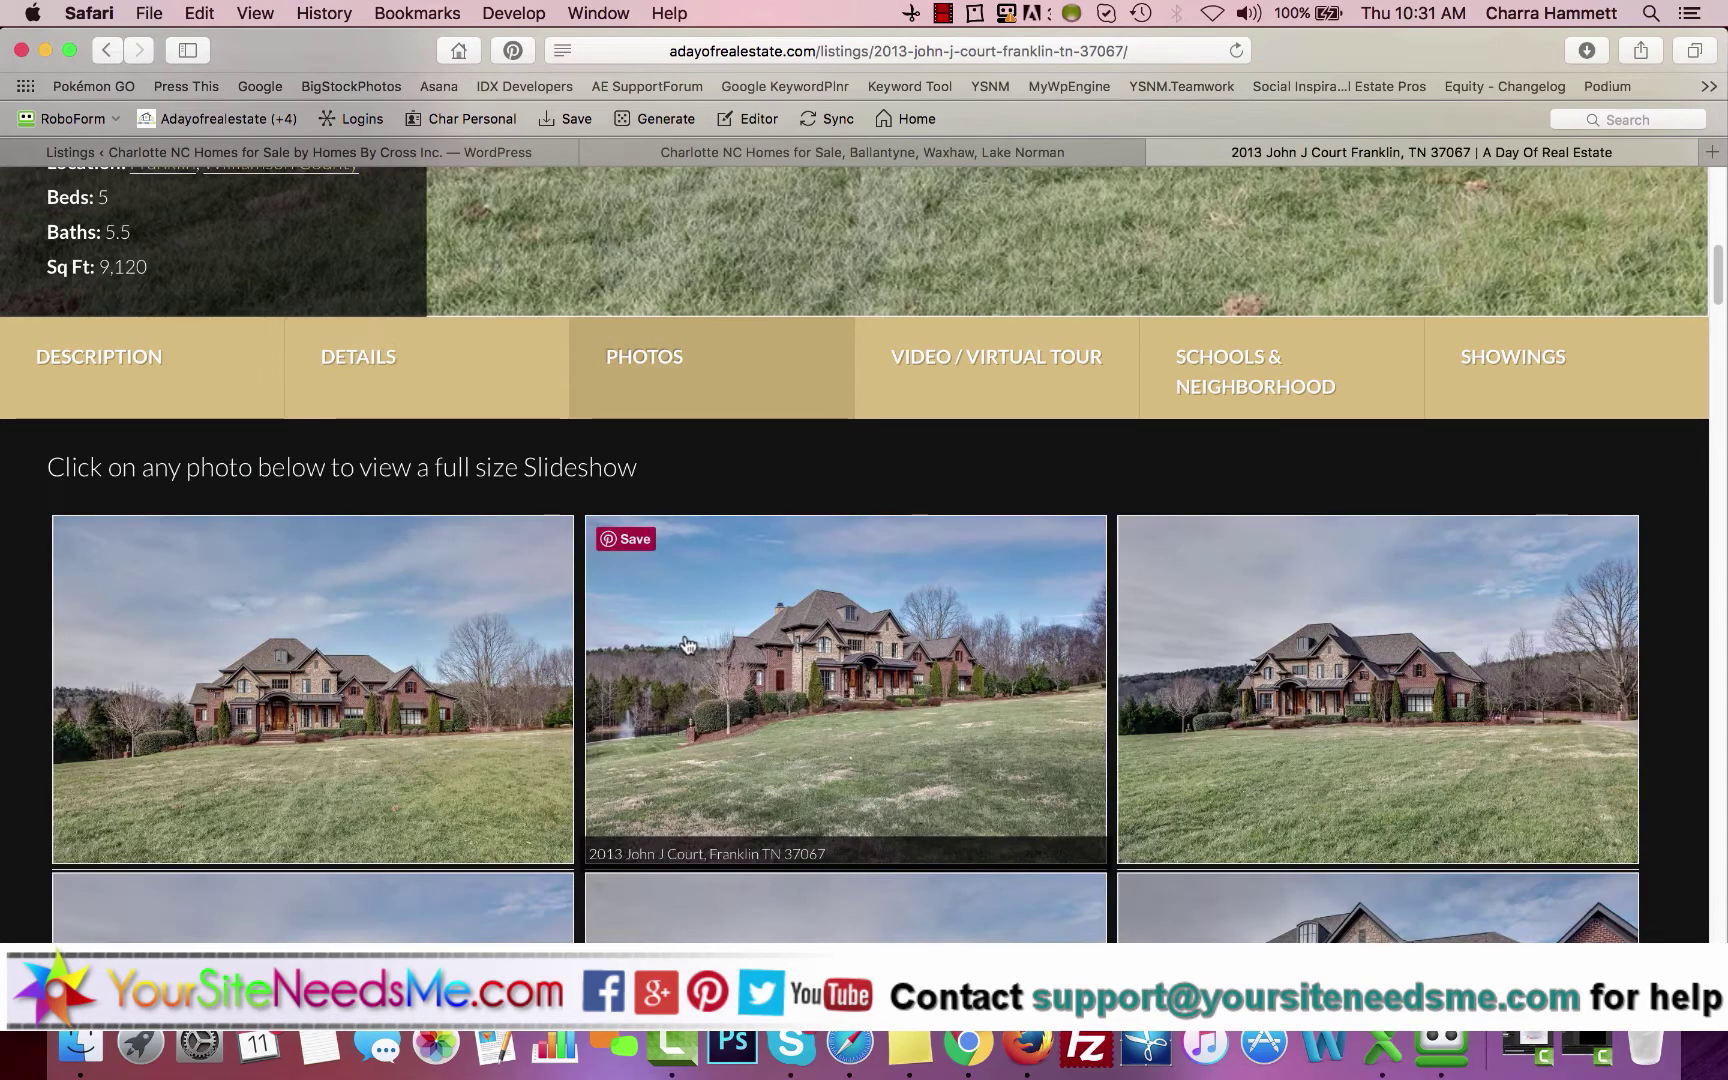
scroll(995, 560, "down", 10)
scroll(994, 552, "up", 8)
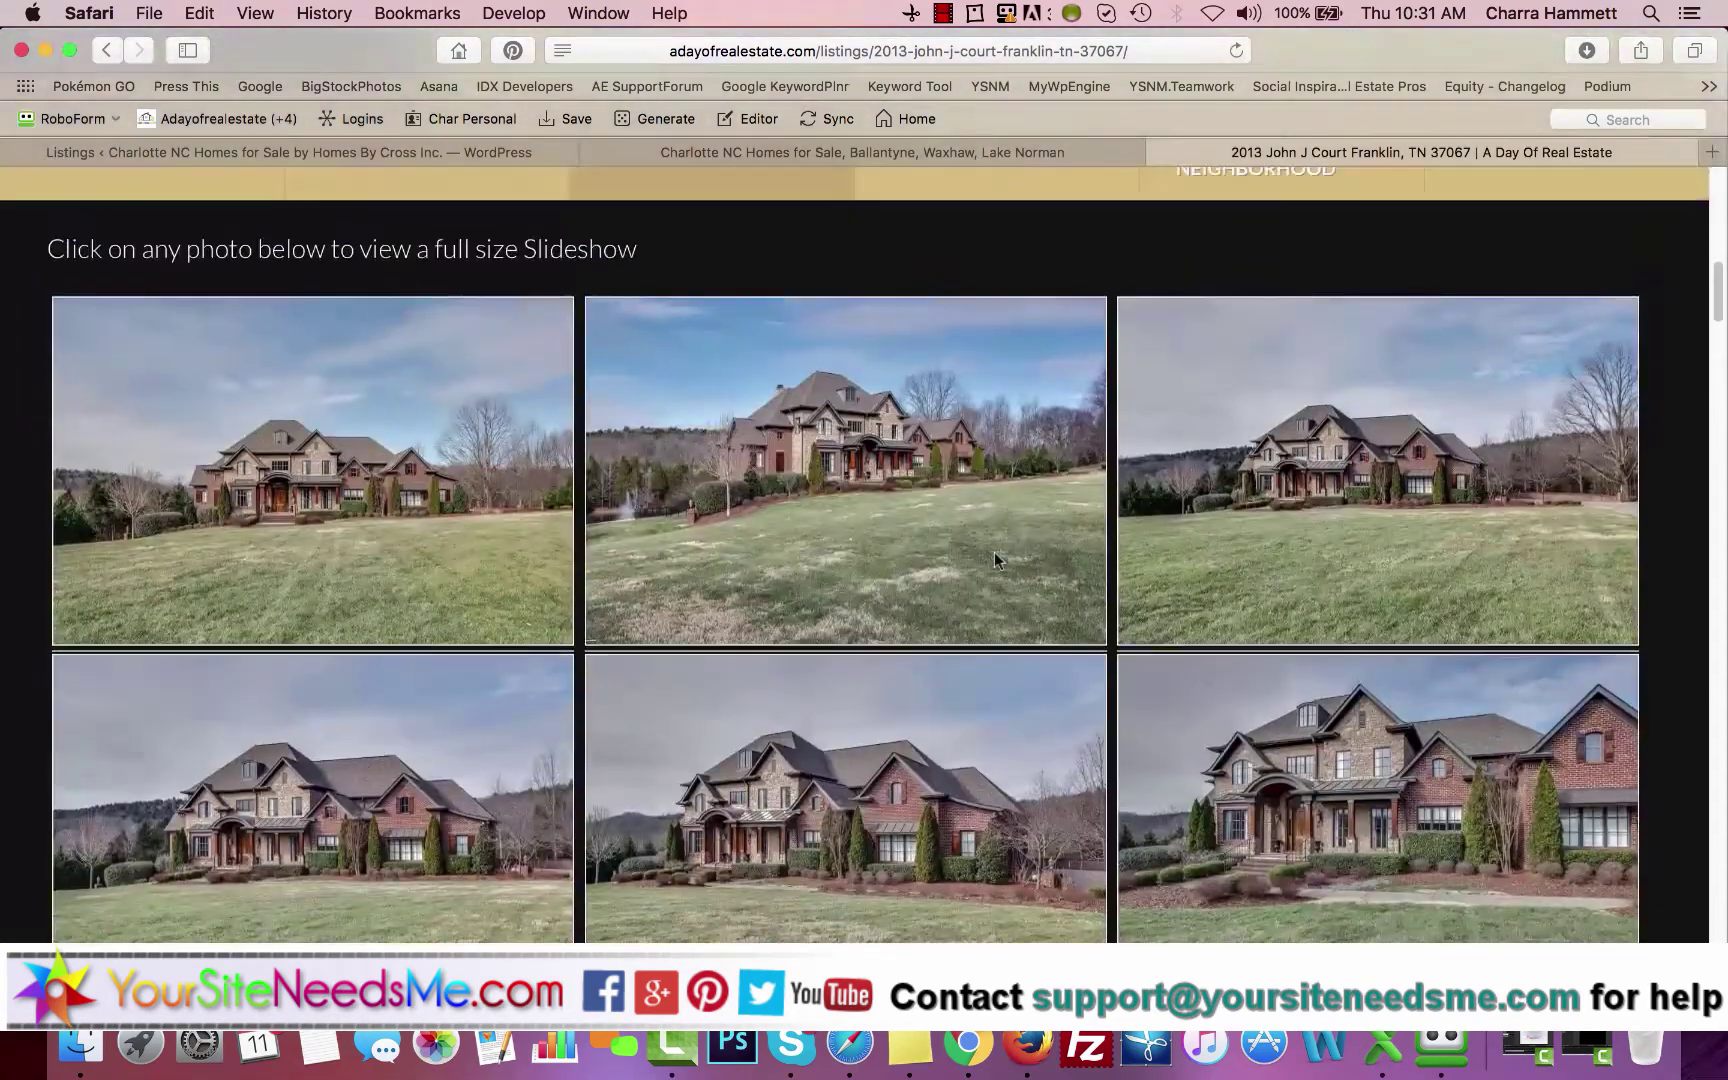
left_click(918, 541)
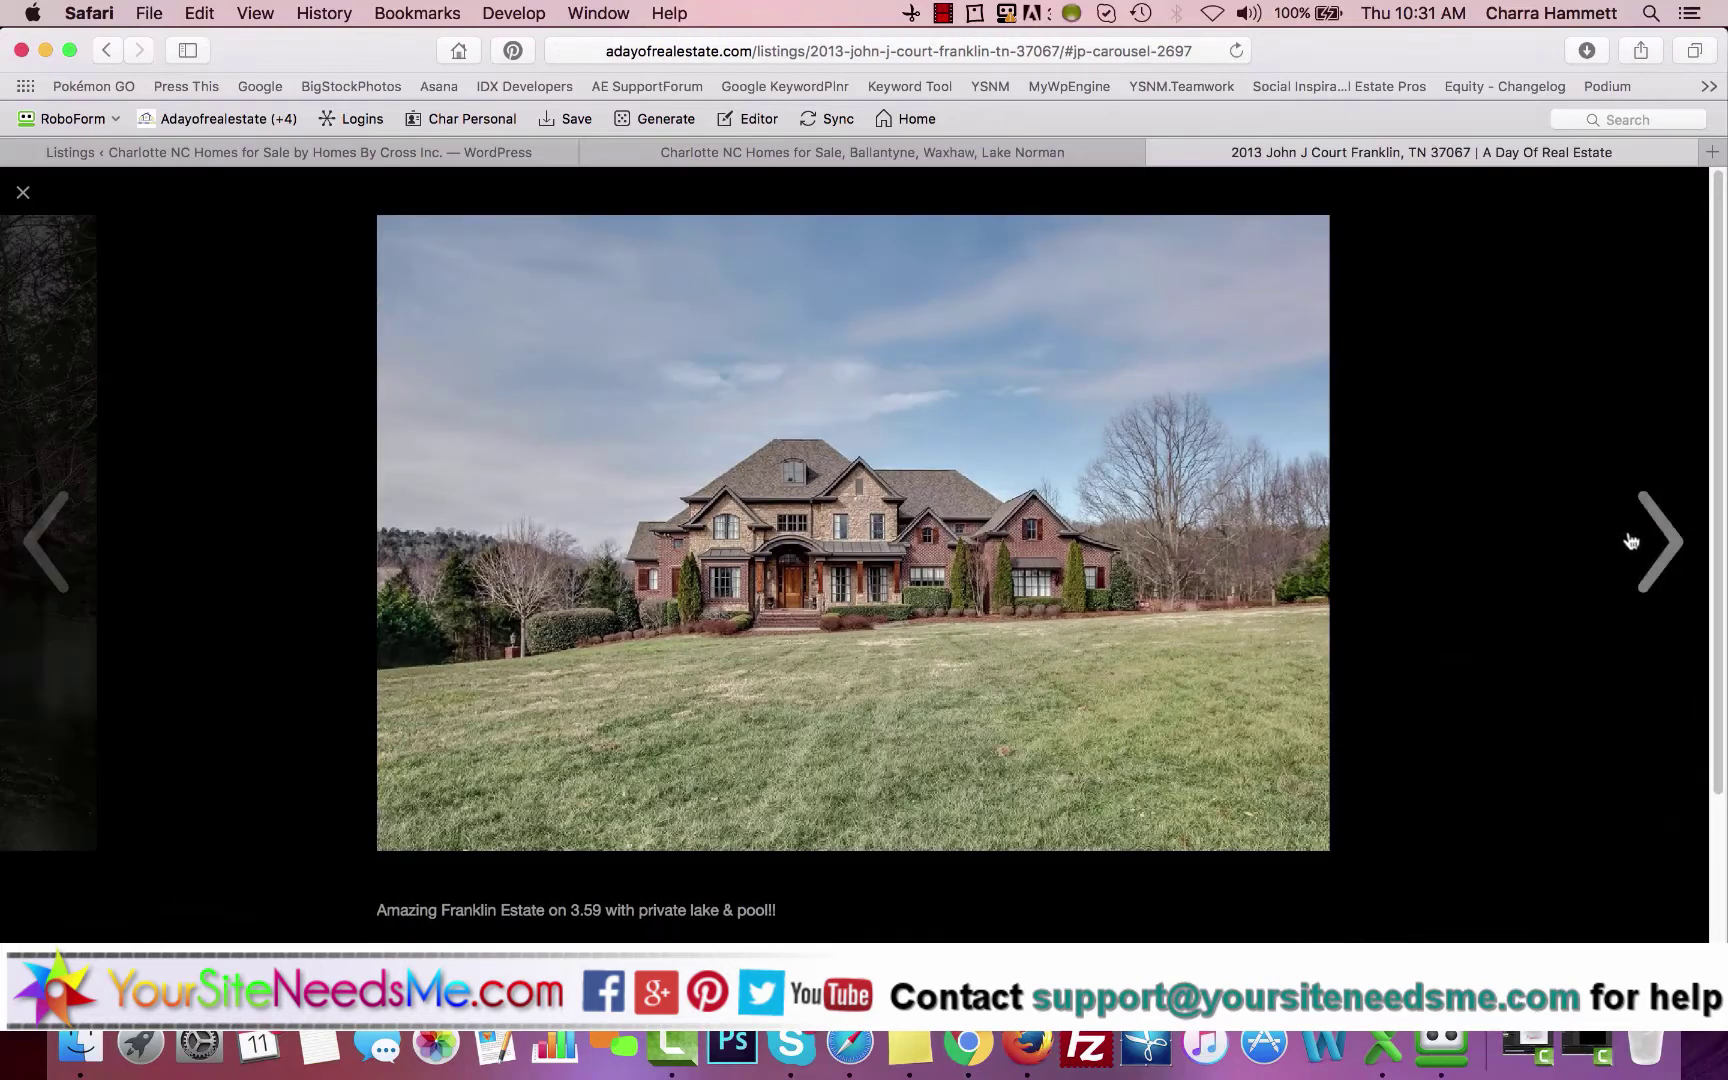
left_click(1650, 545)
left_click(1649, 540)
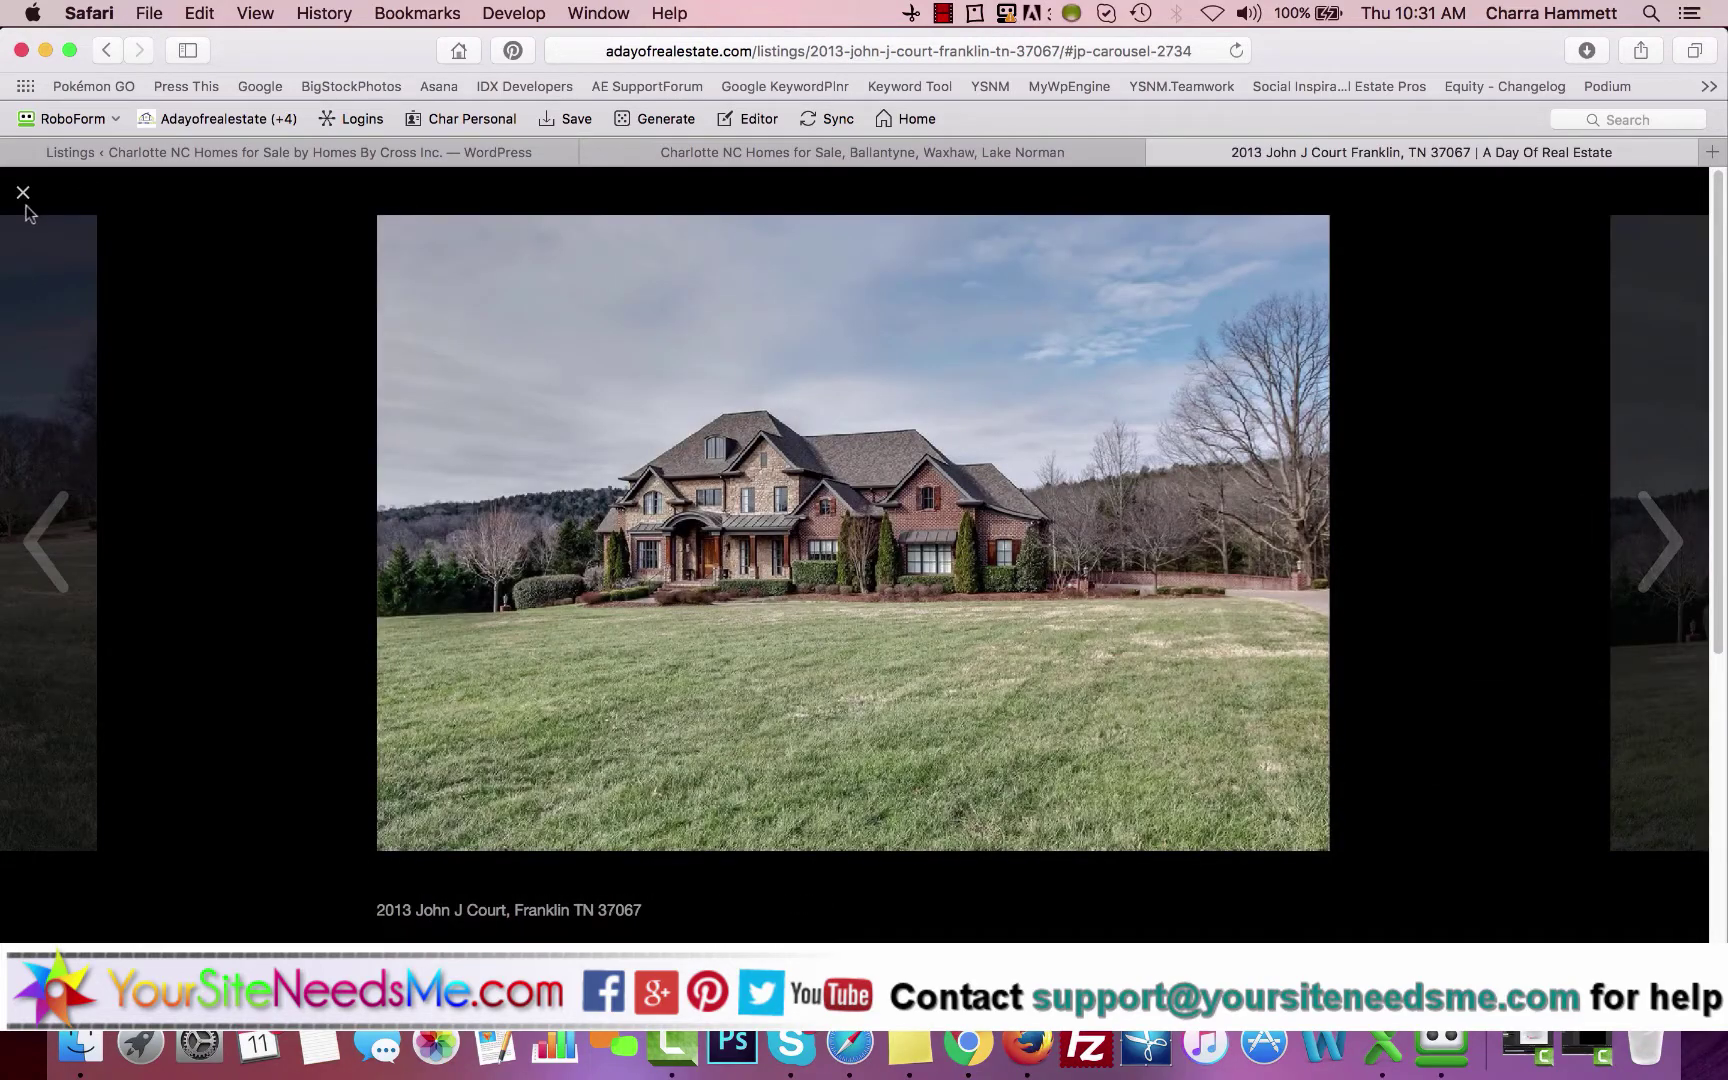
left_click(23, 195)
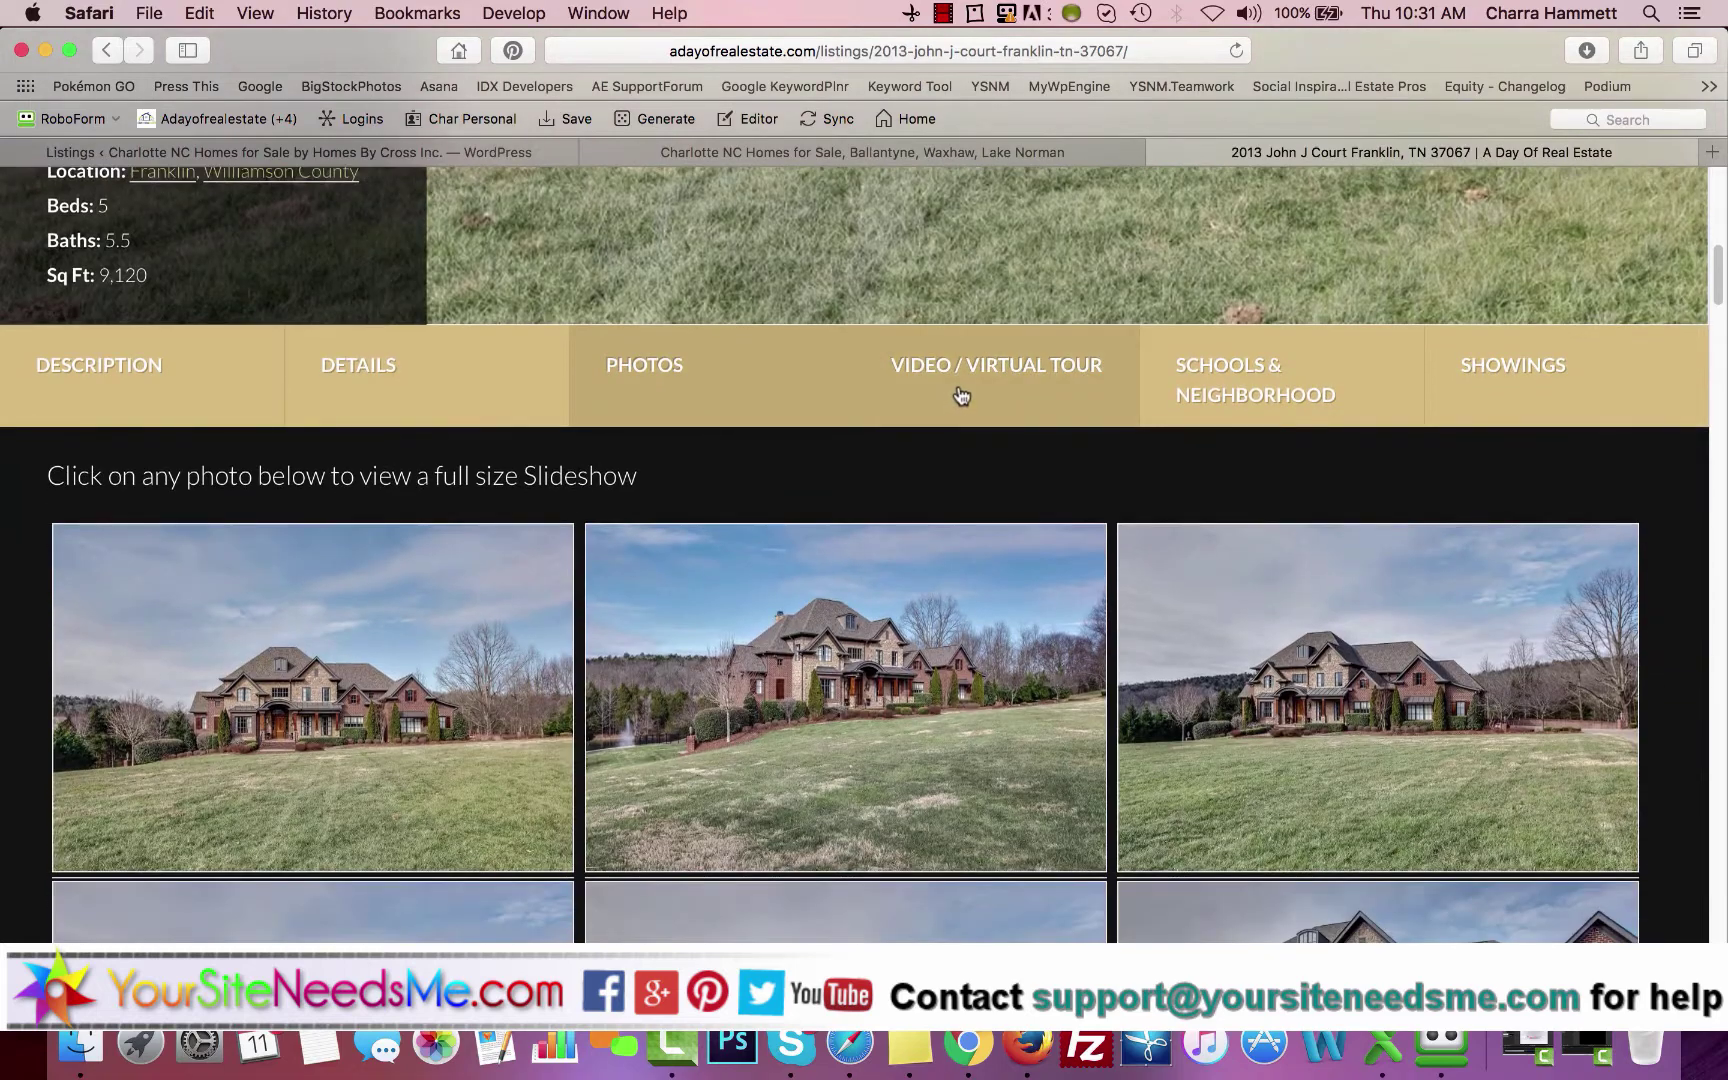
View the listing's video tour, nearby schools with location map, and the showing request form.
left_click(956, 398)
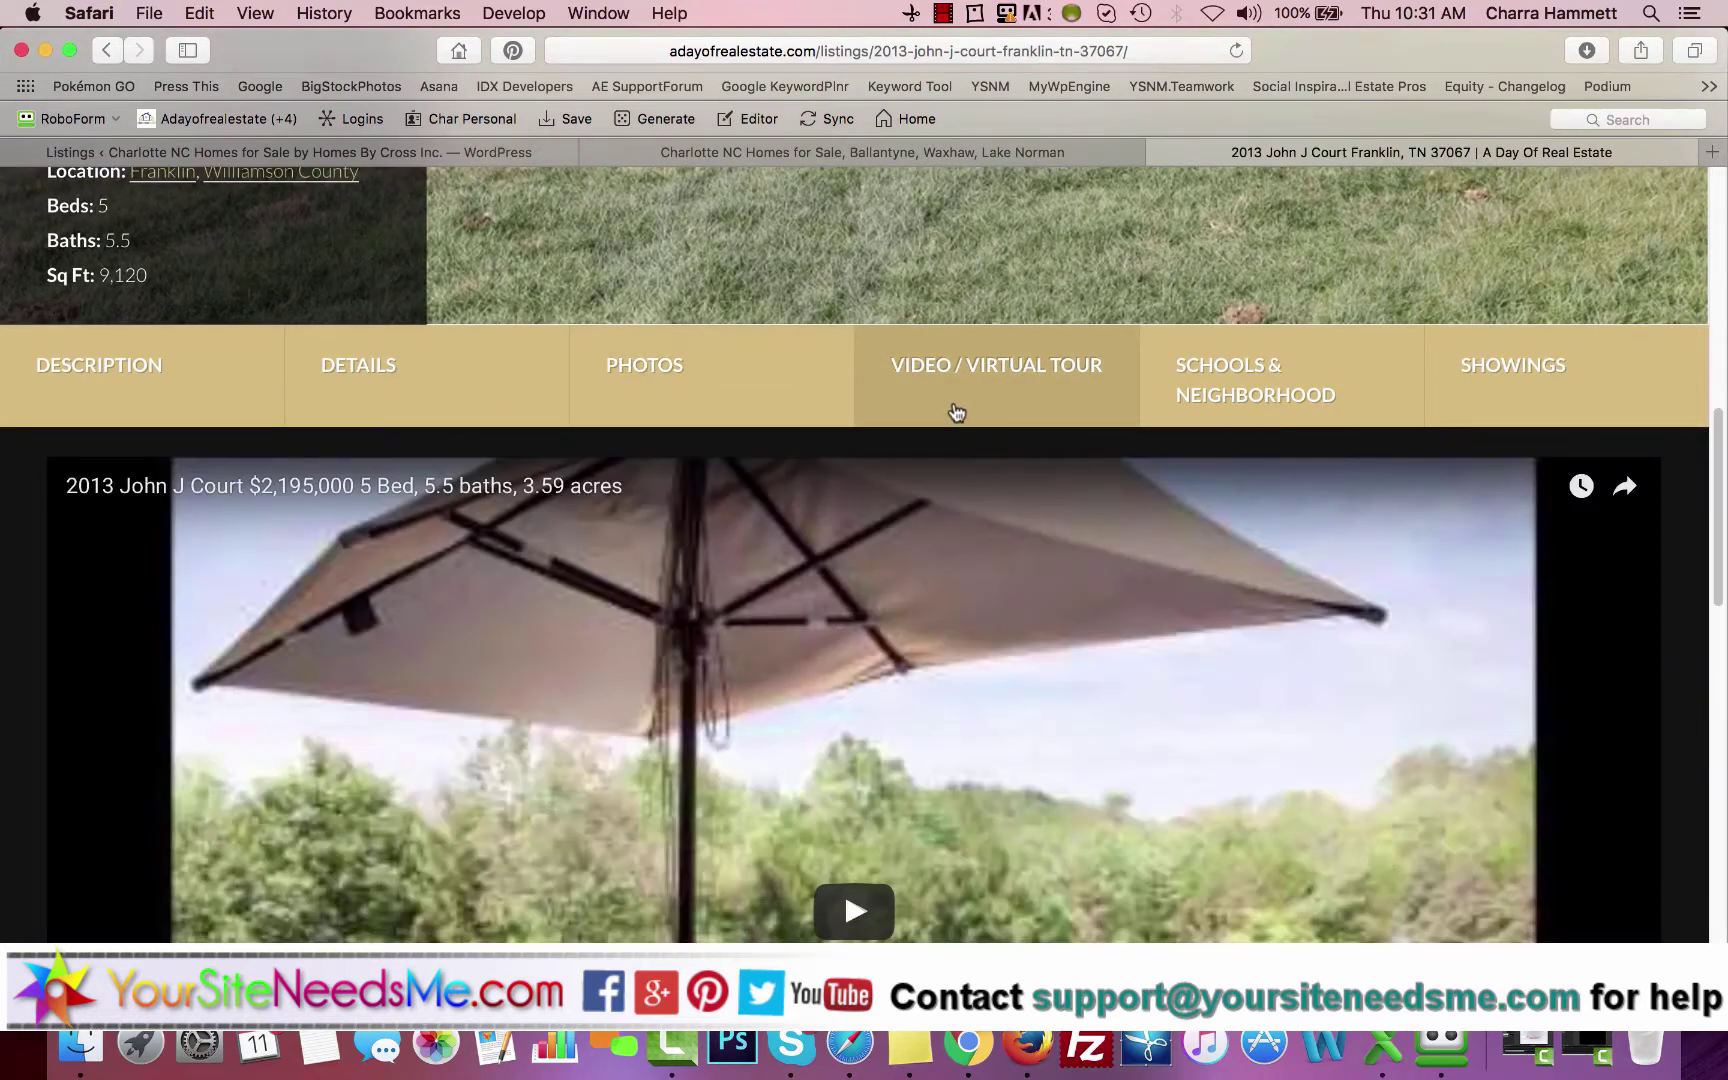
scroll(1640, 605, "down", 5)
scroll(1640, 605, "up", 4)
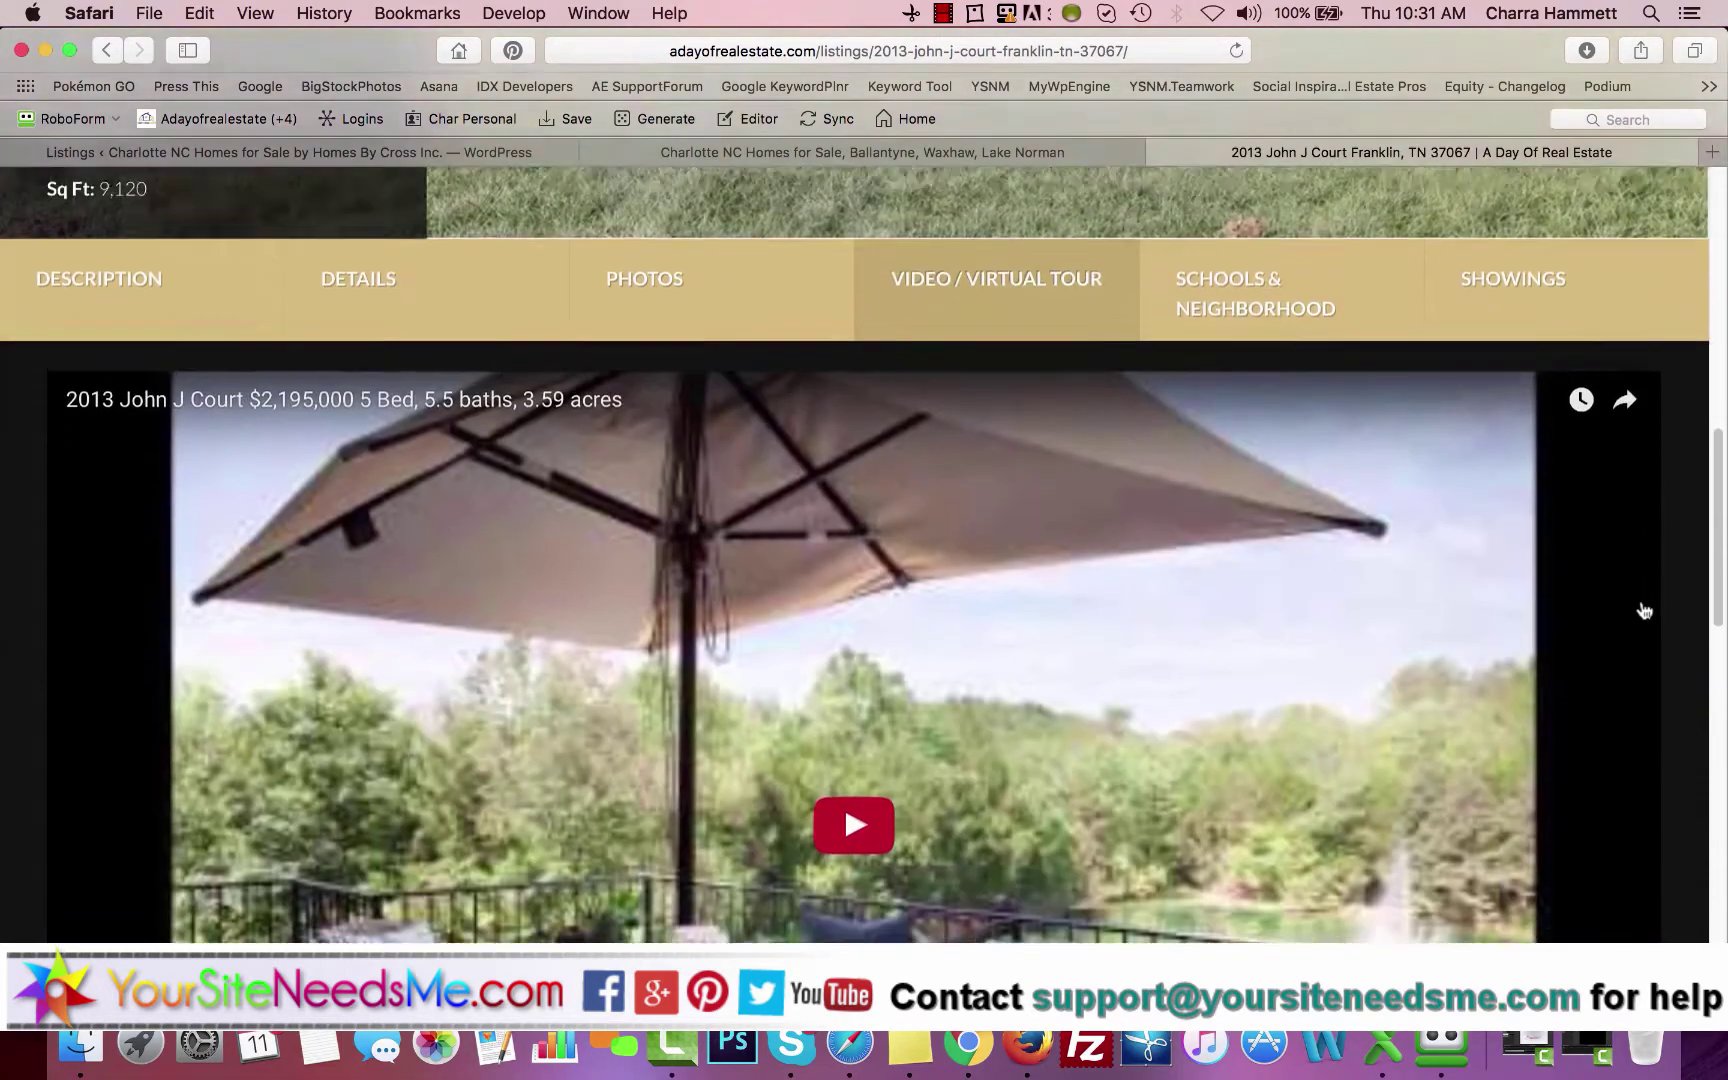
left_click(1325, 311)
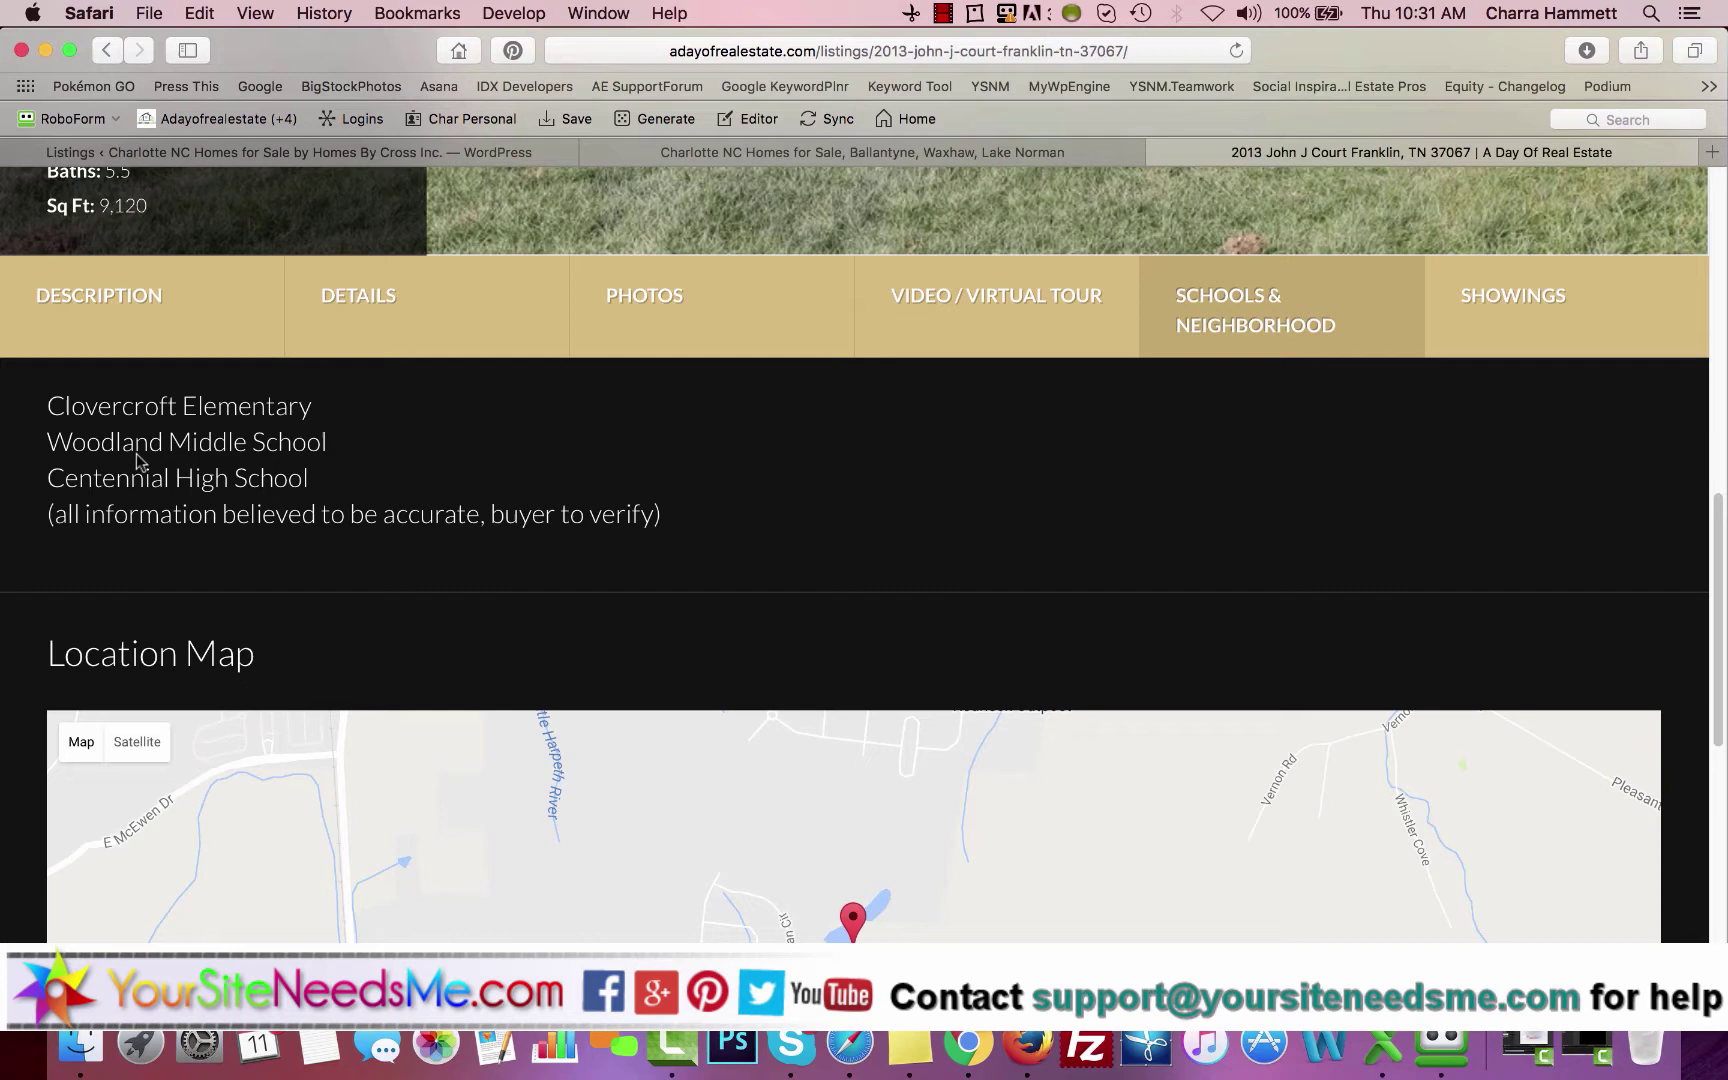
left_click(1590, 313)
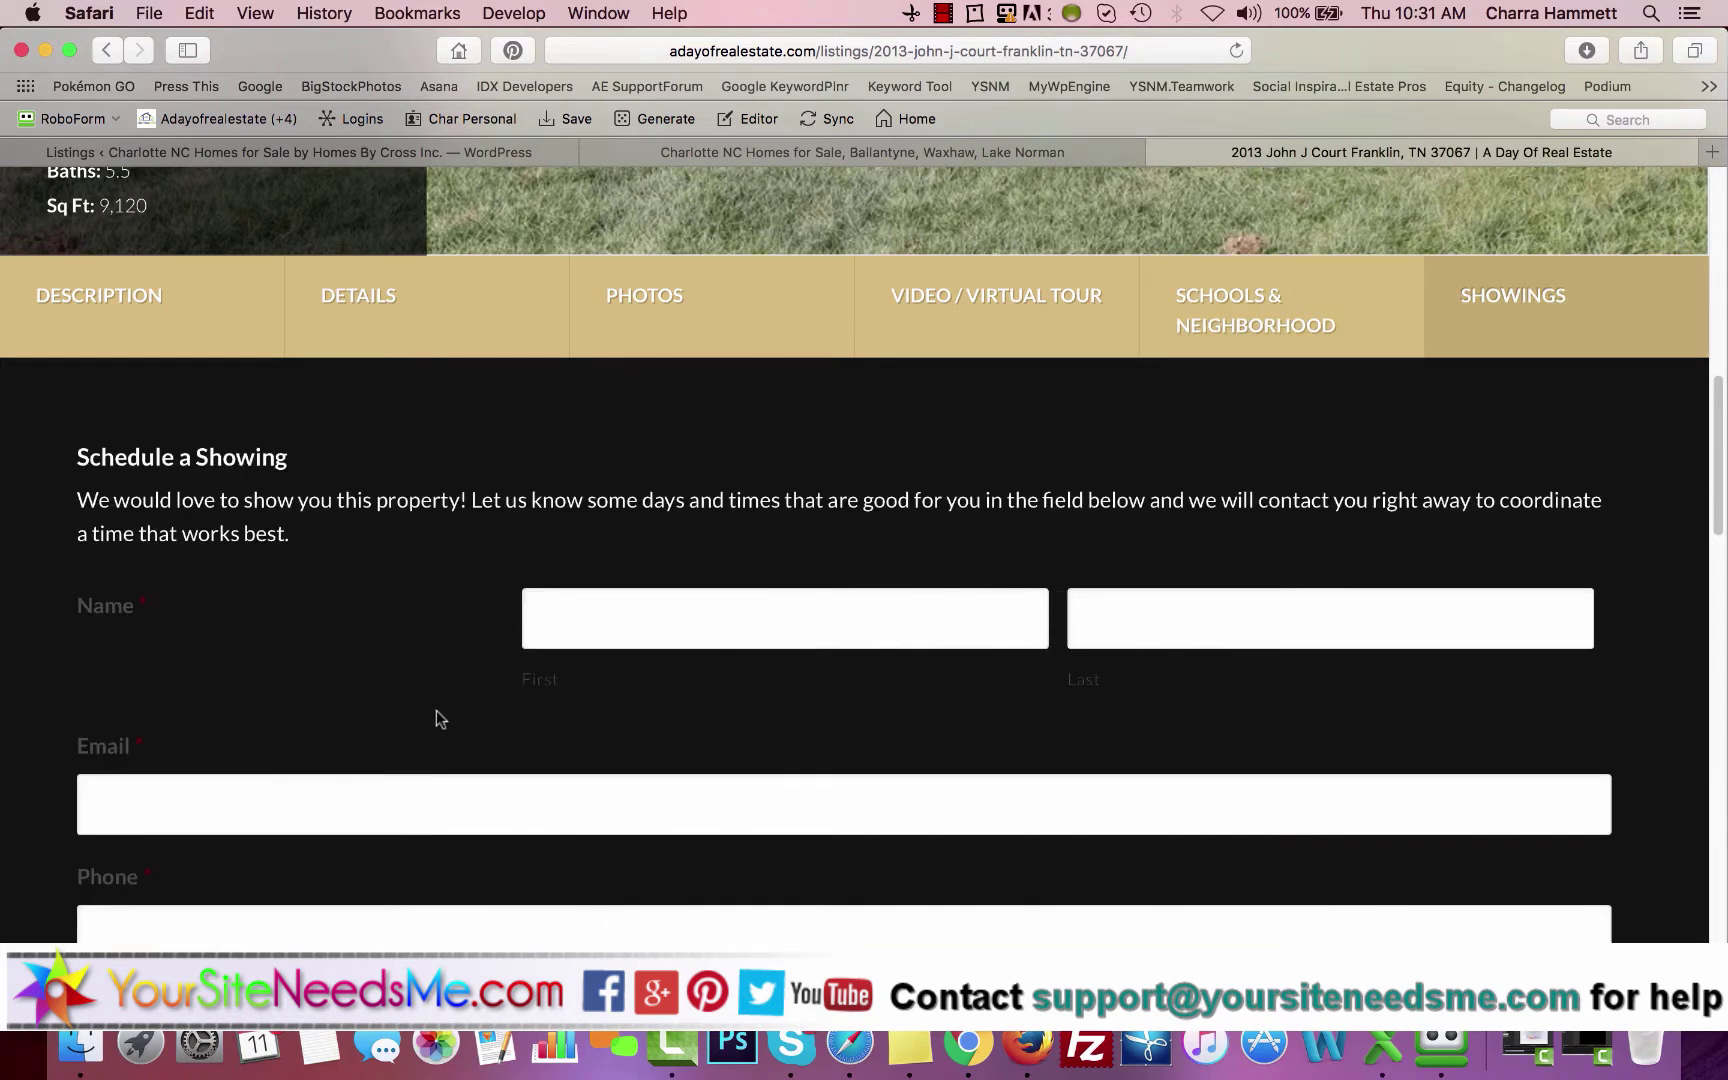
scroll(437, 718, "down", 10)
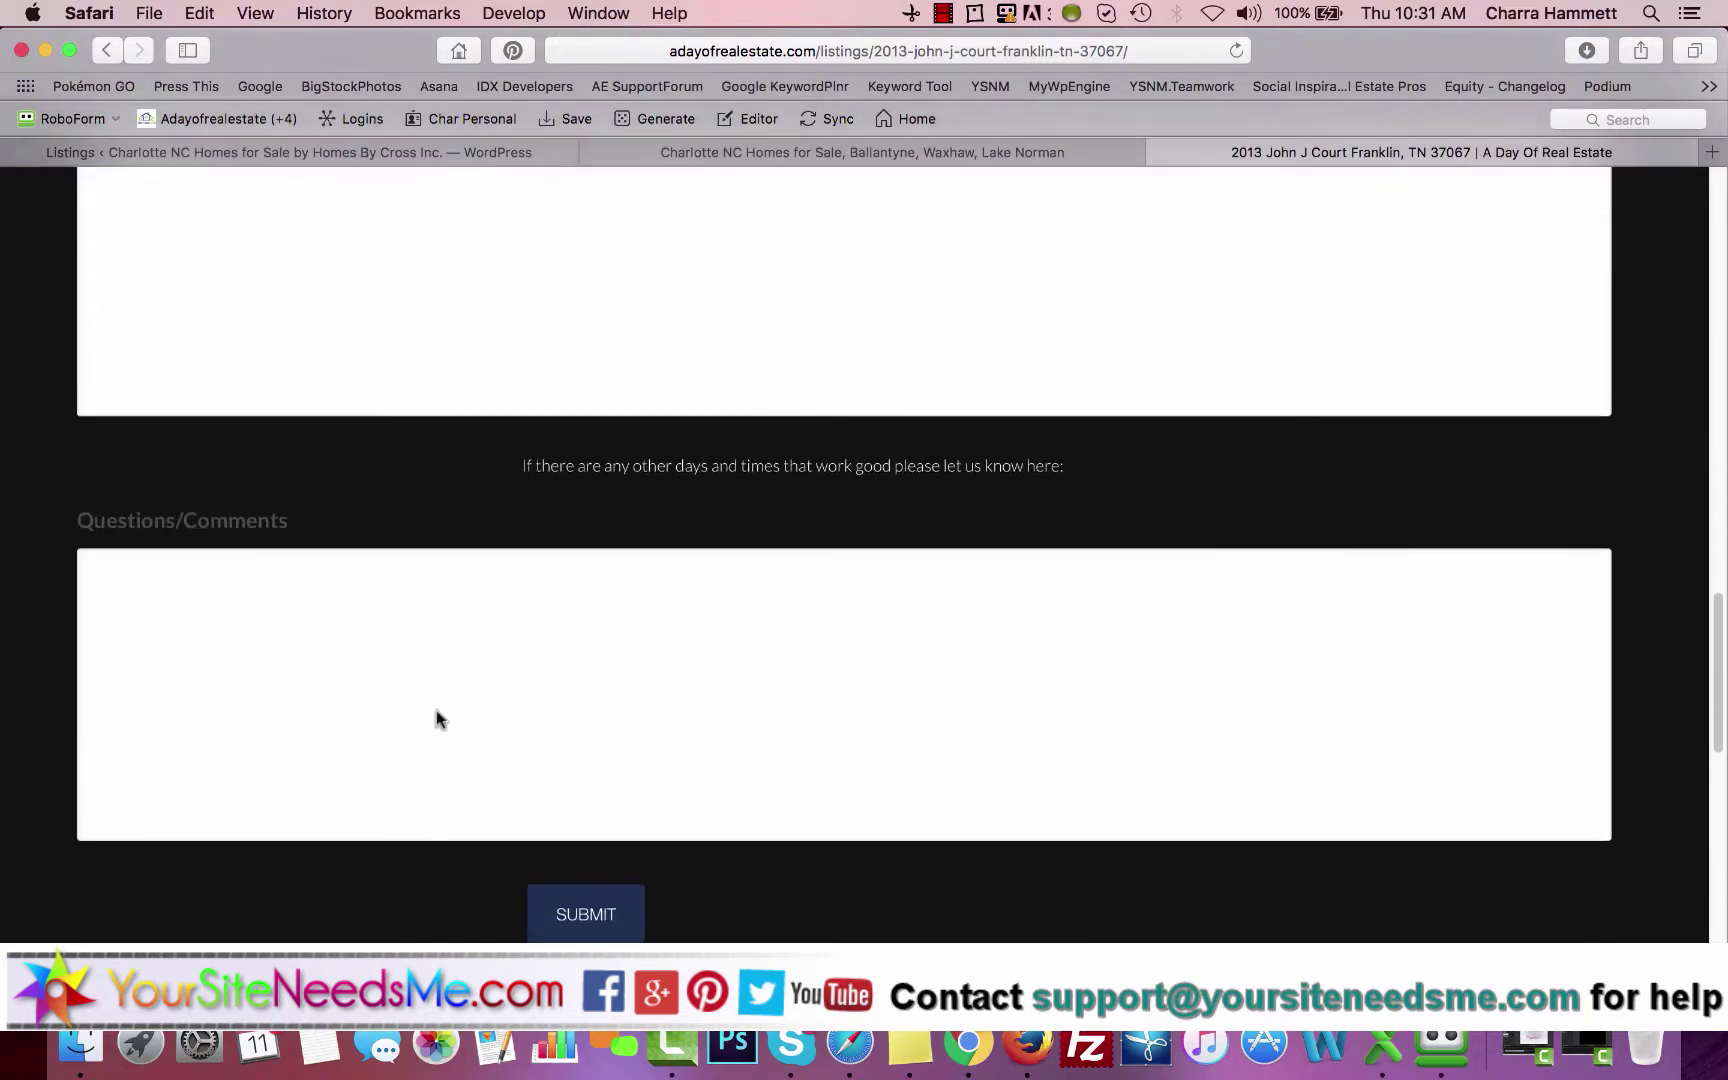
scroll(437, 718, "down", 5)
scroll(455, 652, "up", 6)
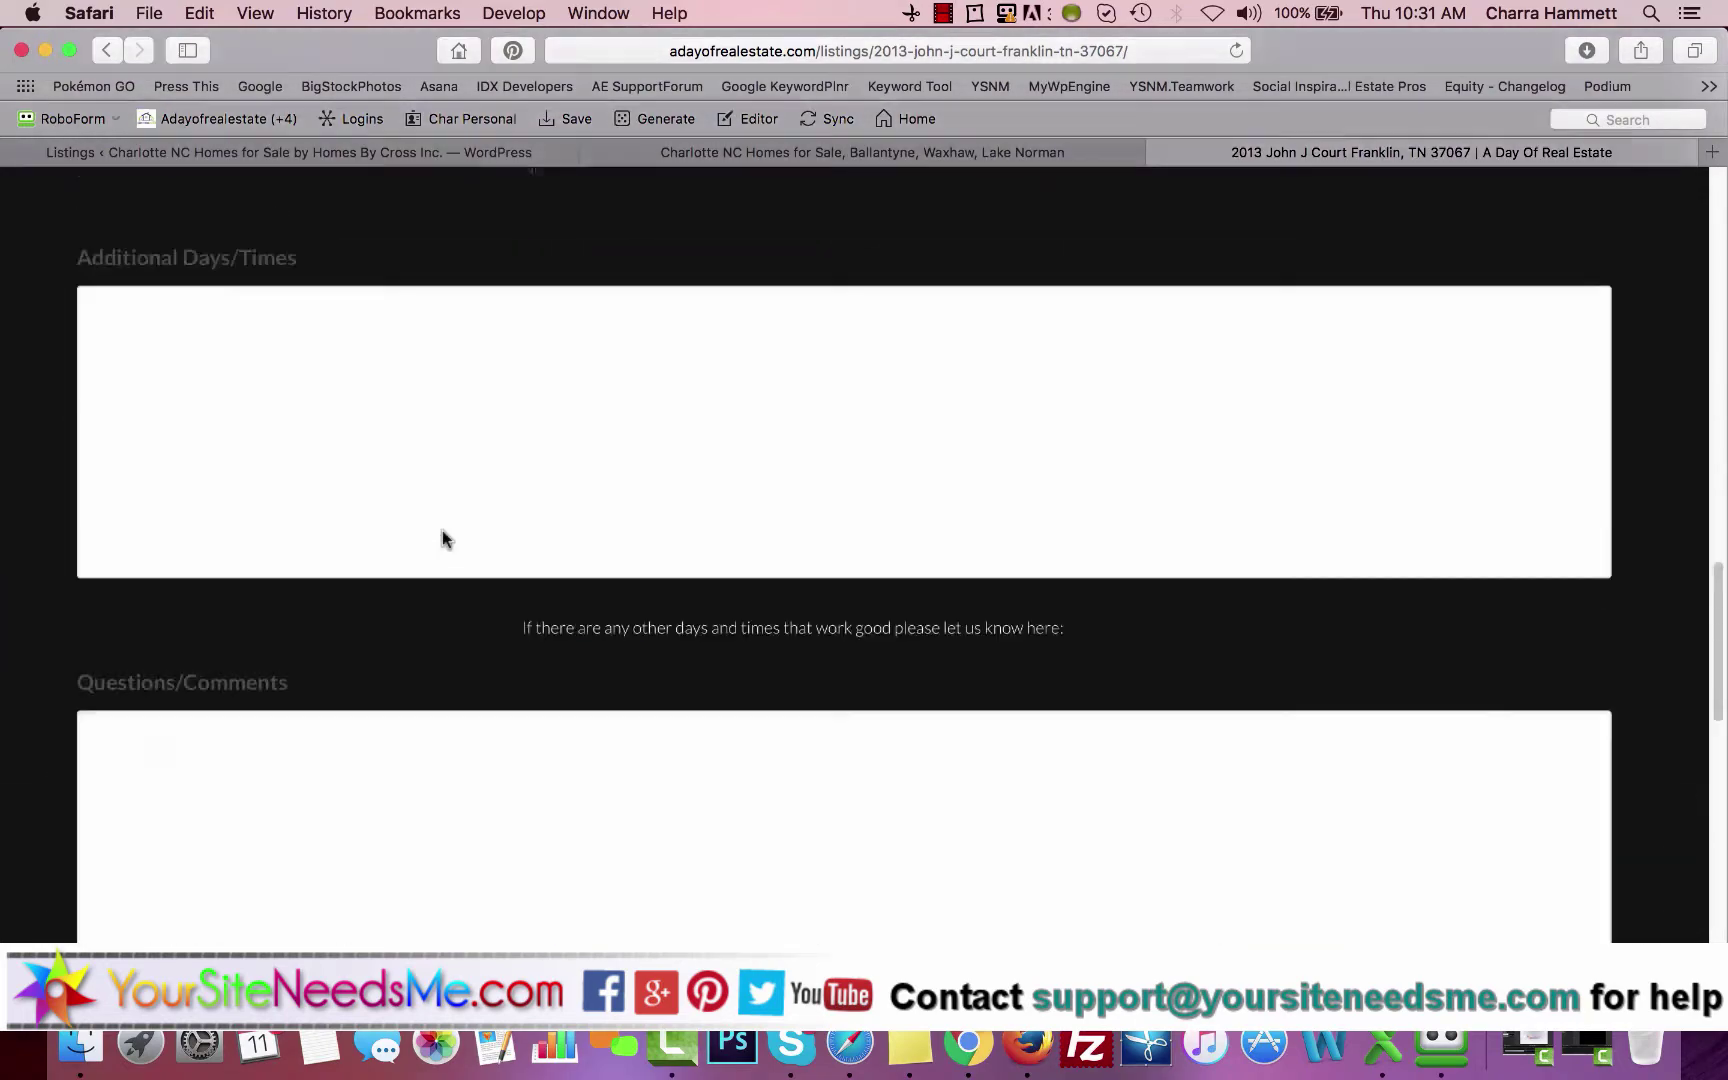
scroll(441, 538, "up", 20)
Show the listing description and zoom the location map out two levels, panning around the marker.
left_click(62, 771)
scroll(693, 569, "down", 10)
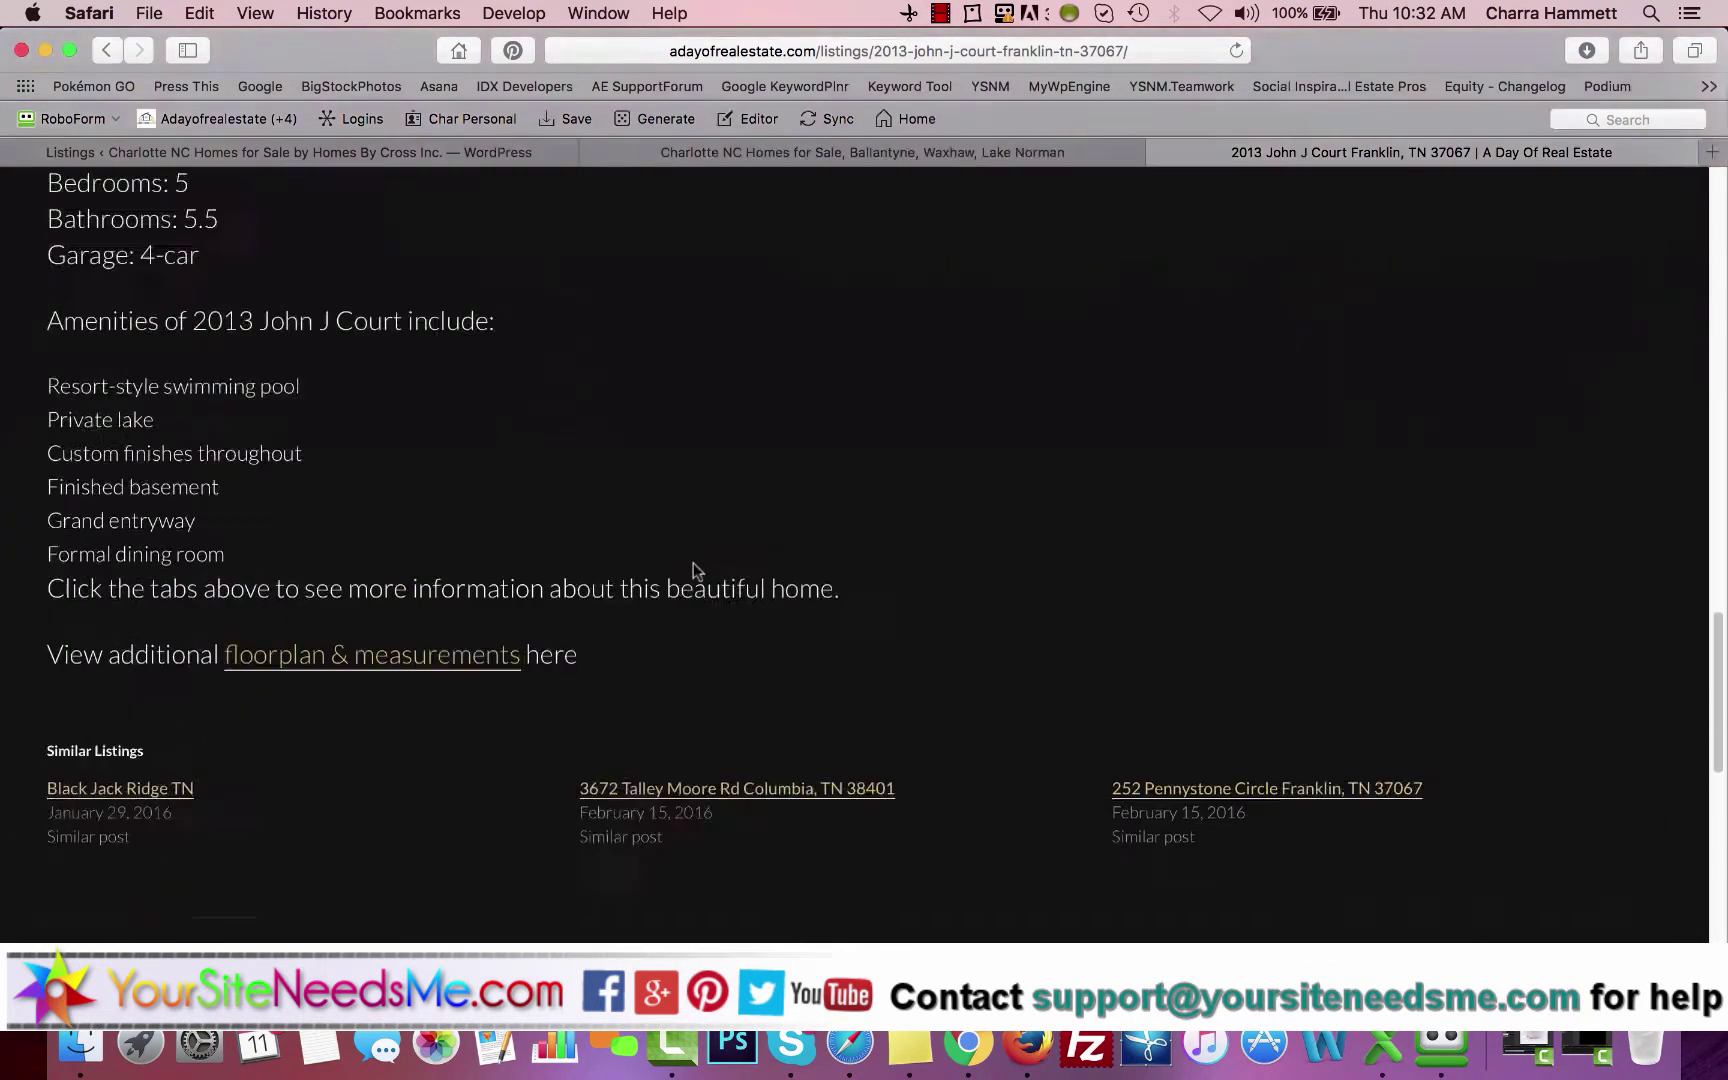
scroll(693, 562, "down", 3)
scroll(1686, 687, "down", 7)
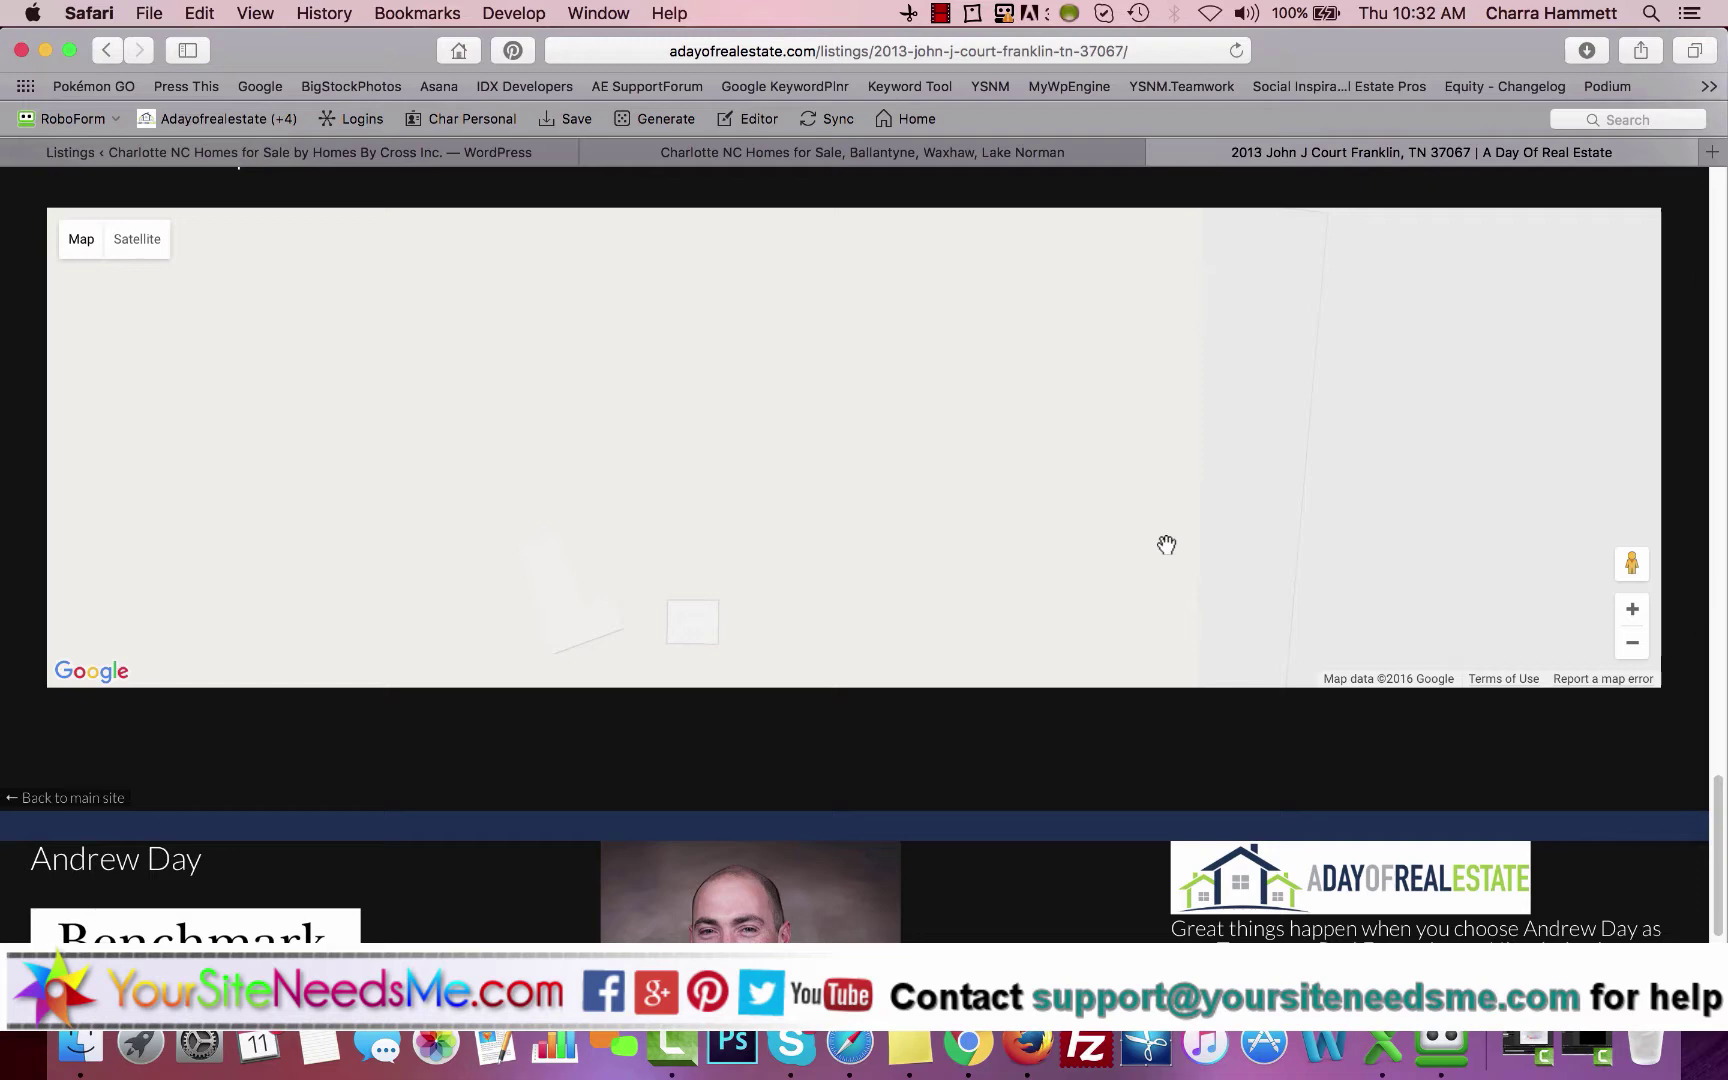
left_click(1634, 650)
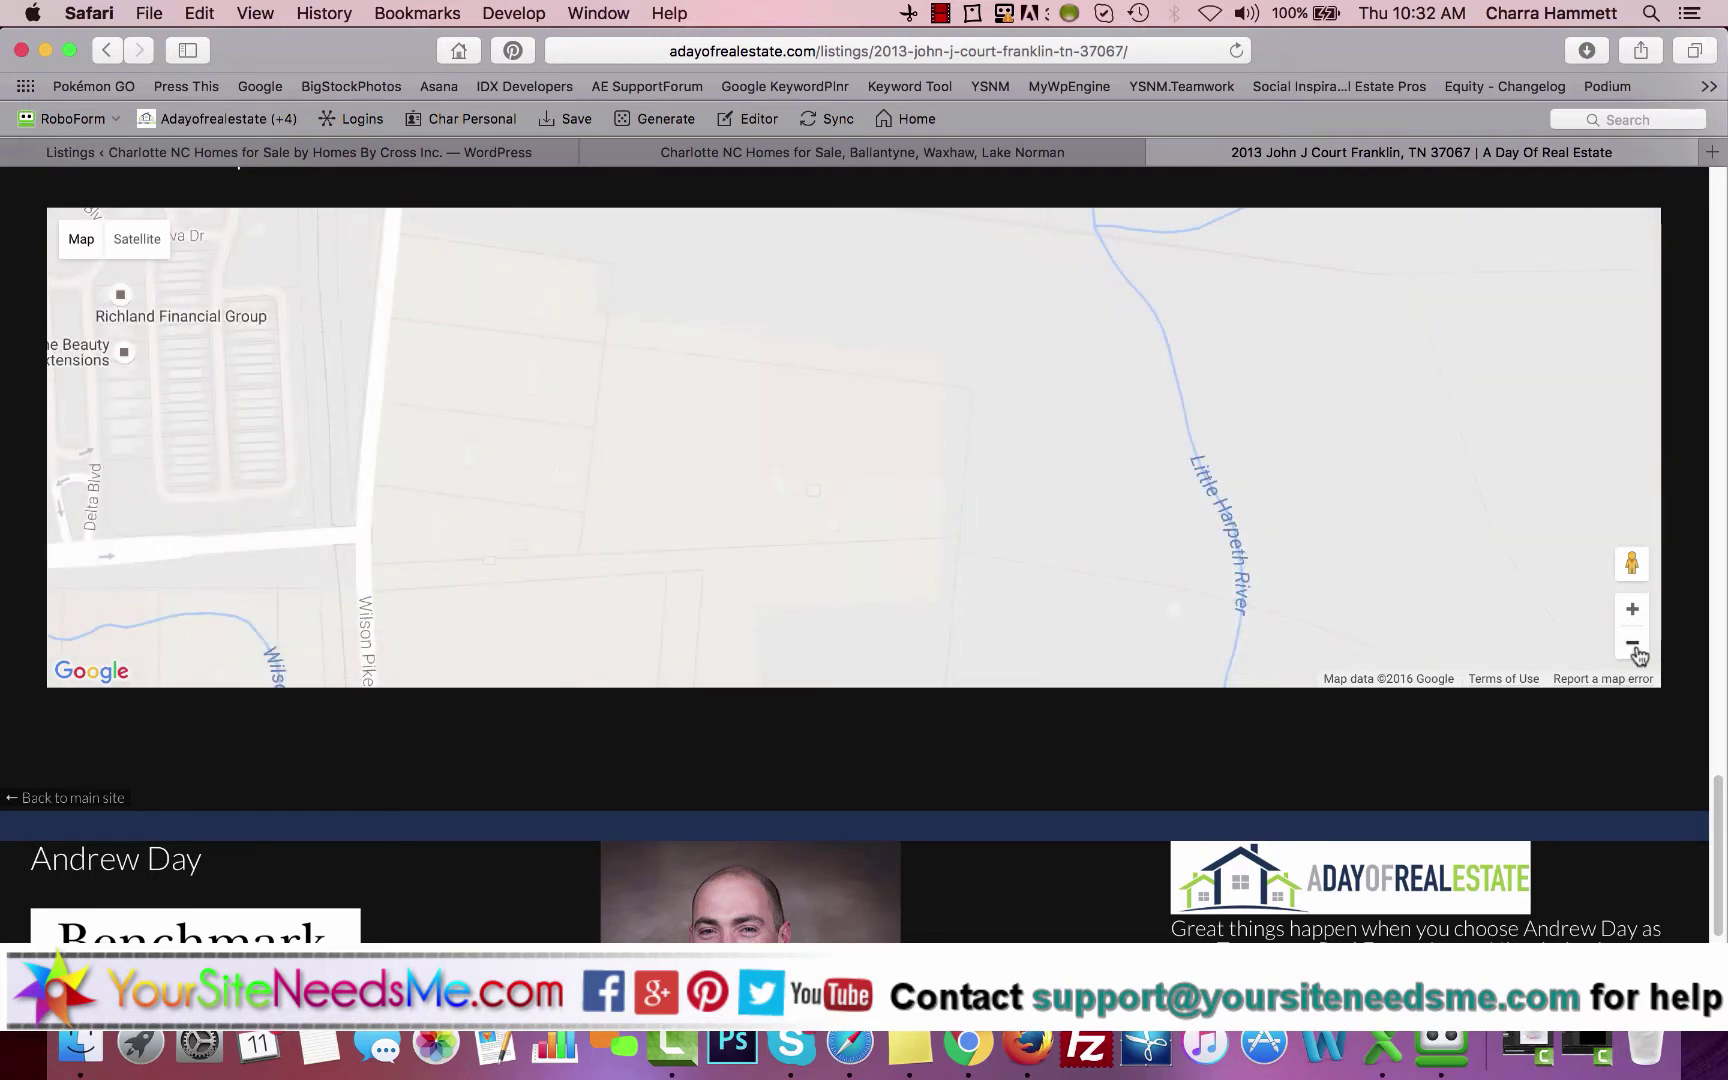
left_click(1633, 646)
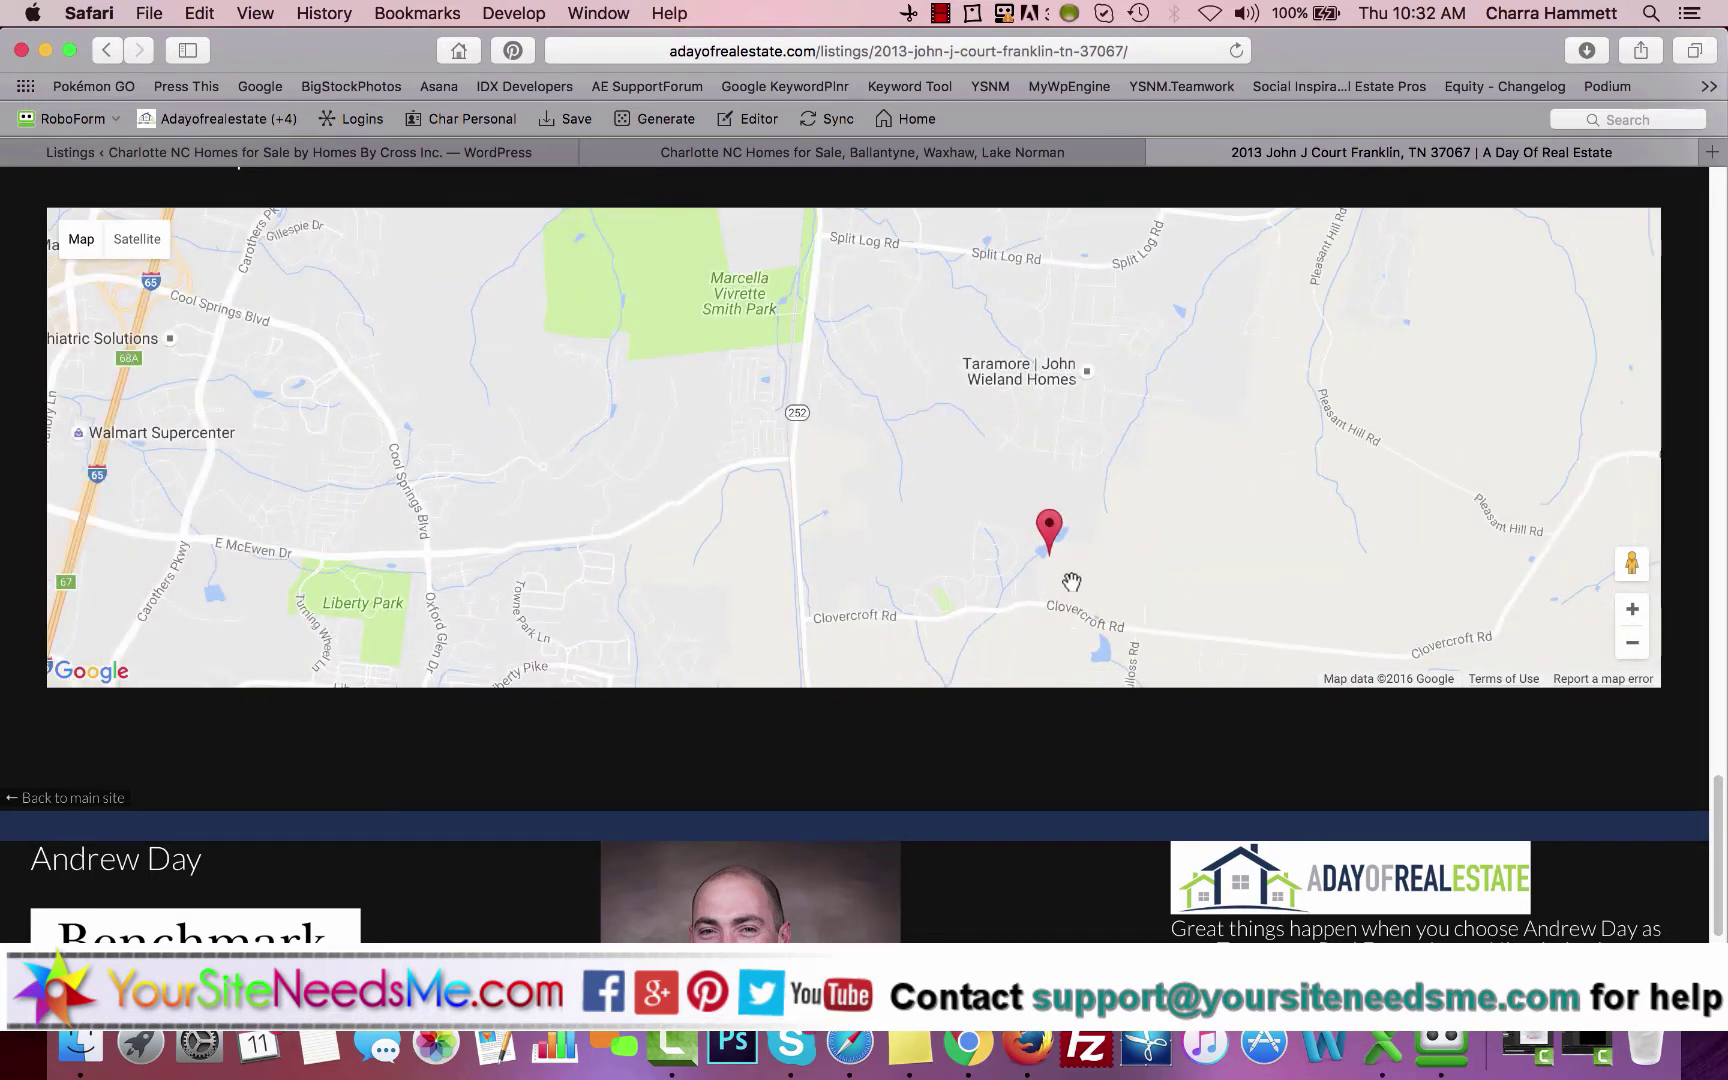
scroll(1072, 585, "up", 3)
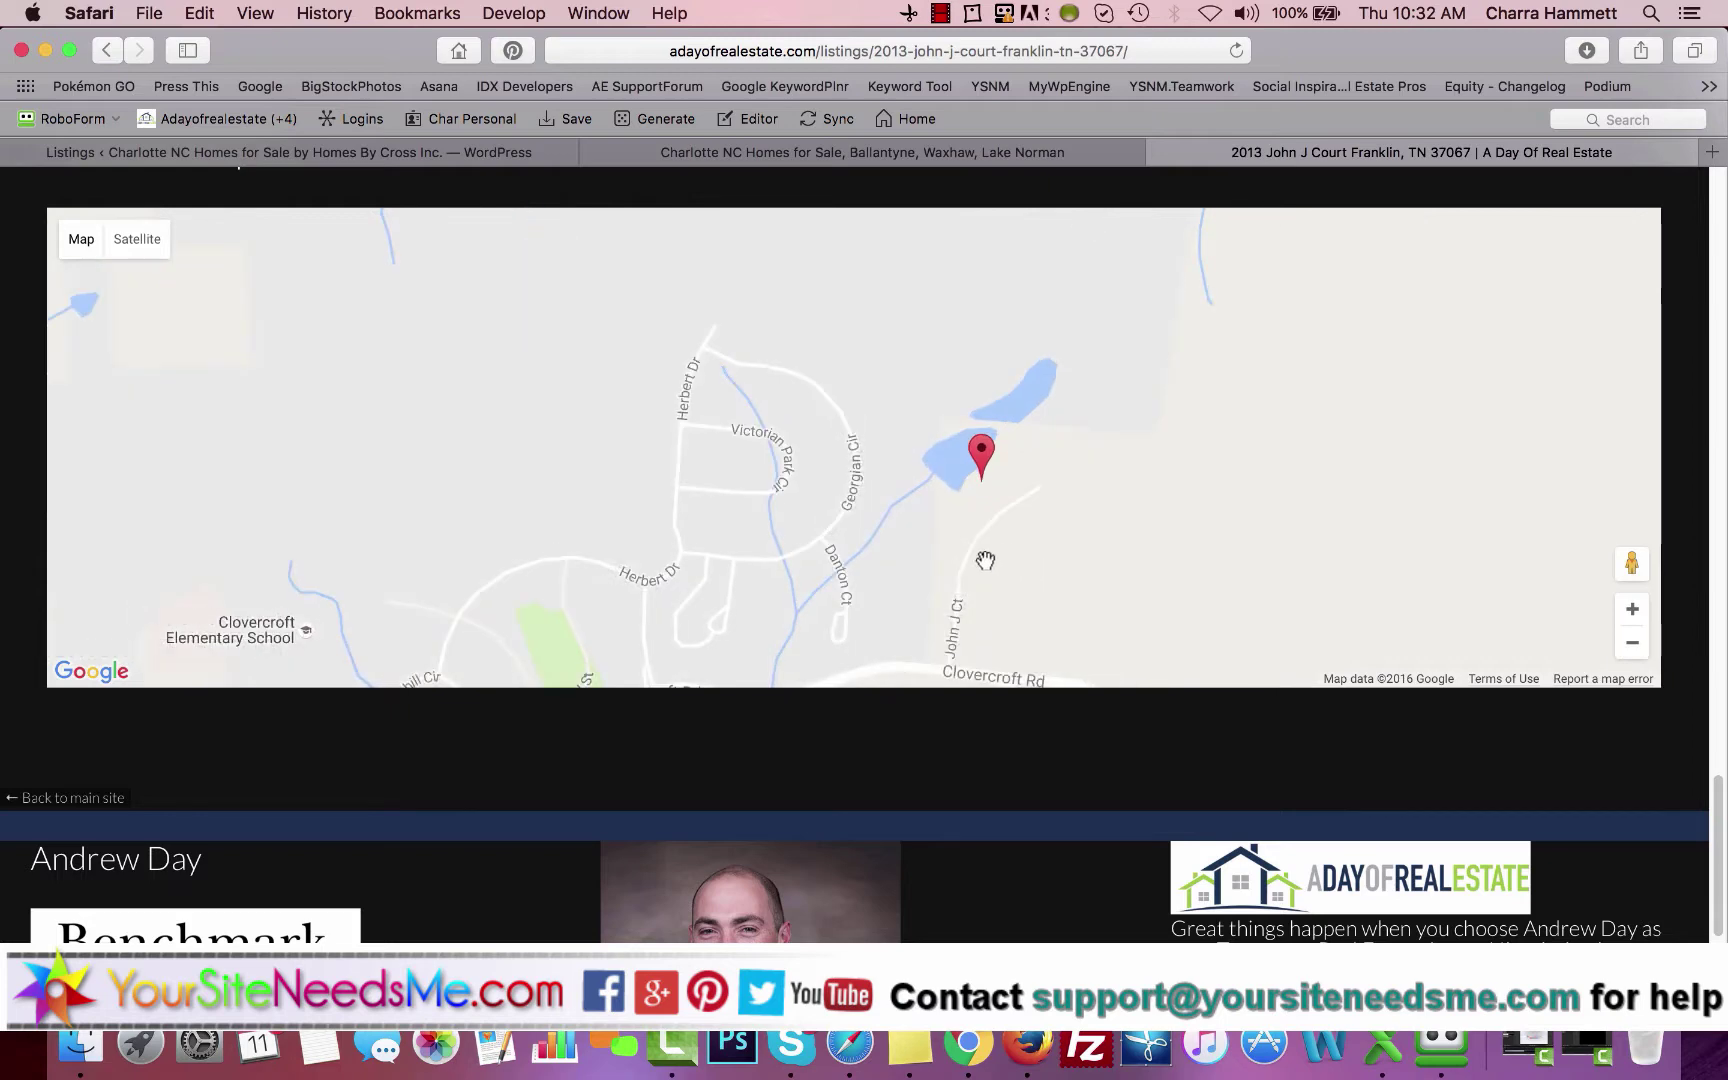
left_click_drag(991, 563, 960, 535)
Scroll the listing page and bring the Homes By Cross site tab to the front.
scroll(1628, 779, "down", 3)
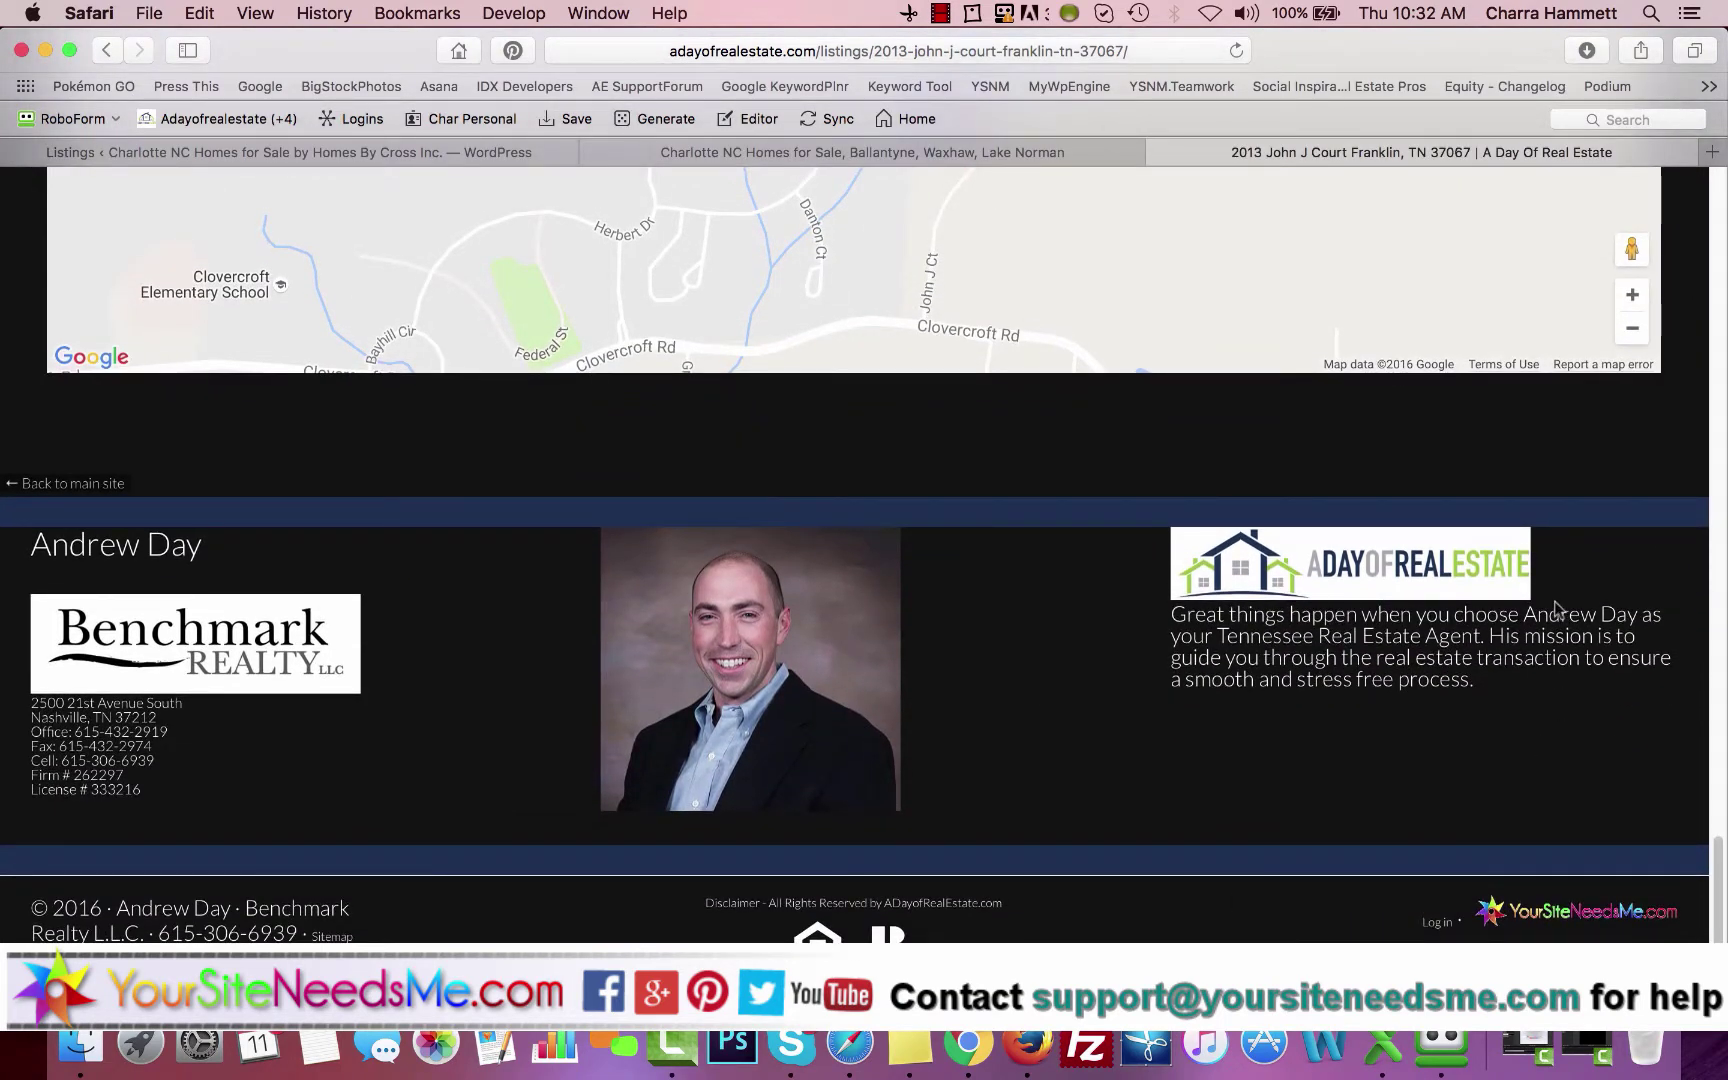
scroll(1710, 405, "up", 15)
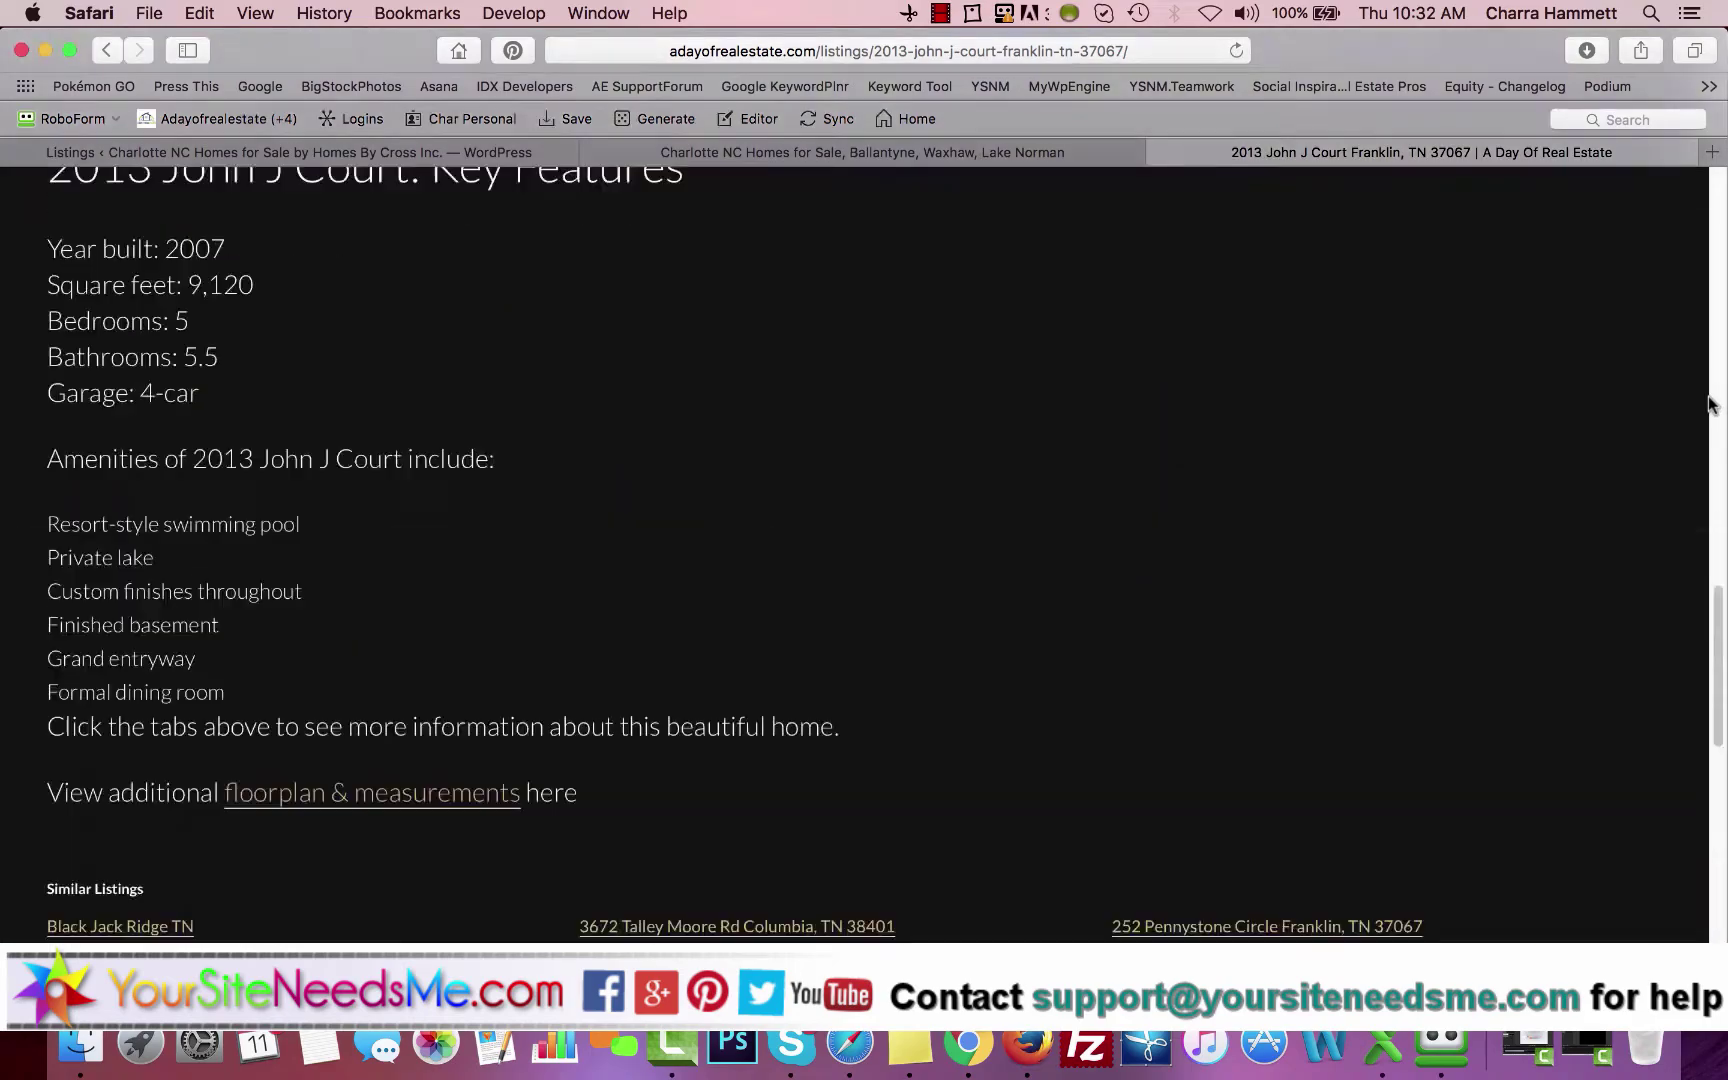
scroll(822, 676, "up", 6)
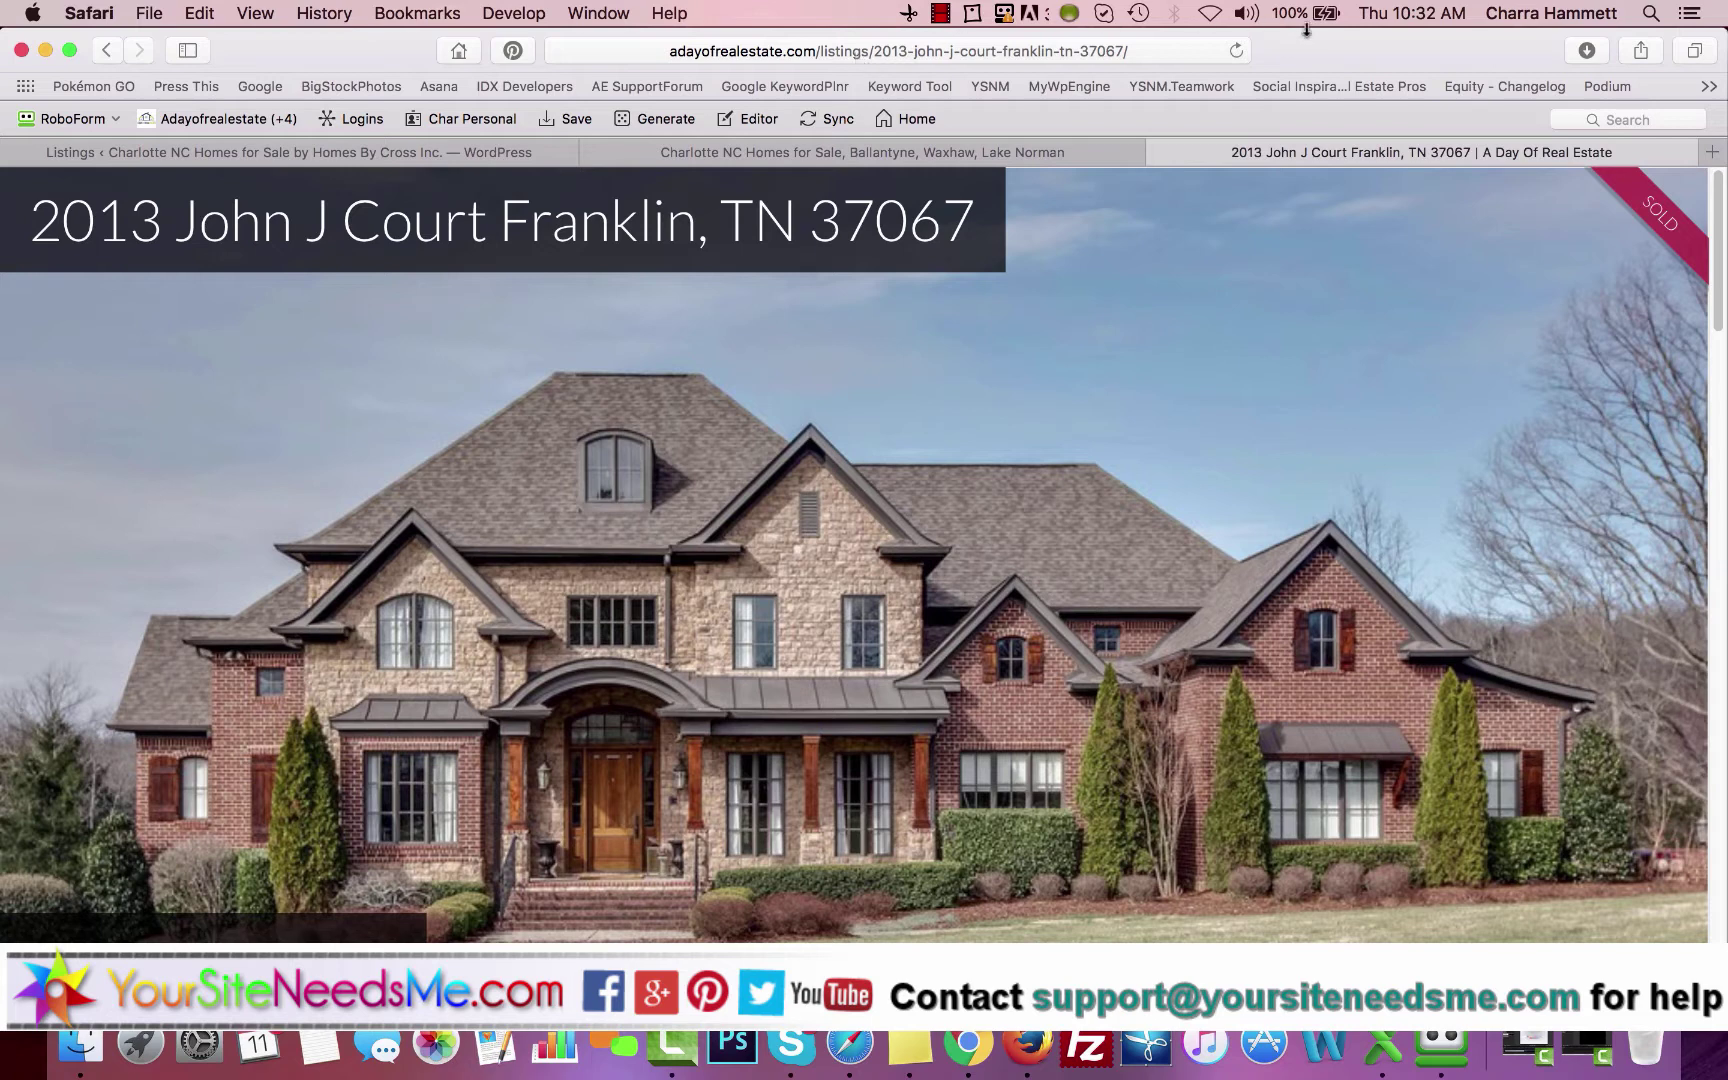
left_click(922, 150)
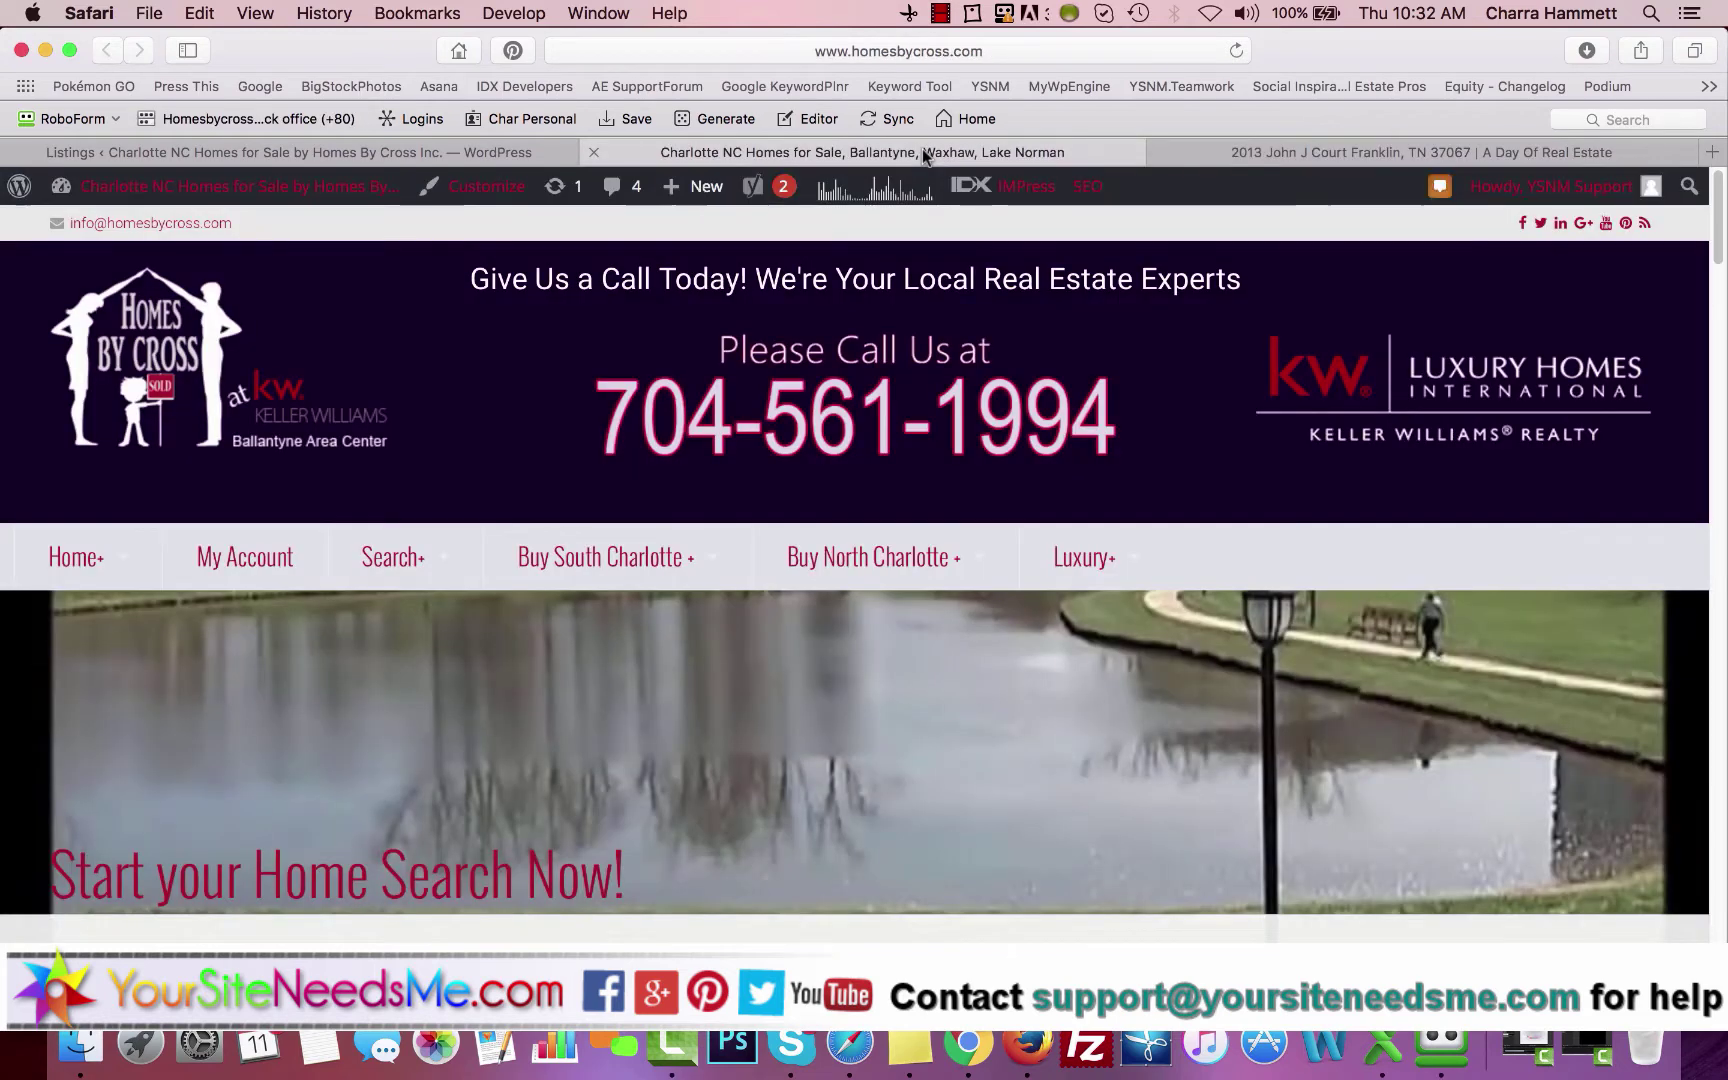
Go back to WordPress and open Listings > Import IDX Listings with its three MLS properties.
left_click(495, 150)
mouse_move(351, 563)
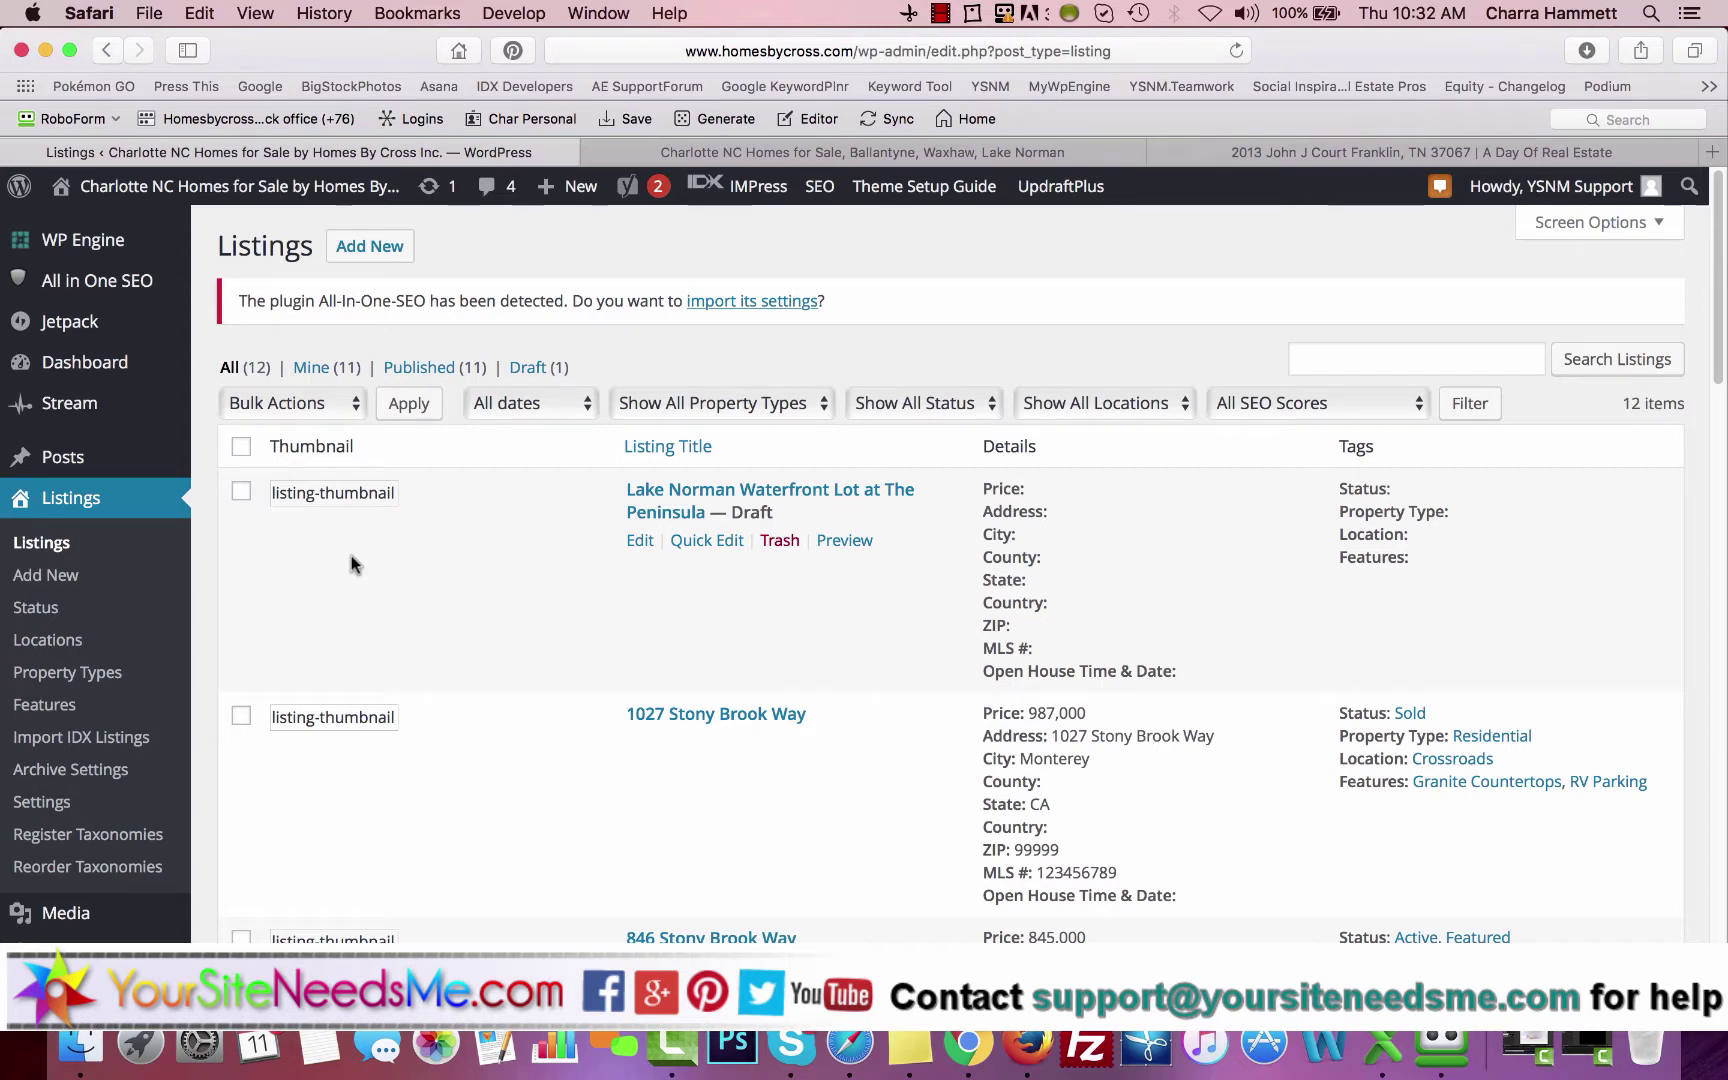
scroll(80, 643, "down", 1)
scroll(78, 643, "down", 2)
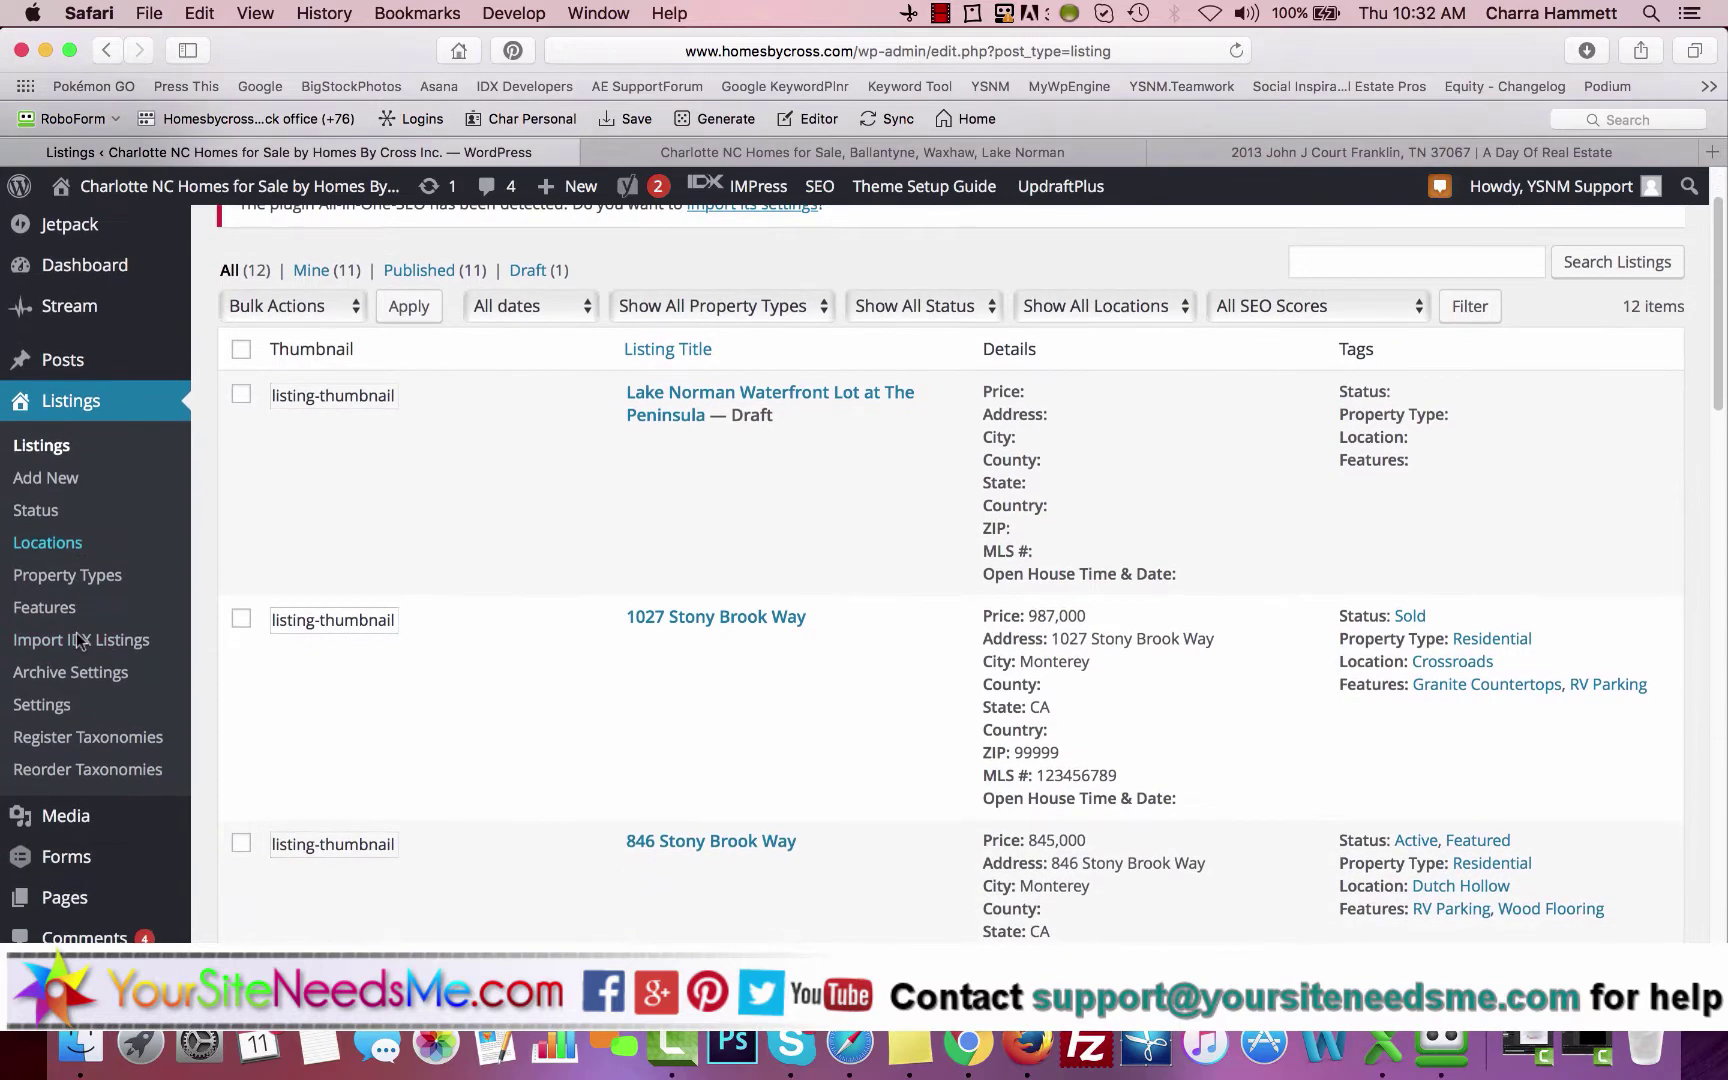
left_click(42, 645)
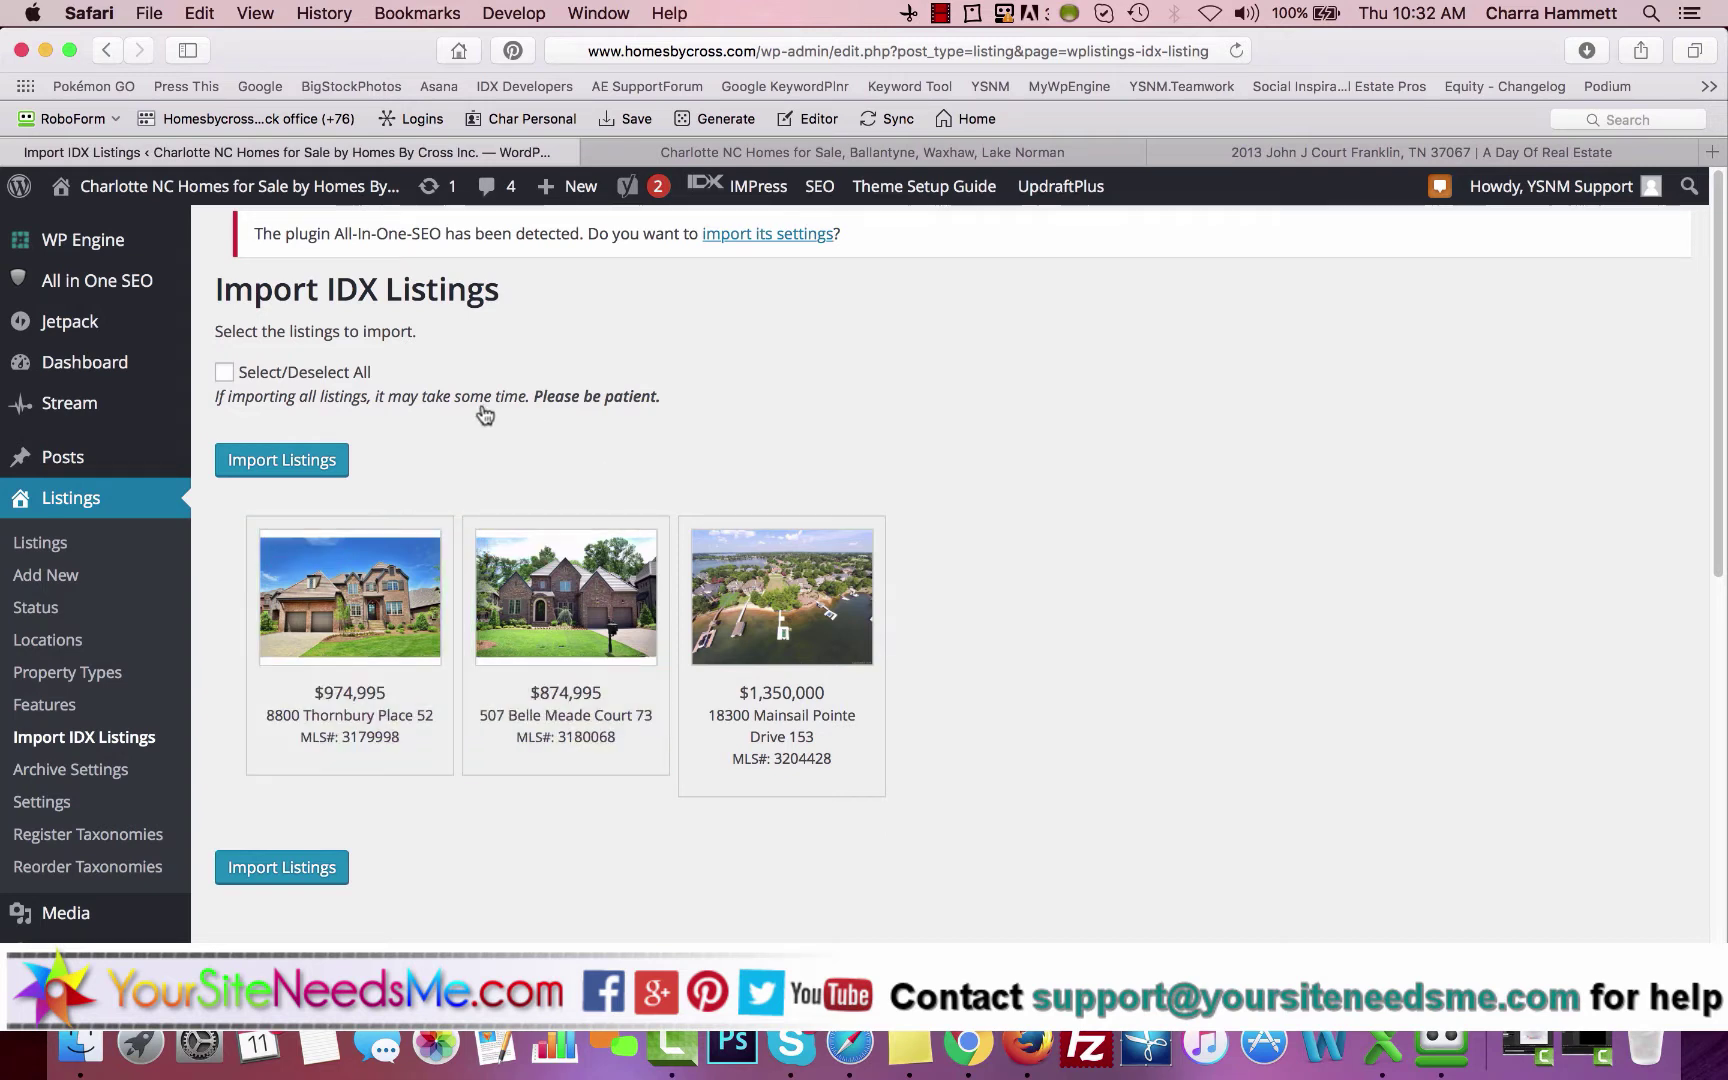
Select all three IDX listings, import them, and return to the 14-item Listings list.
left_click(225, 373)
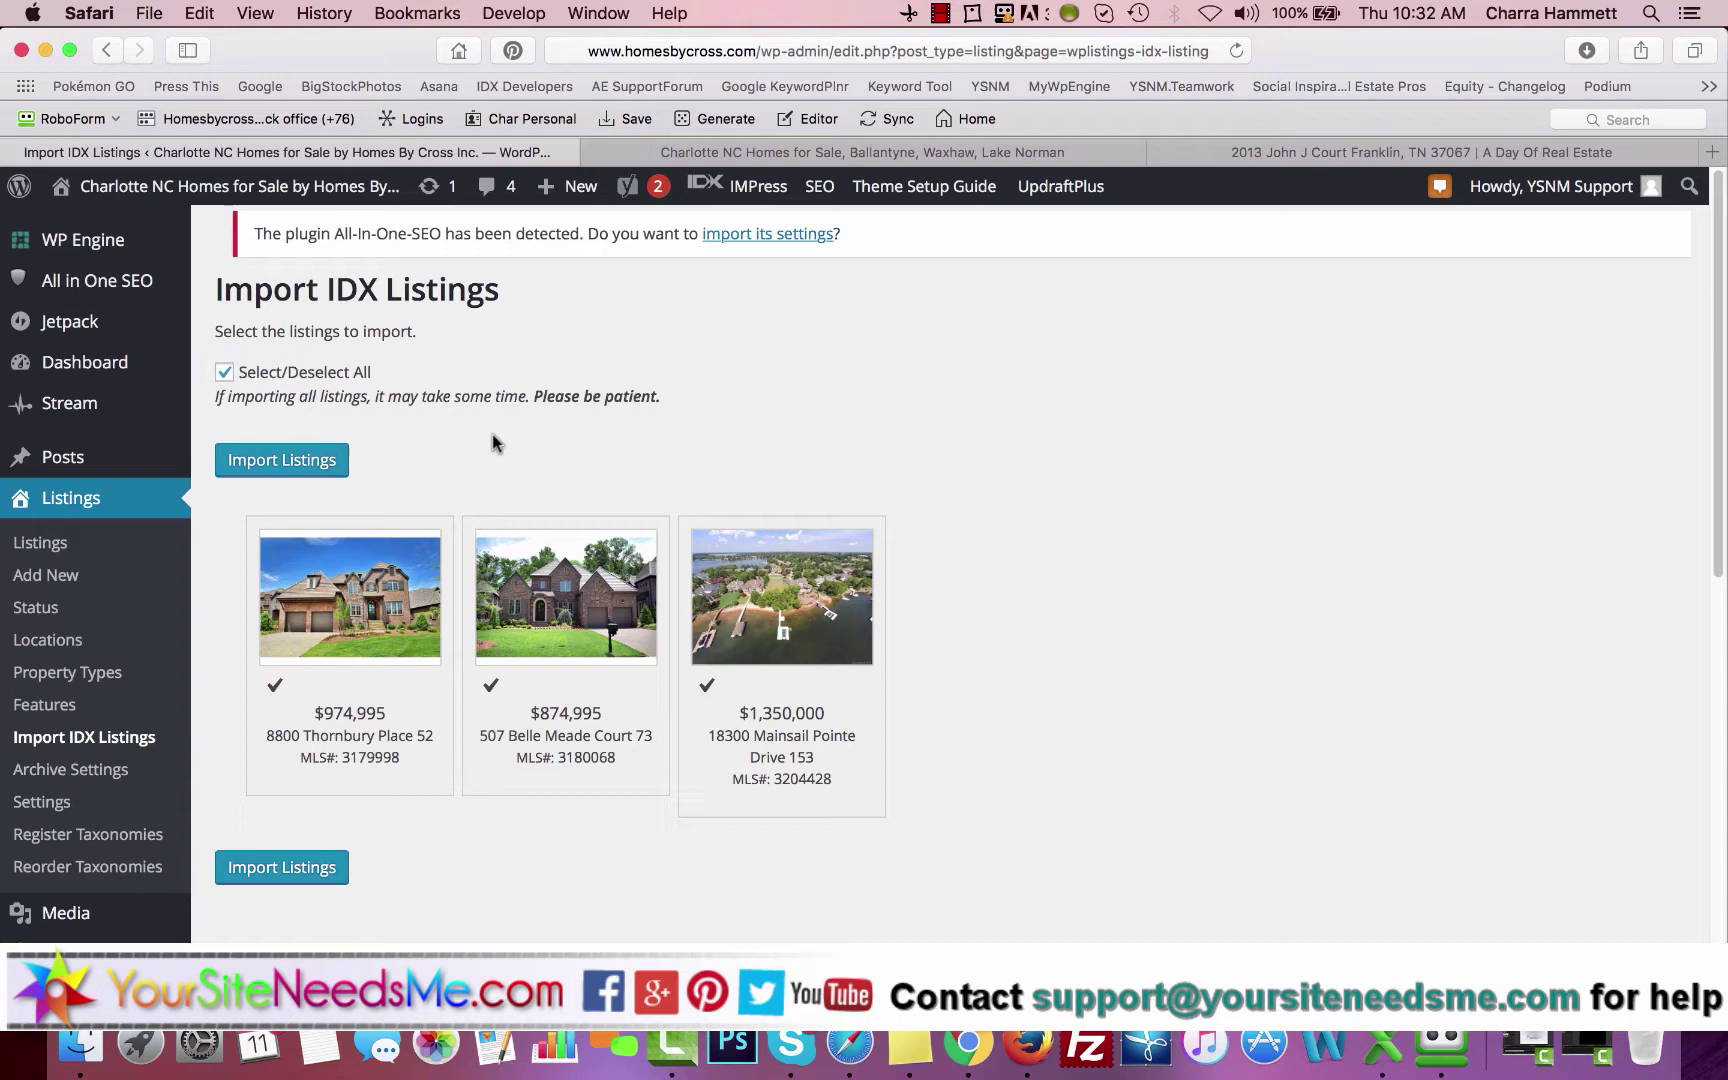
left_click(300, 459)
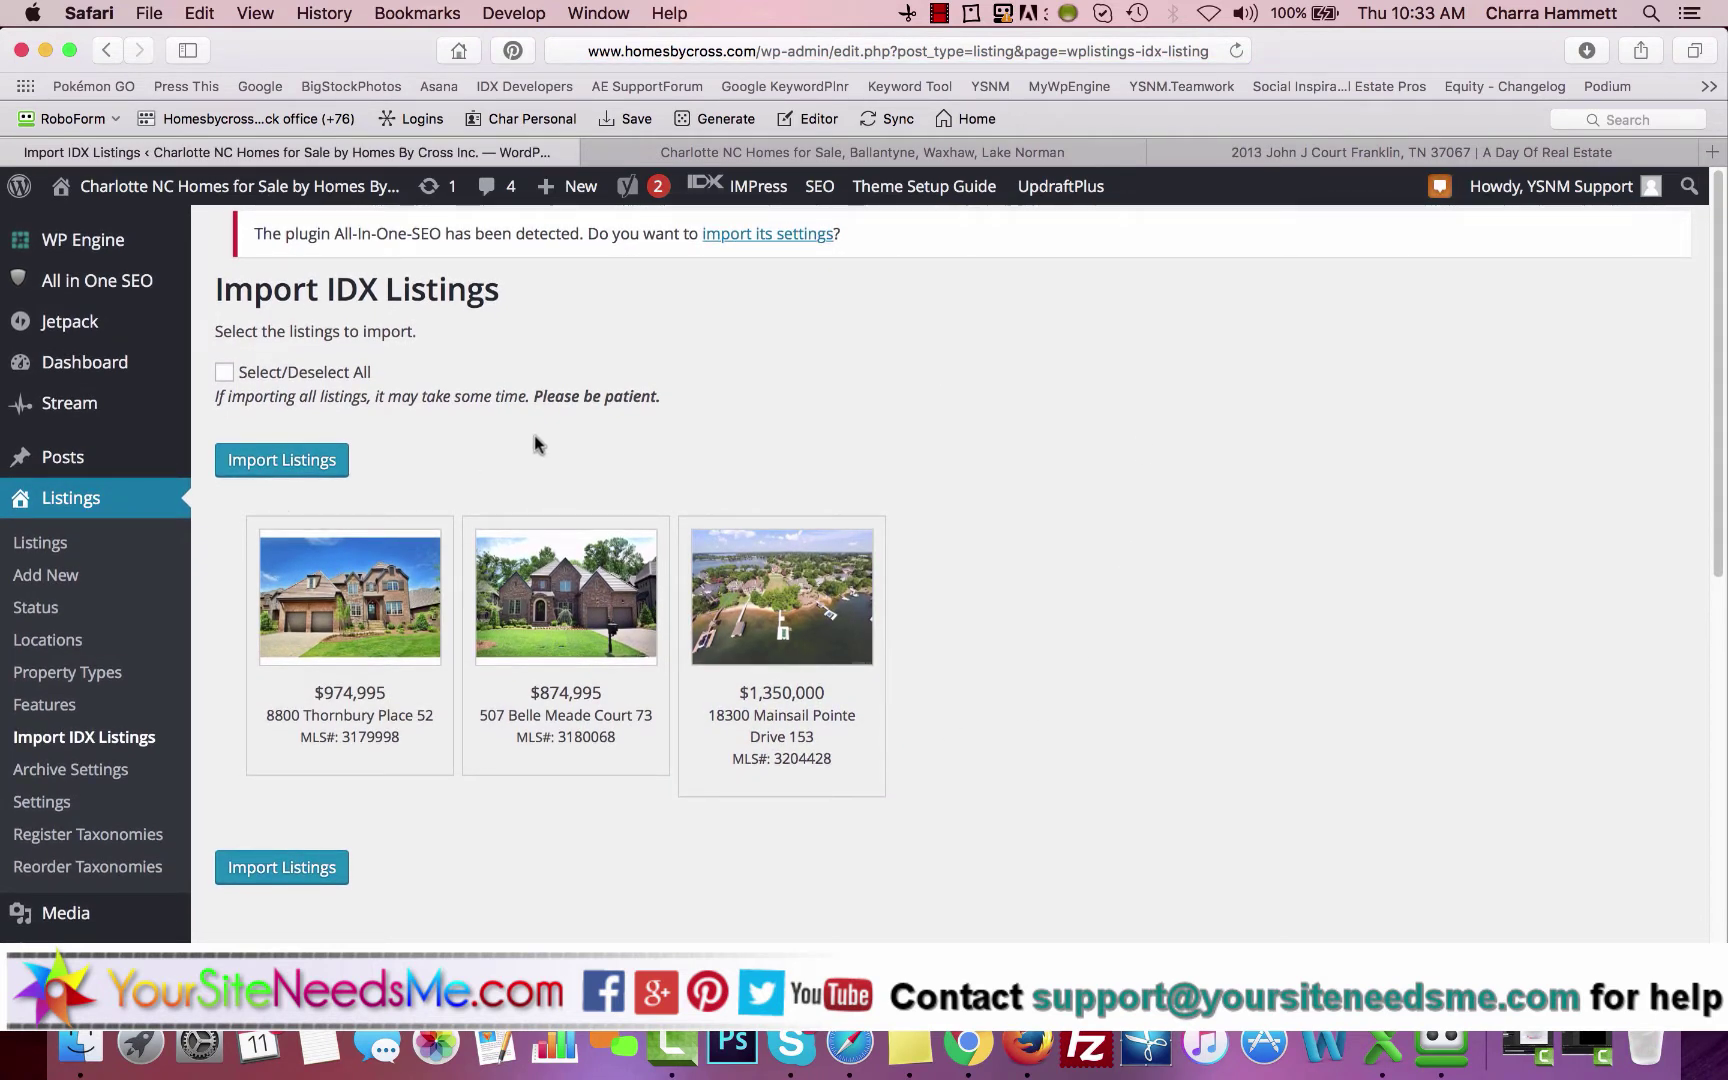
left_click(45, 543)
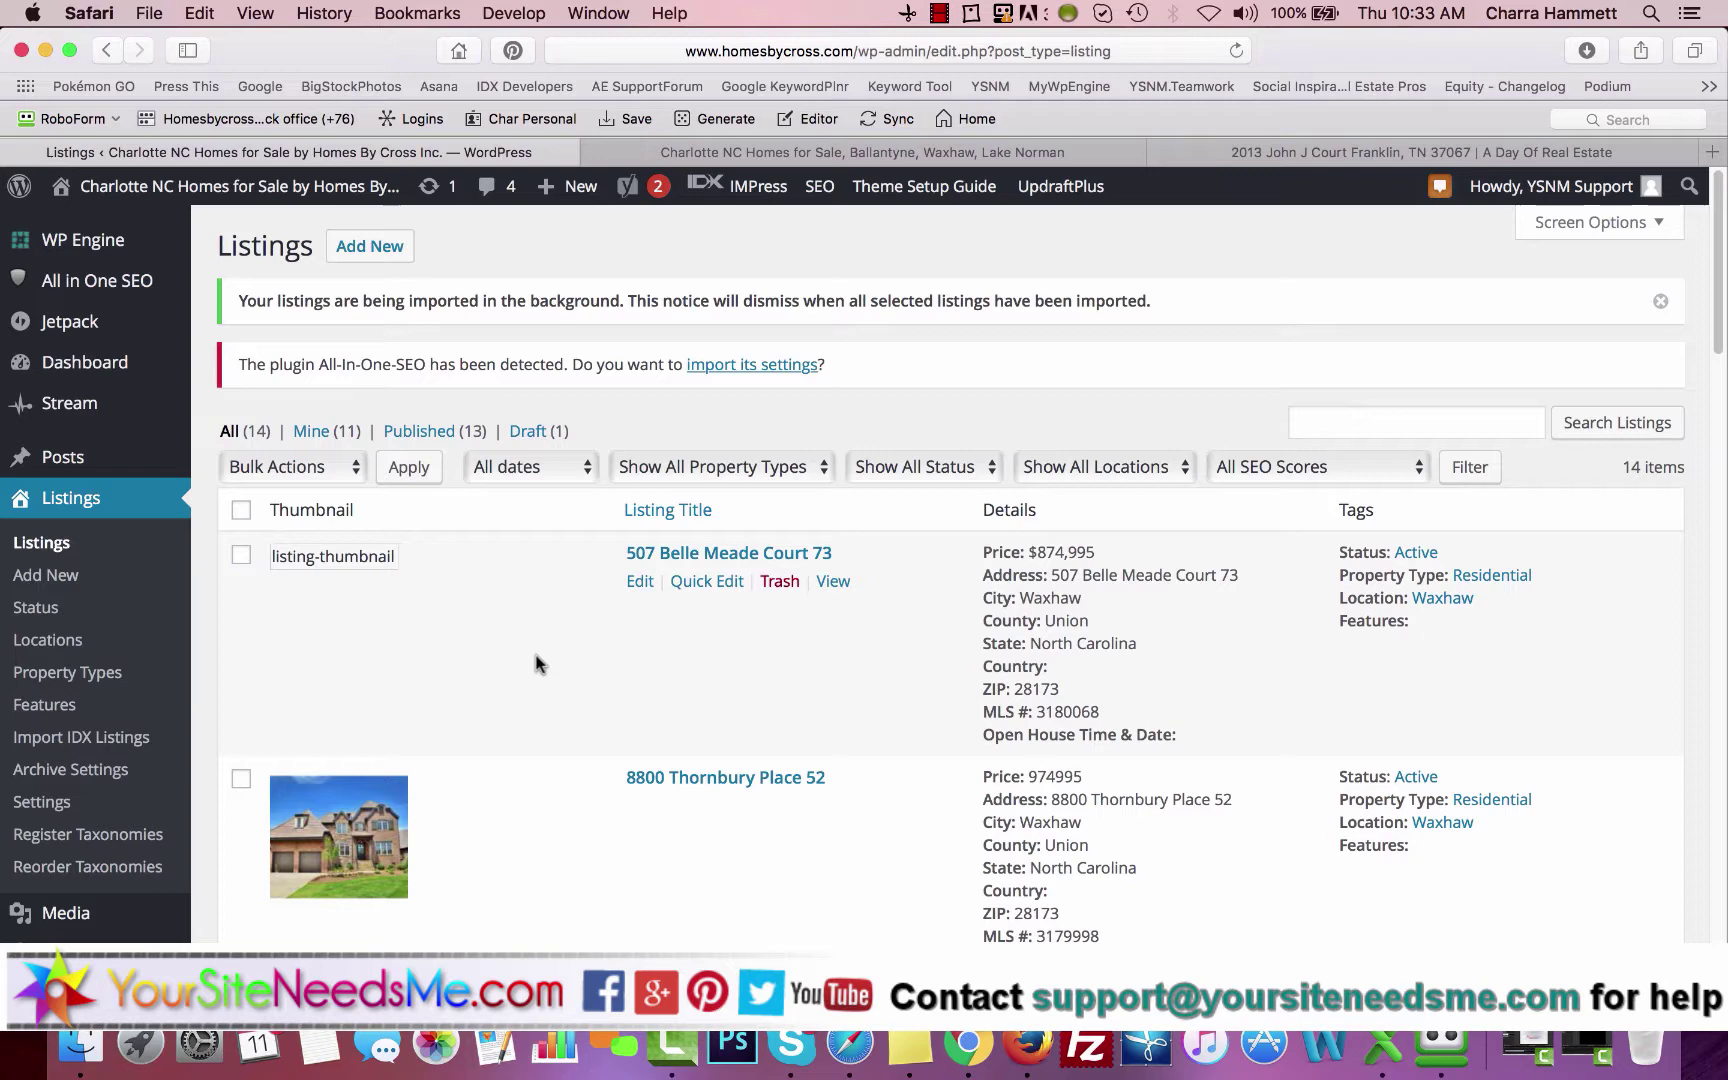
scroll(538, 664, "down", 5)
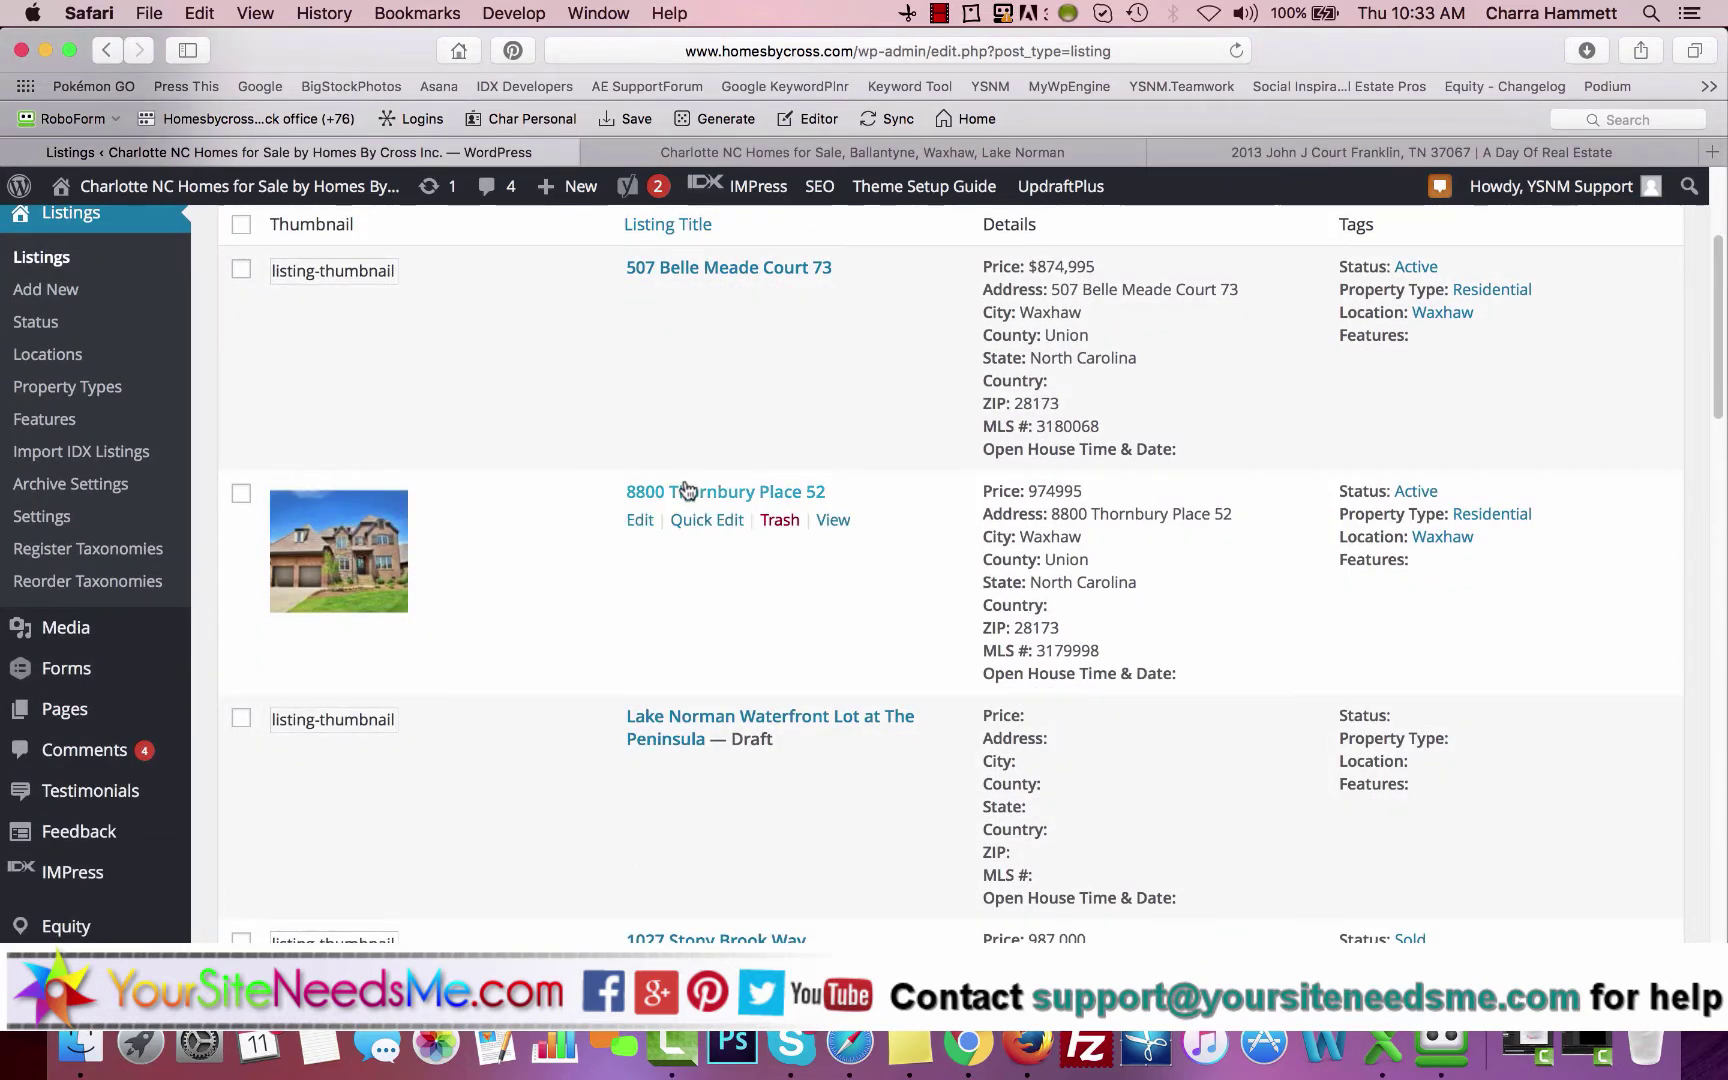
left_click(642, 520)
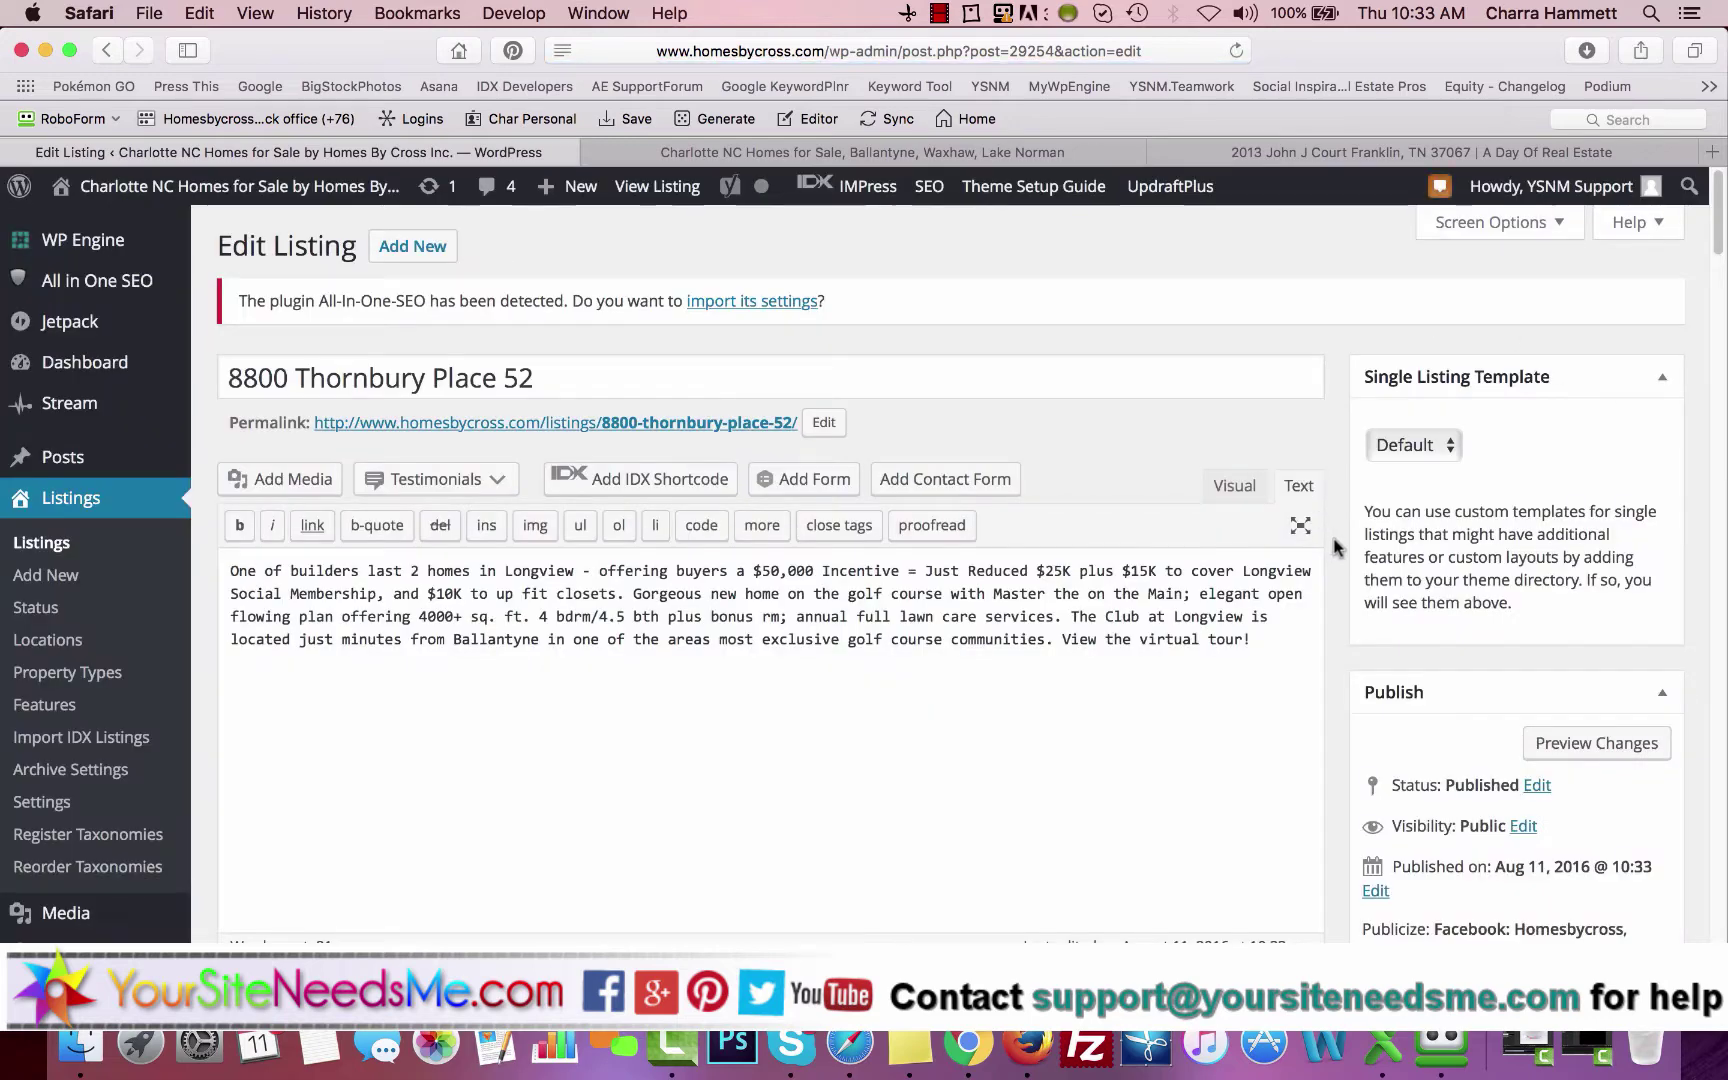
Switch the description to Visual, review imported details (price 974995, Waxhaw, 4 bedrooms), select the price-text field.
scroll(1334, 547, "down", 1)
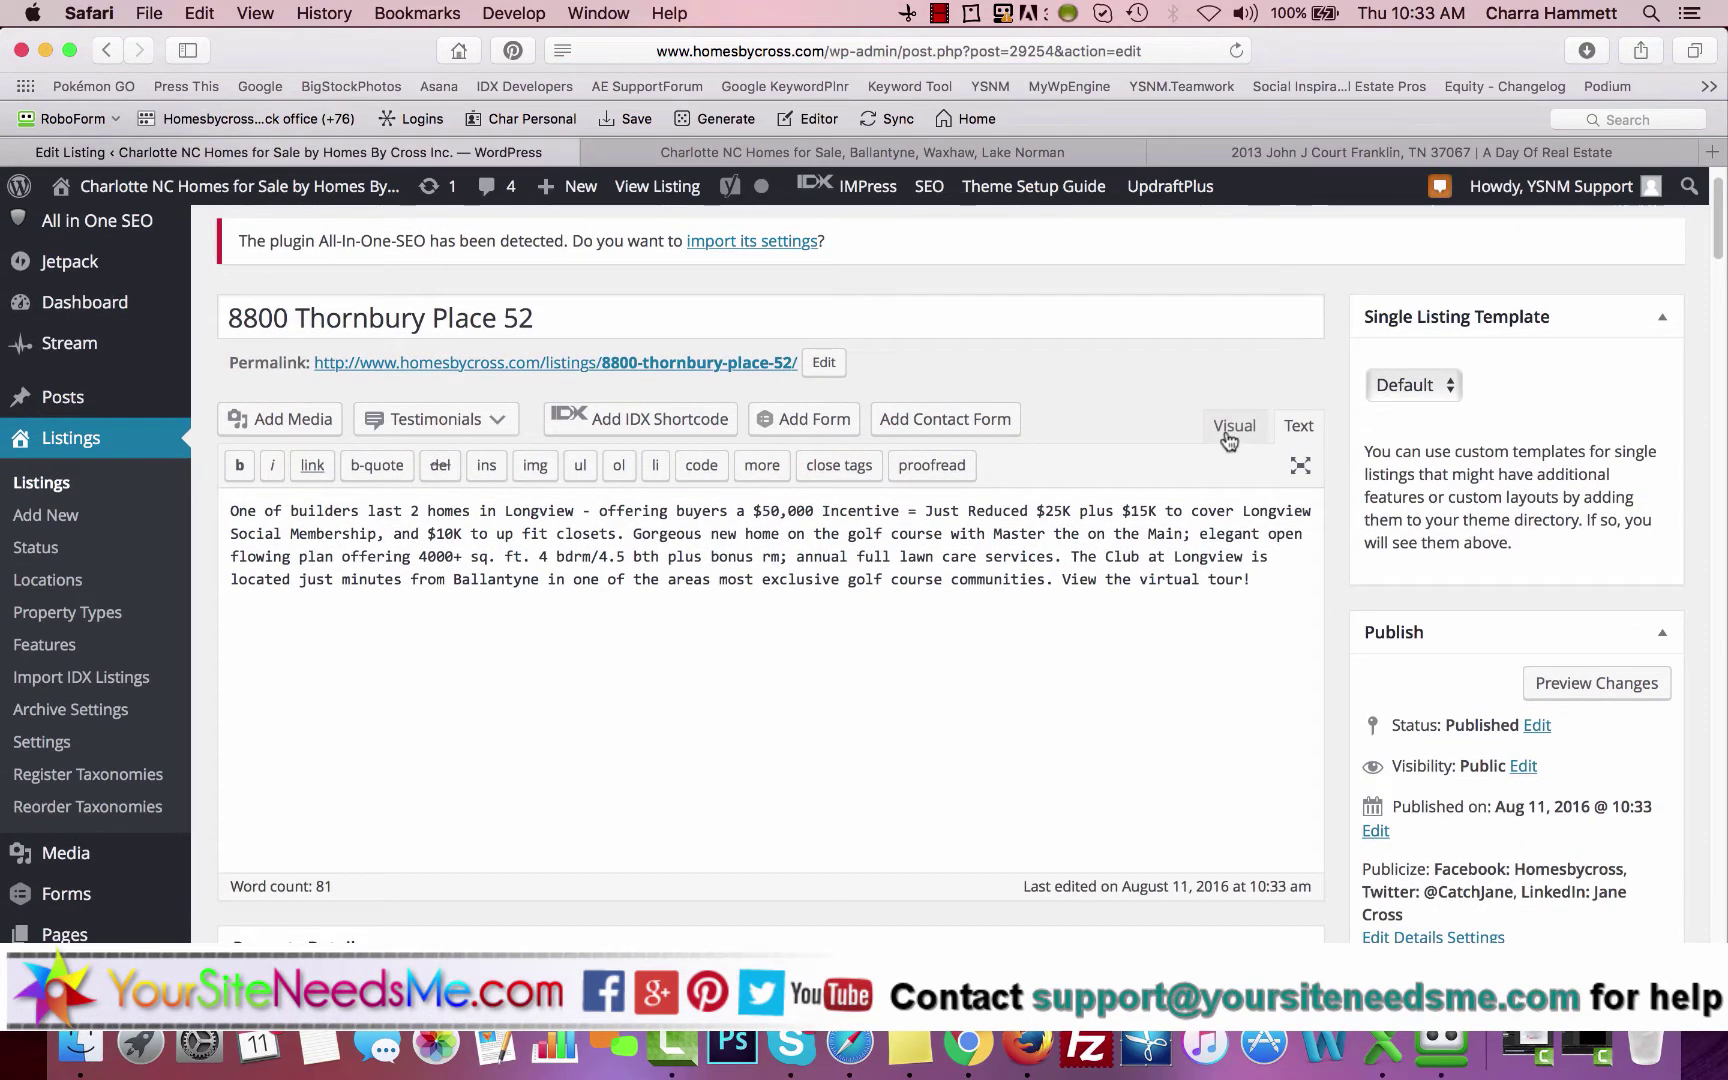
left_click(1210, 427)
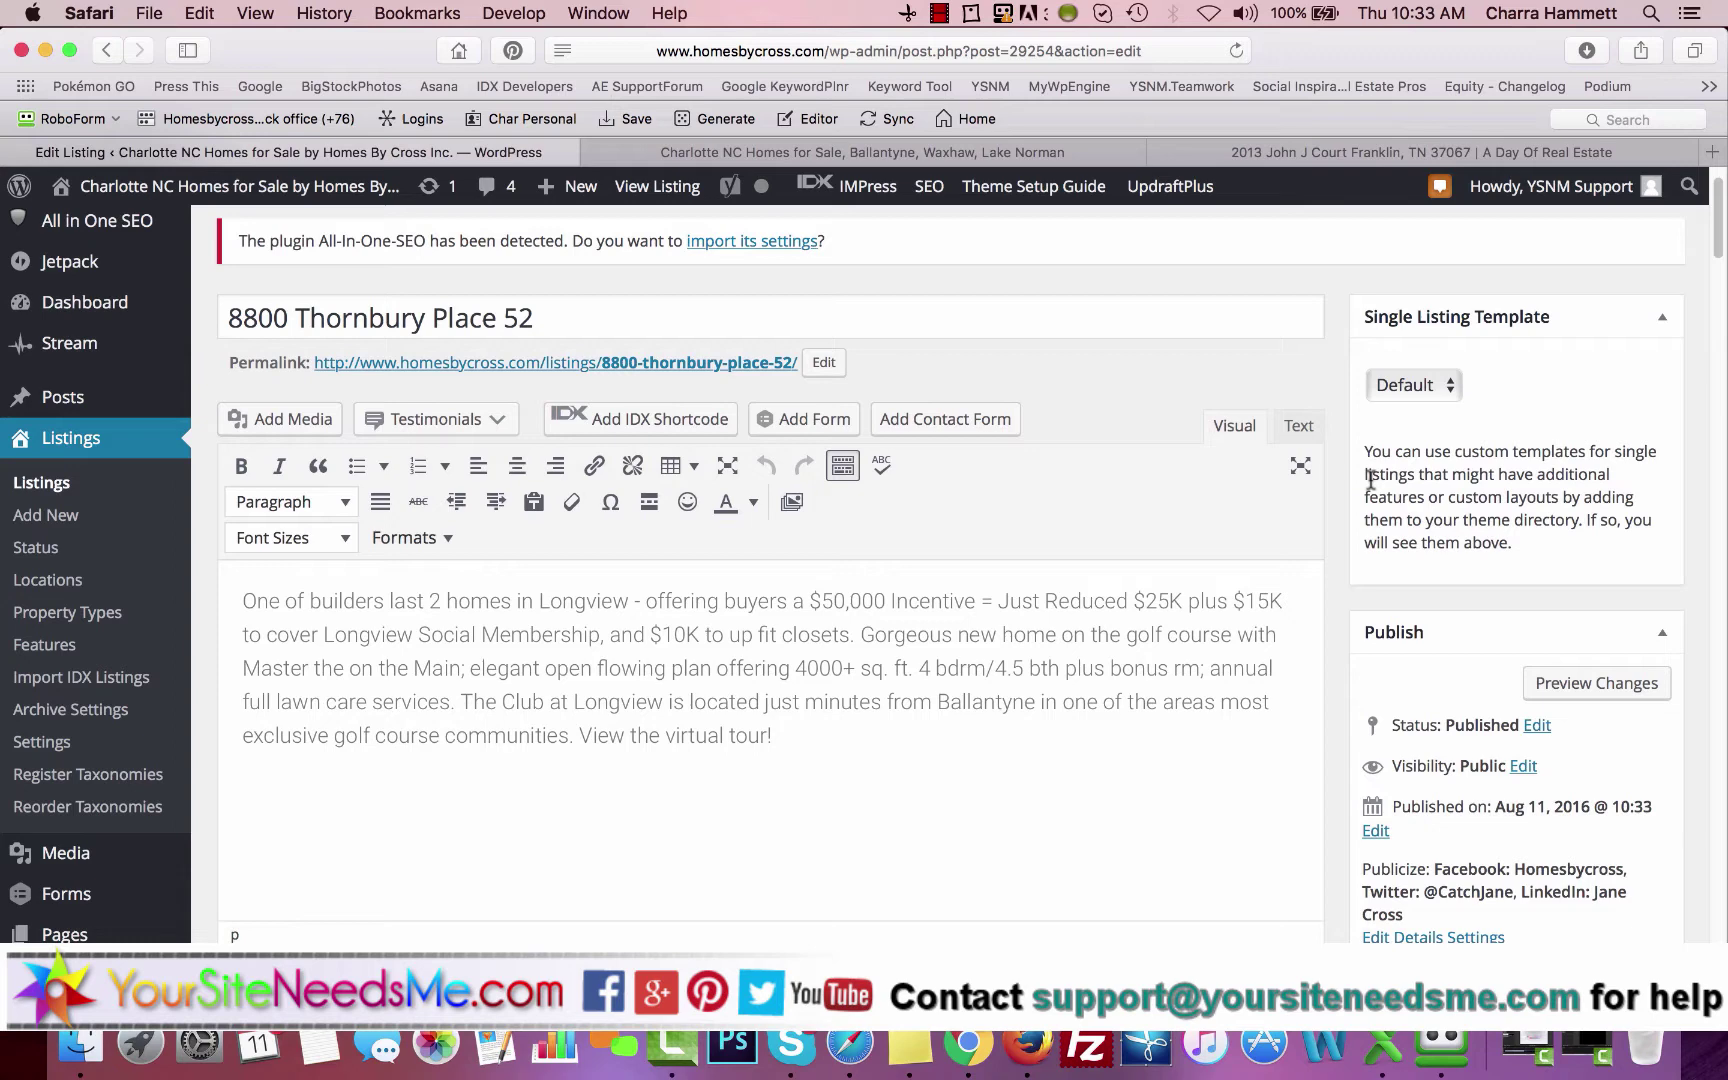
scroll(1372, 483, "down", 2)
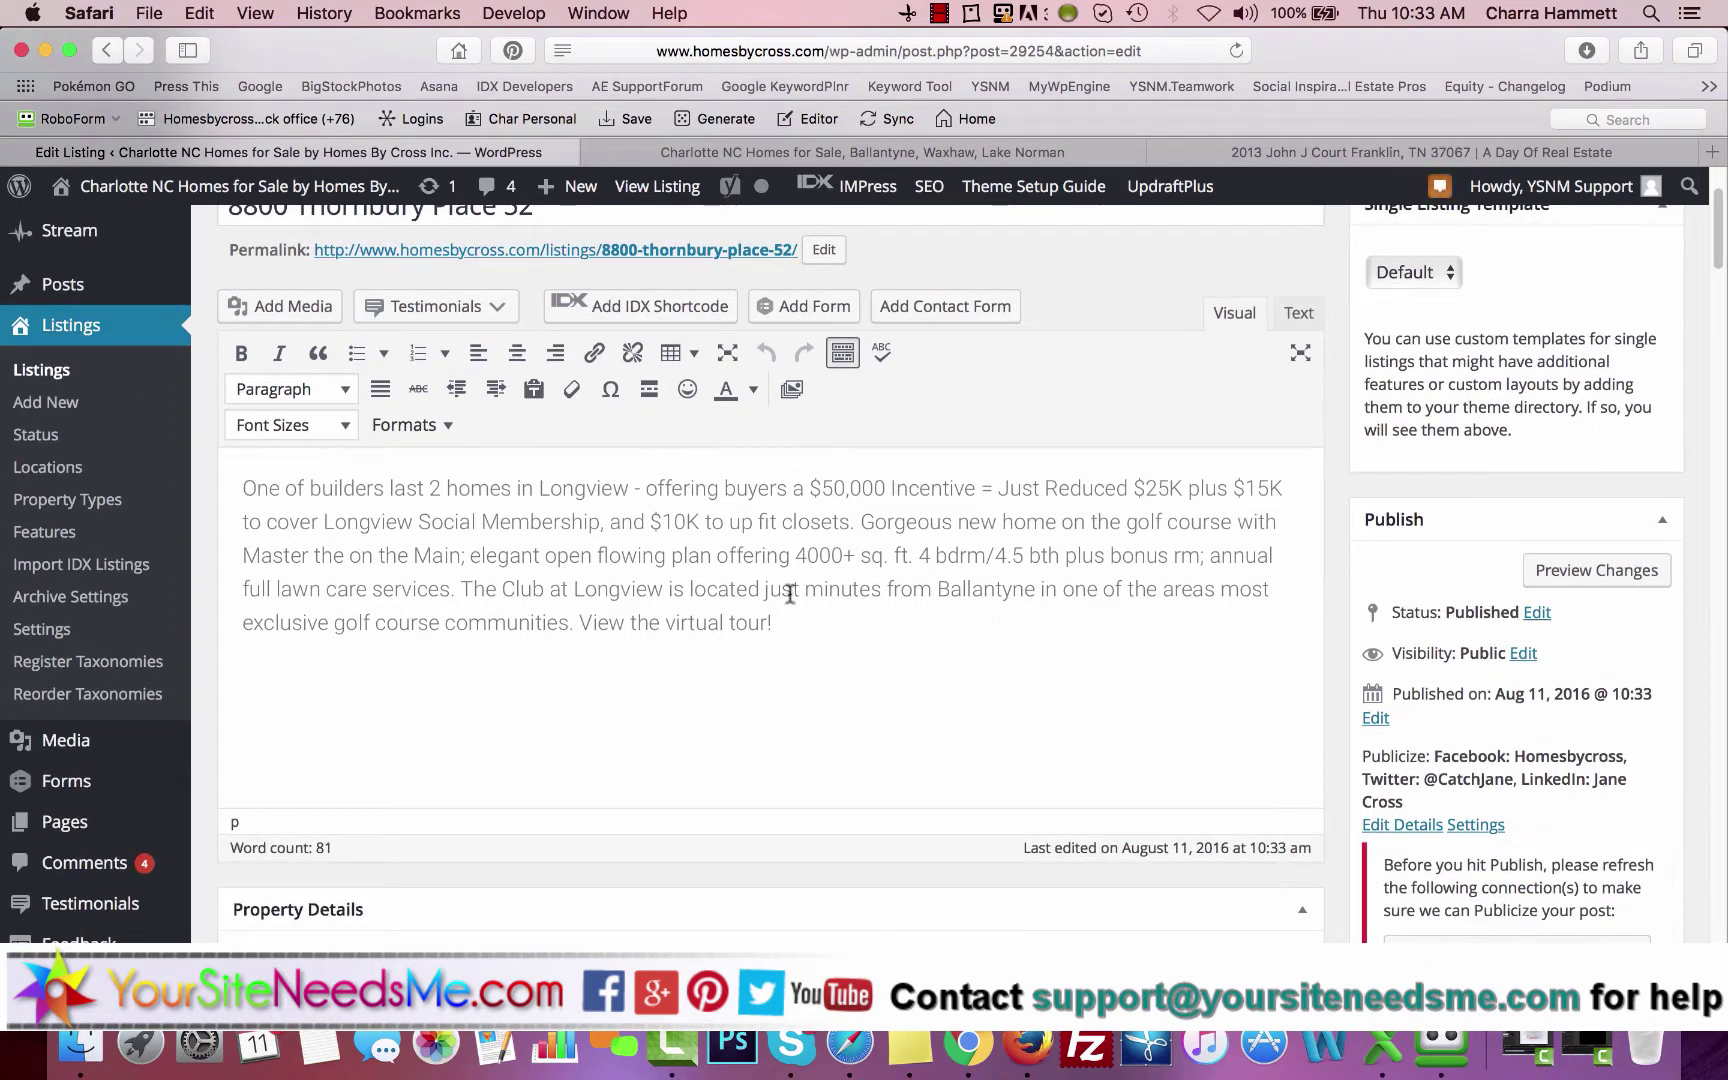
scroll(897, 562, "down", 3)
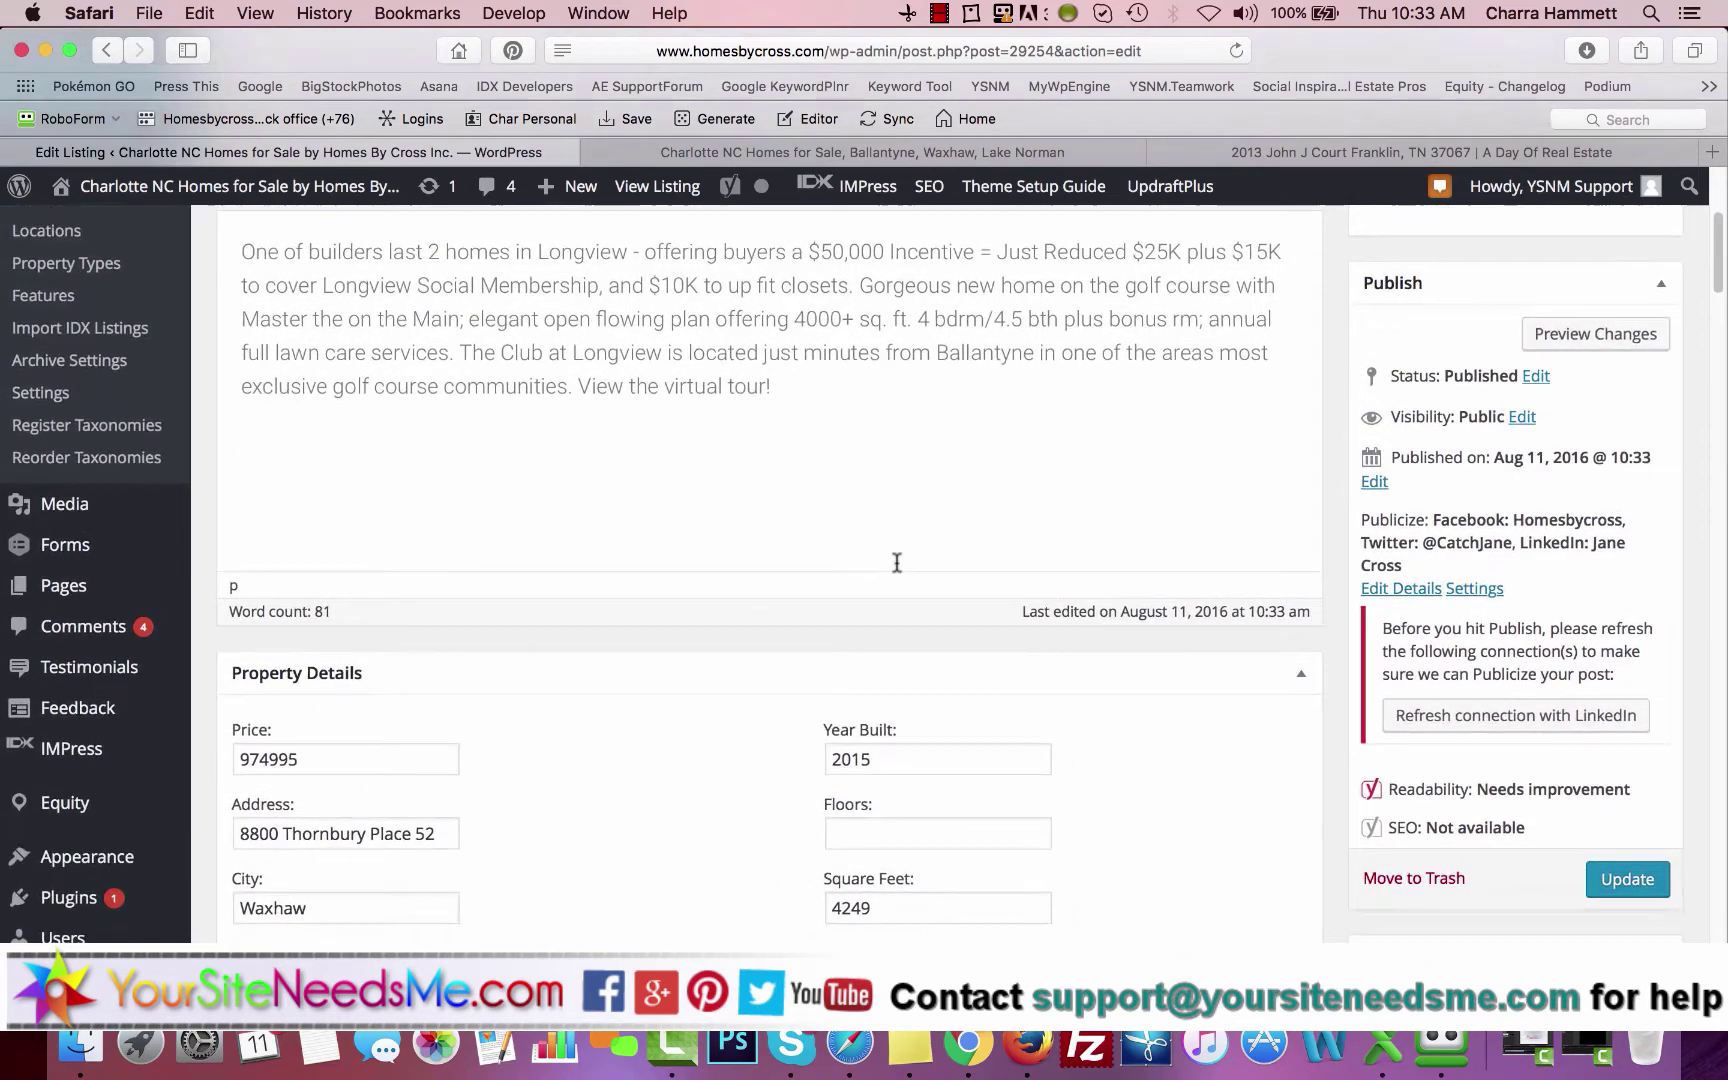
scroll(660, 783, "down", 4)
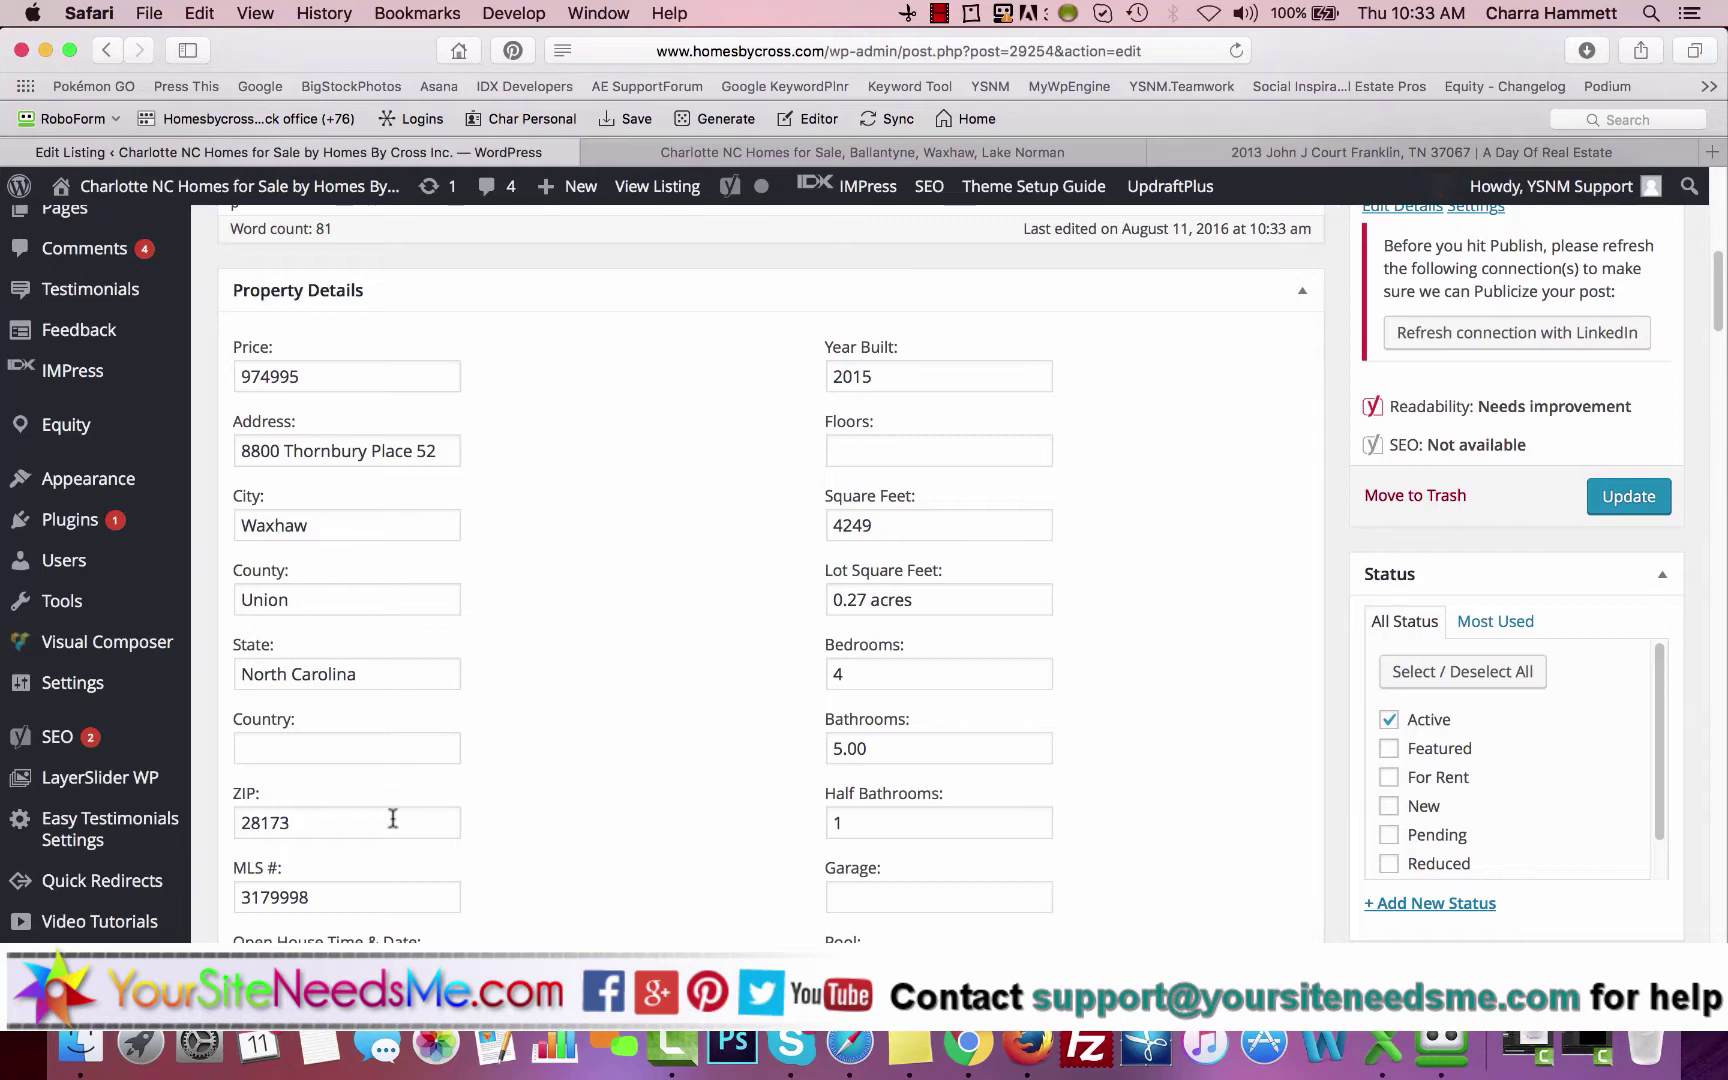
scroll(671, 752, "down", 3)
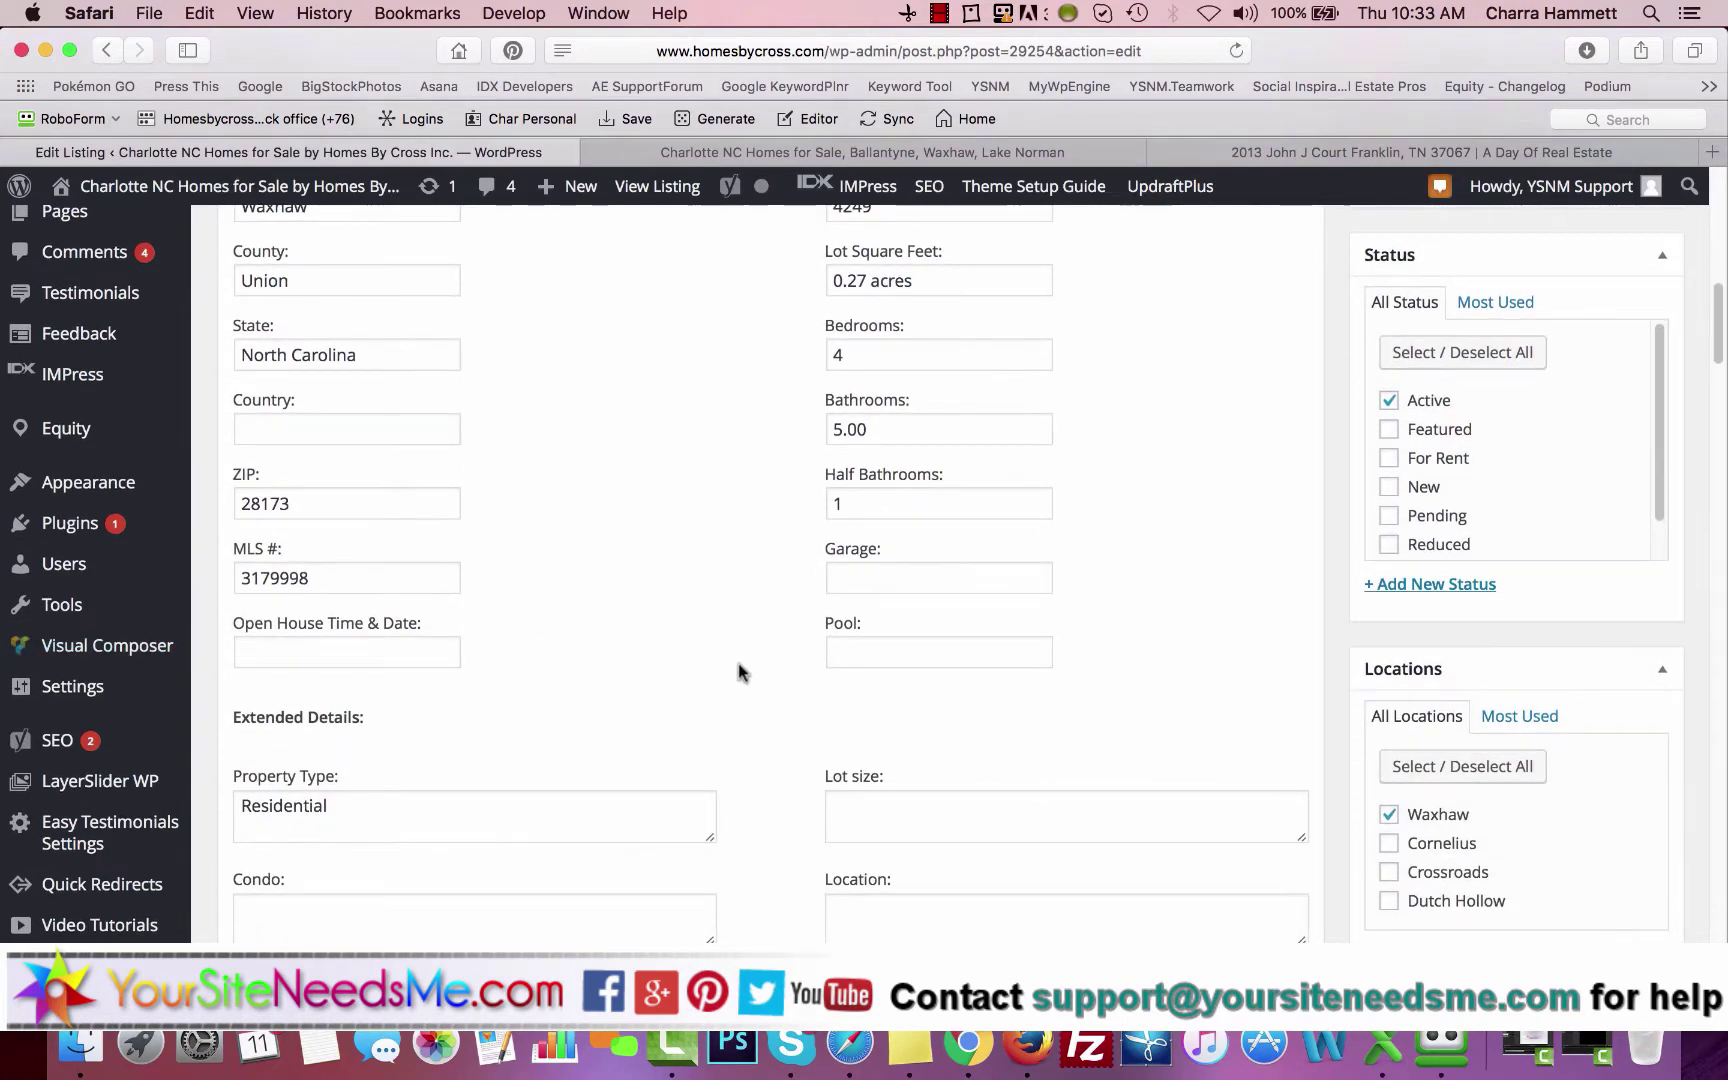
scroll(776, 664, "down", 5)
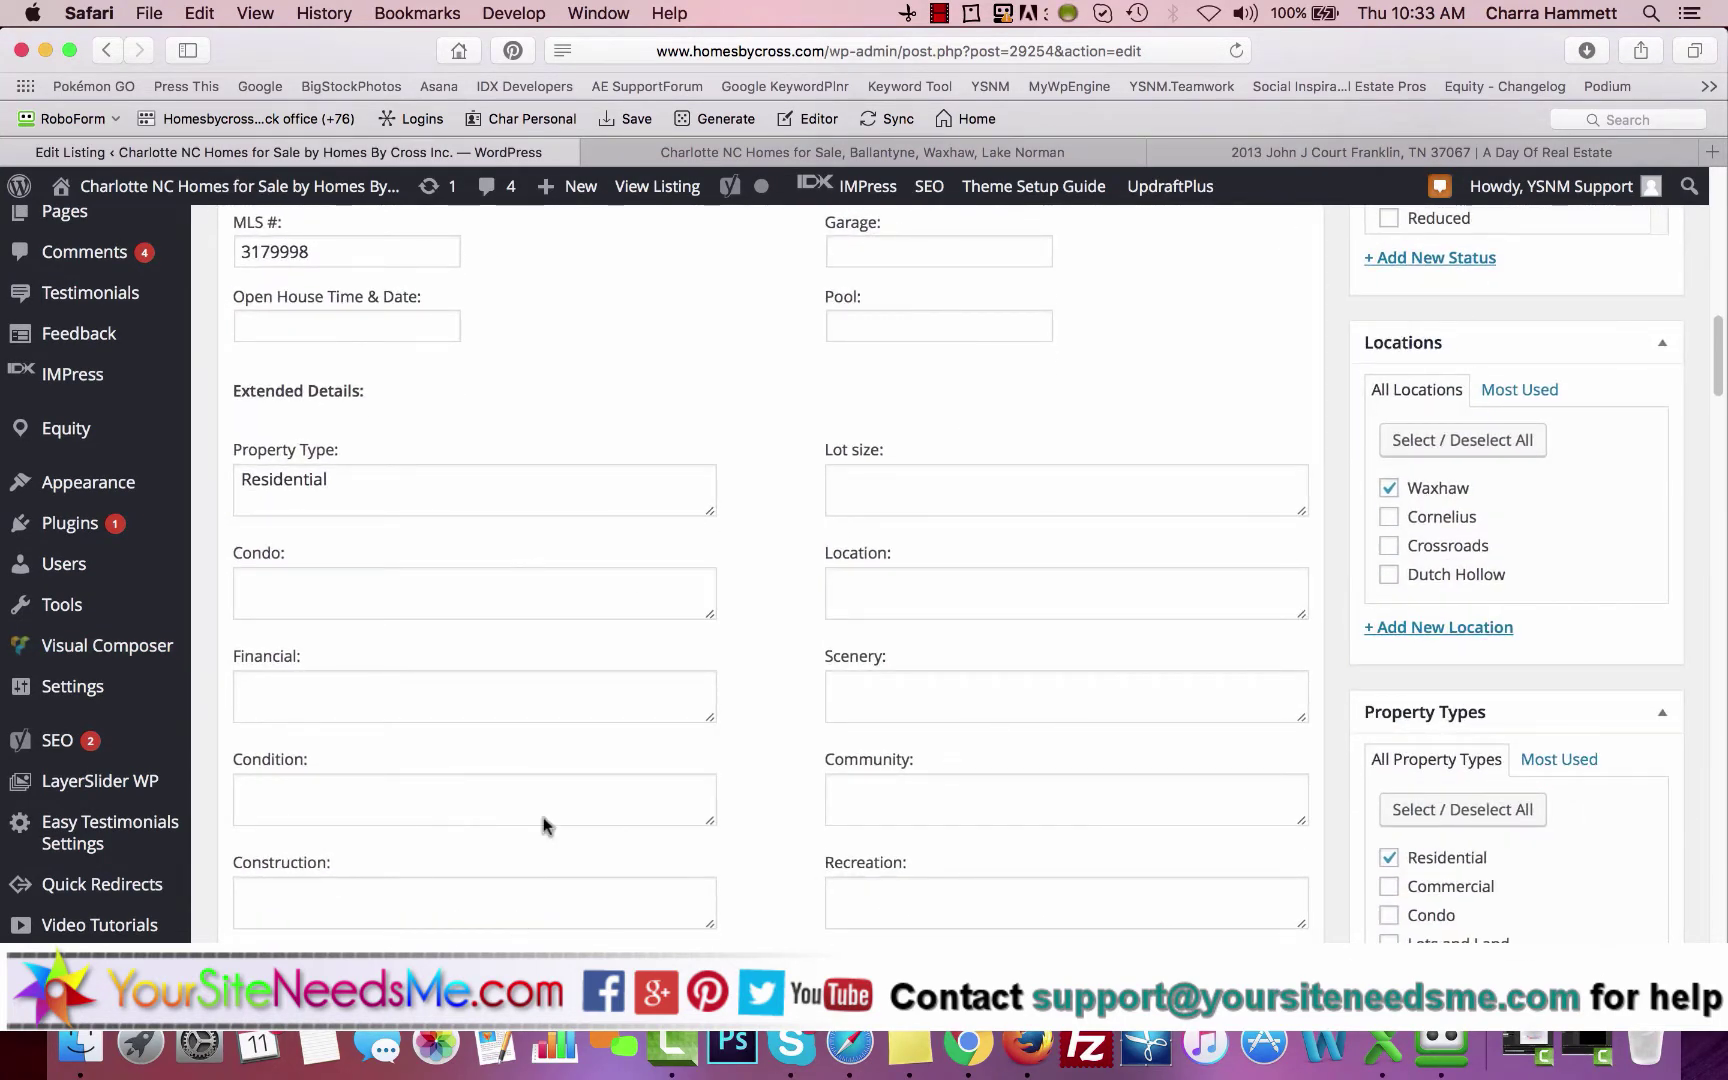
scroll(815, 505, "down", 5)
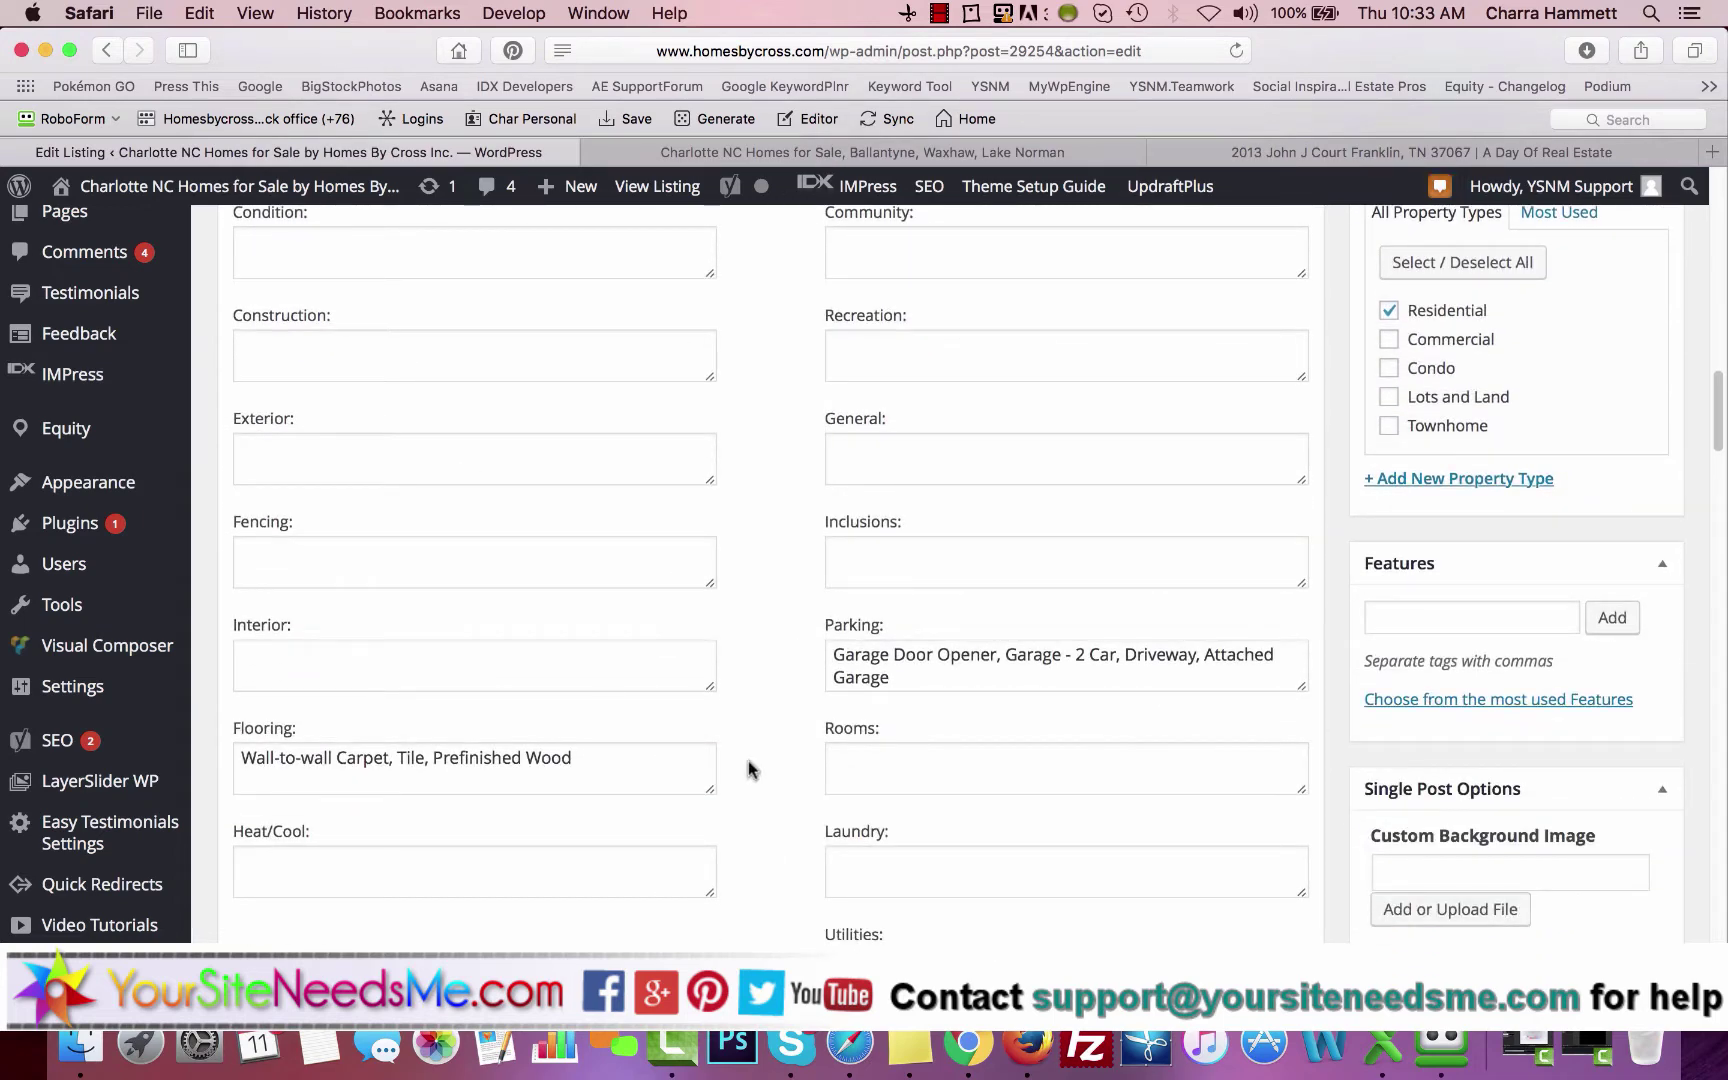
scroll(751, 768, "down", 5)
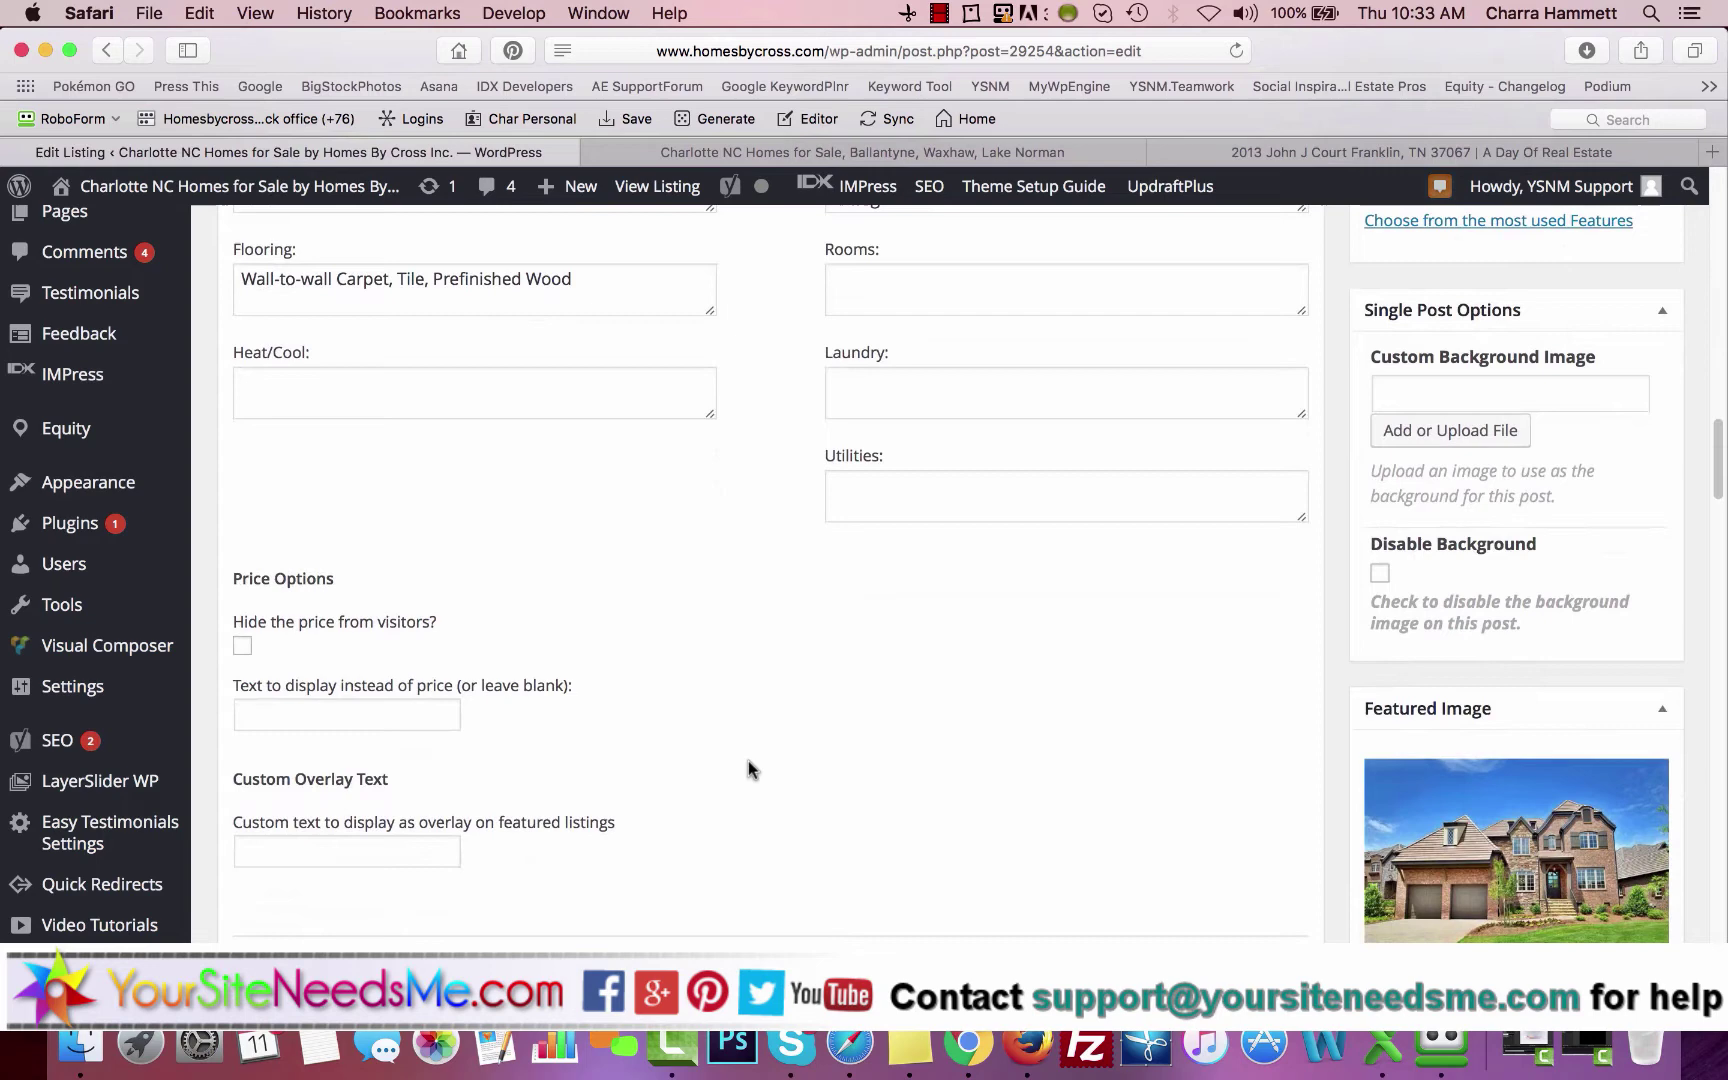
left_click(427, 710)
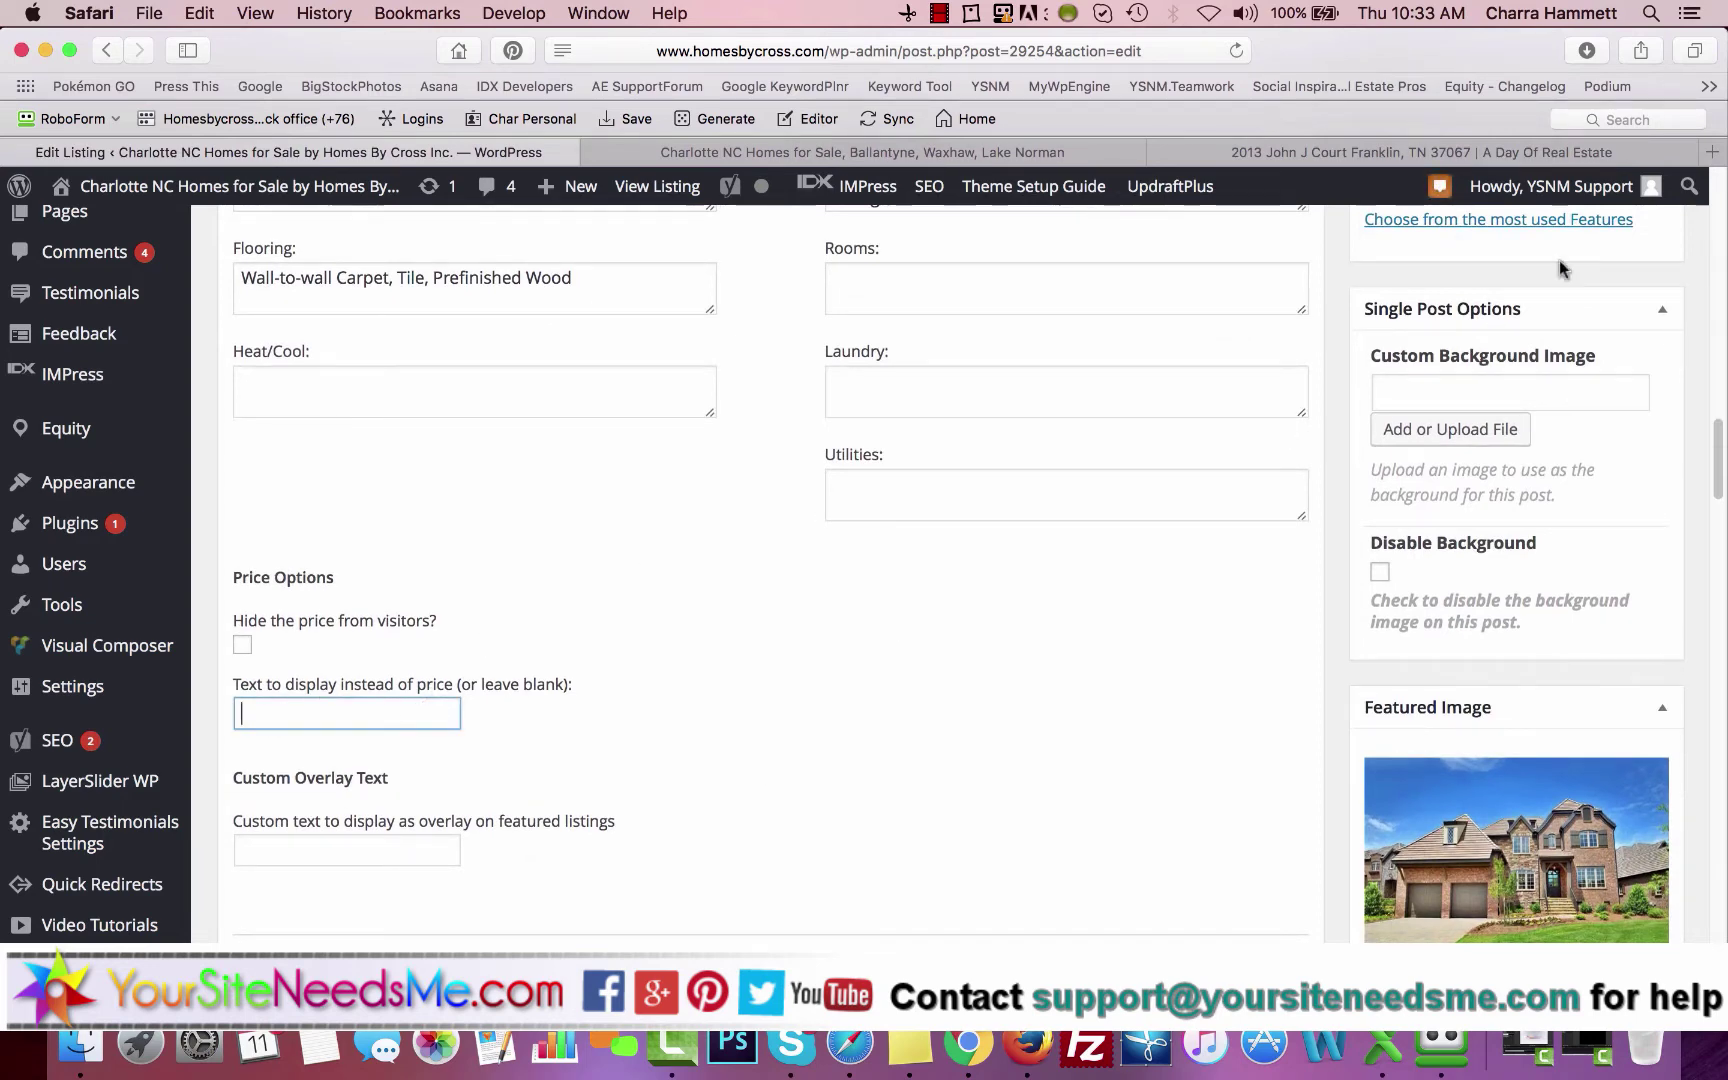
left_click(1557, 150)
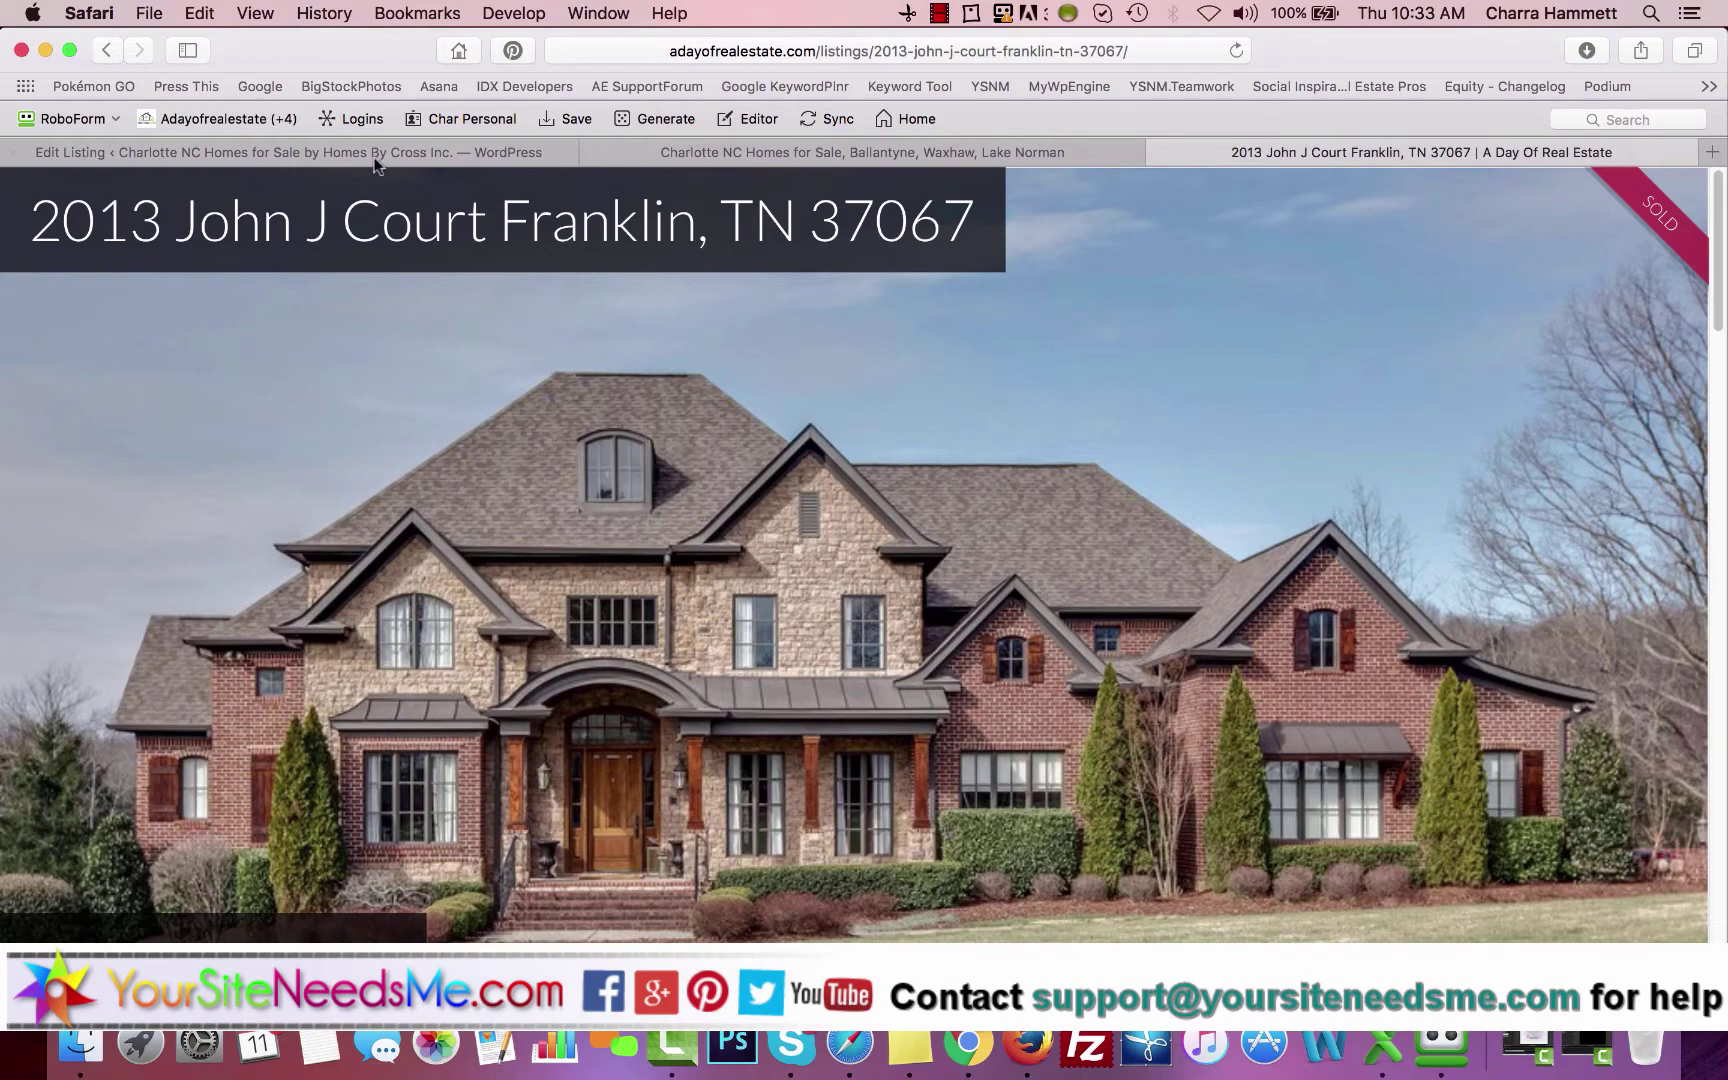
left_click(108, 55)
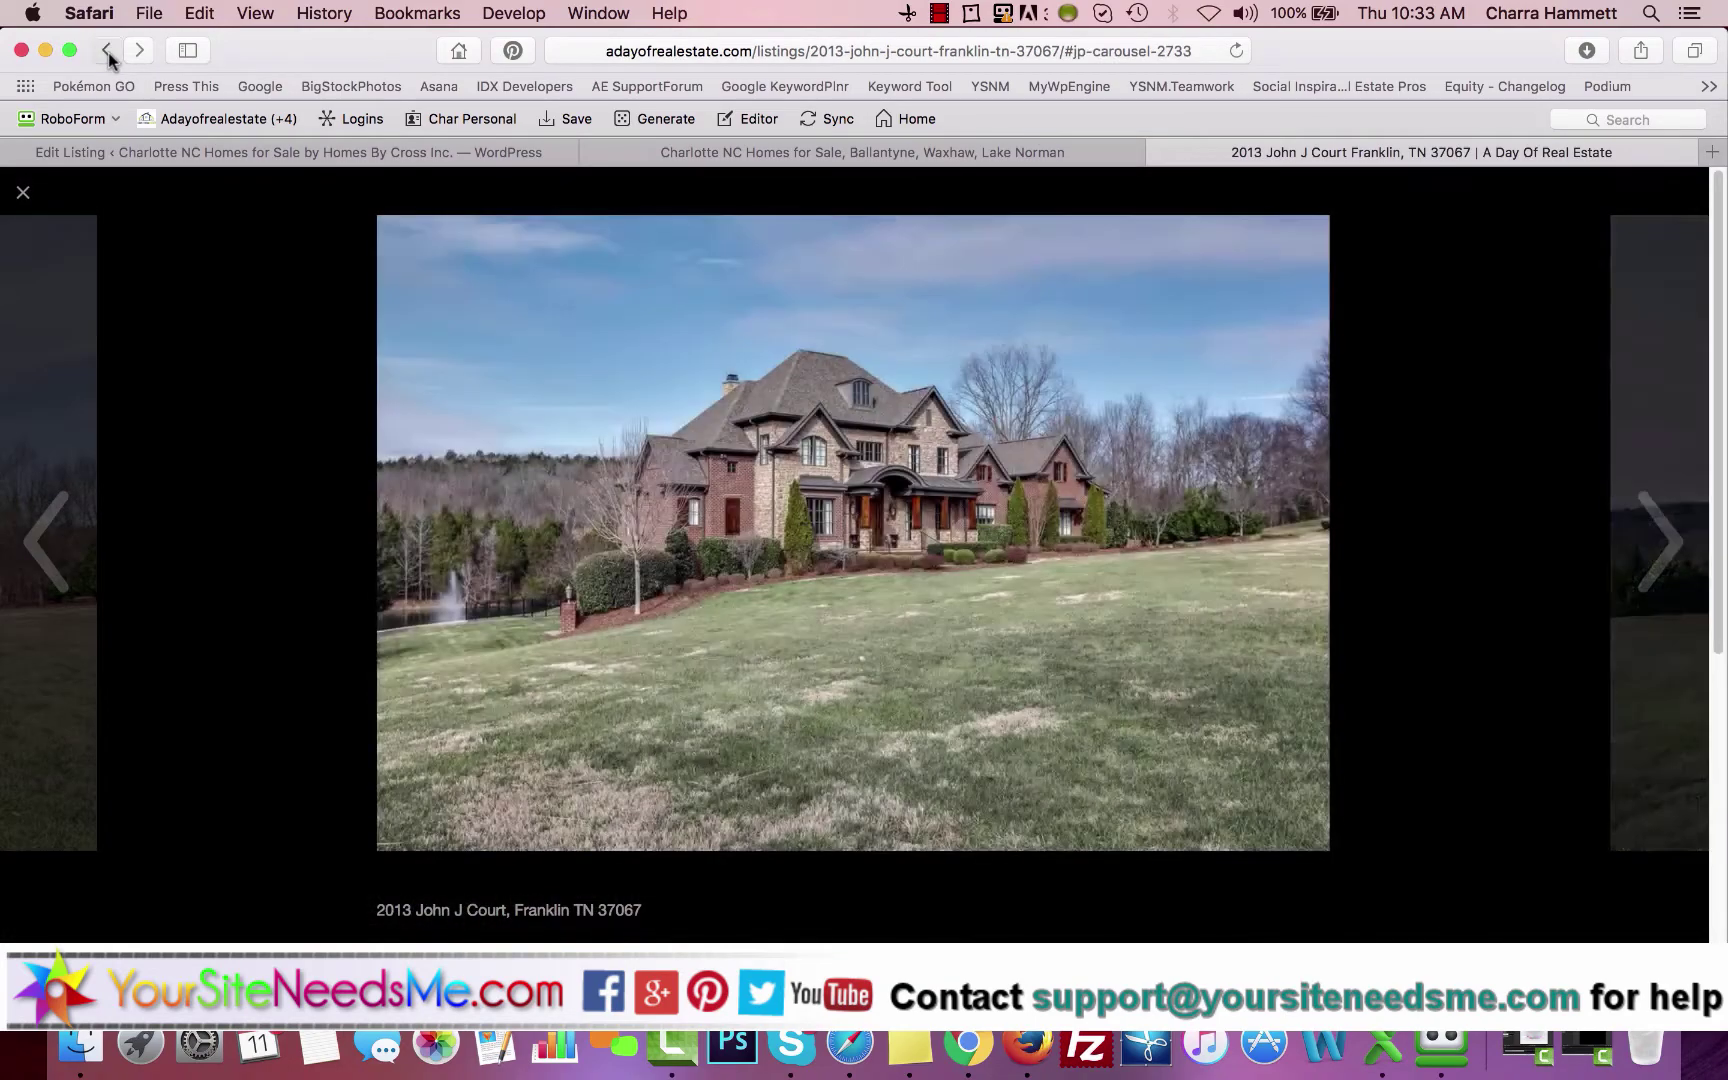
left_click(108, 55)
left_click(108, 55)
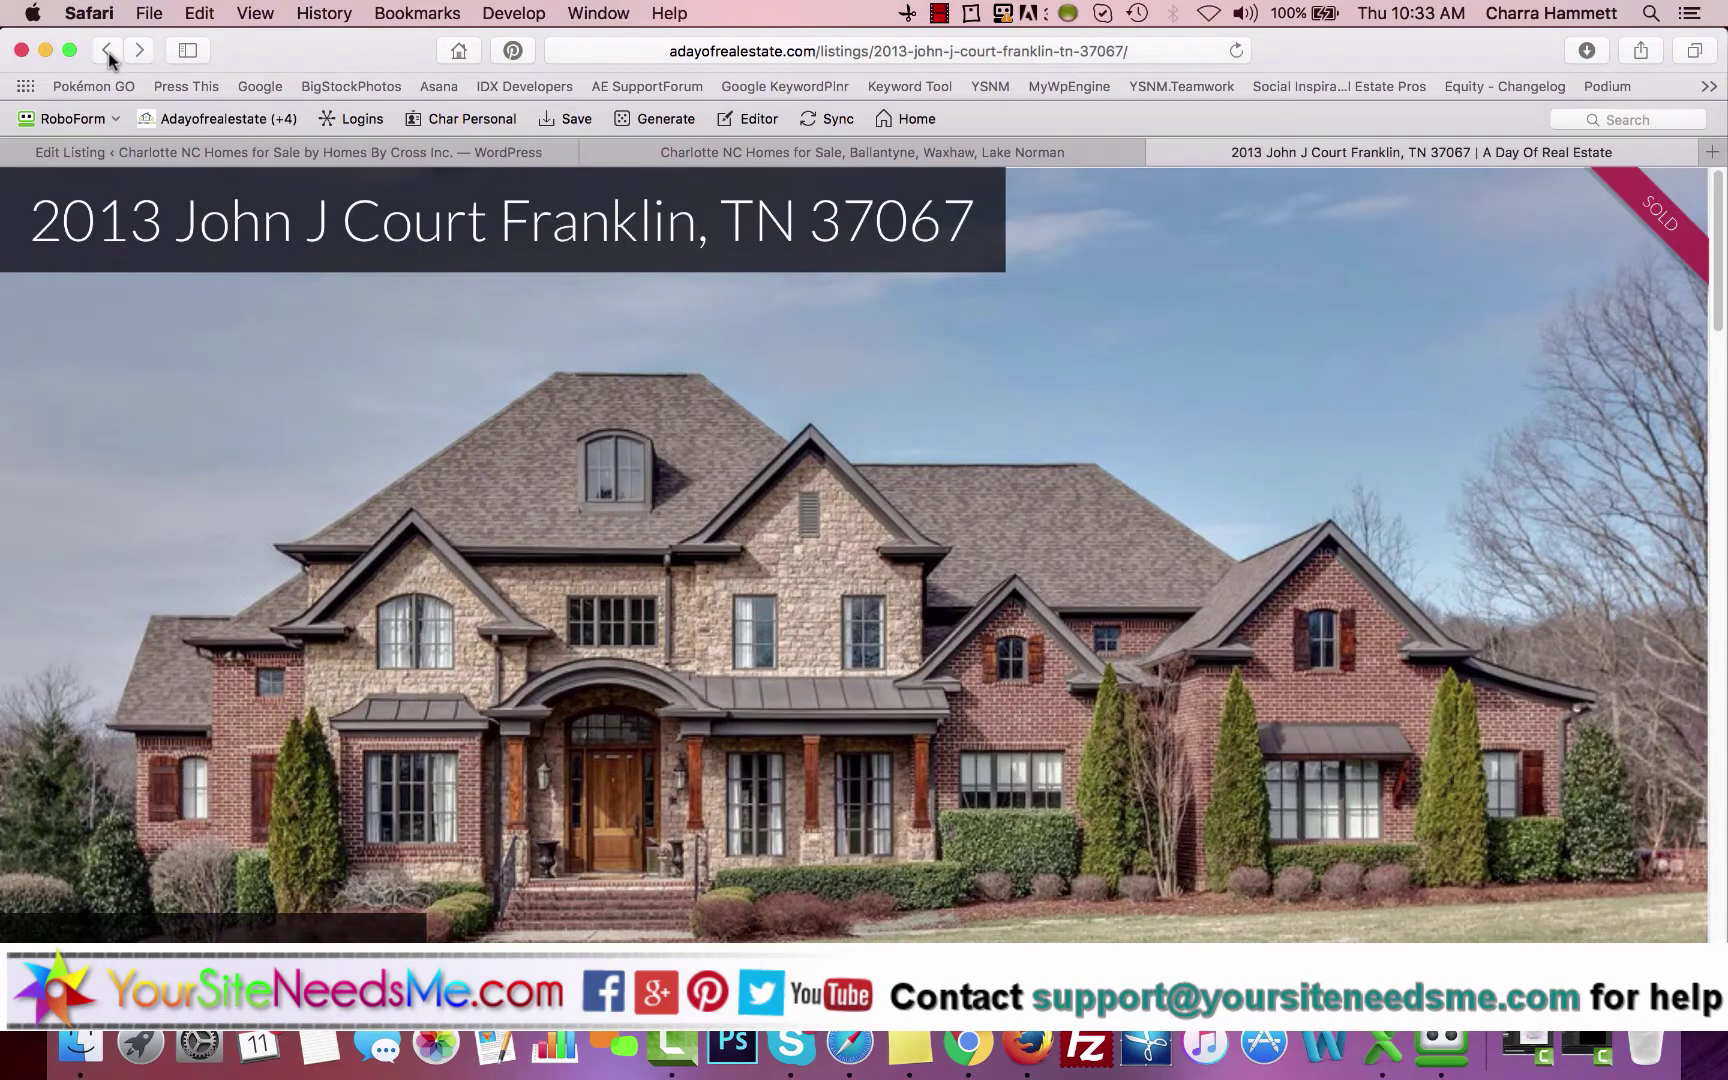
left_click(108, 55)
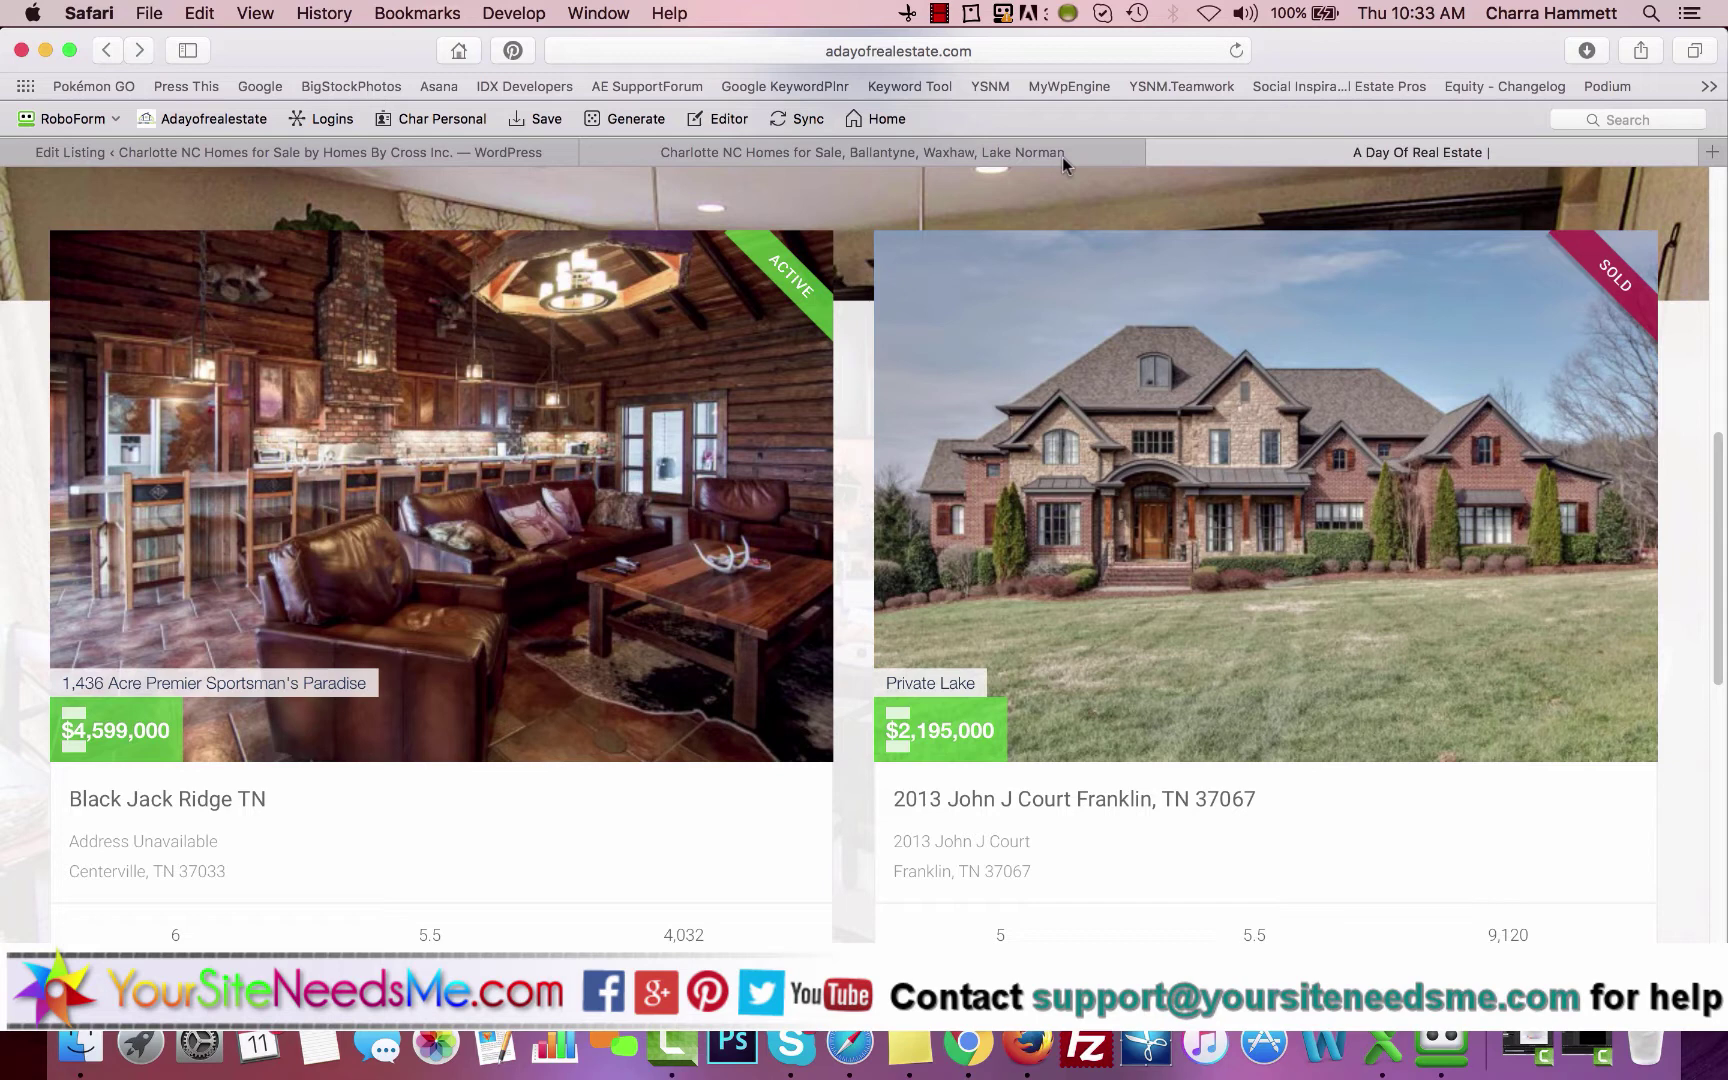
Flip through the A Day Of Real Estate and Homes By Cross tabs, ending on the WordPress editor.
left_click(424, 155)
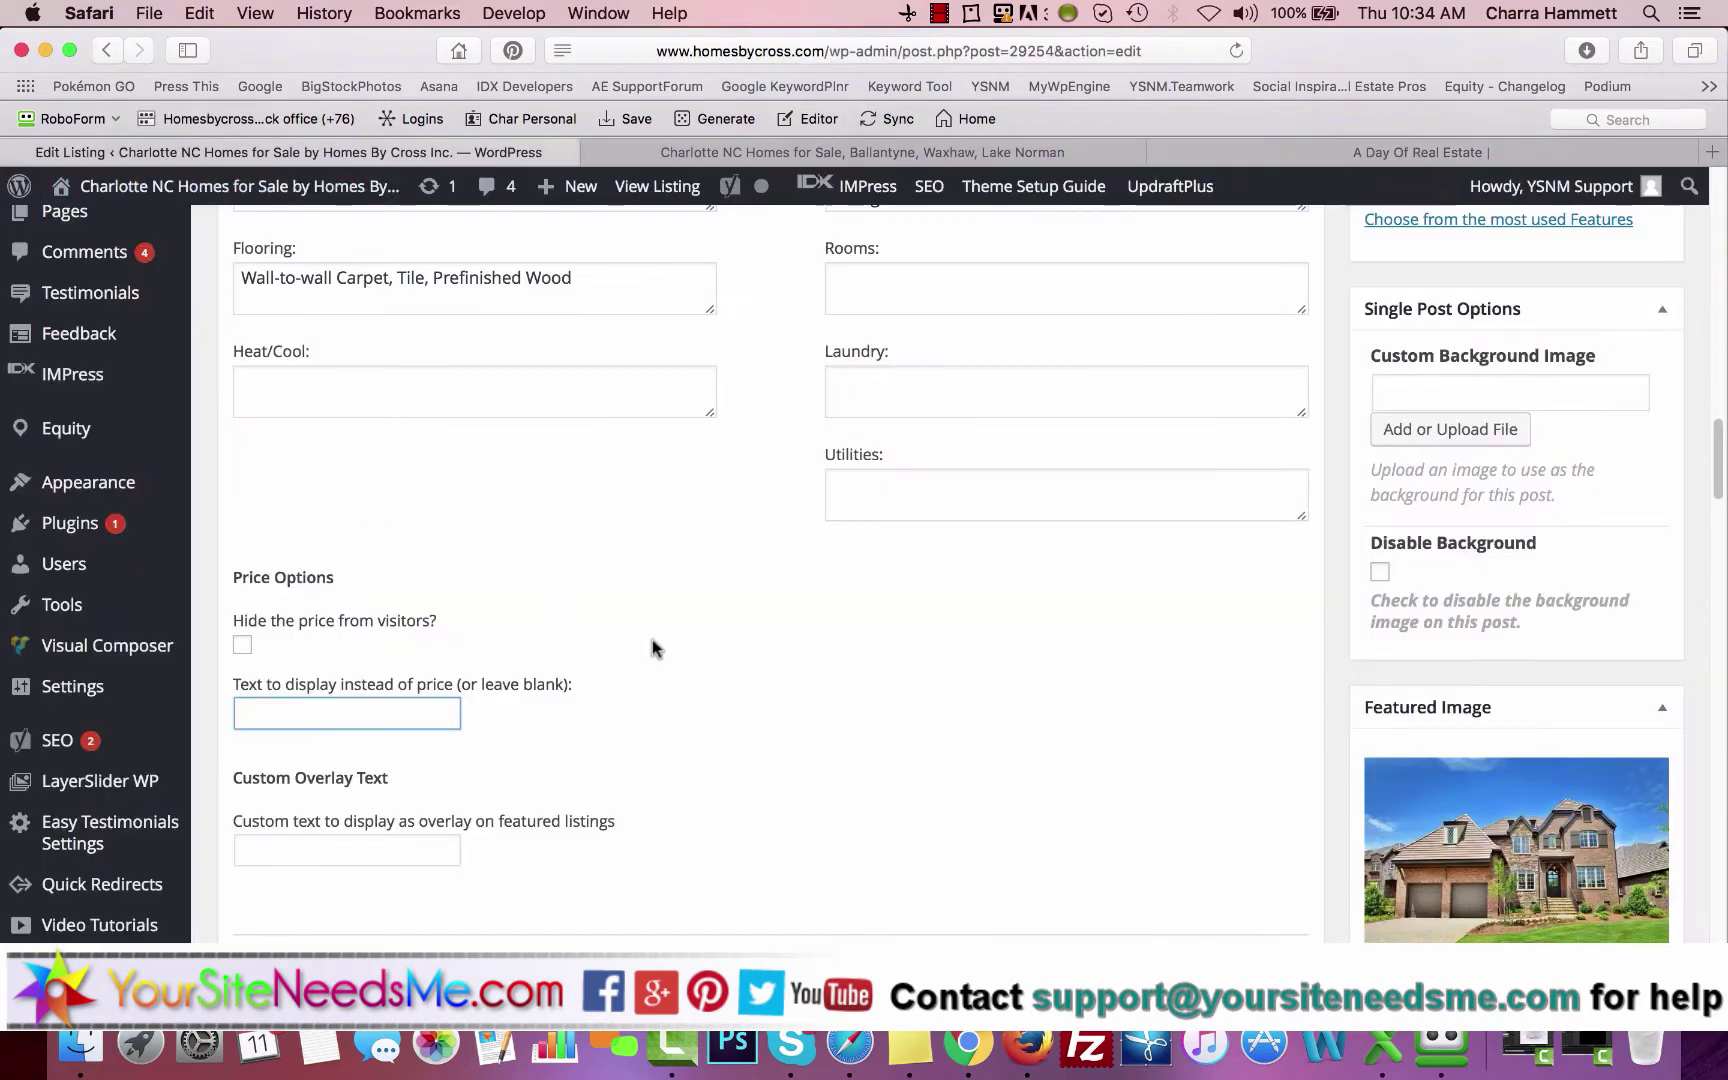
scroll(656, 648, "down", 3)
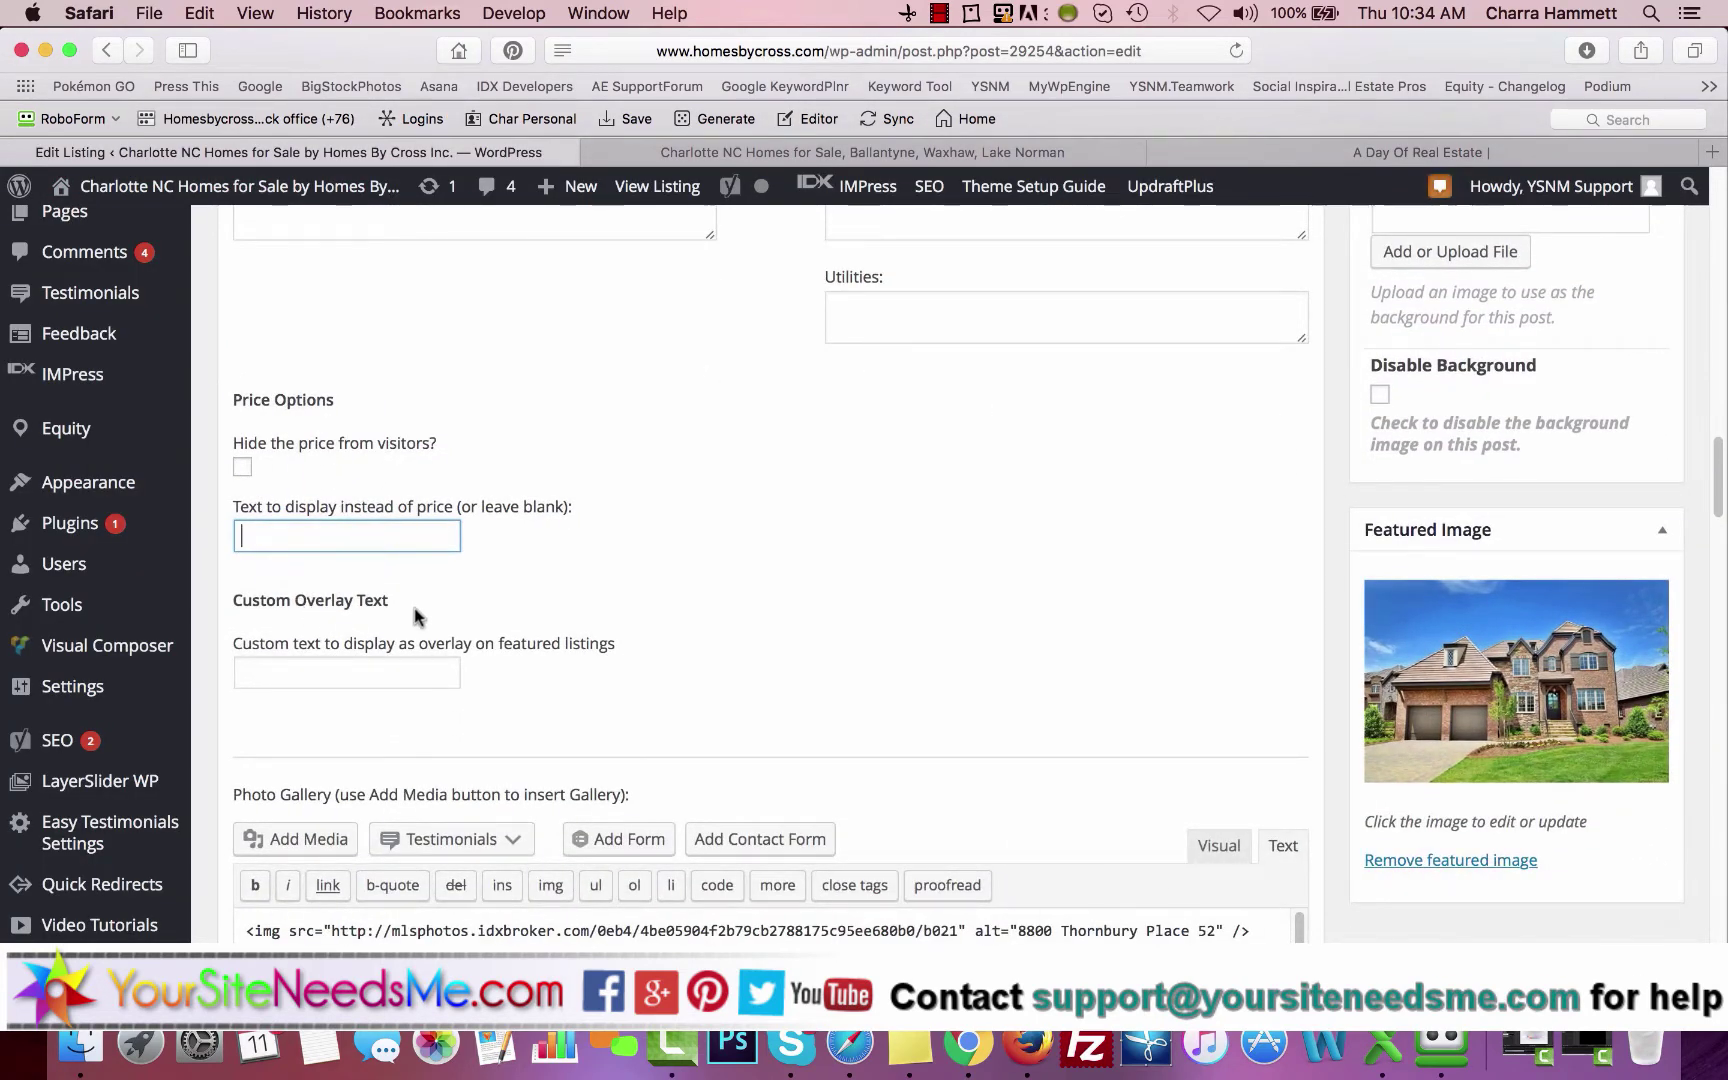
left_click(1372, 153)
scroll(1133, 533, "up", 2)
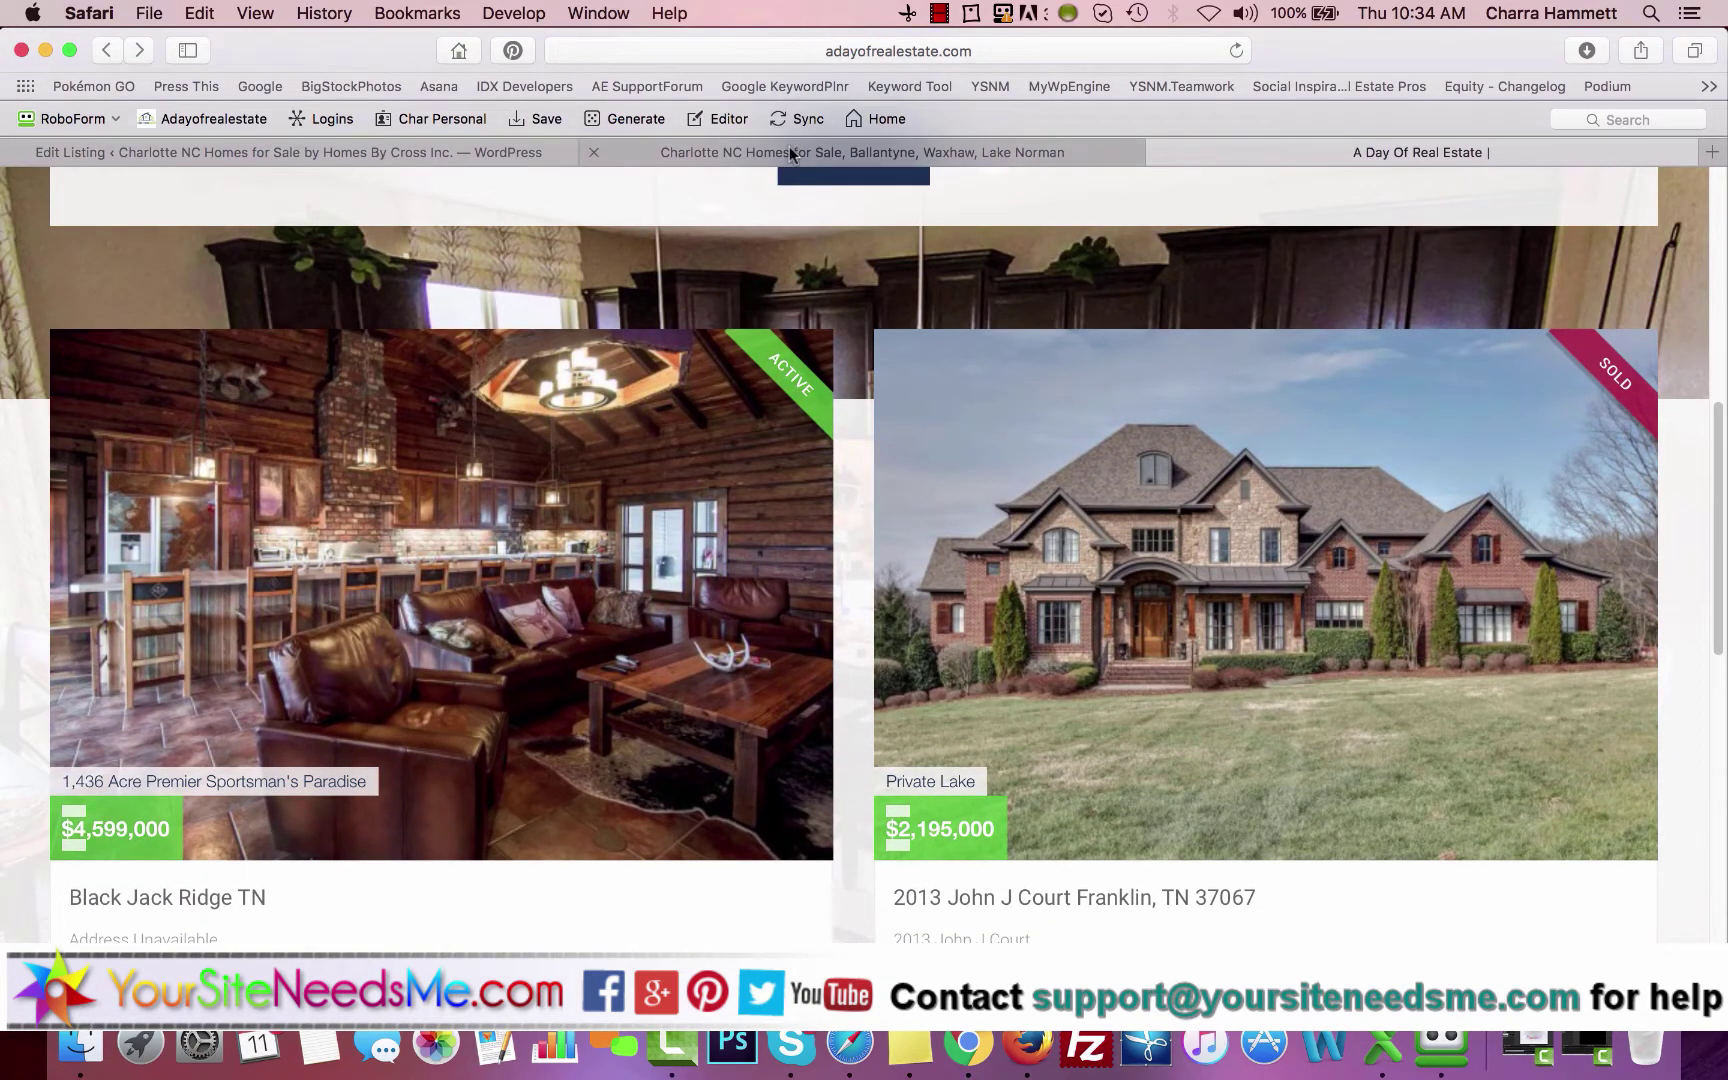
left_click(810, 152)
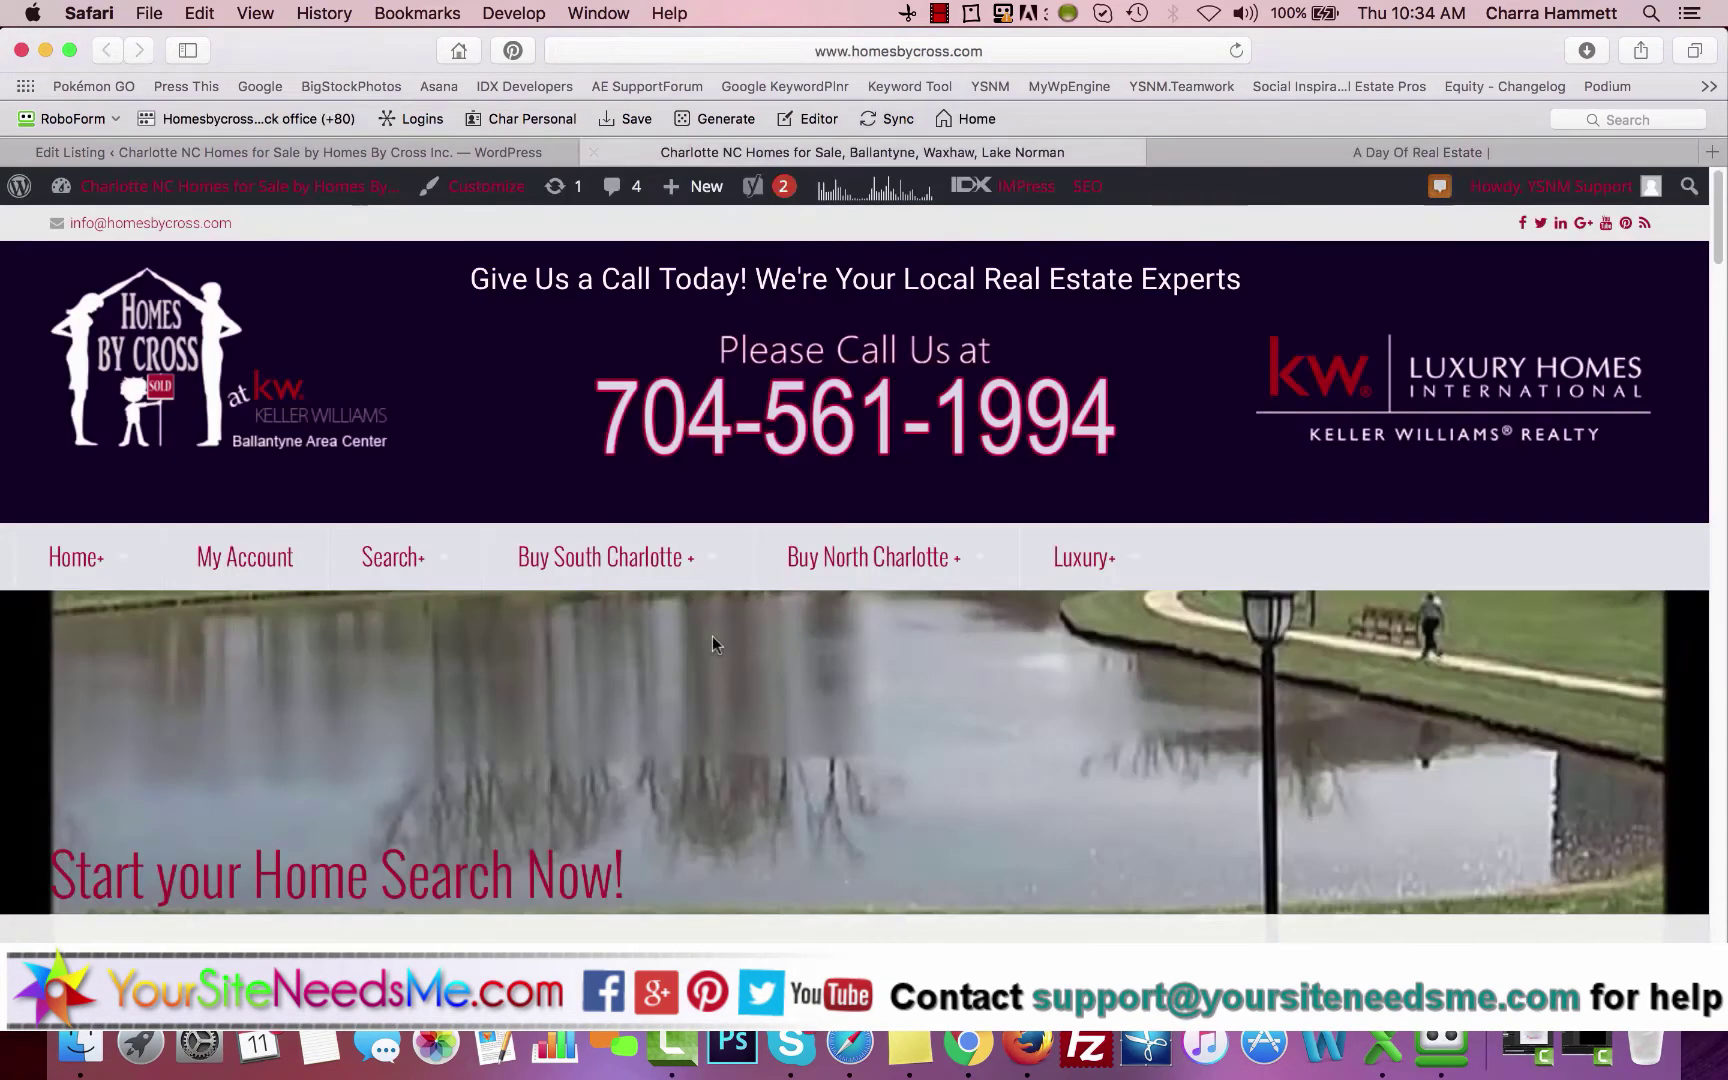
left_click(530, 152)
Render the photo gallery in Visual mode and open, then close, one photo's Image Details.
scroll(778, 624, "down", 4)
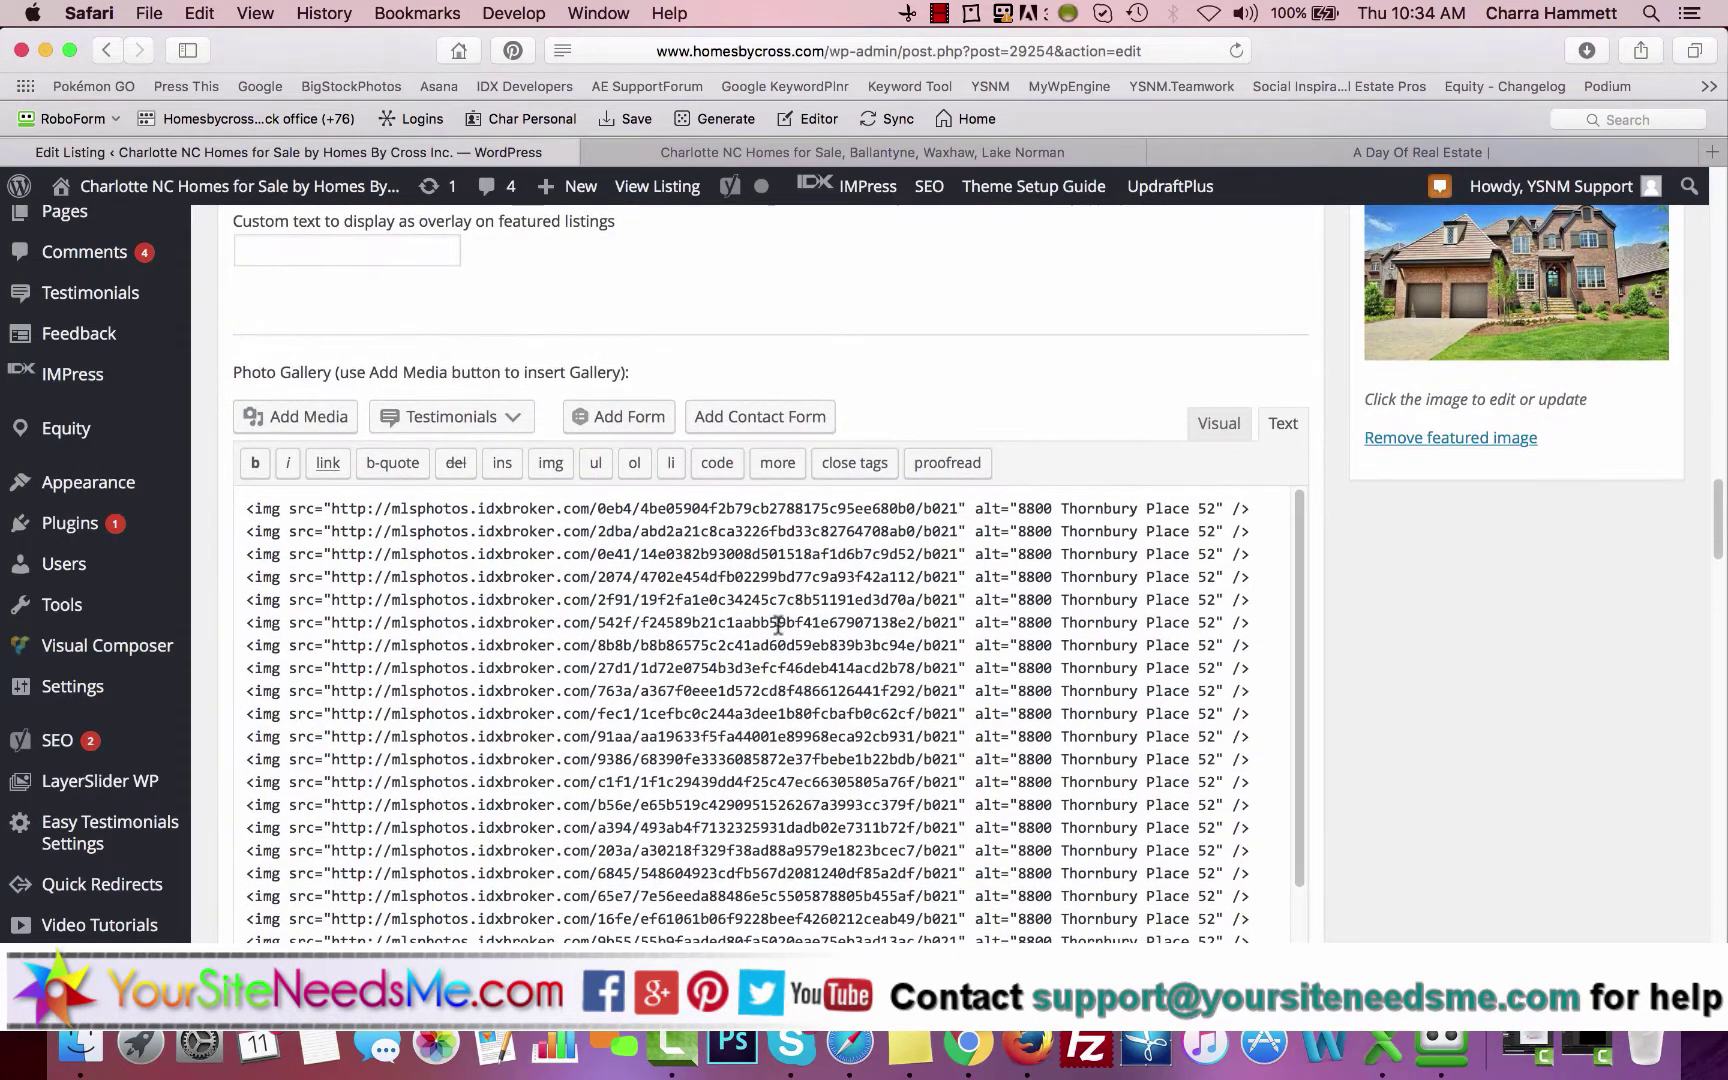
left_click(1216, 426)
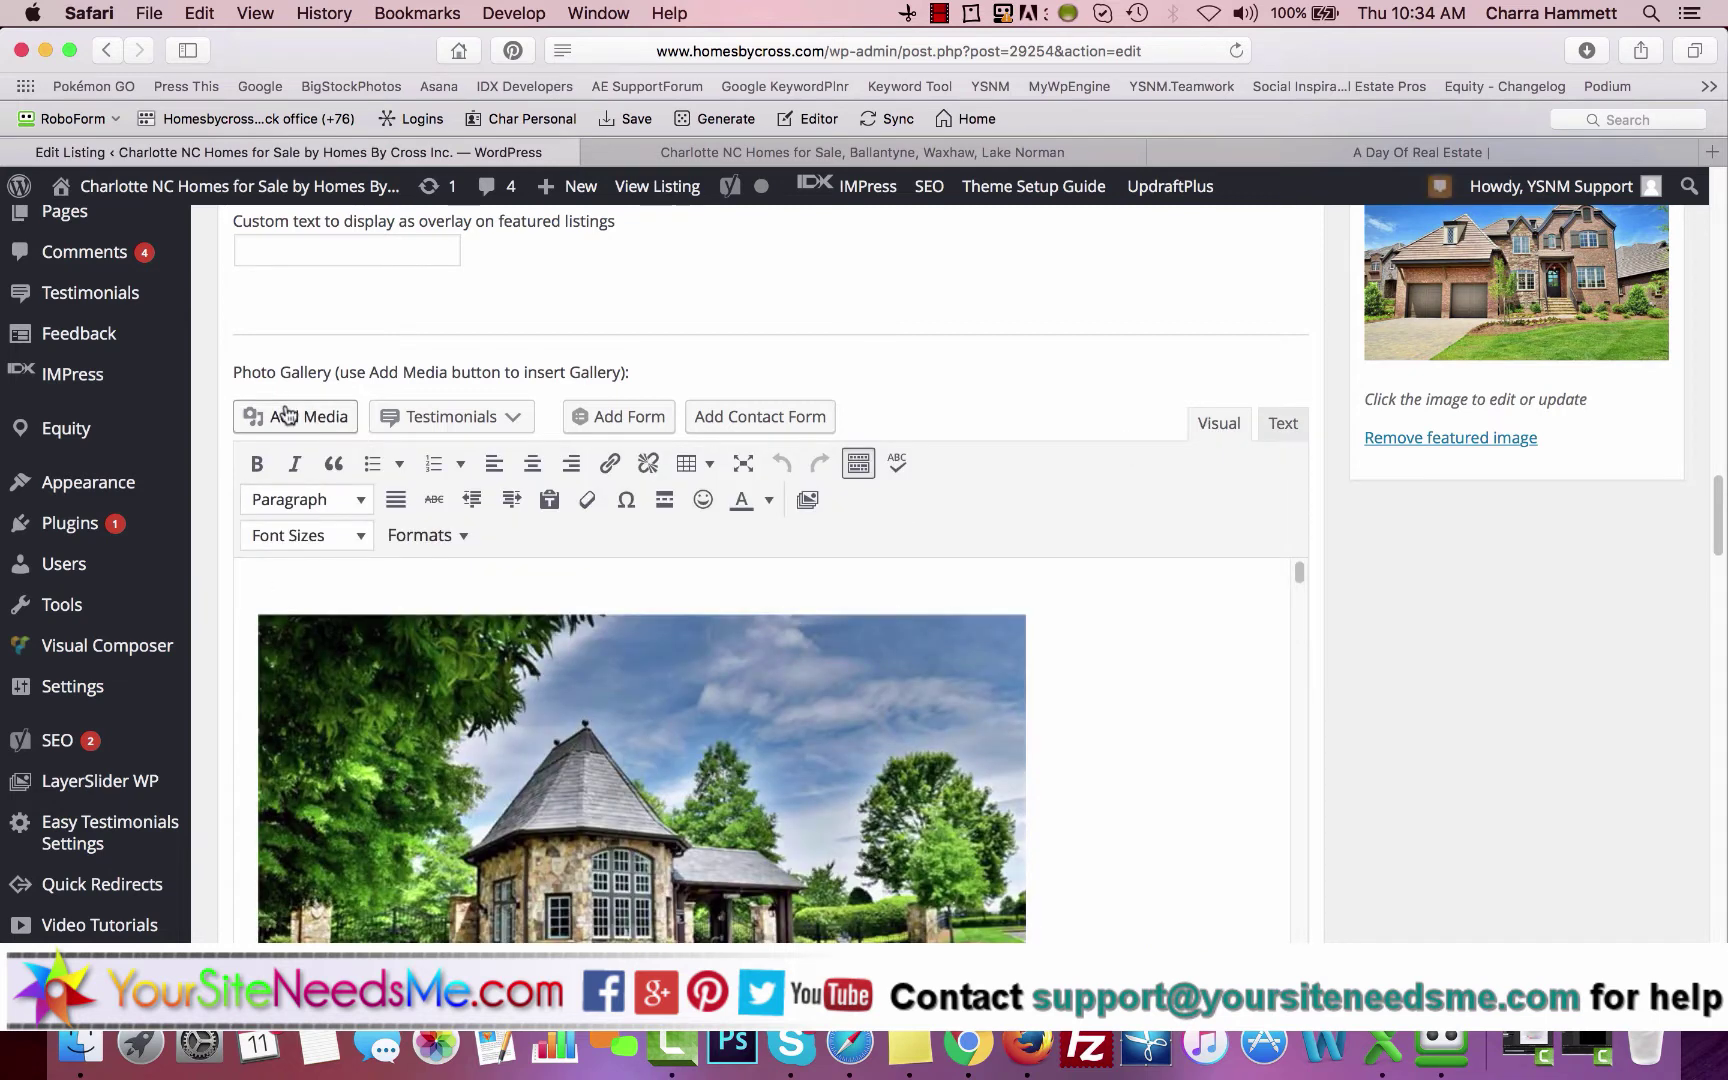
left_click(748, 684)
left_click(701, 586)
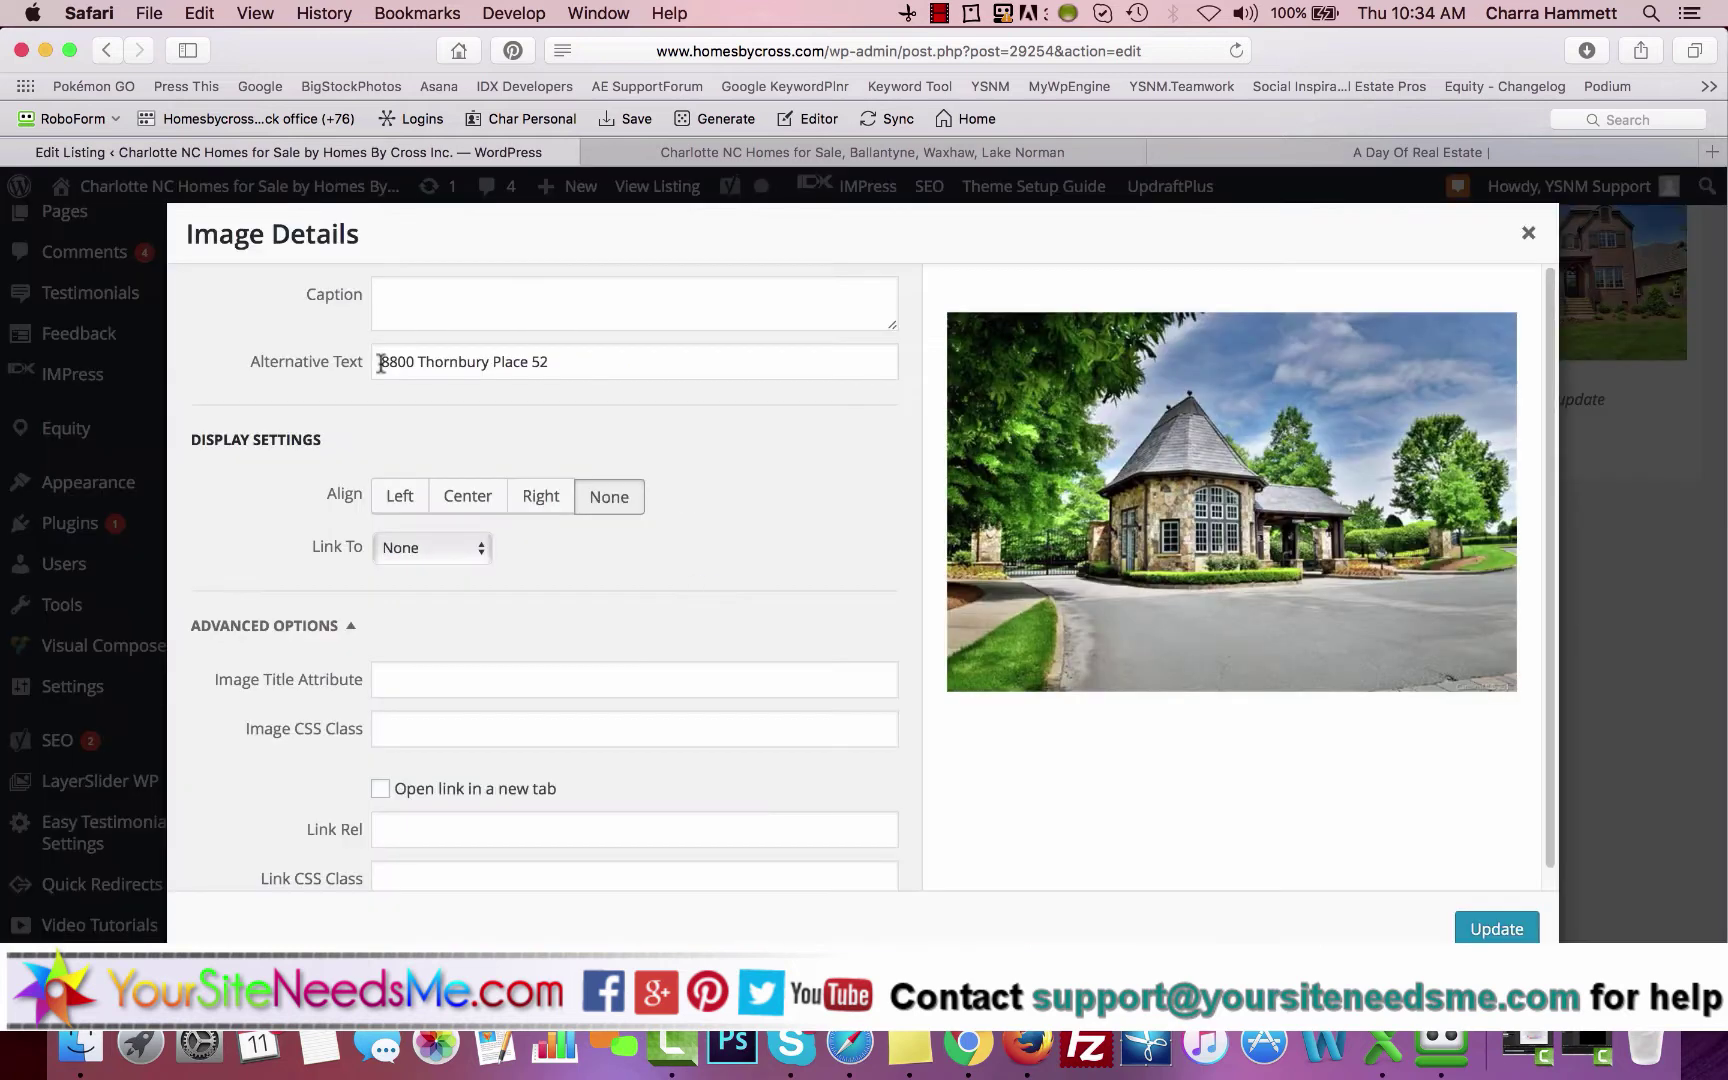
left_click(1525, 237)
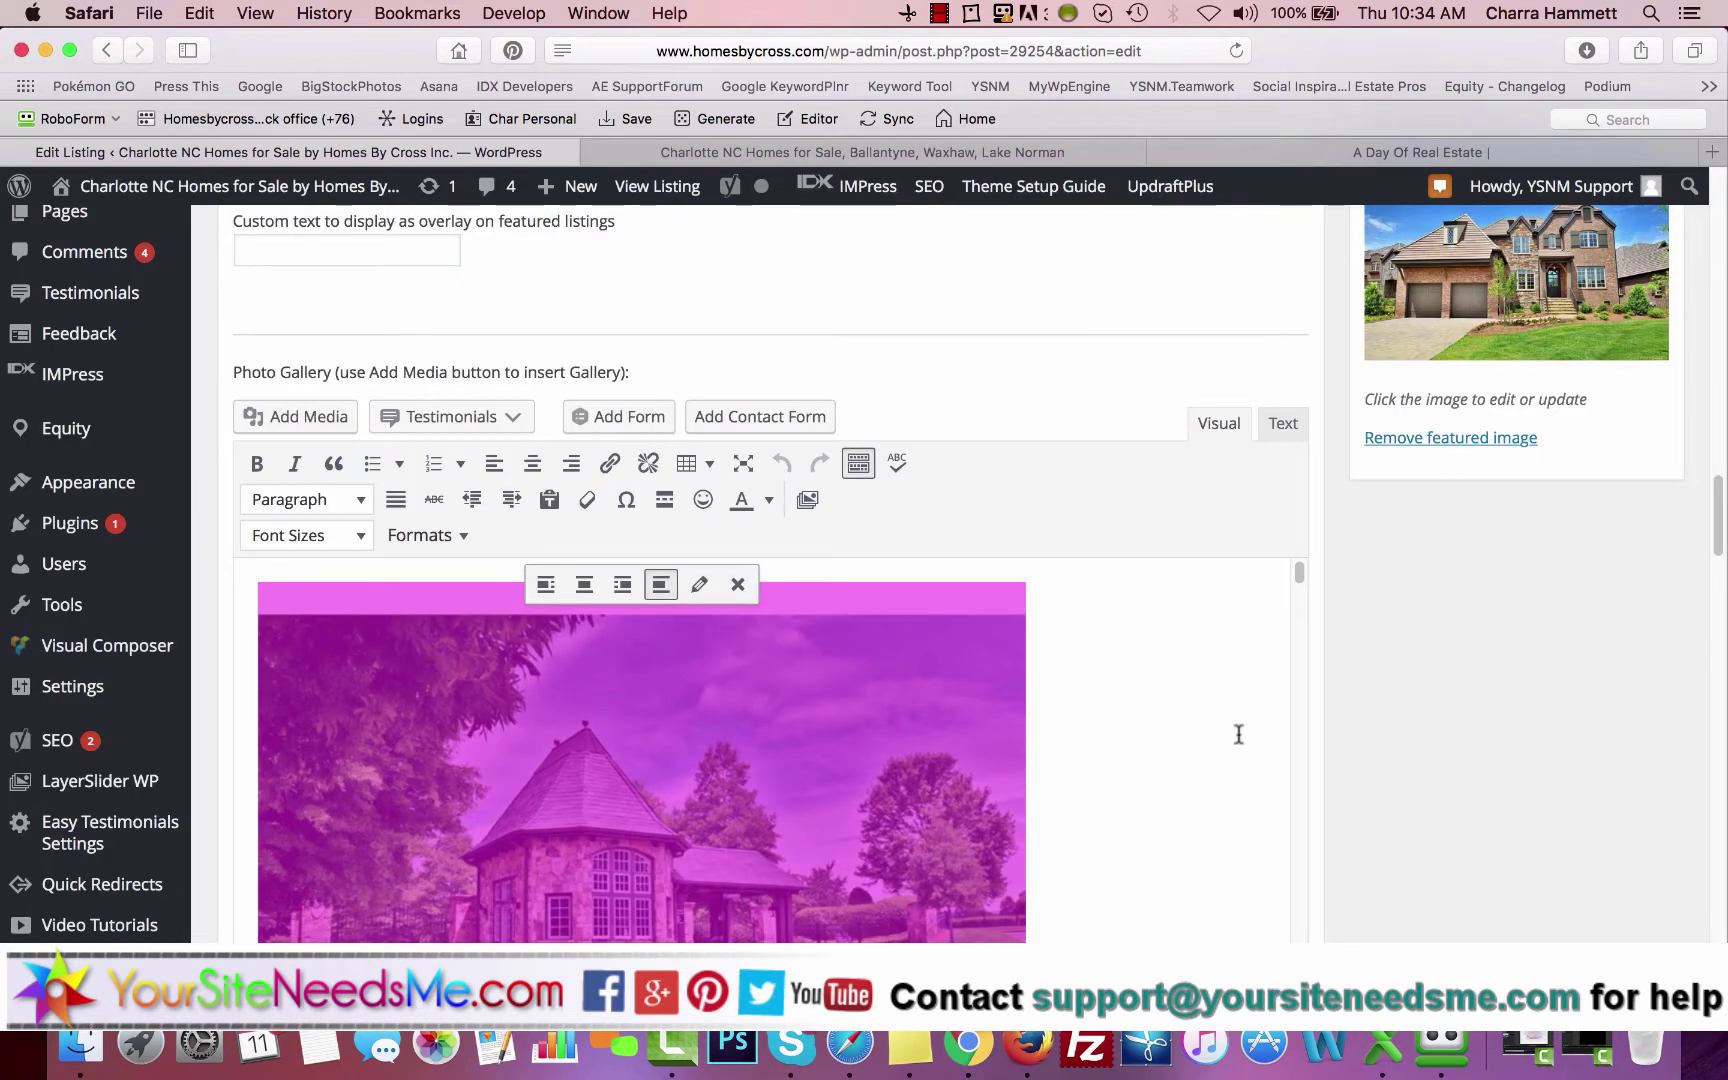
Scroll down to Map Options, where latitude and longitude both read 0.000000000000.
scroll(1330, 718, "down", 5)
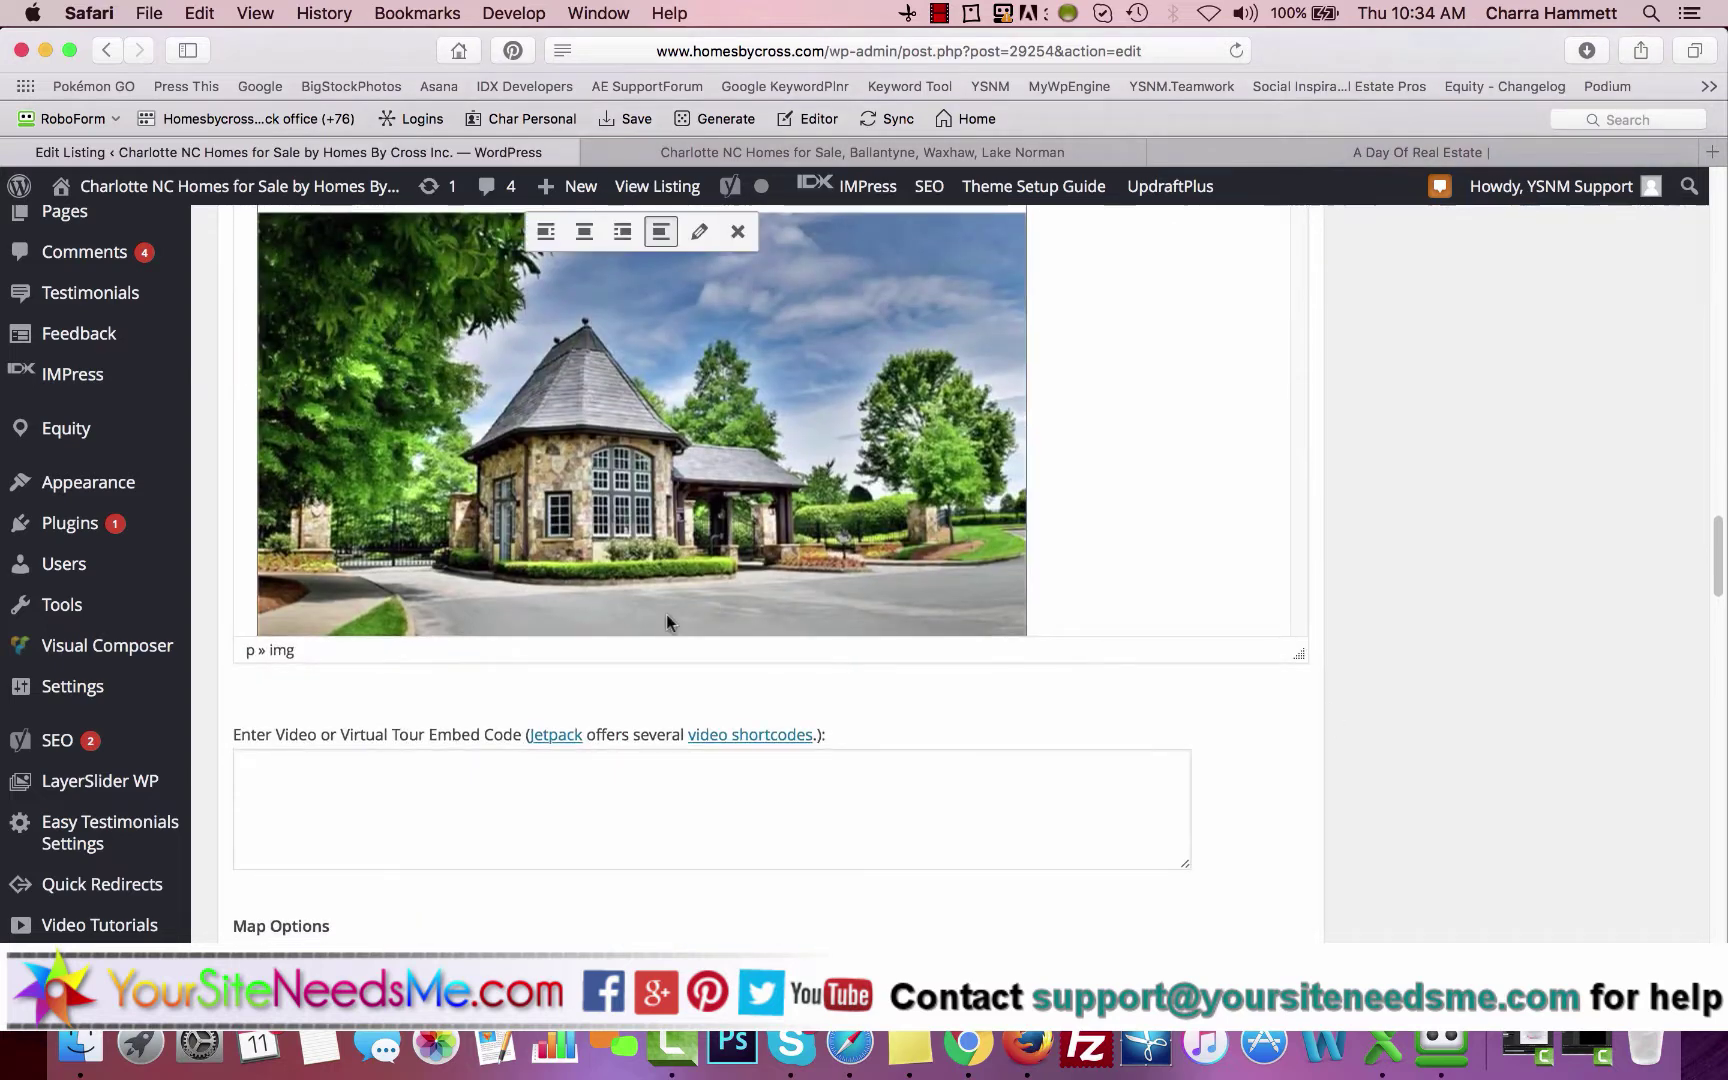
scroll(1184, 632, "down", 5)
scroll(1450, 745, "down", 3)
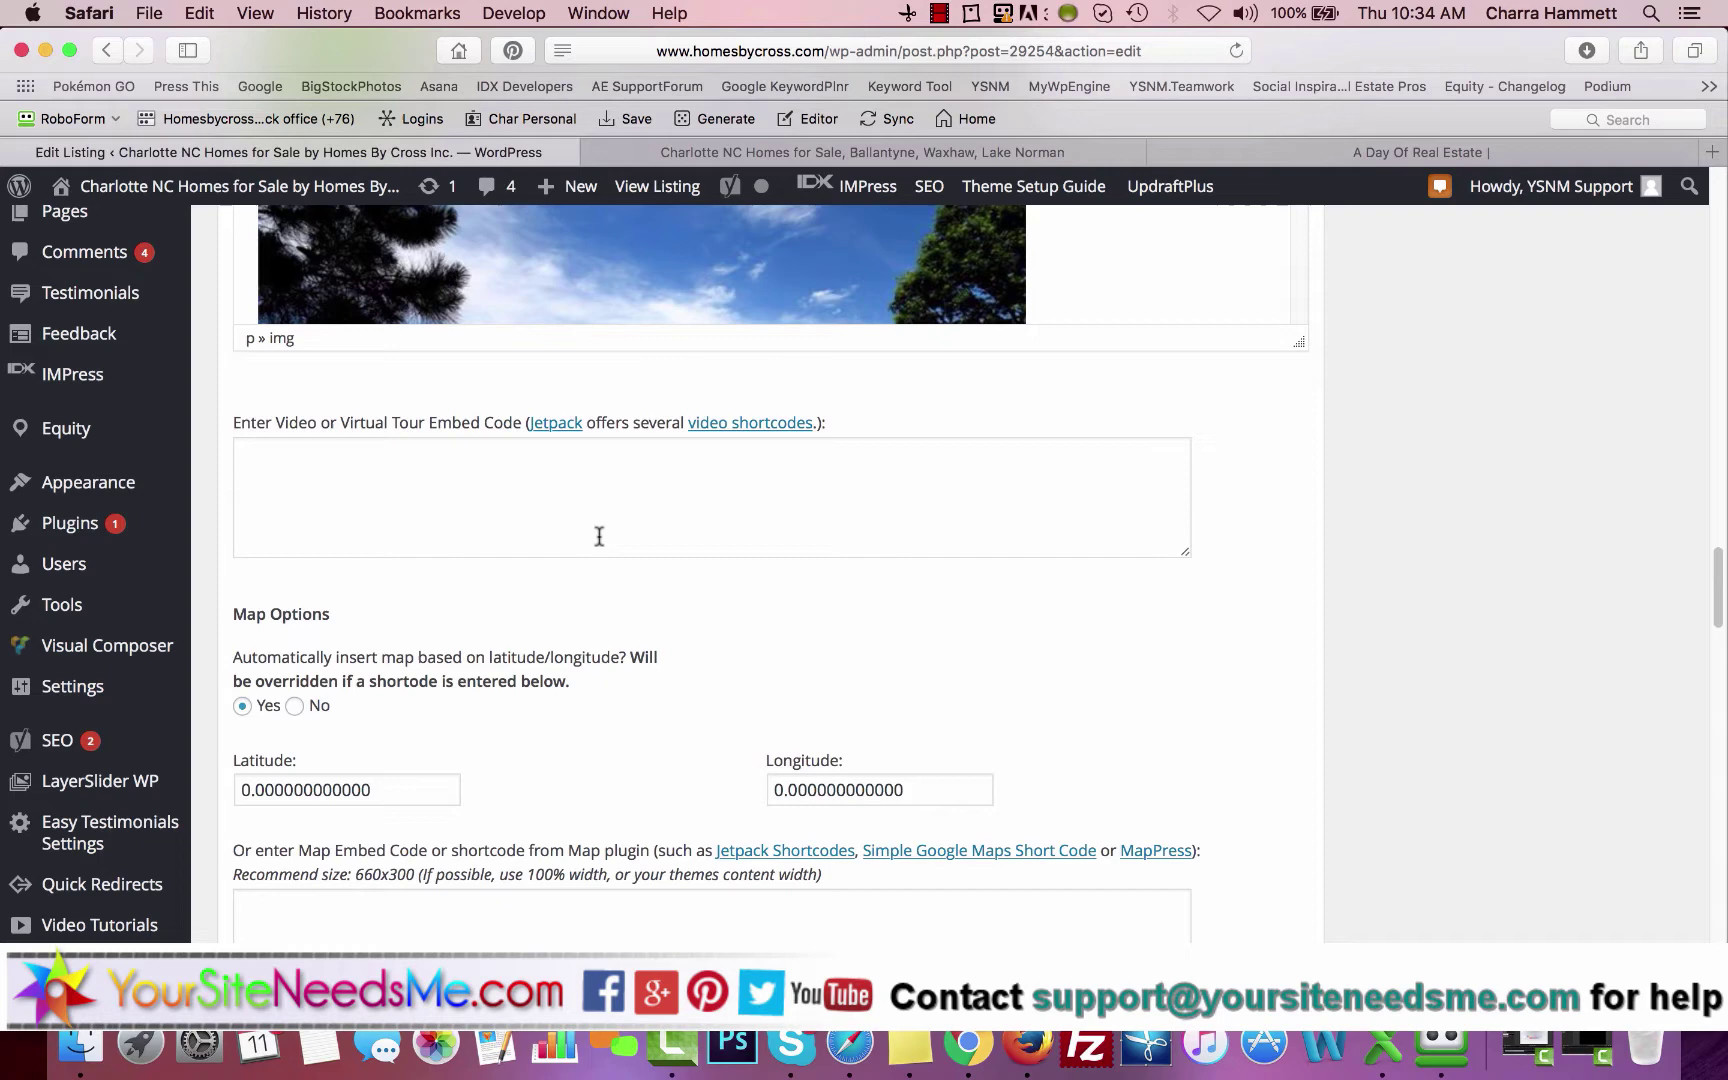
scroll(707, 667, "down", 5)
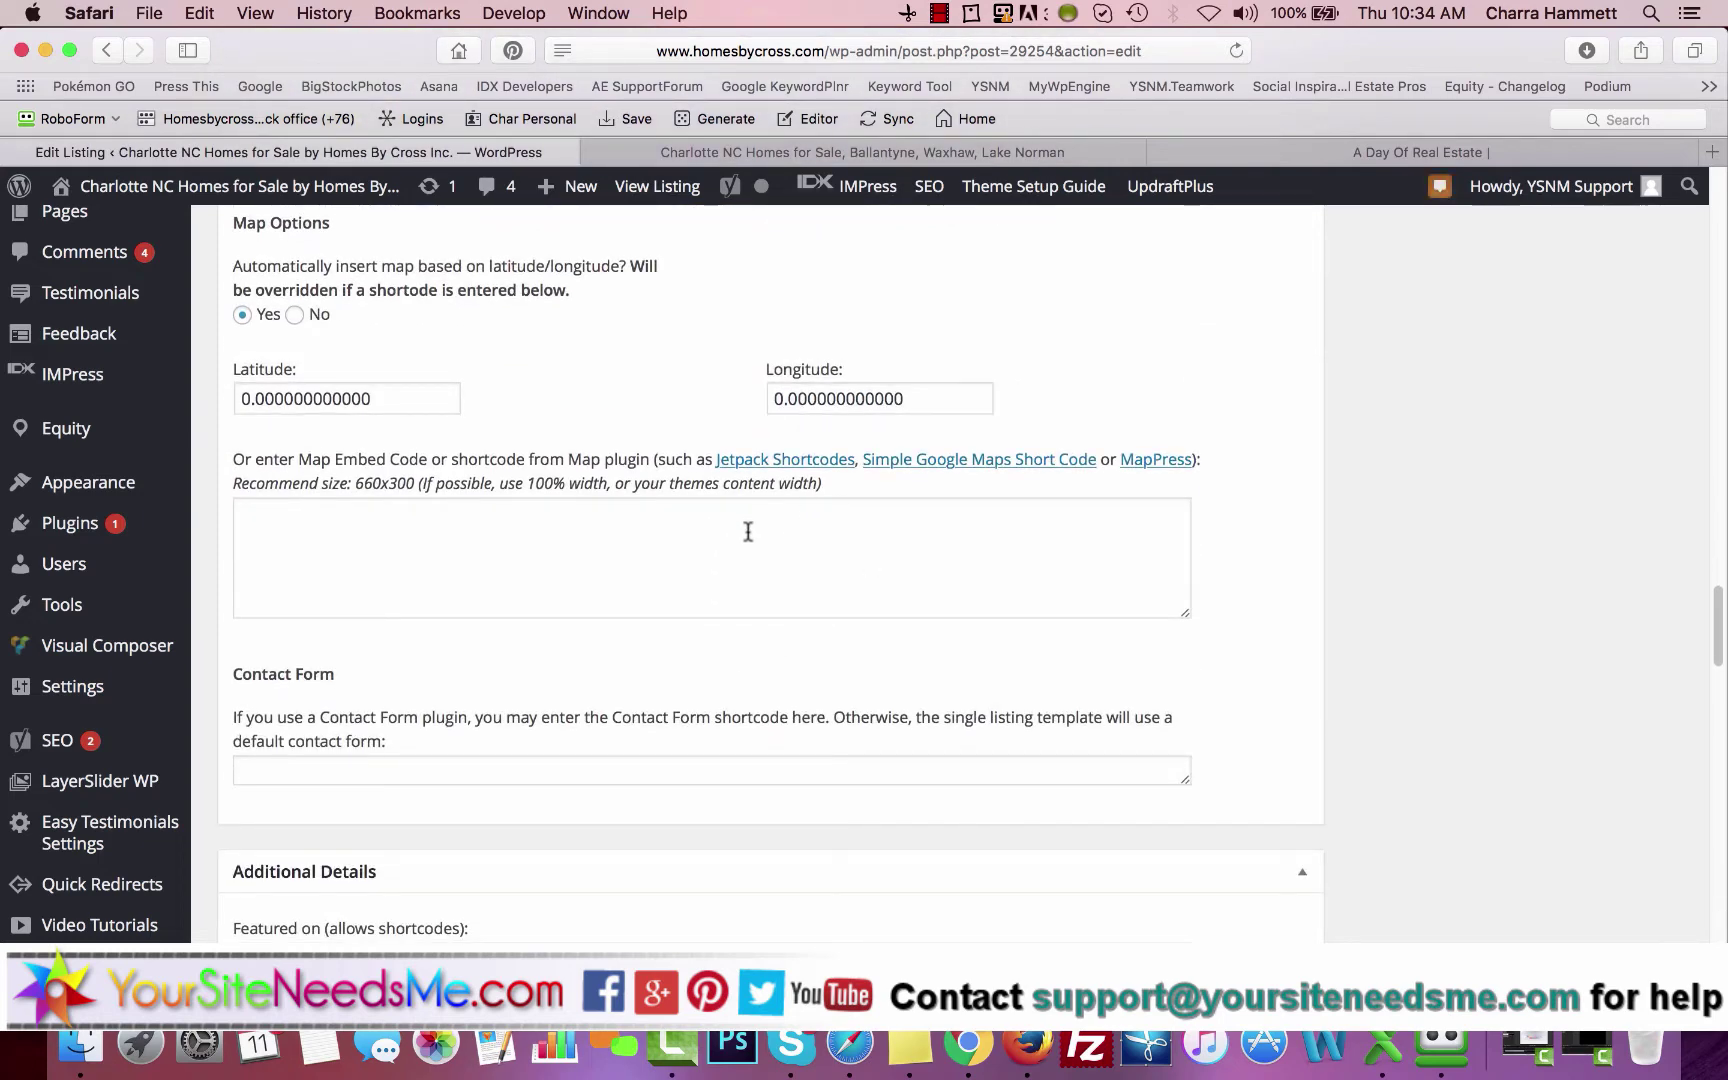
scroll(748, 531, "up", 3)
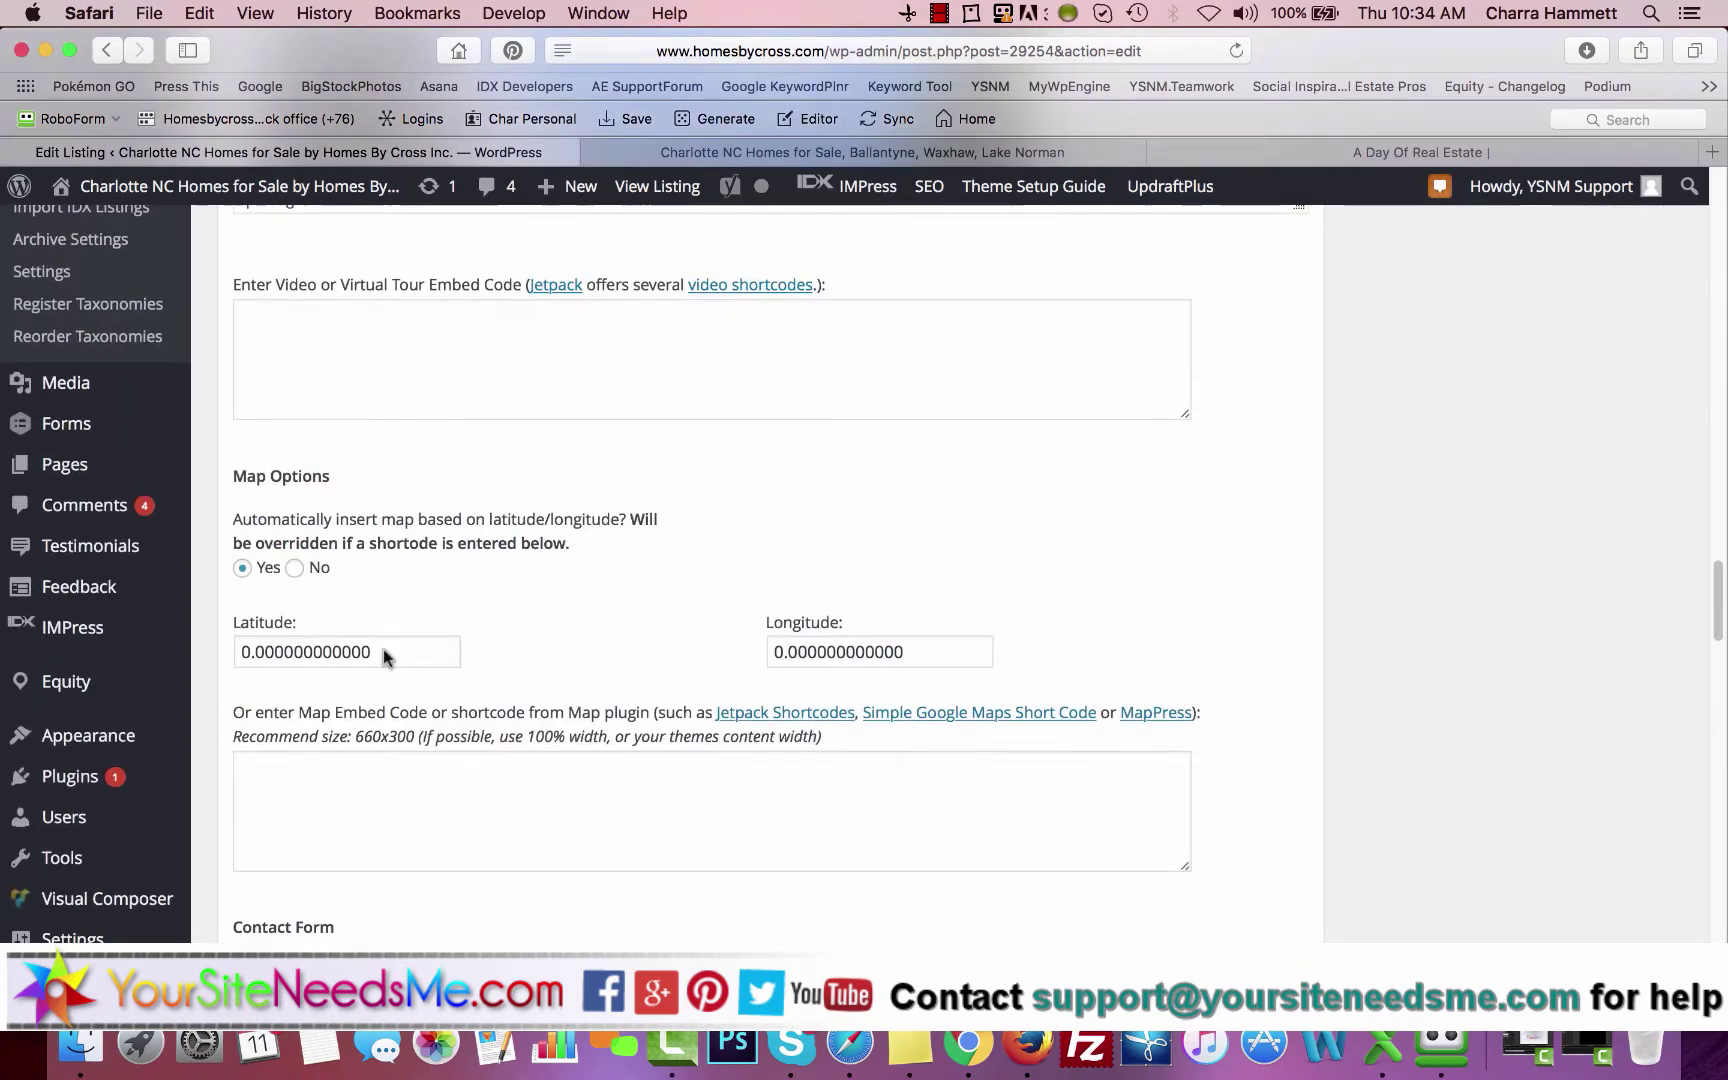
Open Google Maps (google.com/maps) in a new Safari tab.
left_click(1712, 153)
type("go")
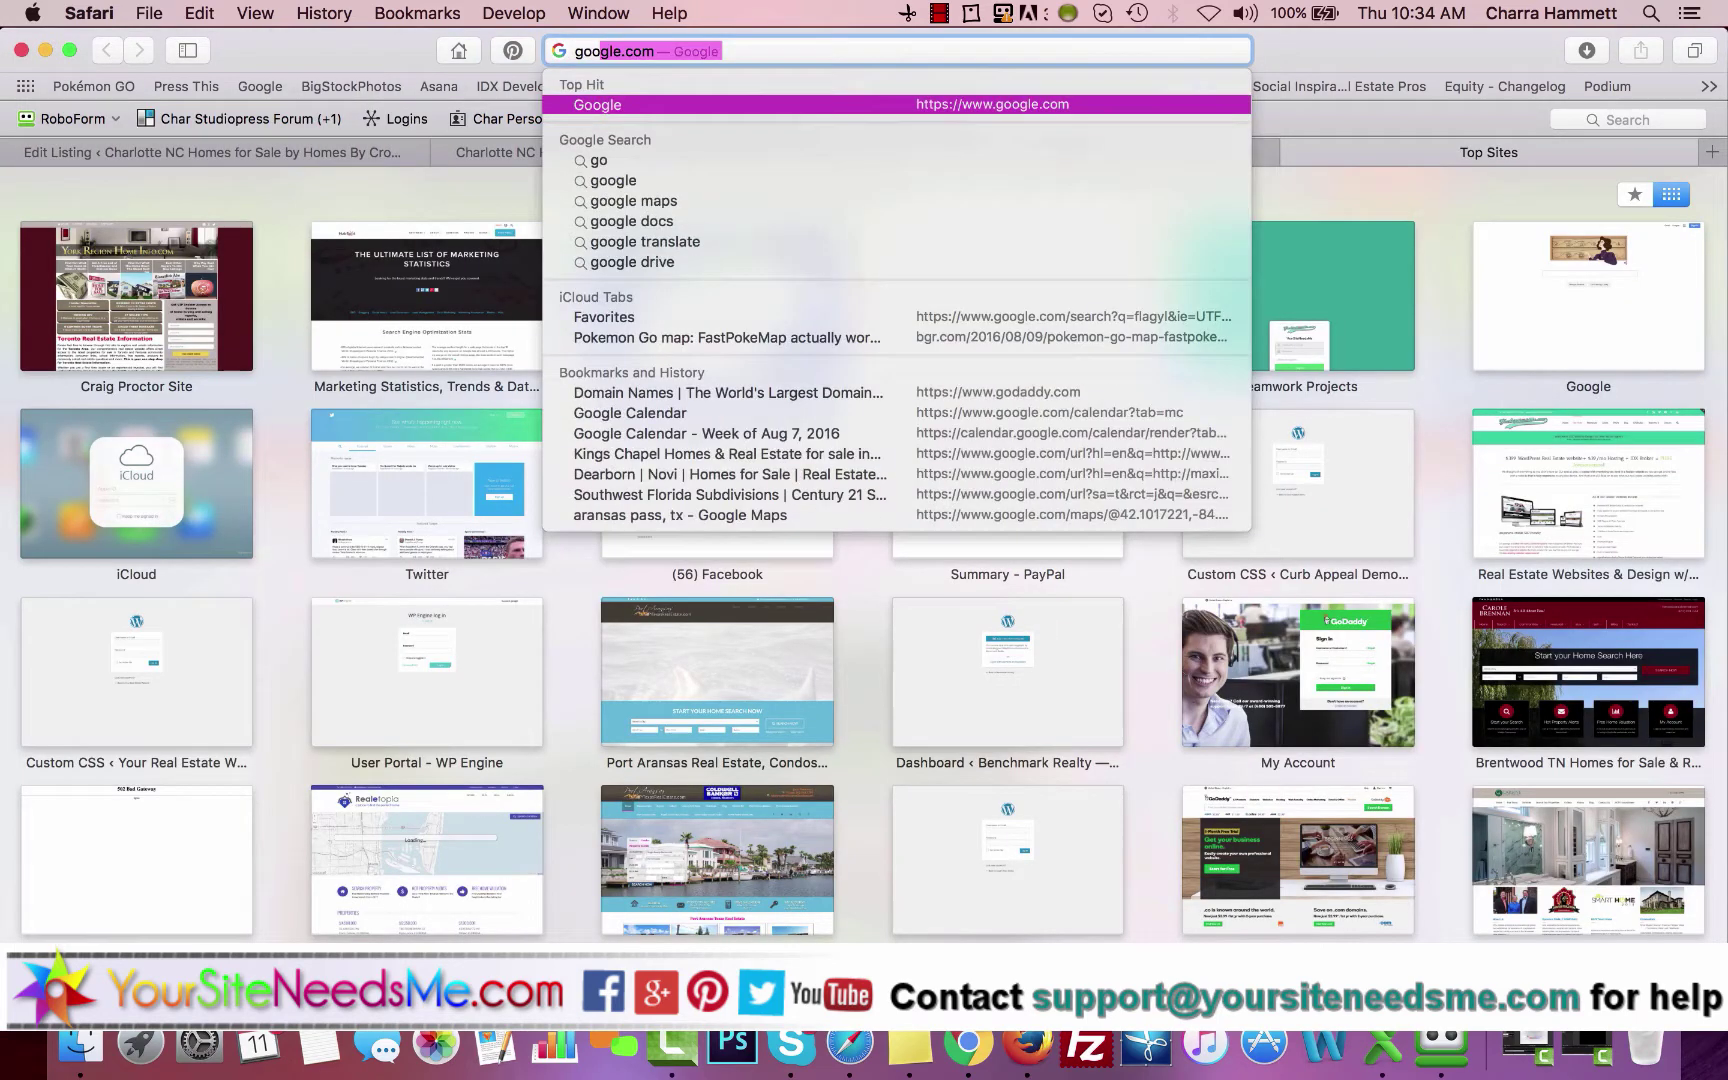
type("ogle.com/maps")
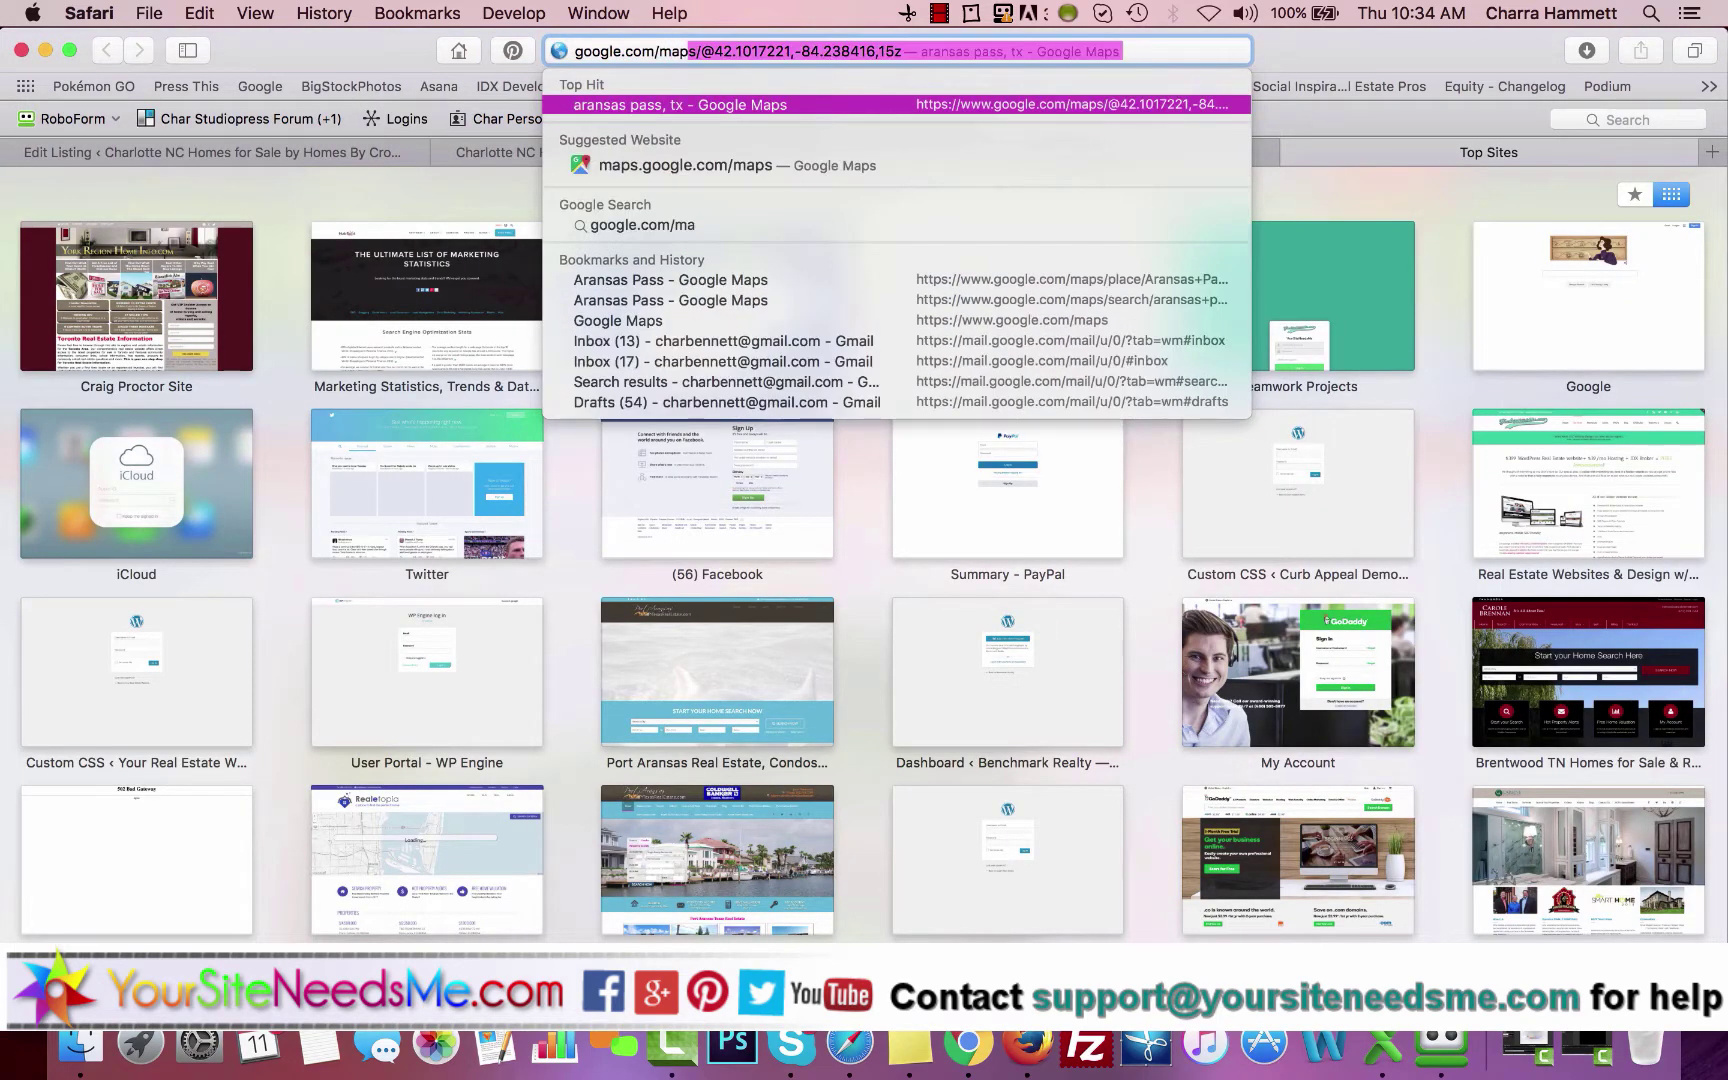
key("Return")
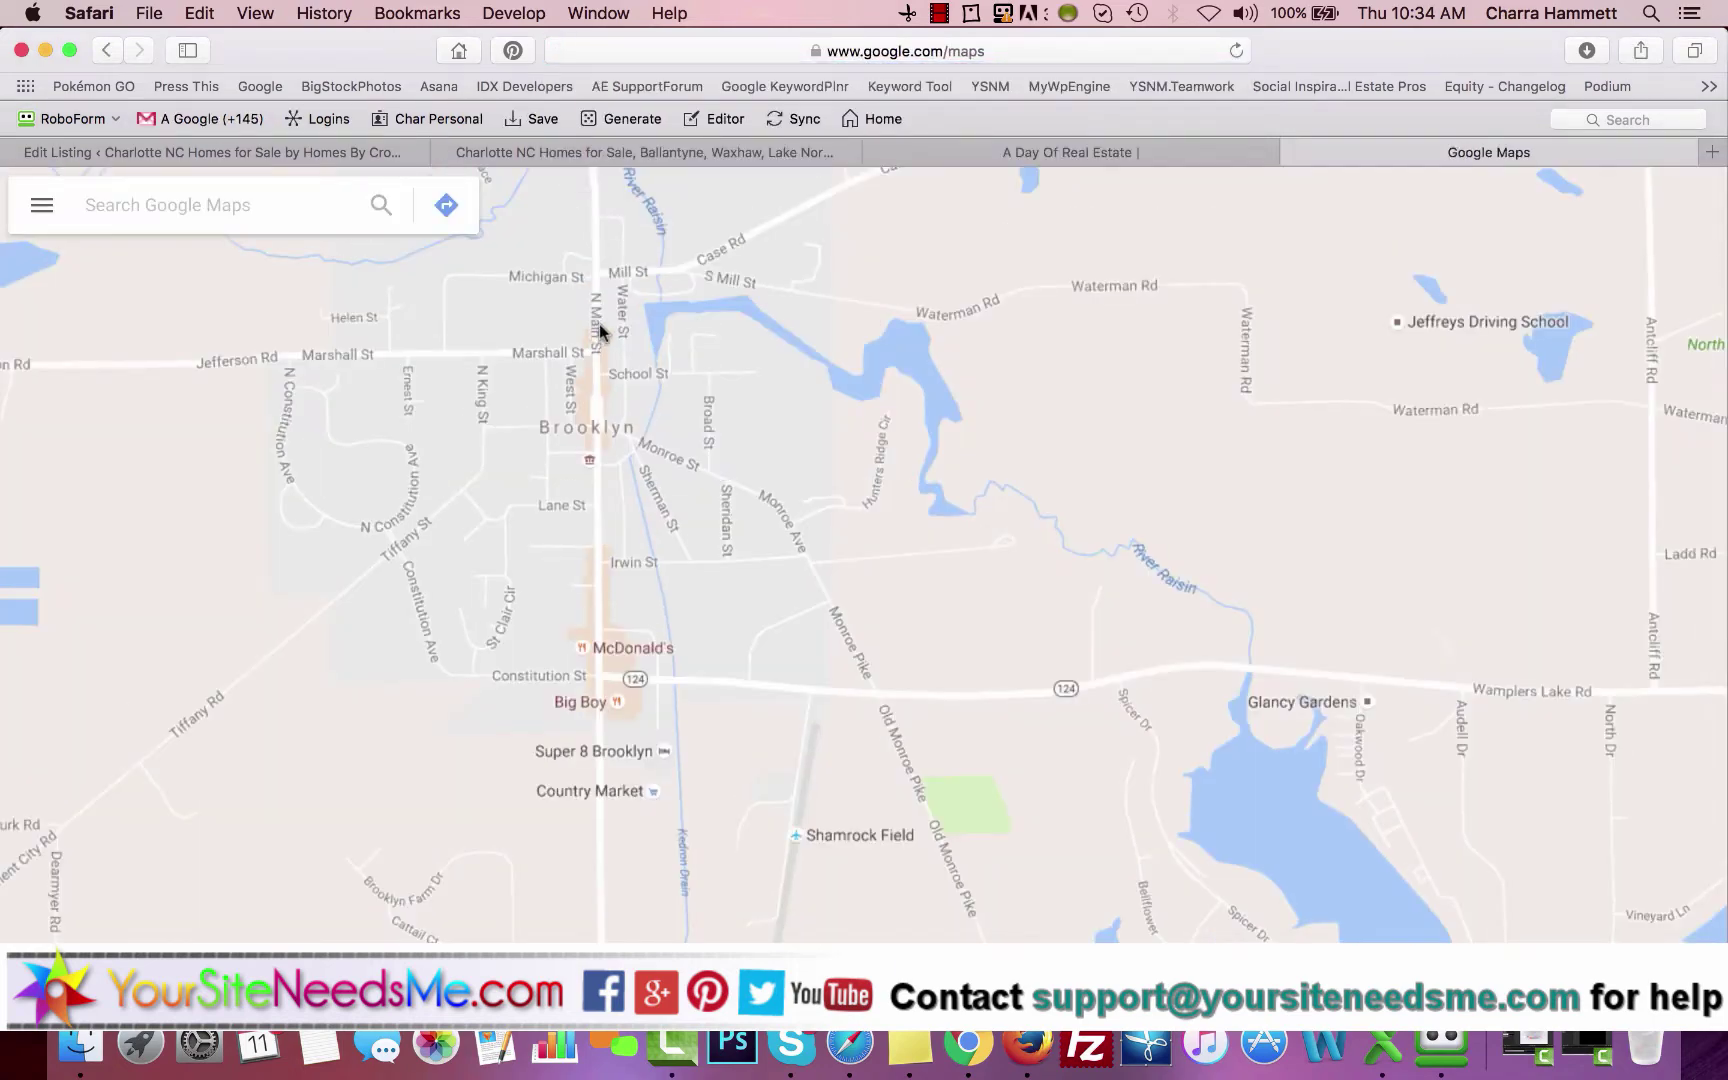
left_click(316, 148)
scroll(612, 290, "up", 15)
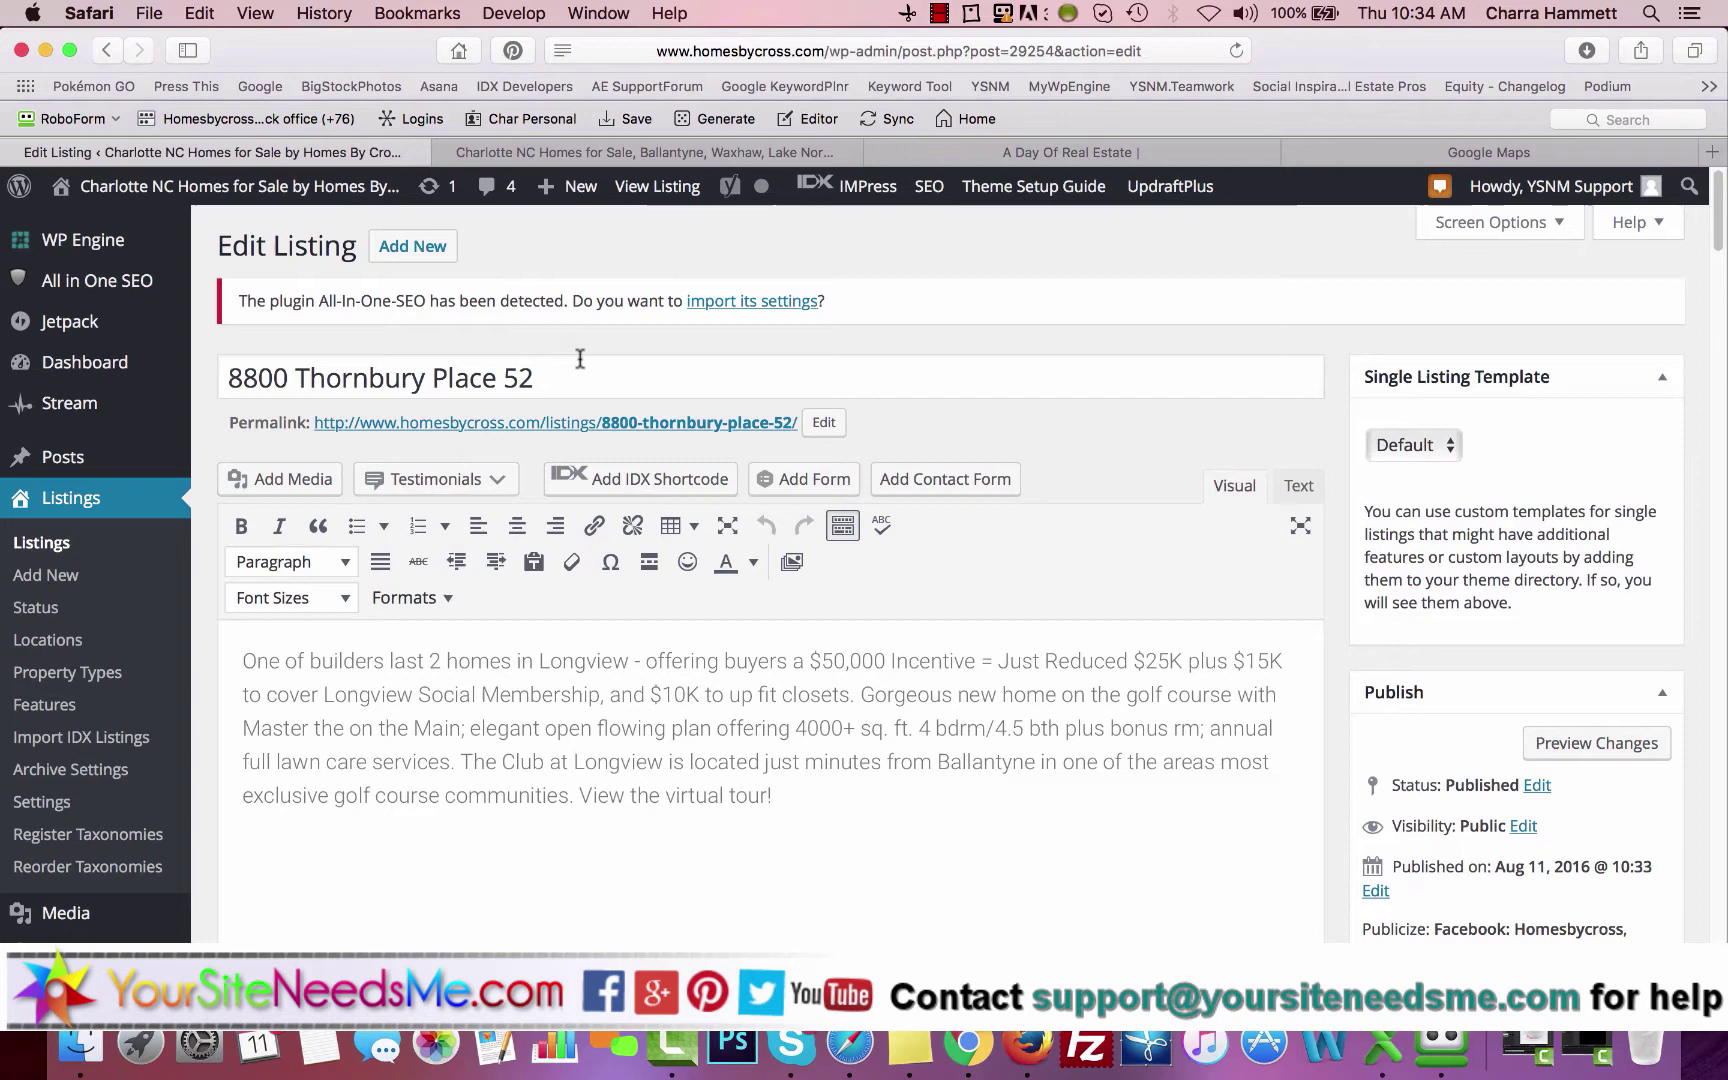
left_click(567, 376)
left_click_drag(567, 376, 224, 375)
key("super+c")
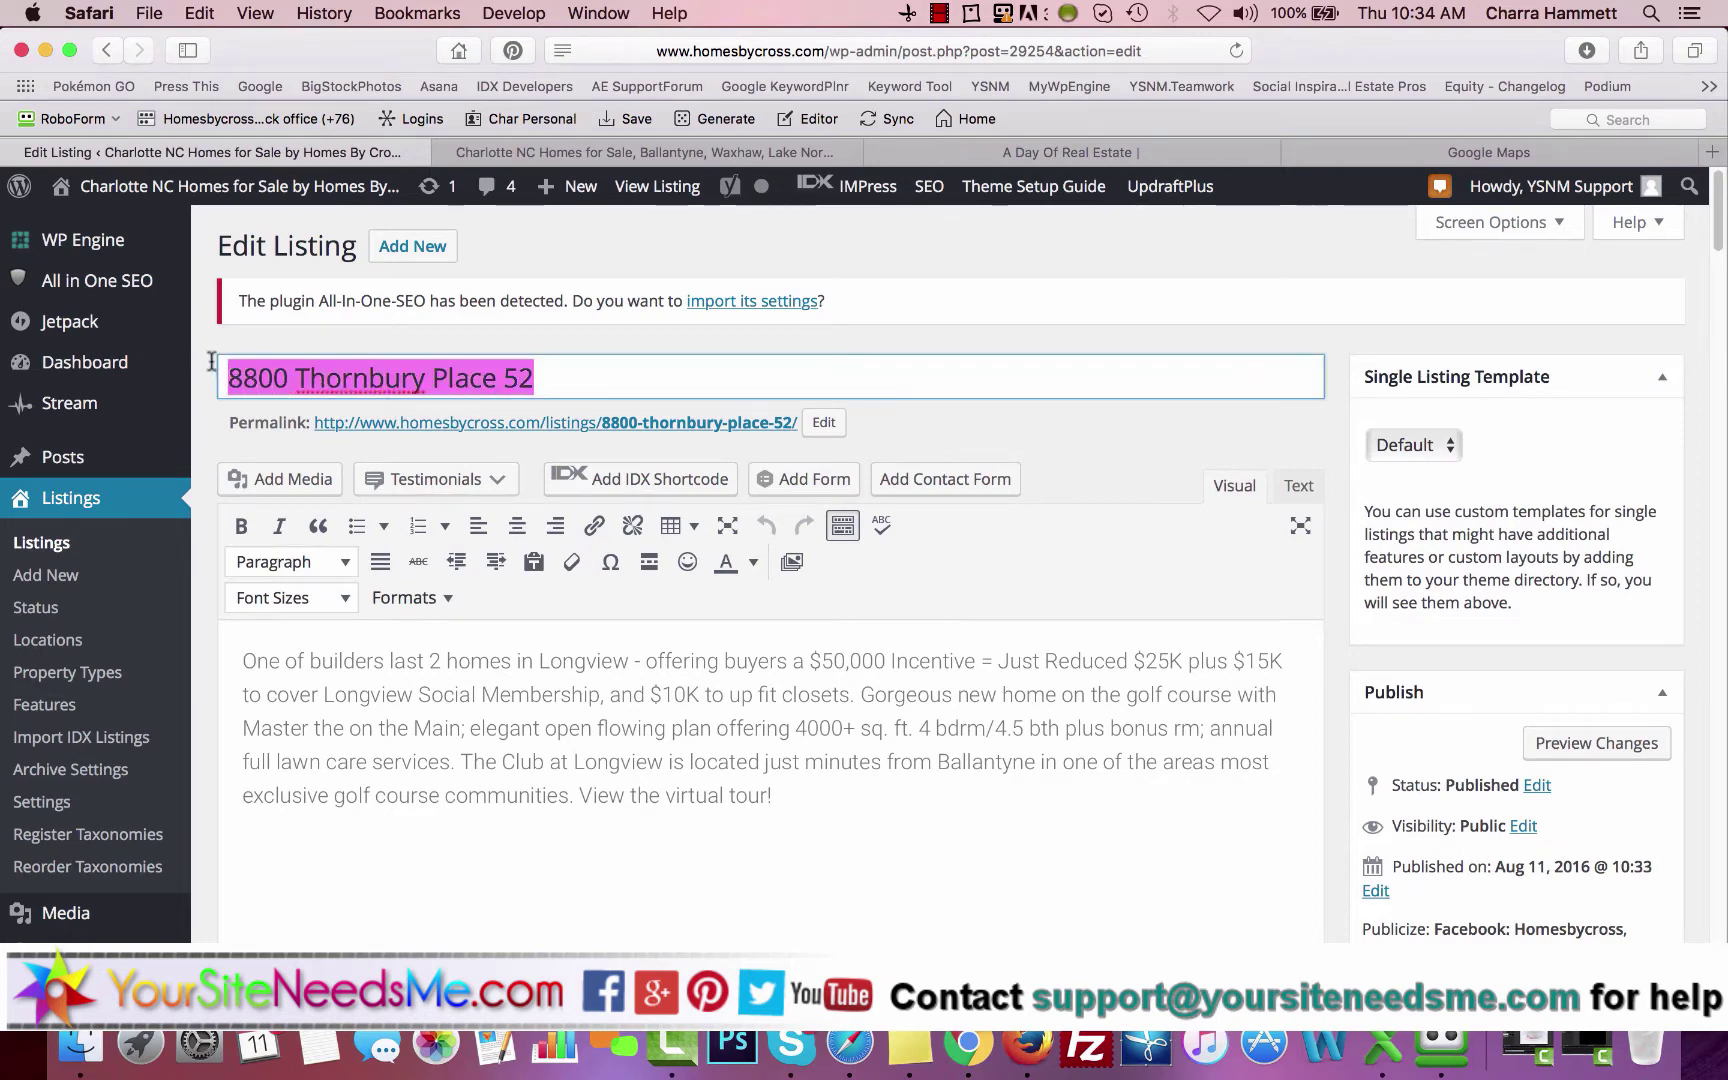
scroll(1336, 550, "down", 10)
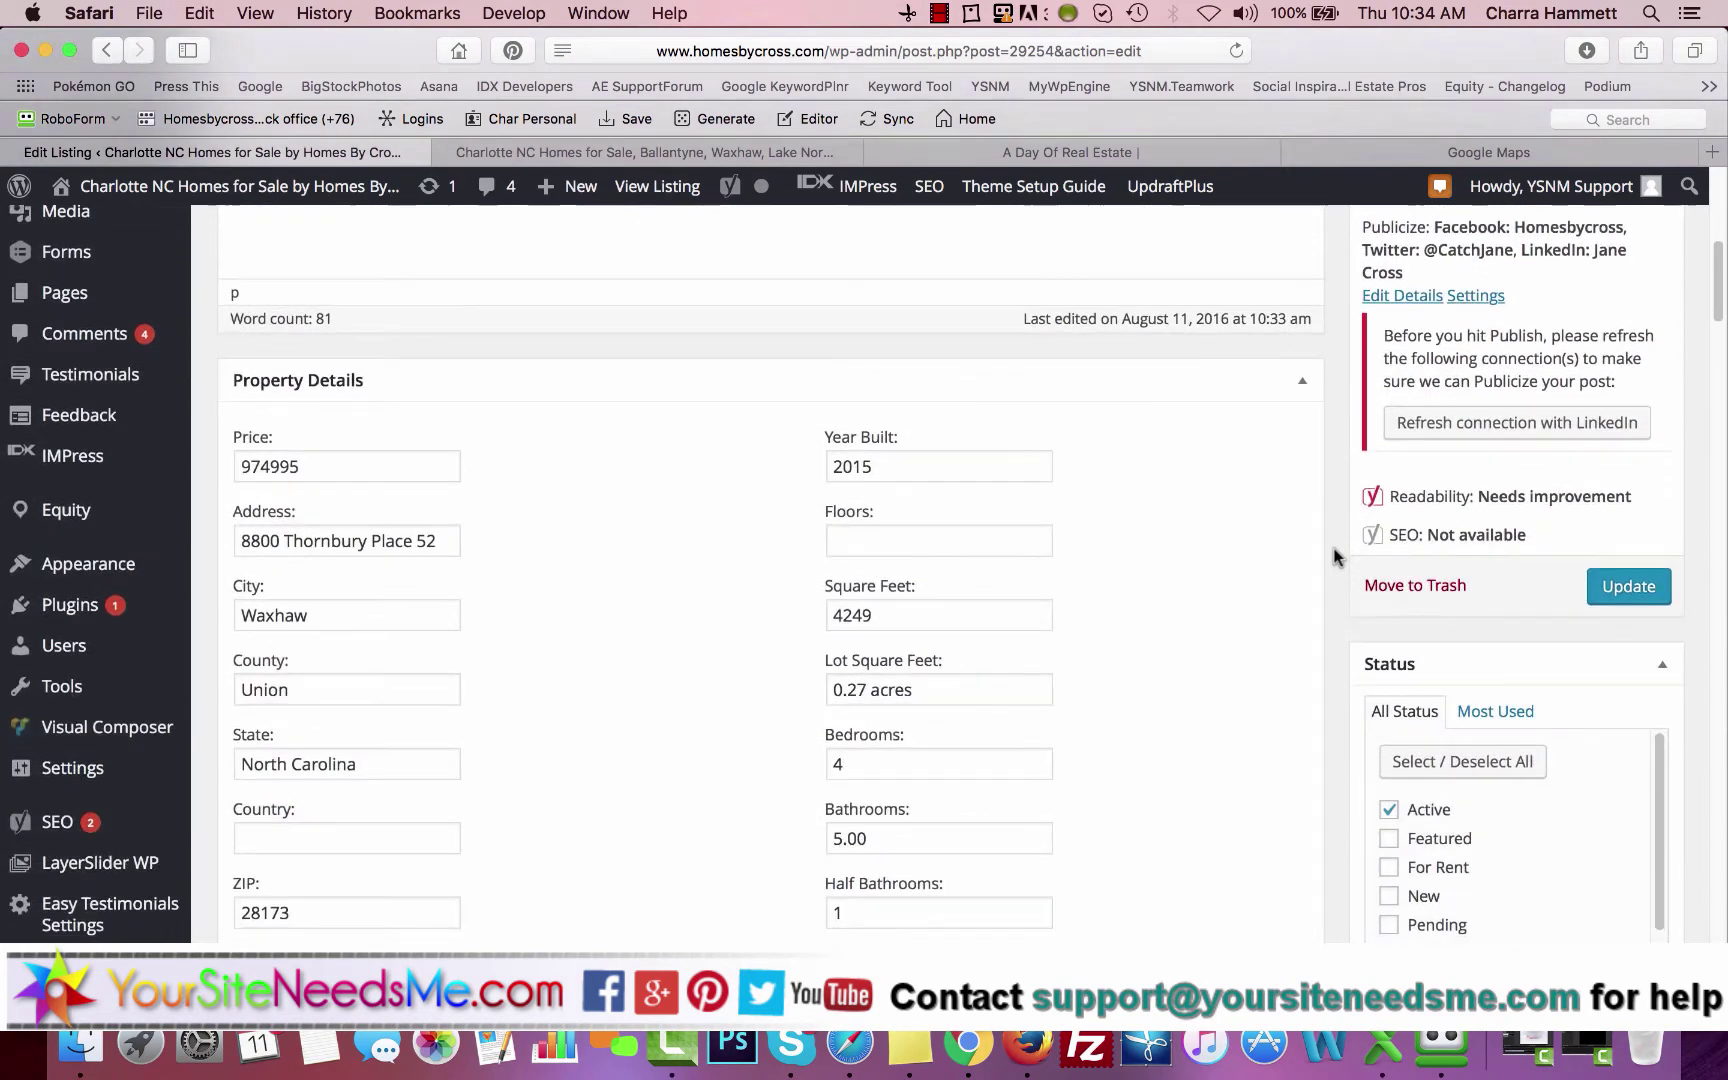
scroll(1336, 556, "down", 2)
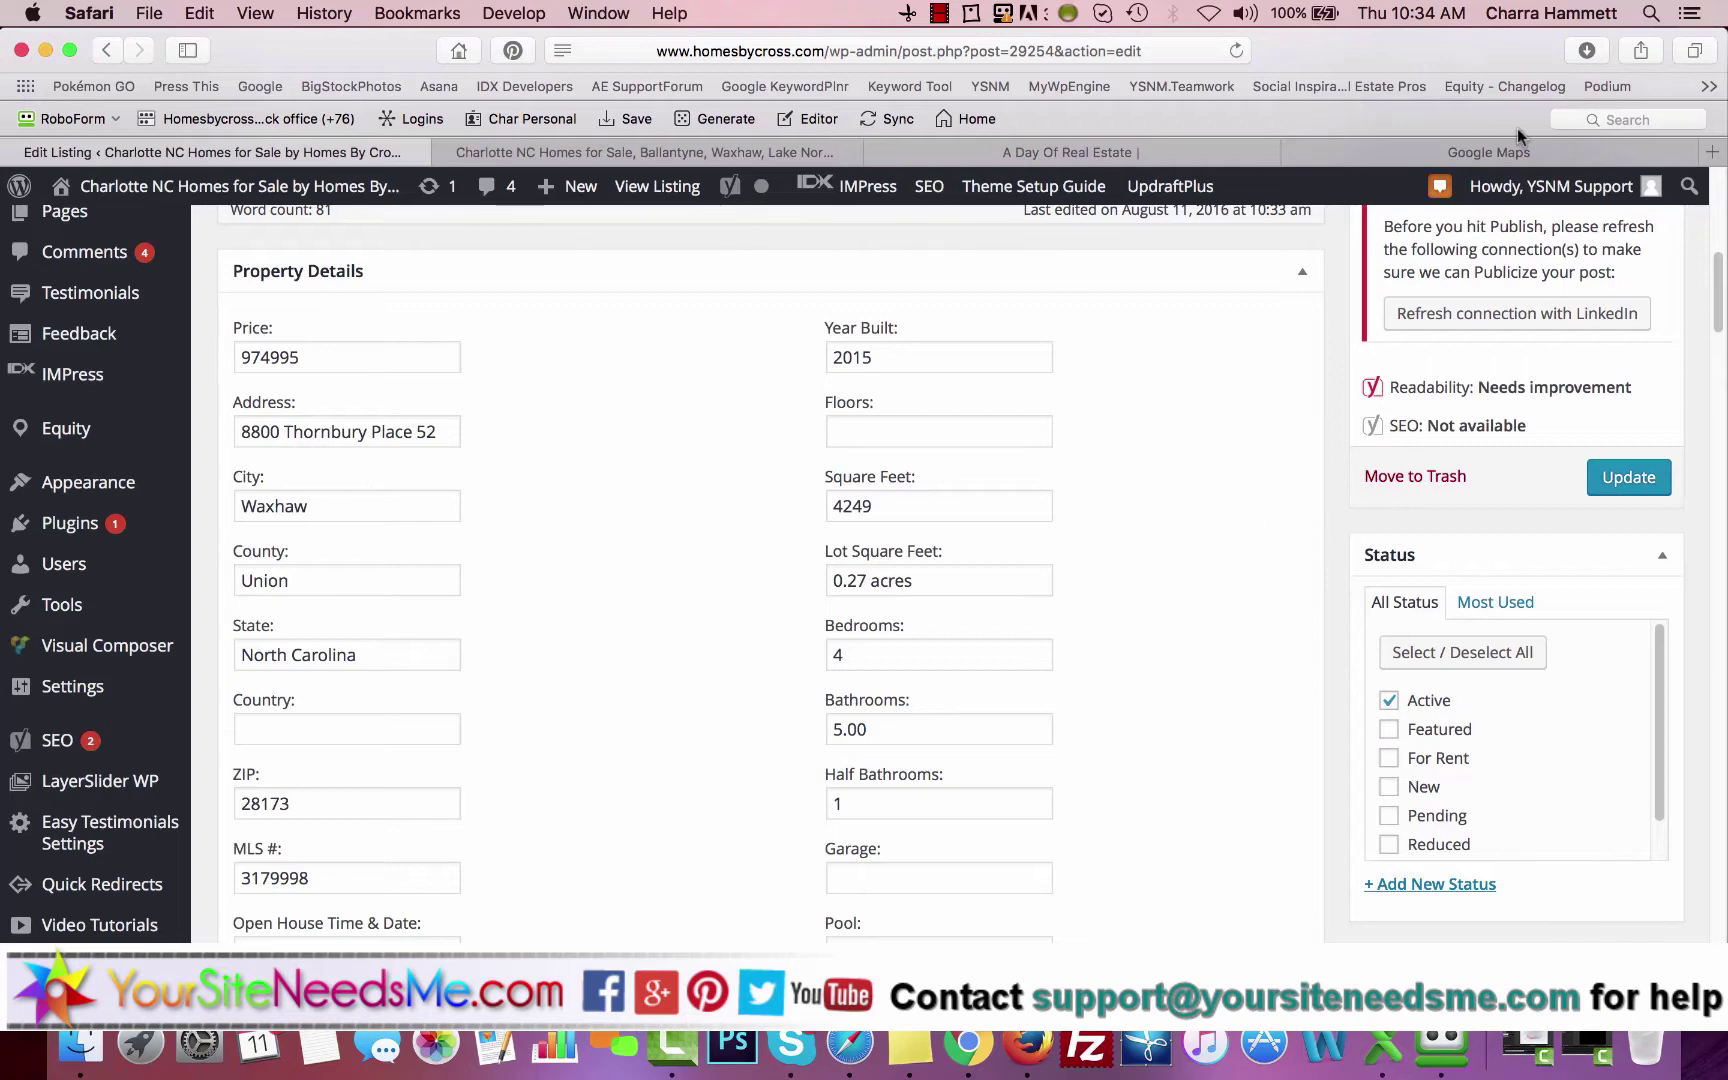
left_click(1428, 144)
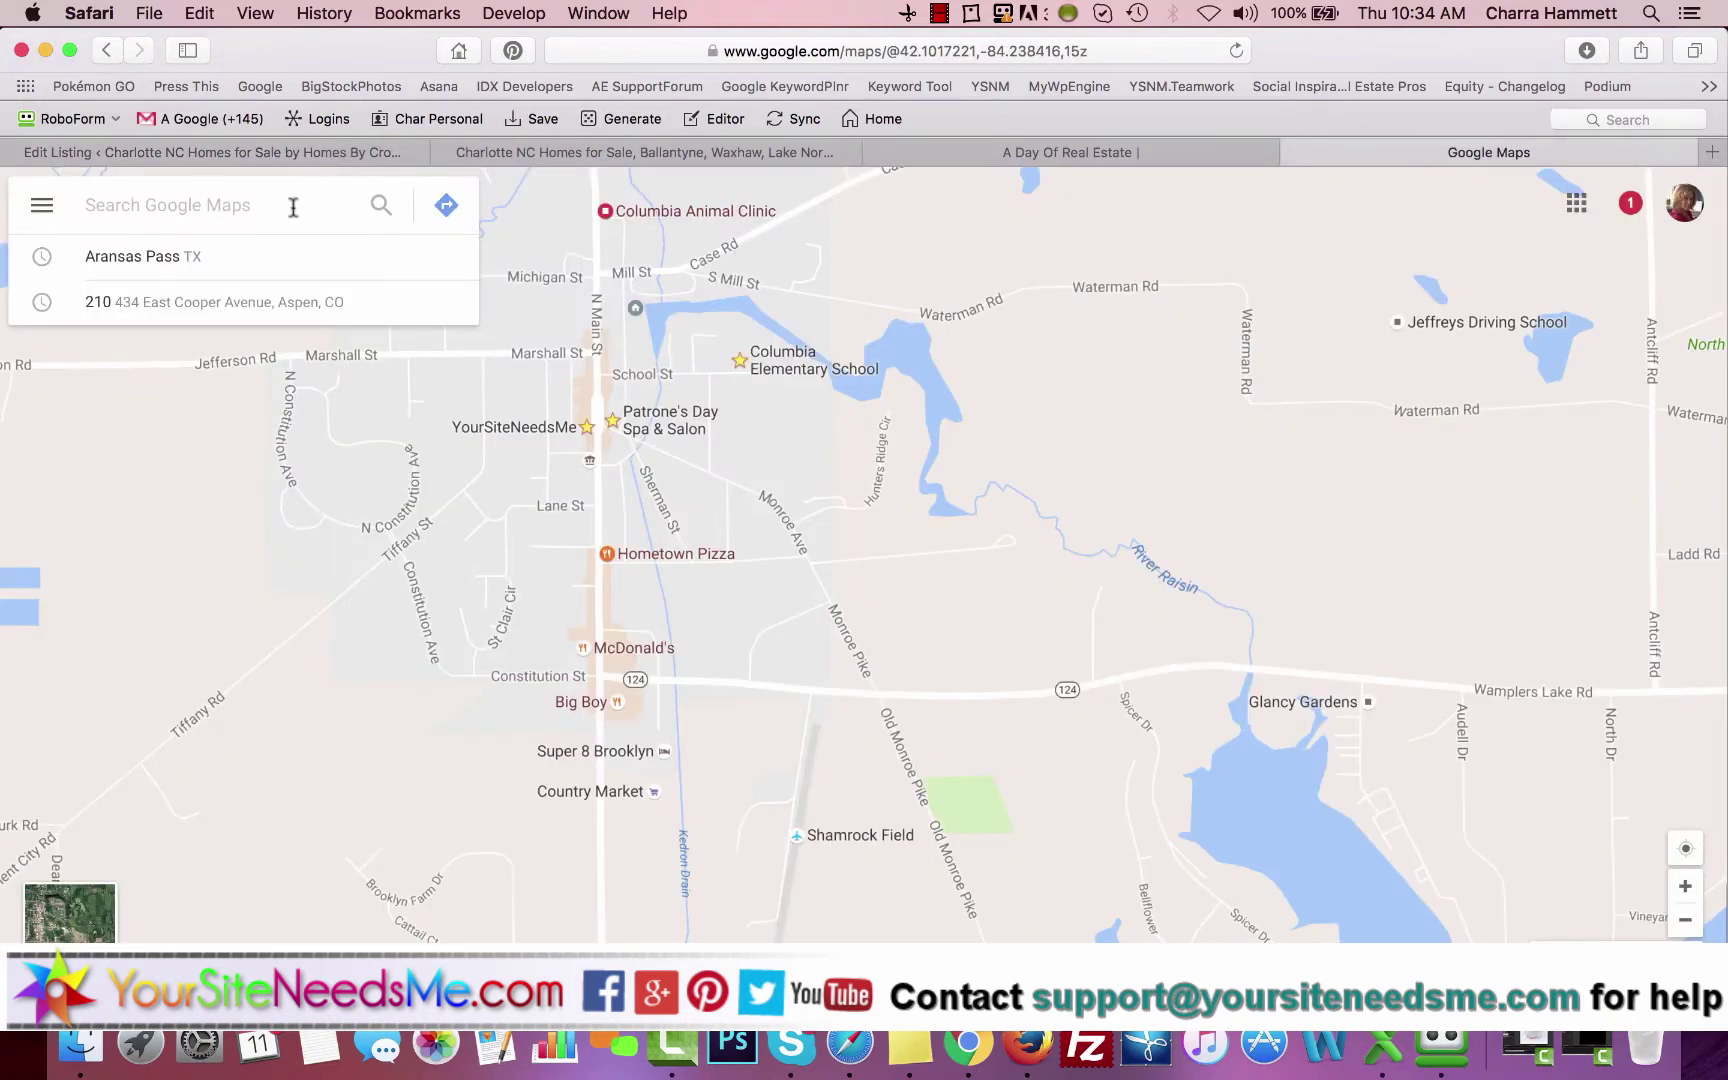
key("super+v")
type("W")
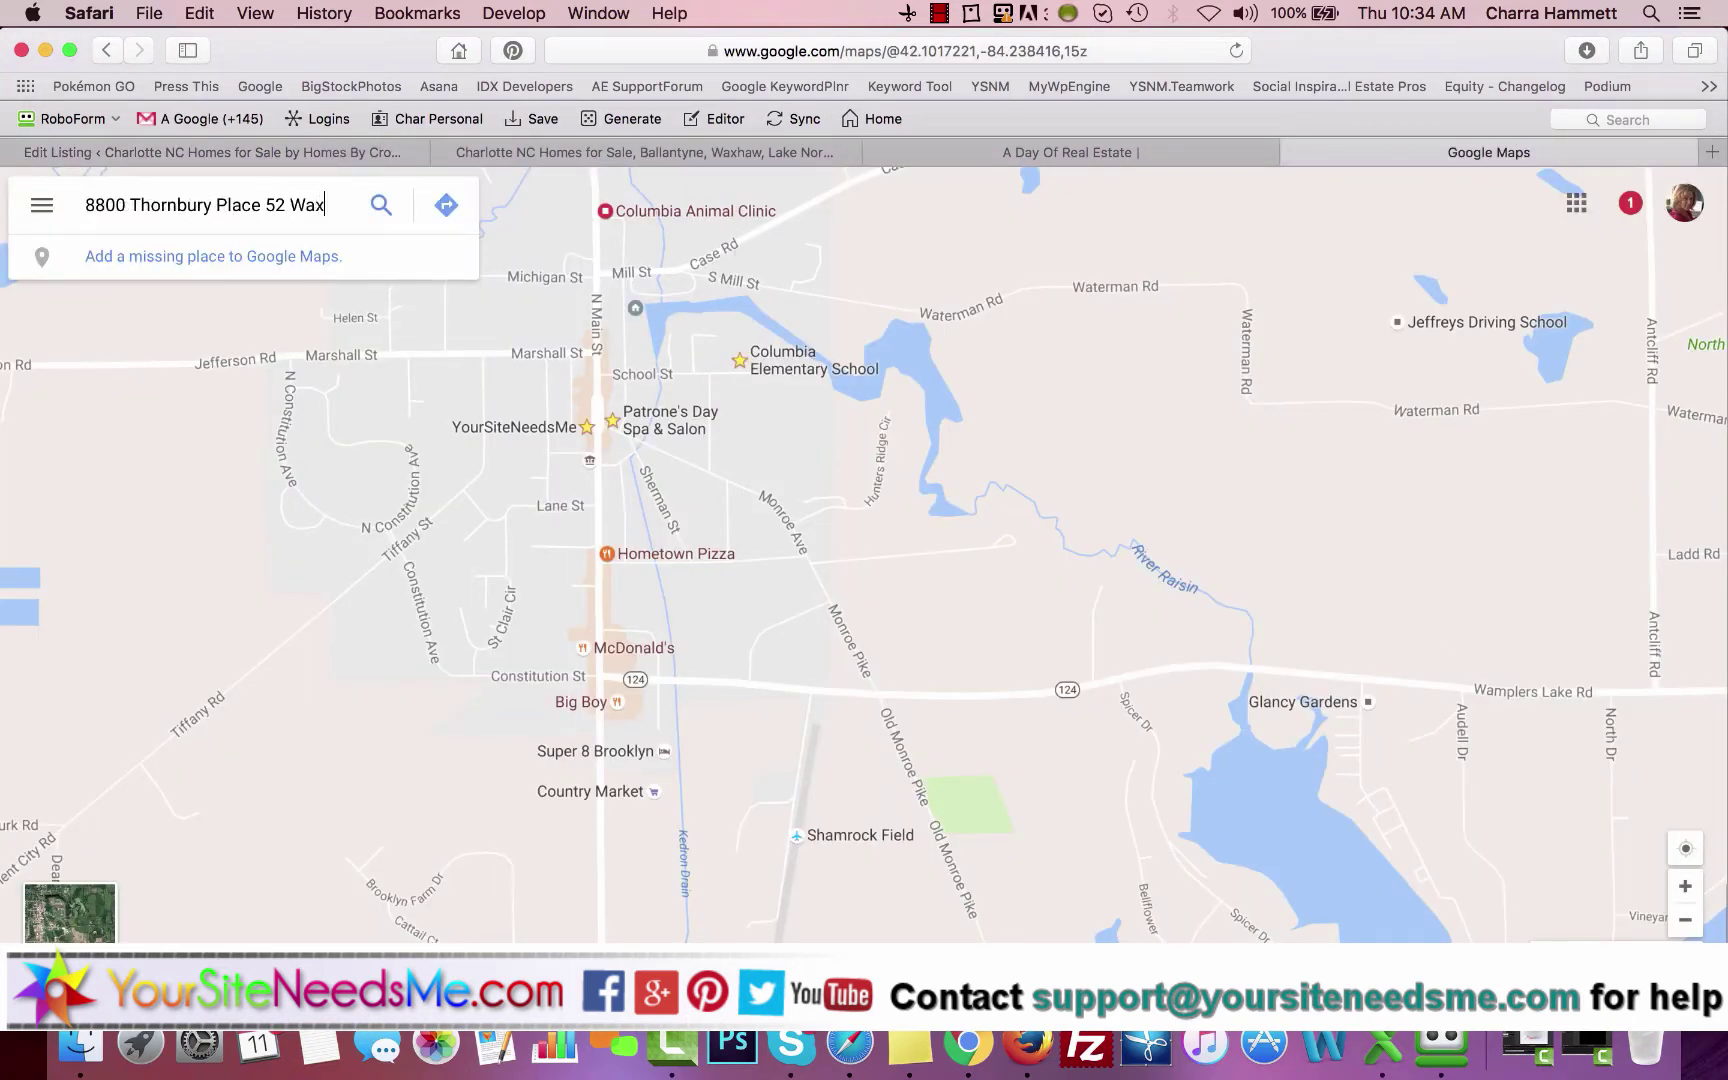
type("axhaw")
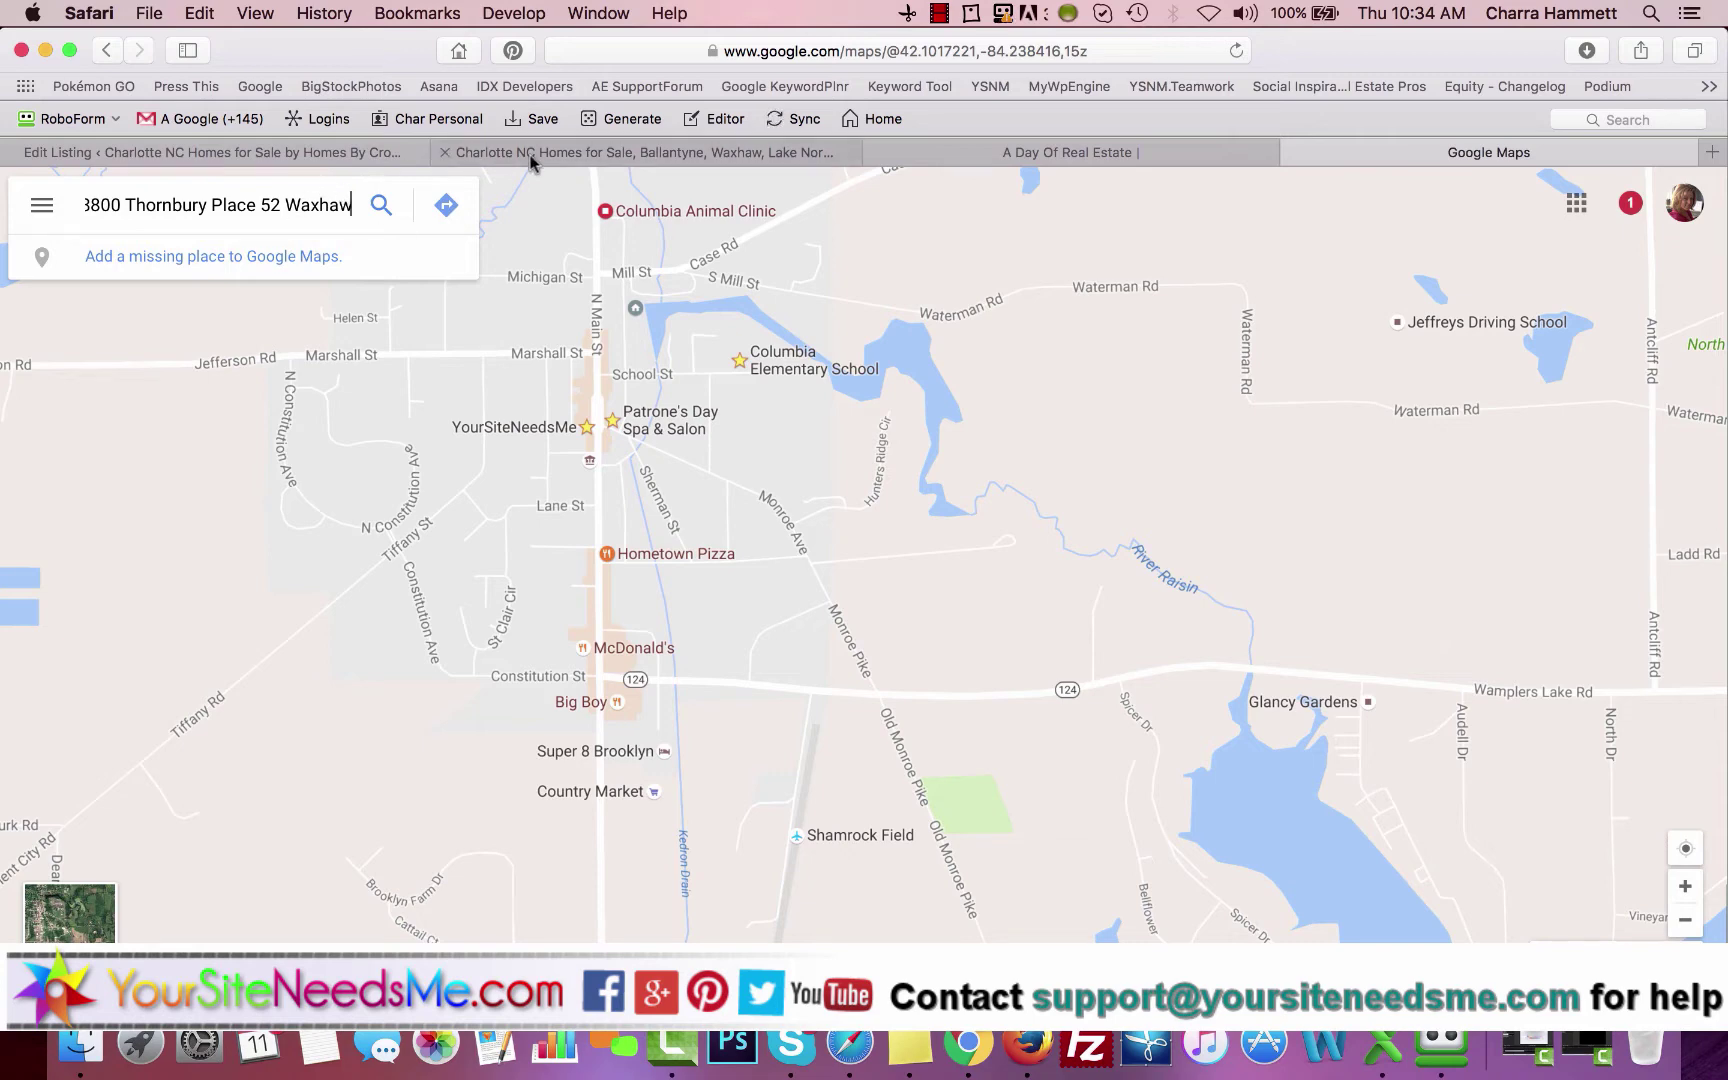
left_click(312, 148)
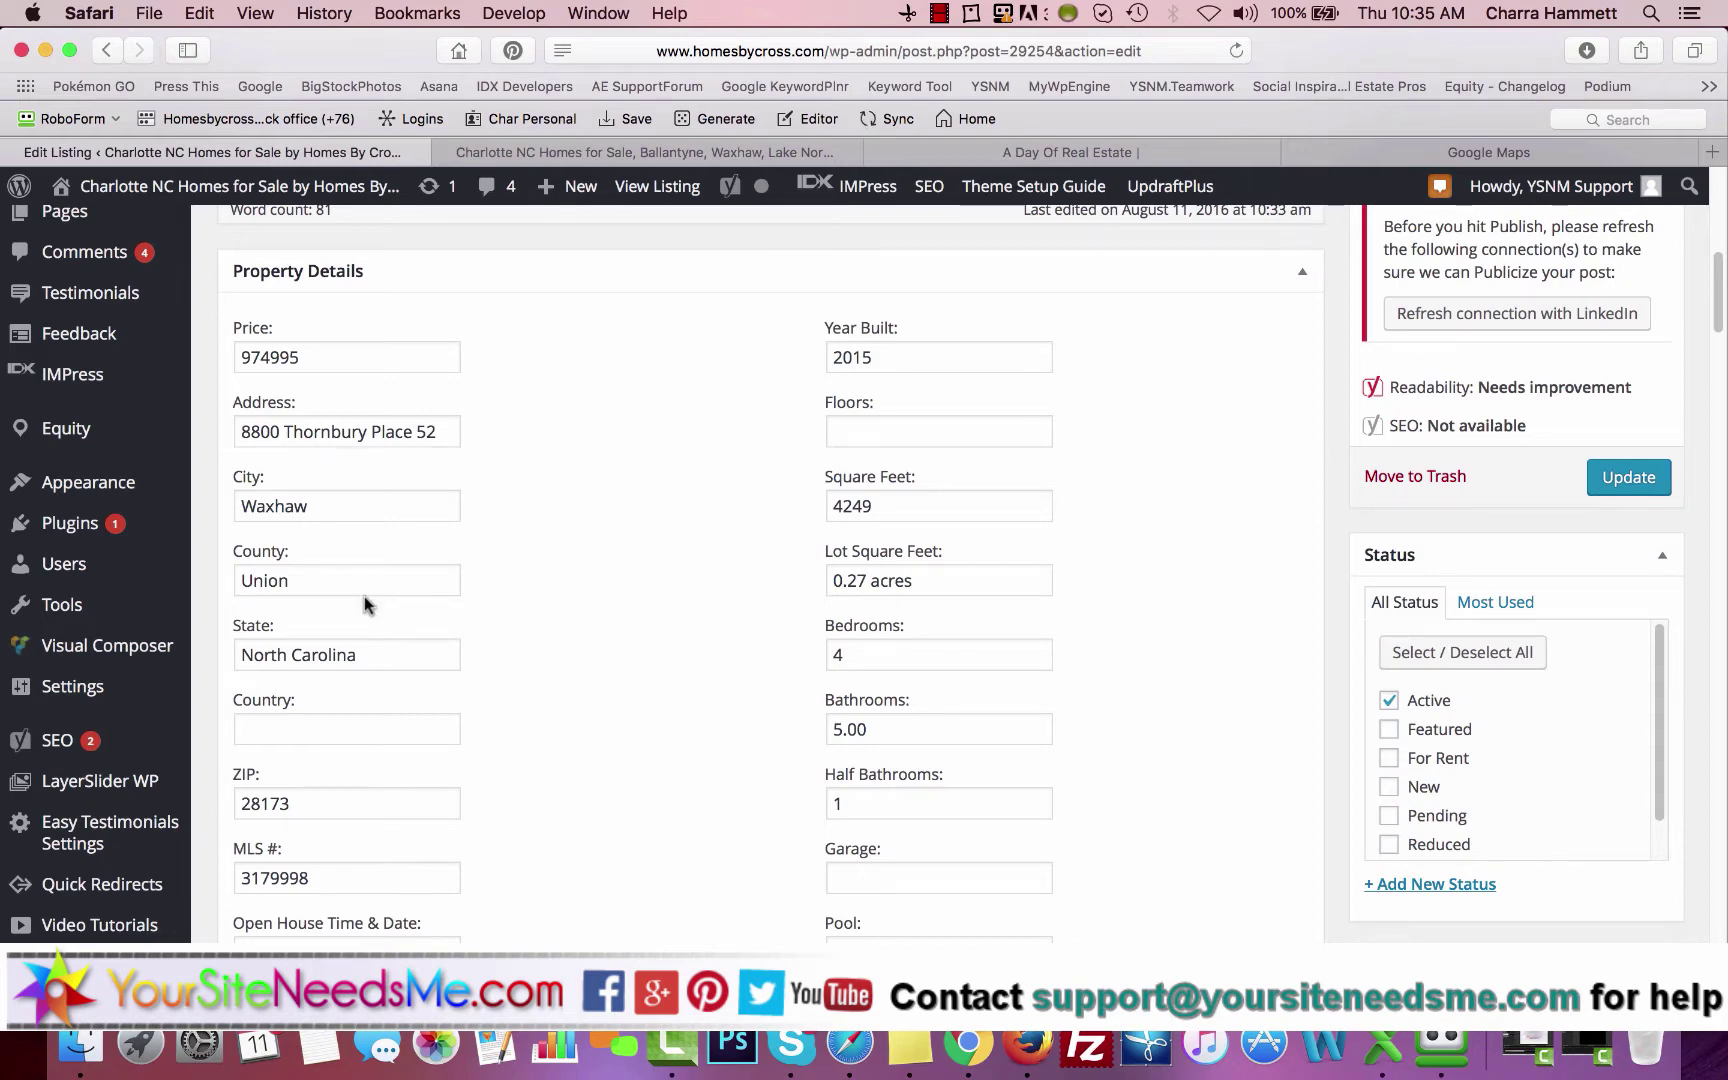
scroll(365, 603, "down", 2)
double_click(318, 714)
key("super+c")
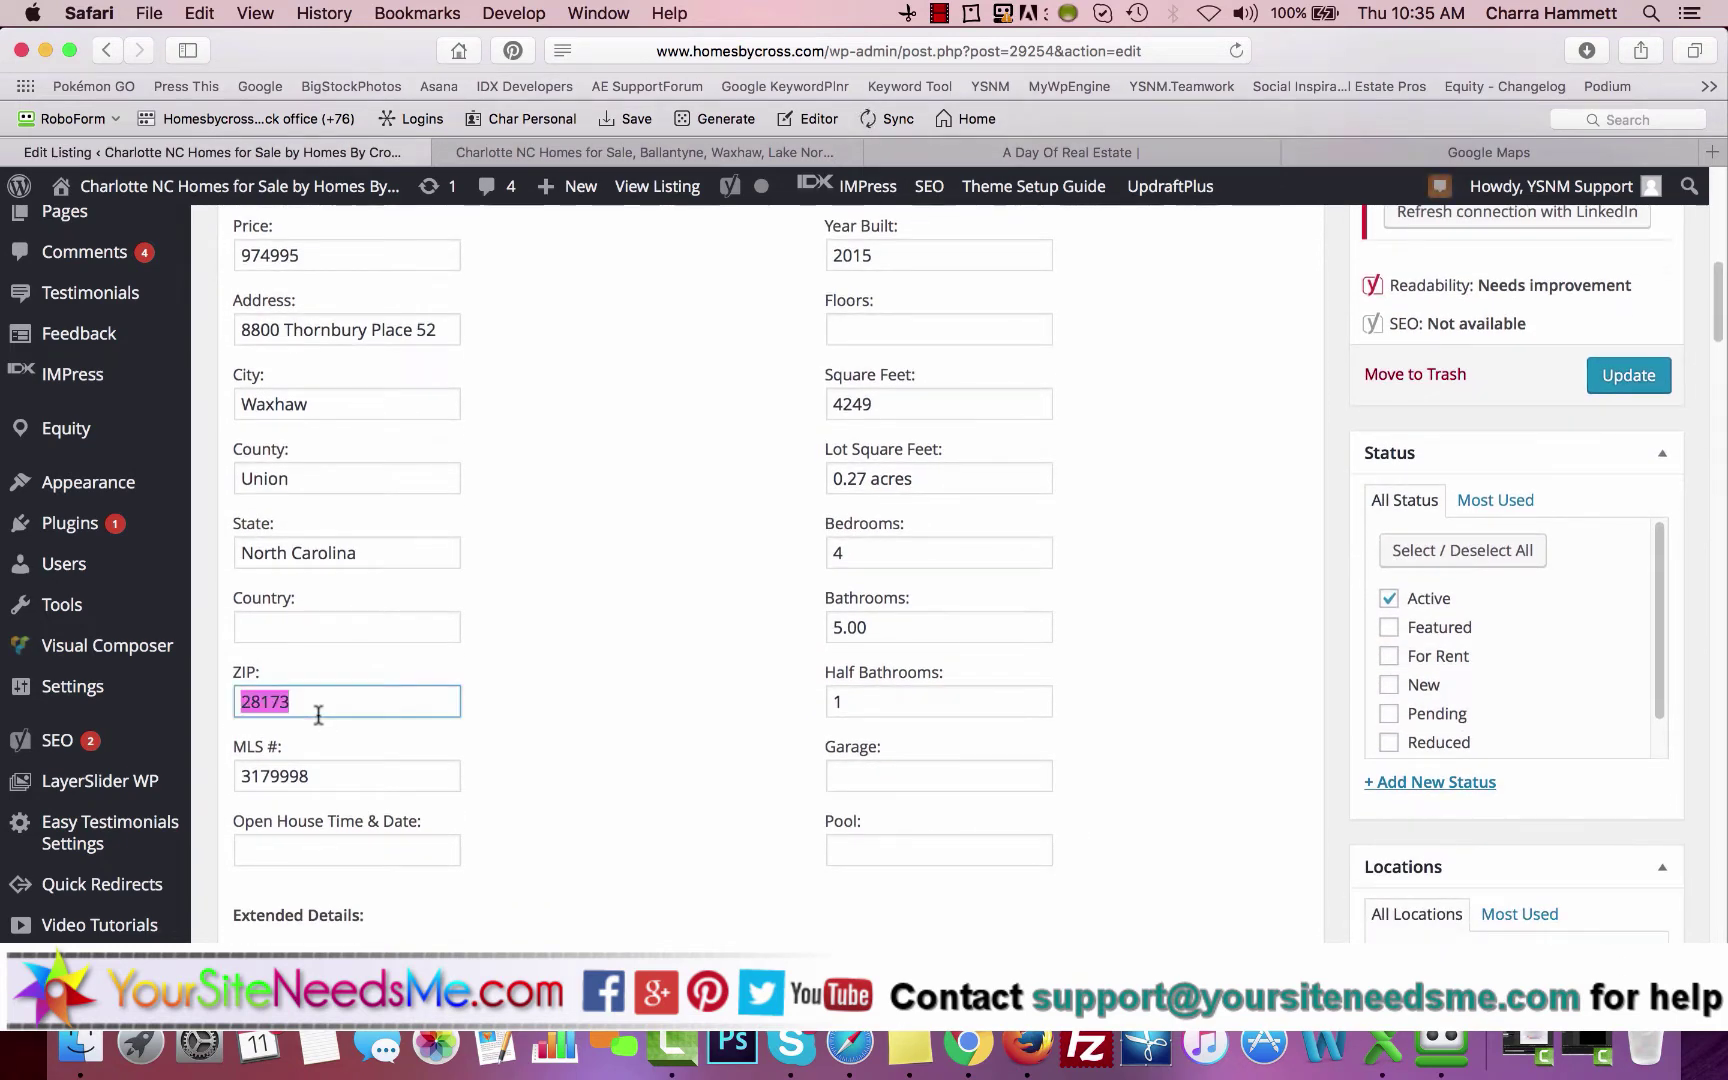
left_click(1488, 145)
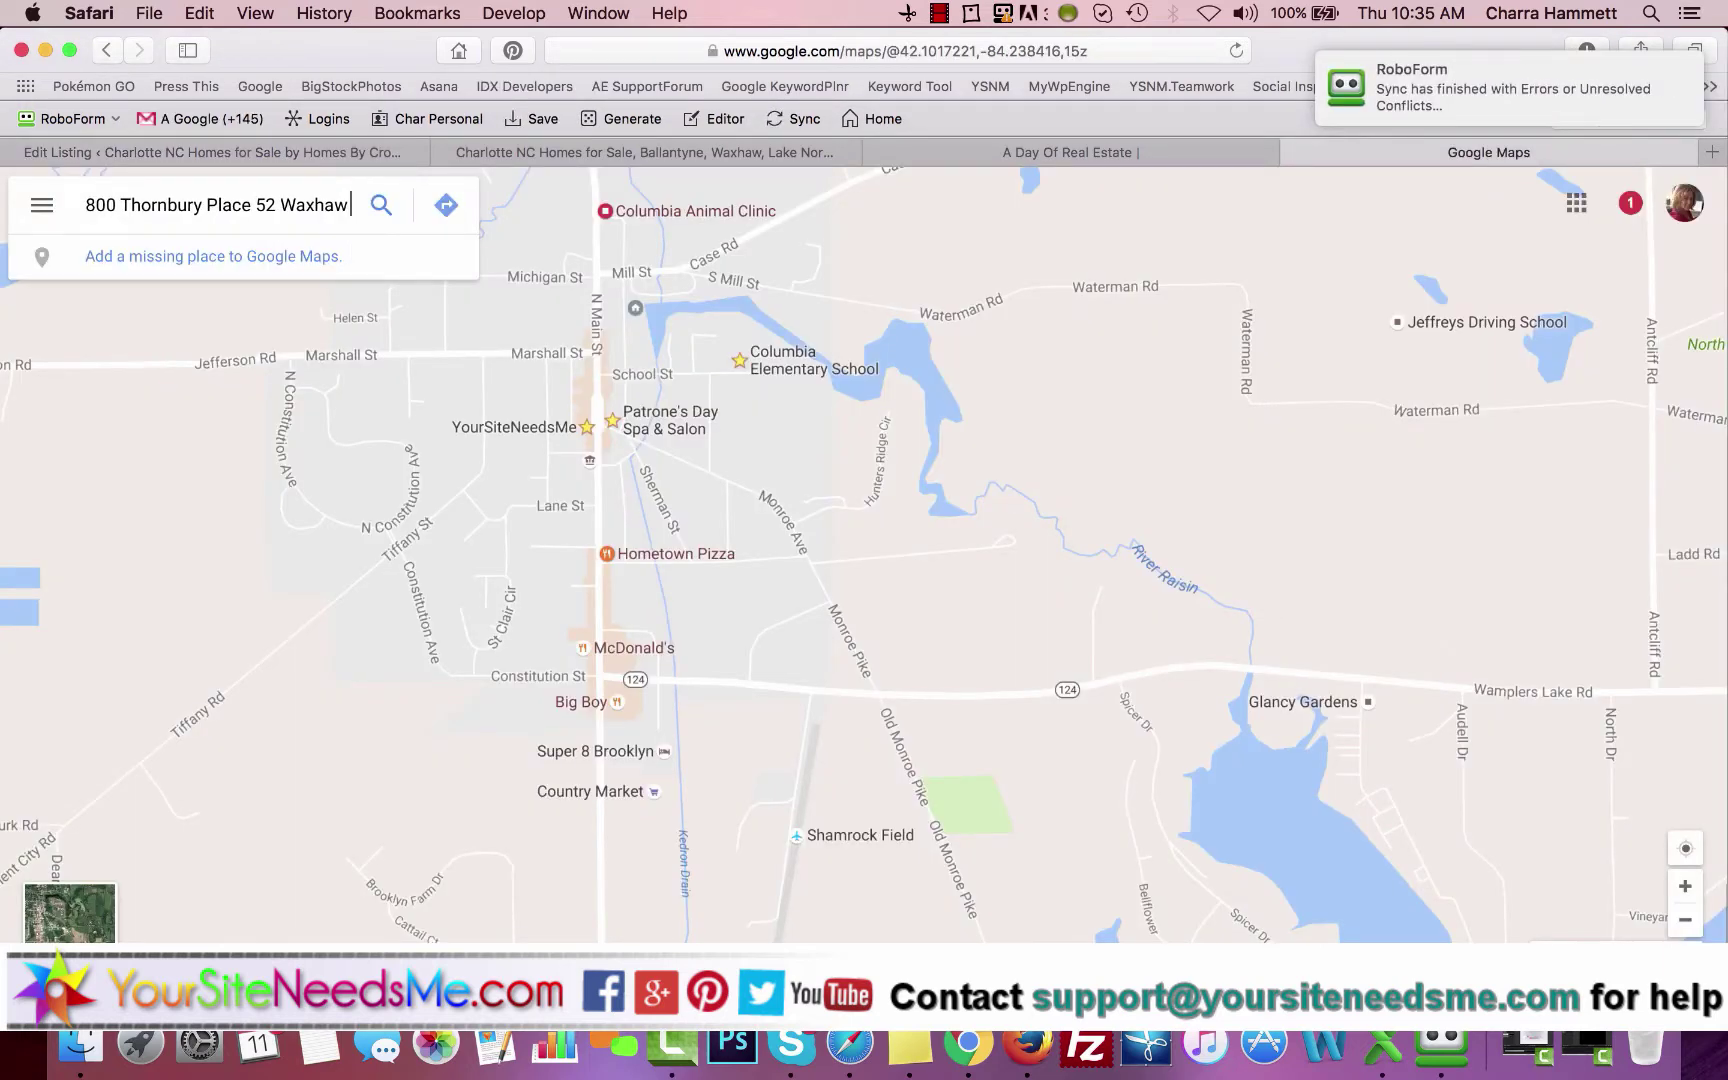
key("super+v")
key("Return")
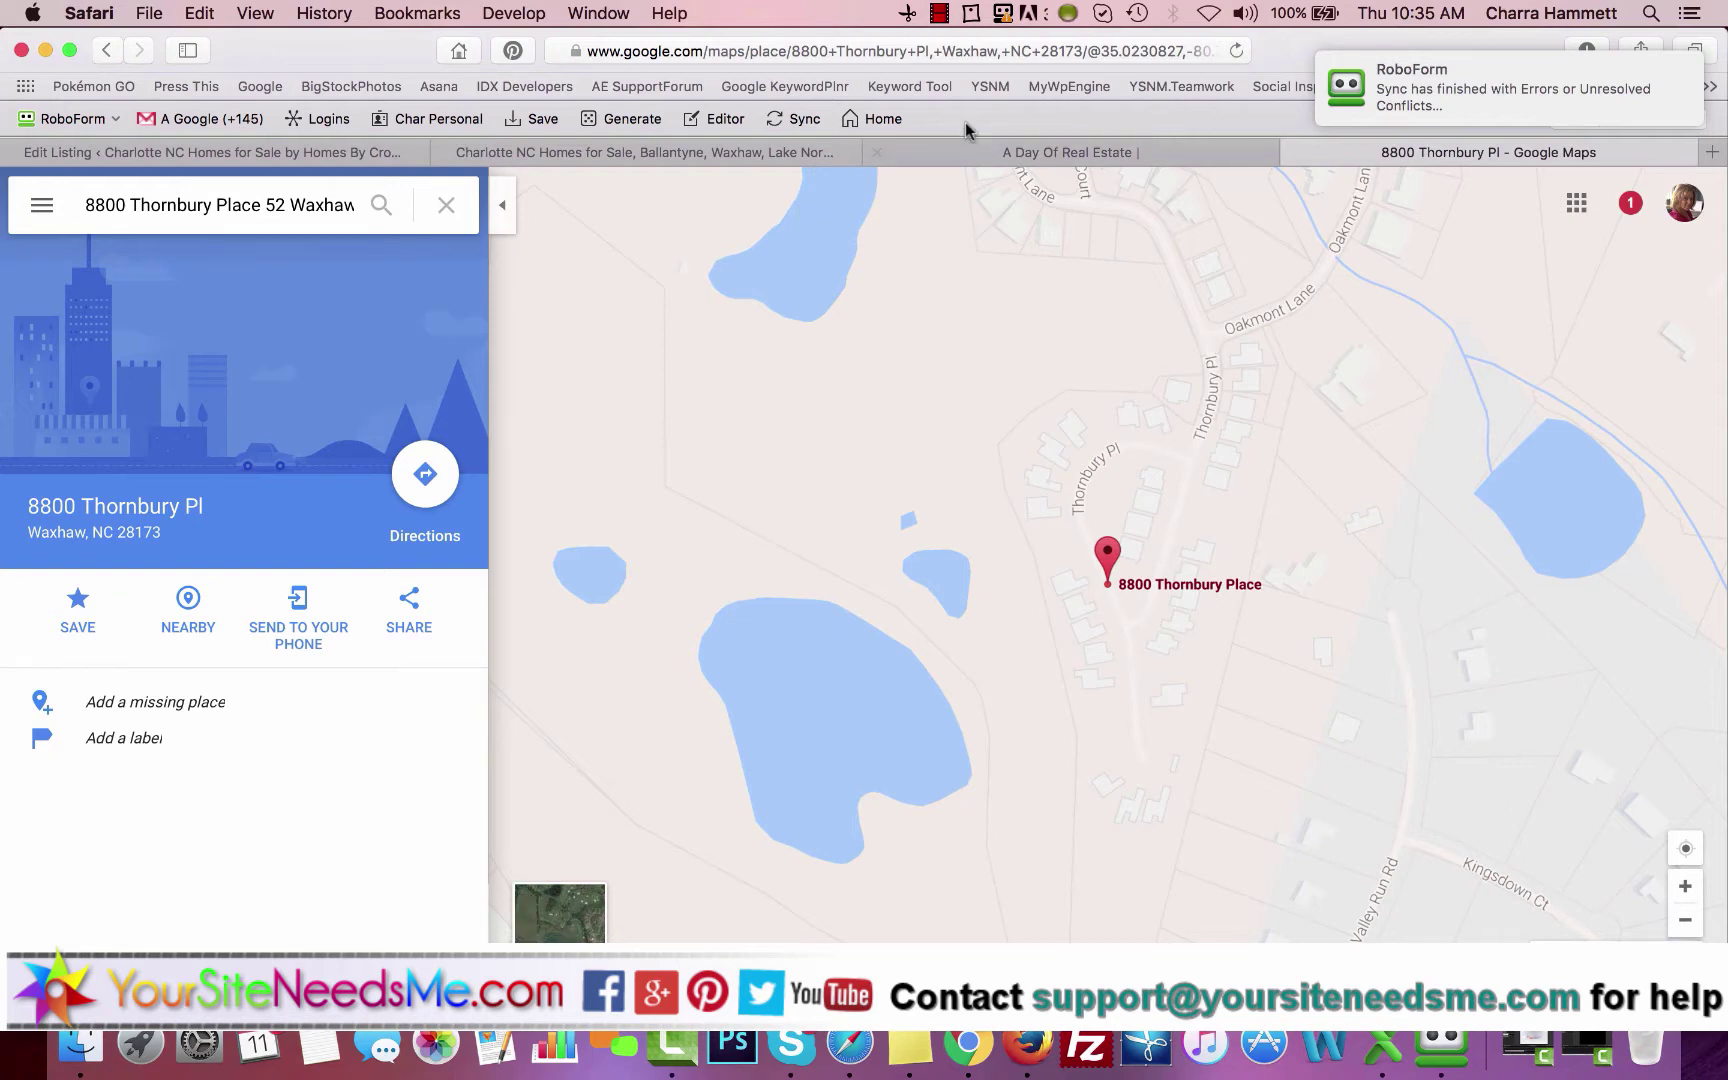
Select the coordinates 35.0230827,-80.7895933 in the map's web address.
left_click(1103, 50)
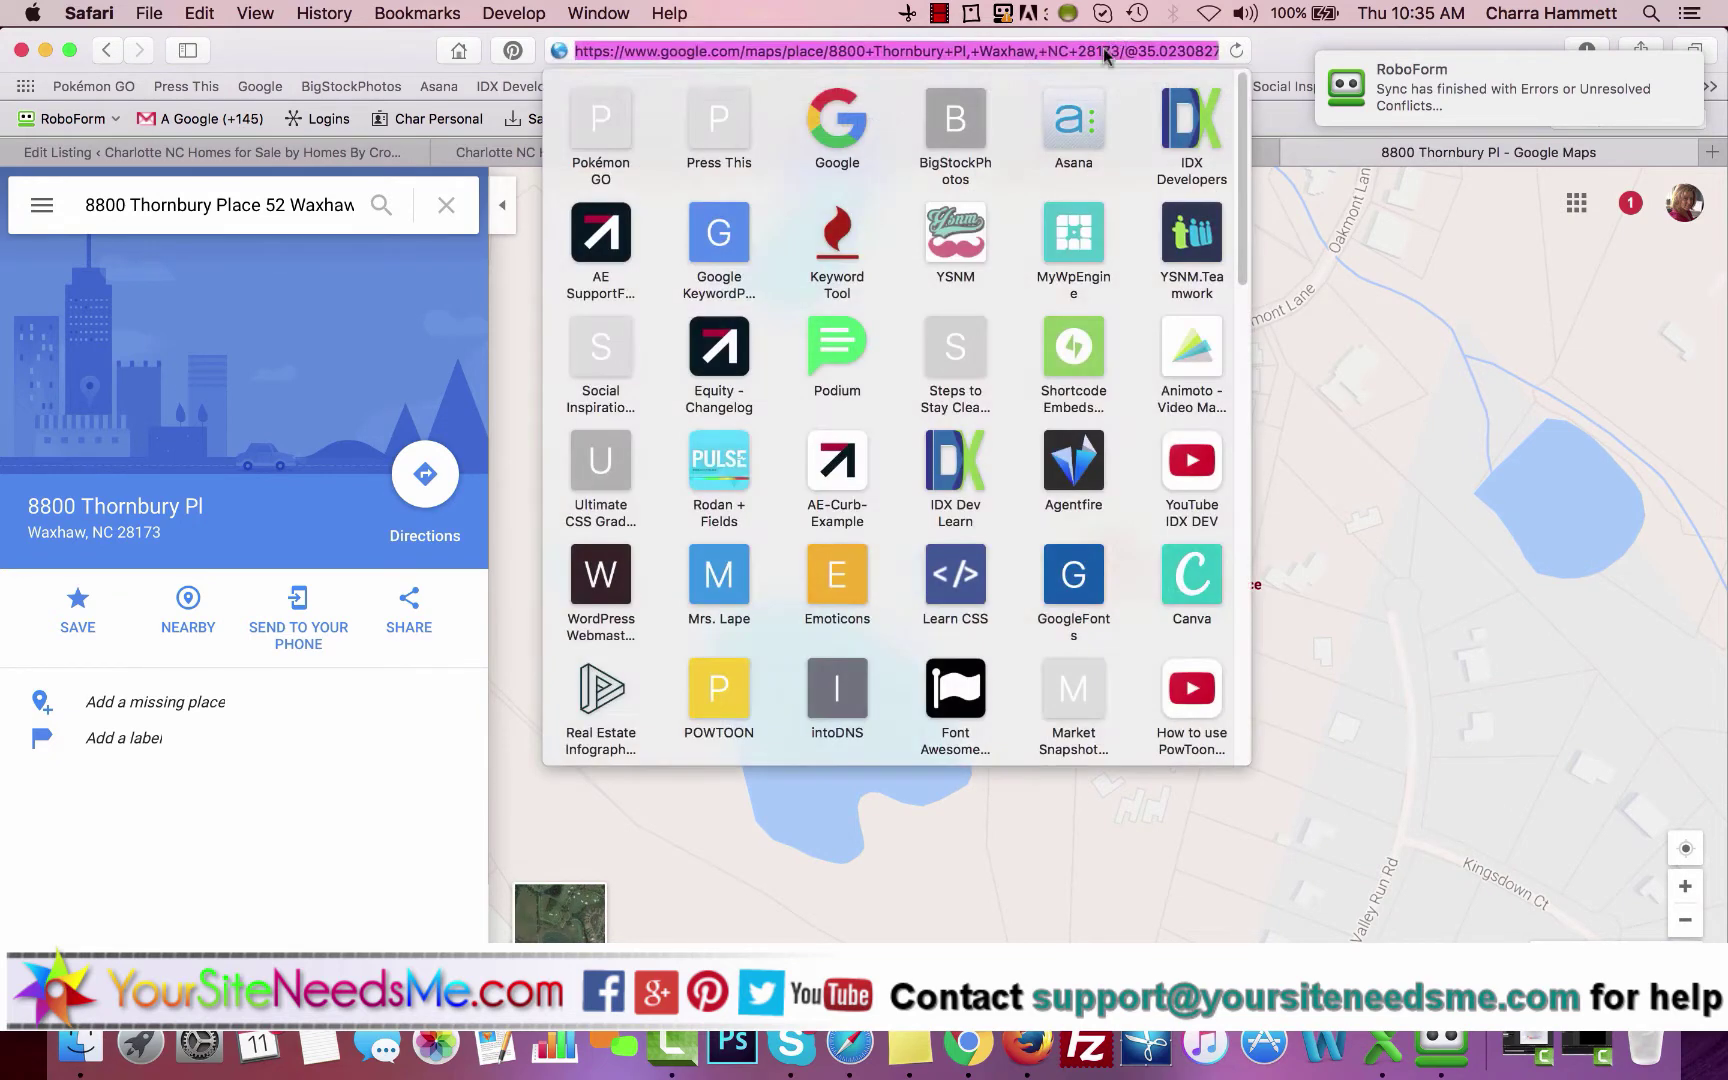
left_click(1140, 50)
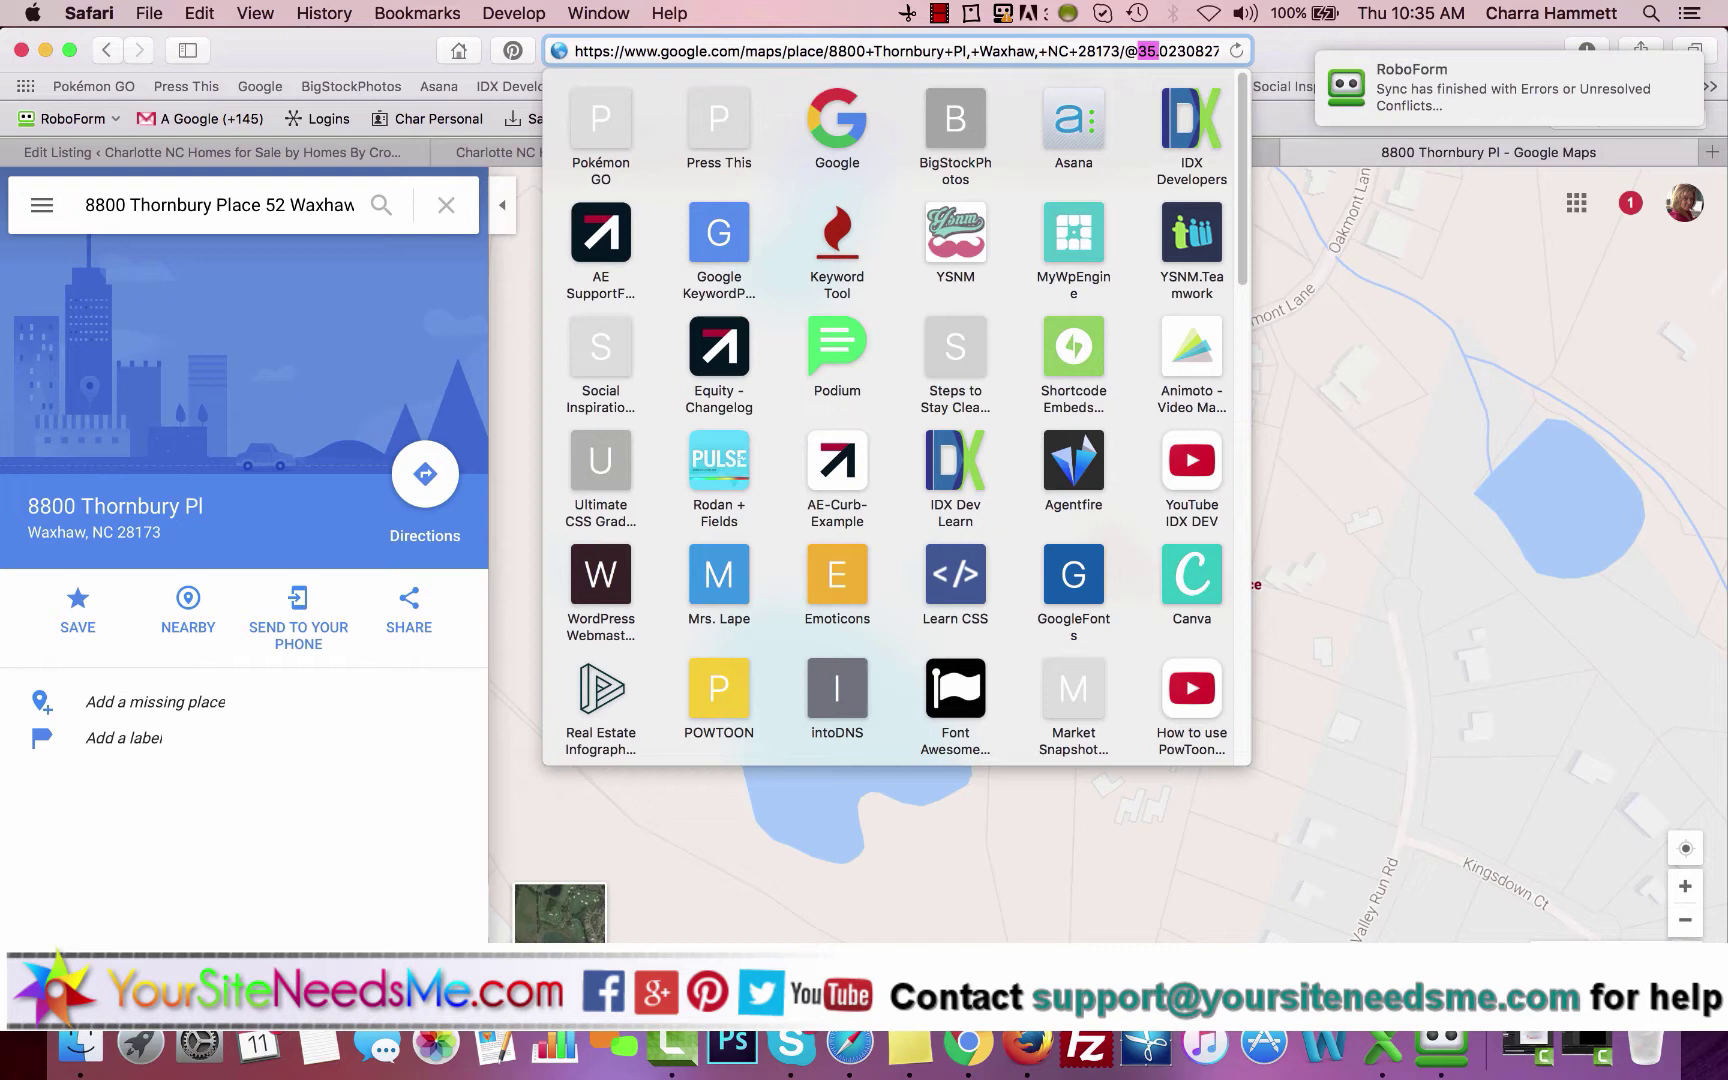
left_click_drag(1215, 50, 983, 50)
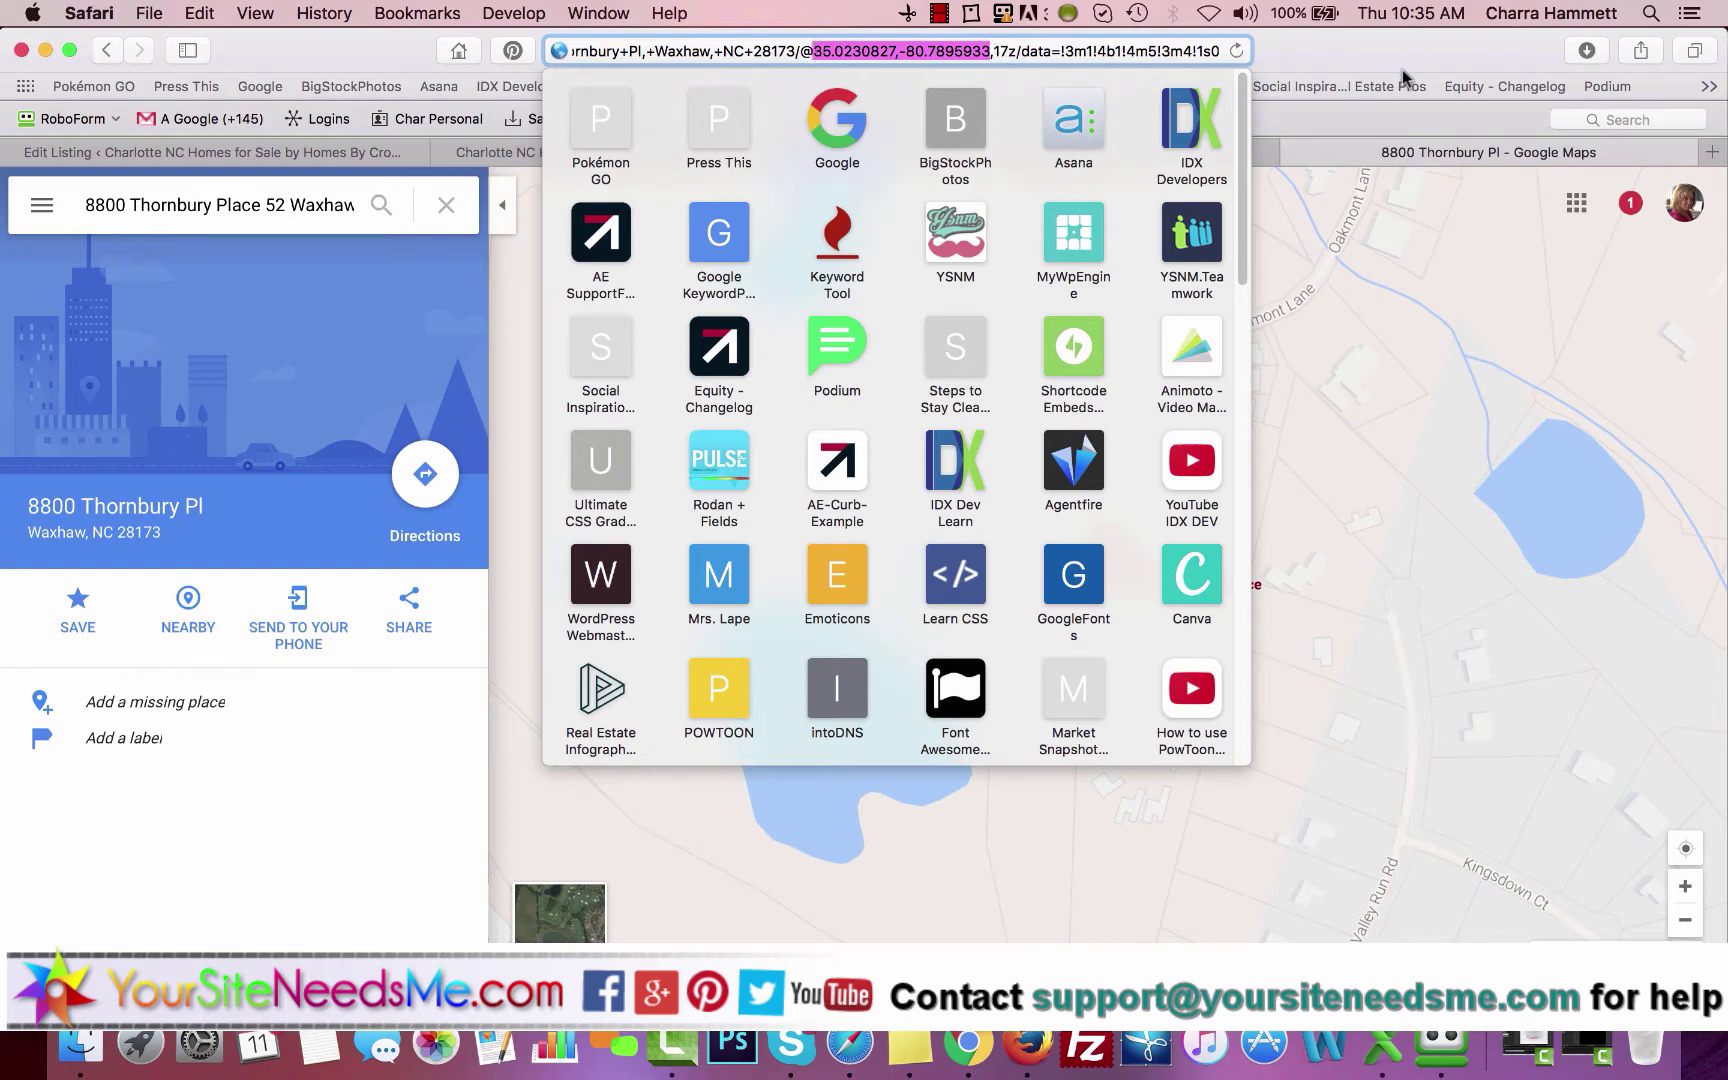
key("super+c")
Scroll to the listing's Map Options latitude field, undoing a stray 28173 entry.
left_click(360, 151)
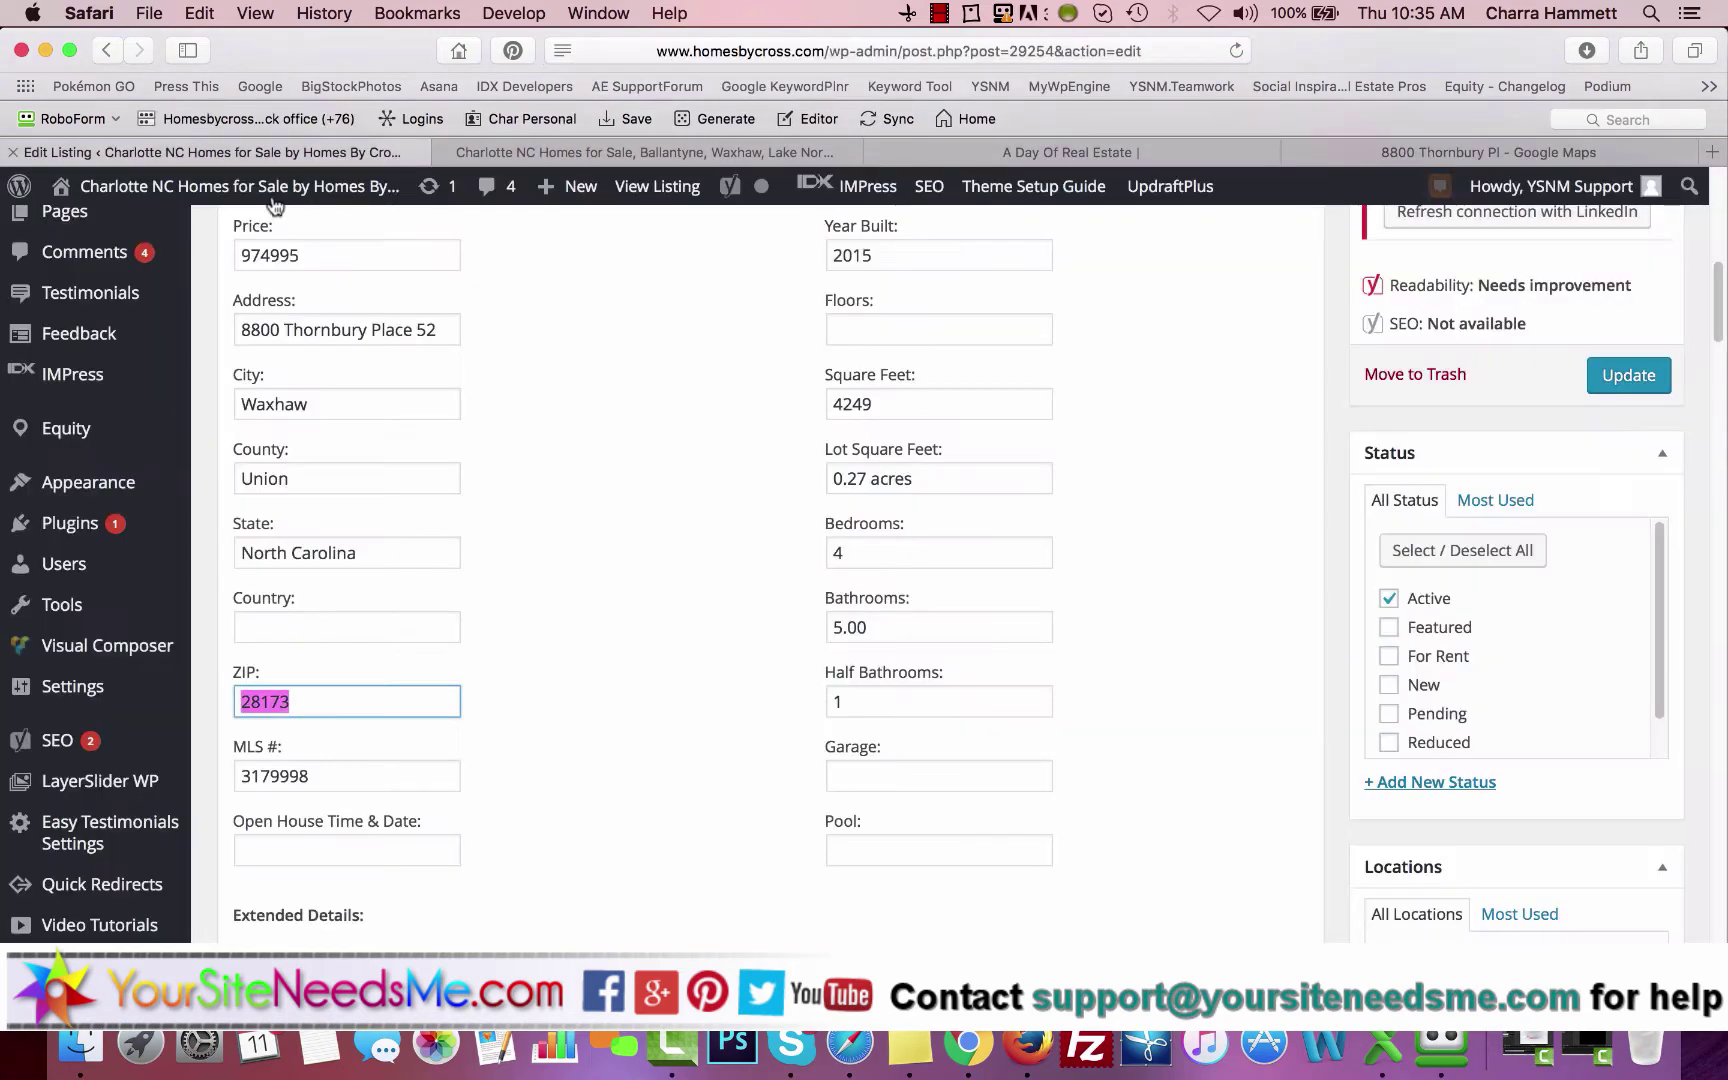
scroll(525, 721, "down", 15)
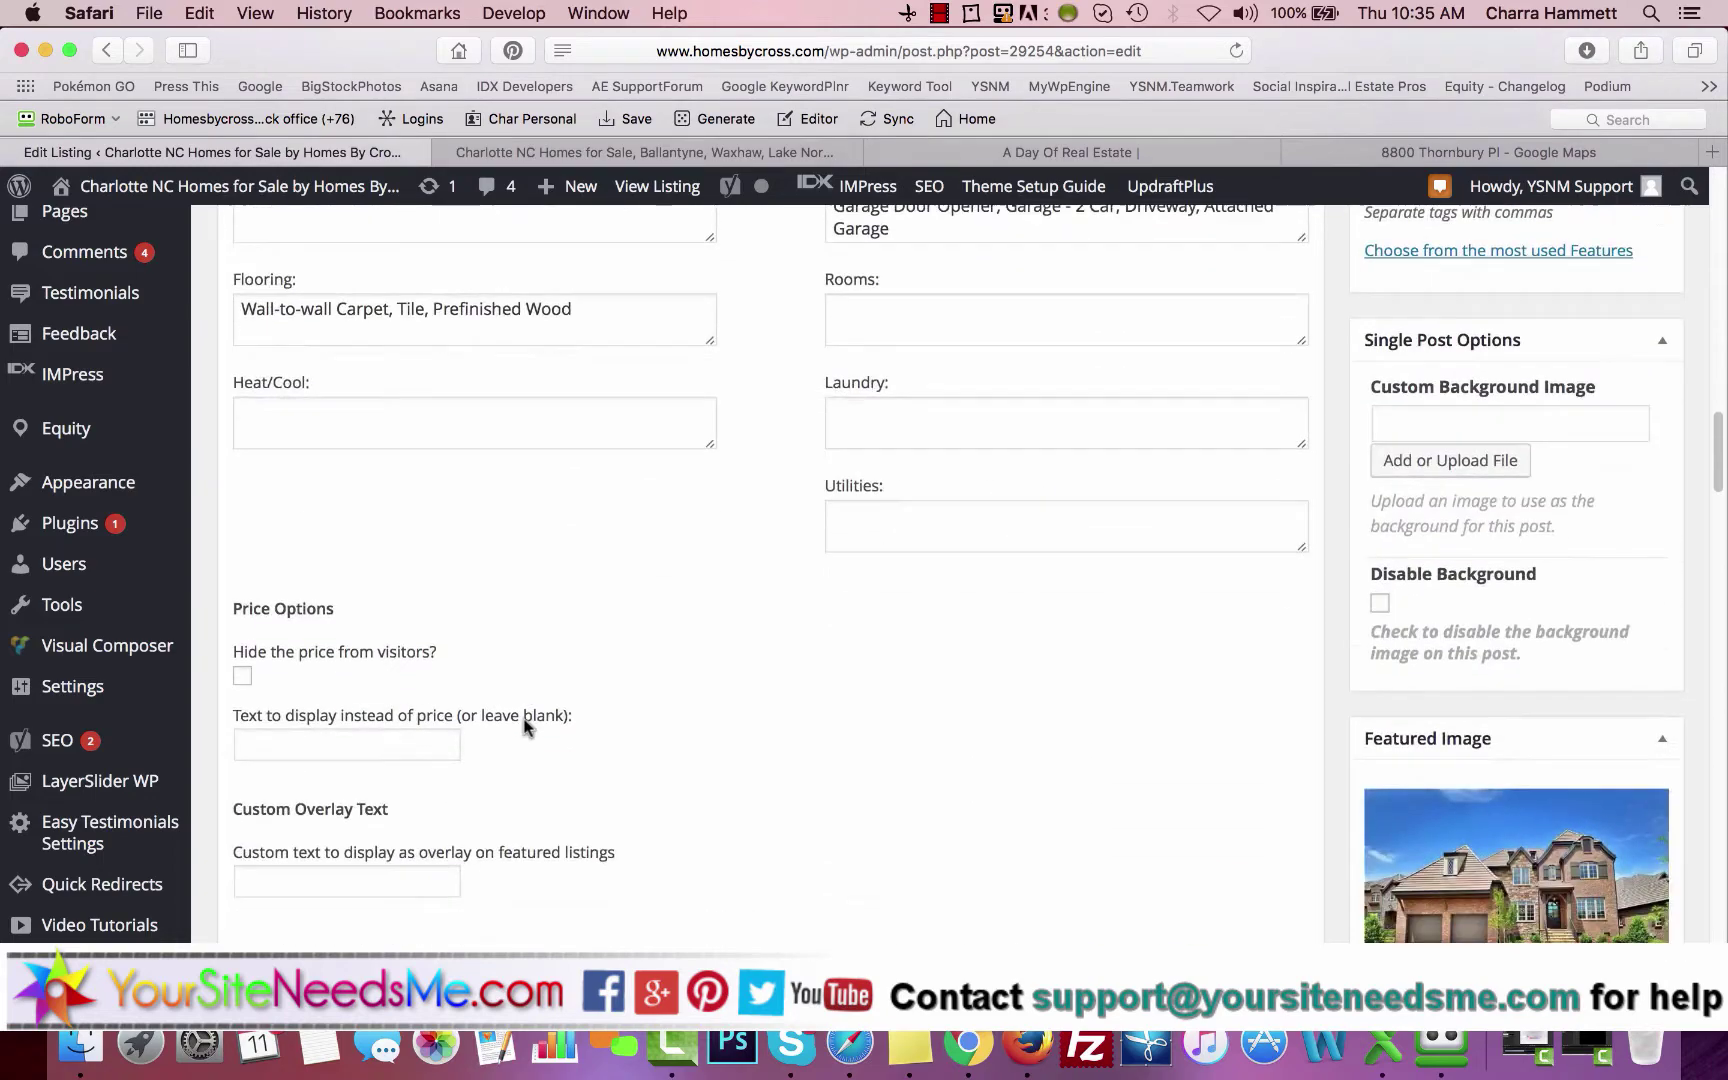
scroll(525, 727, "down", 6)
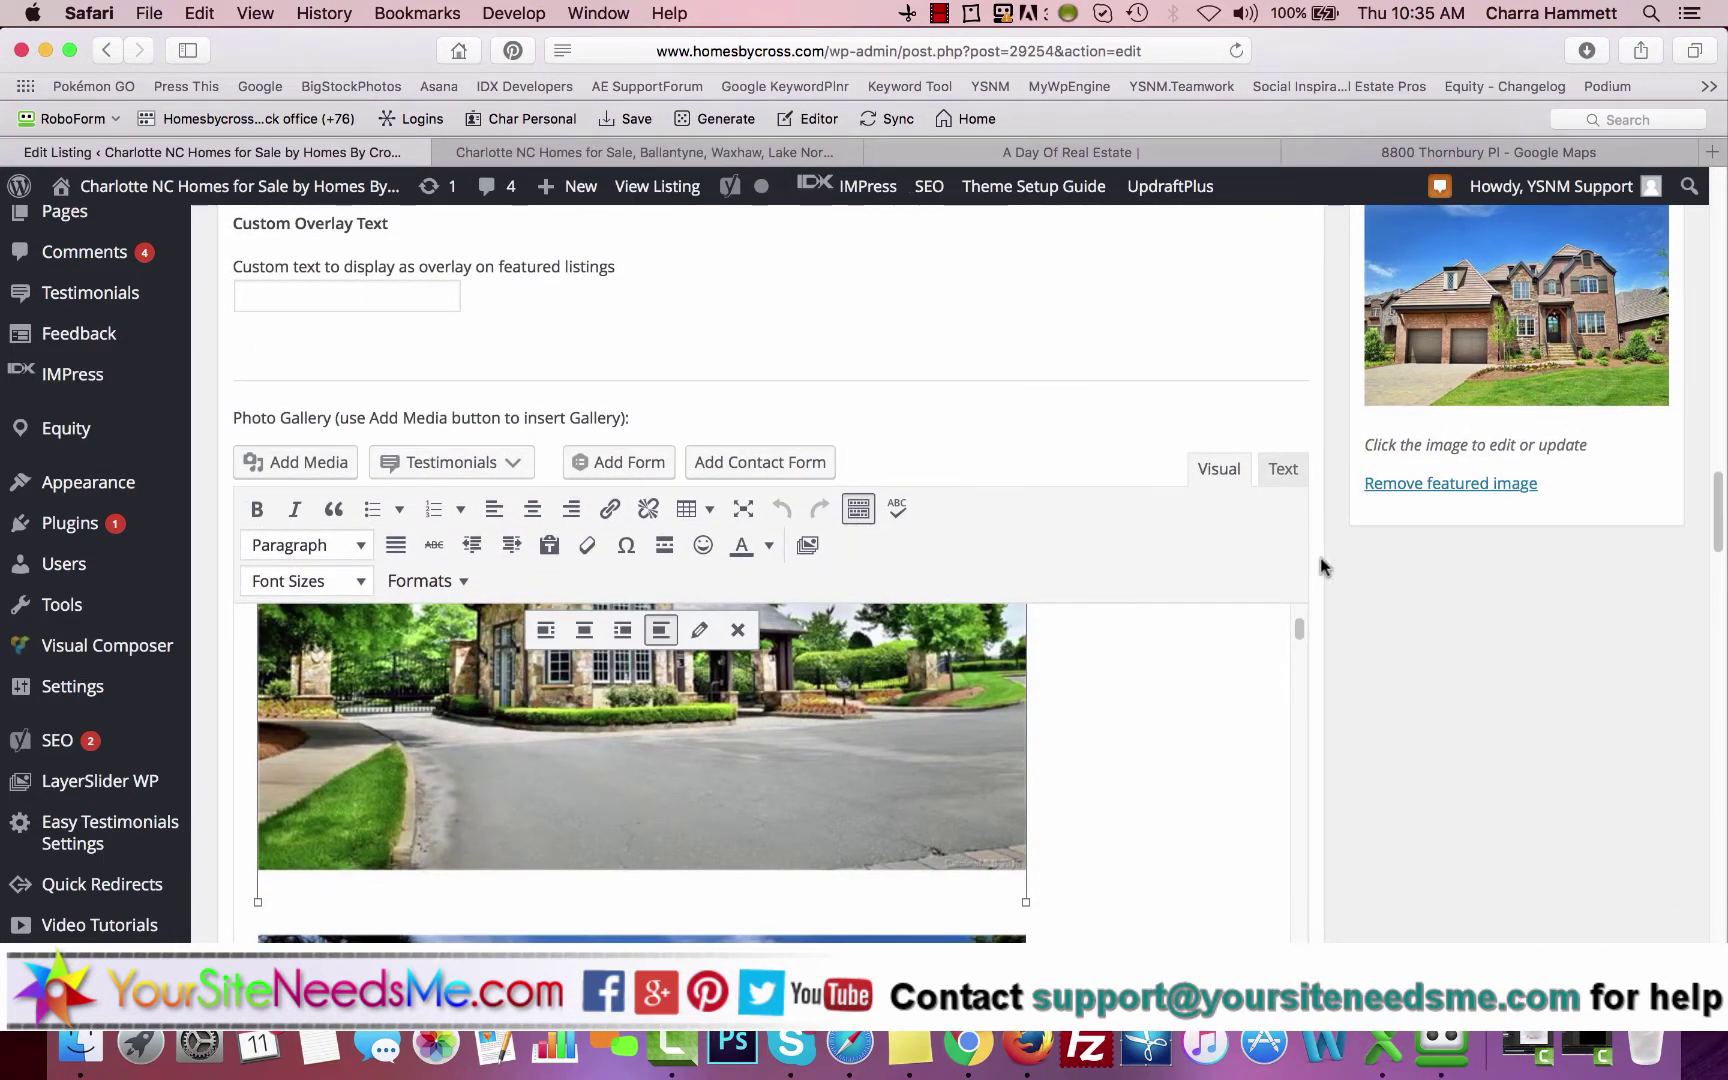
scroll(1321, 566, "down", 10)
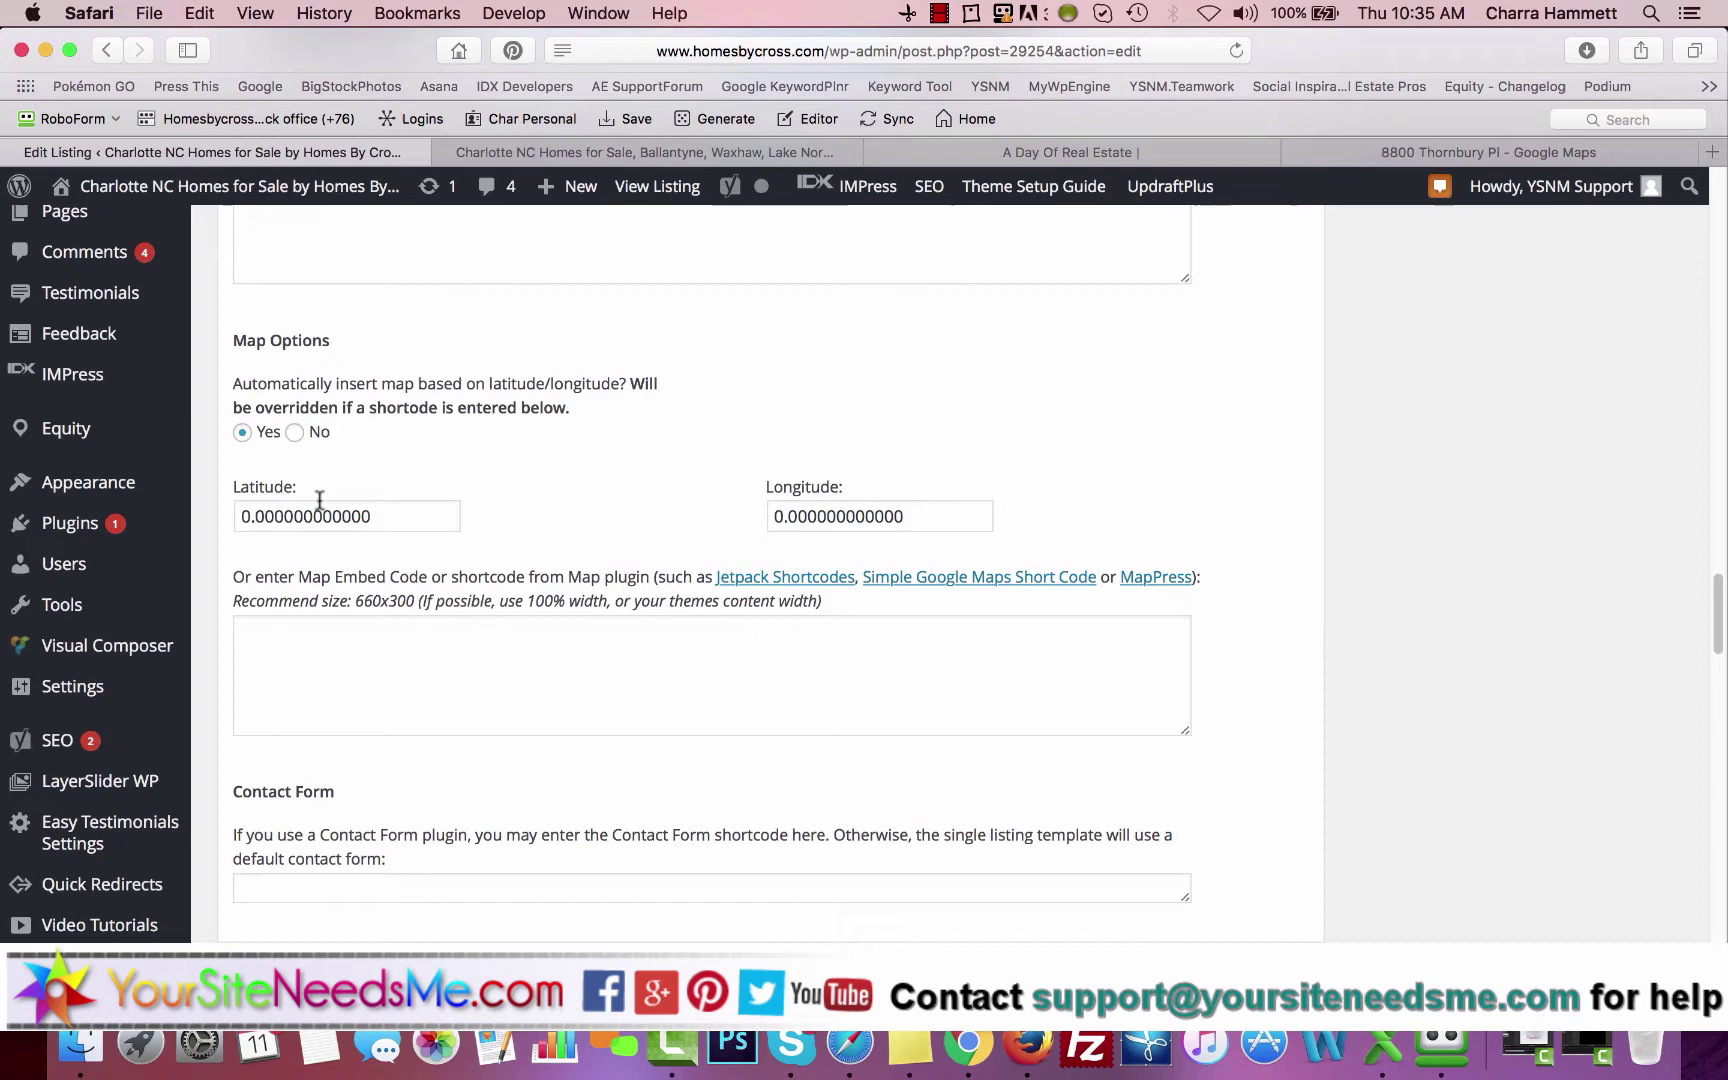
double_click(363, 507)
type("28173")
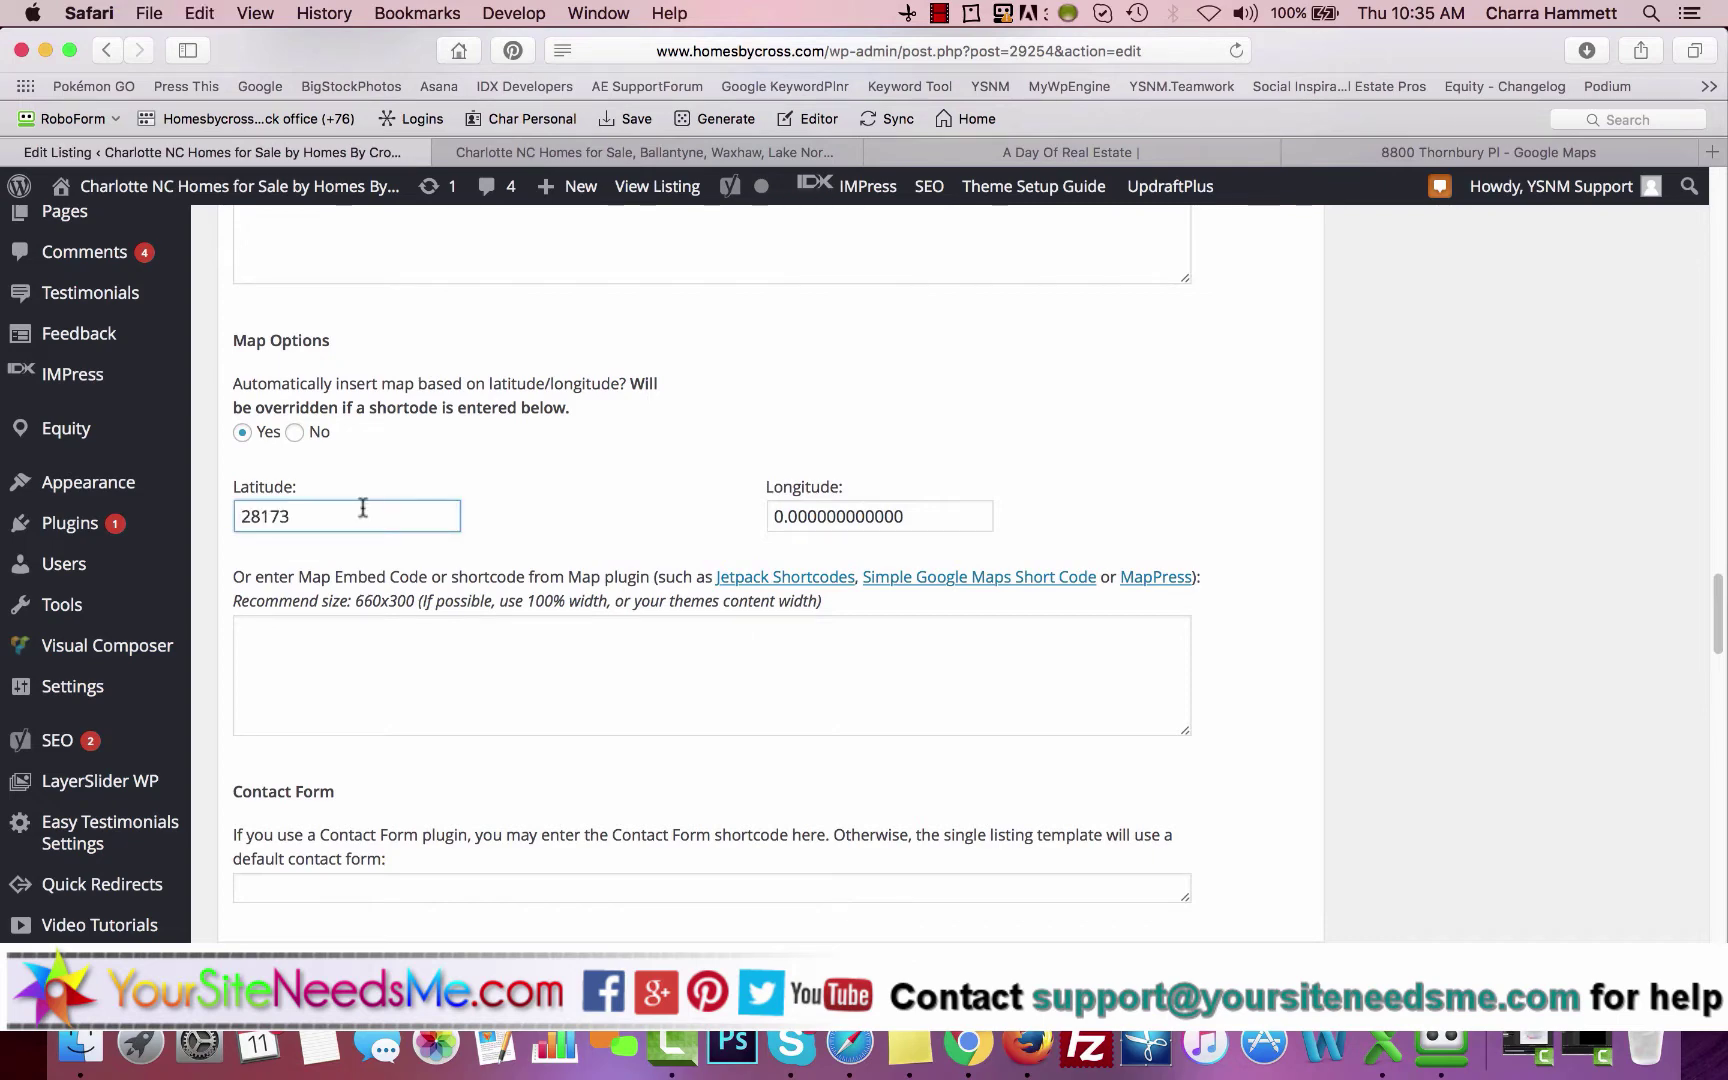
key("super+z")
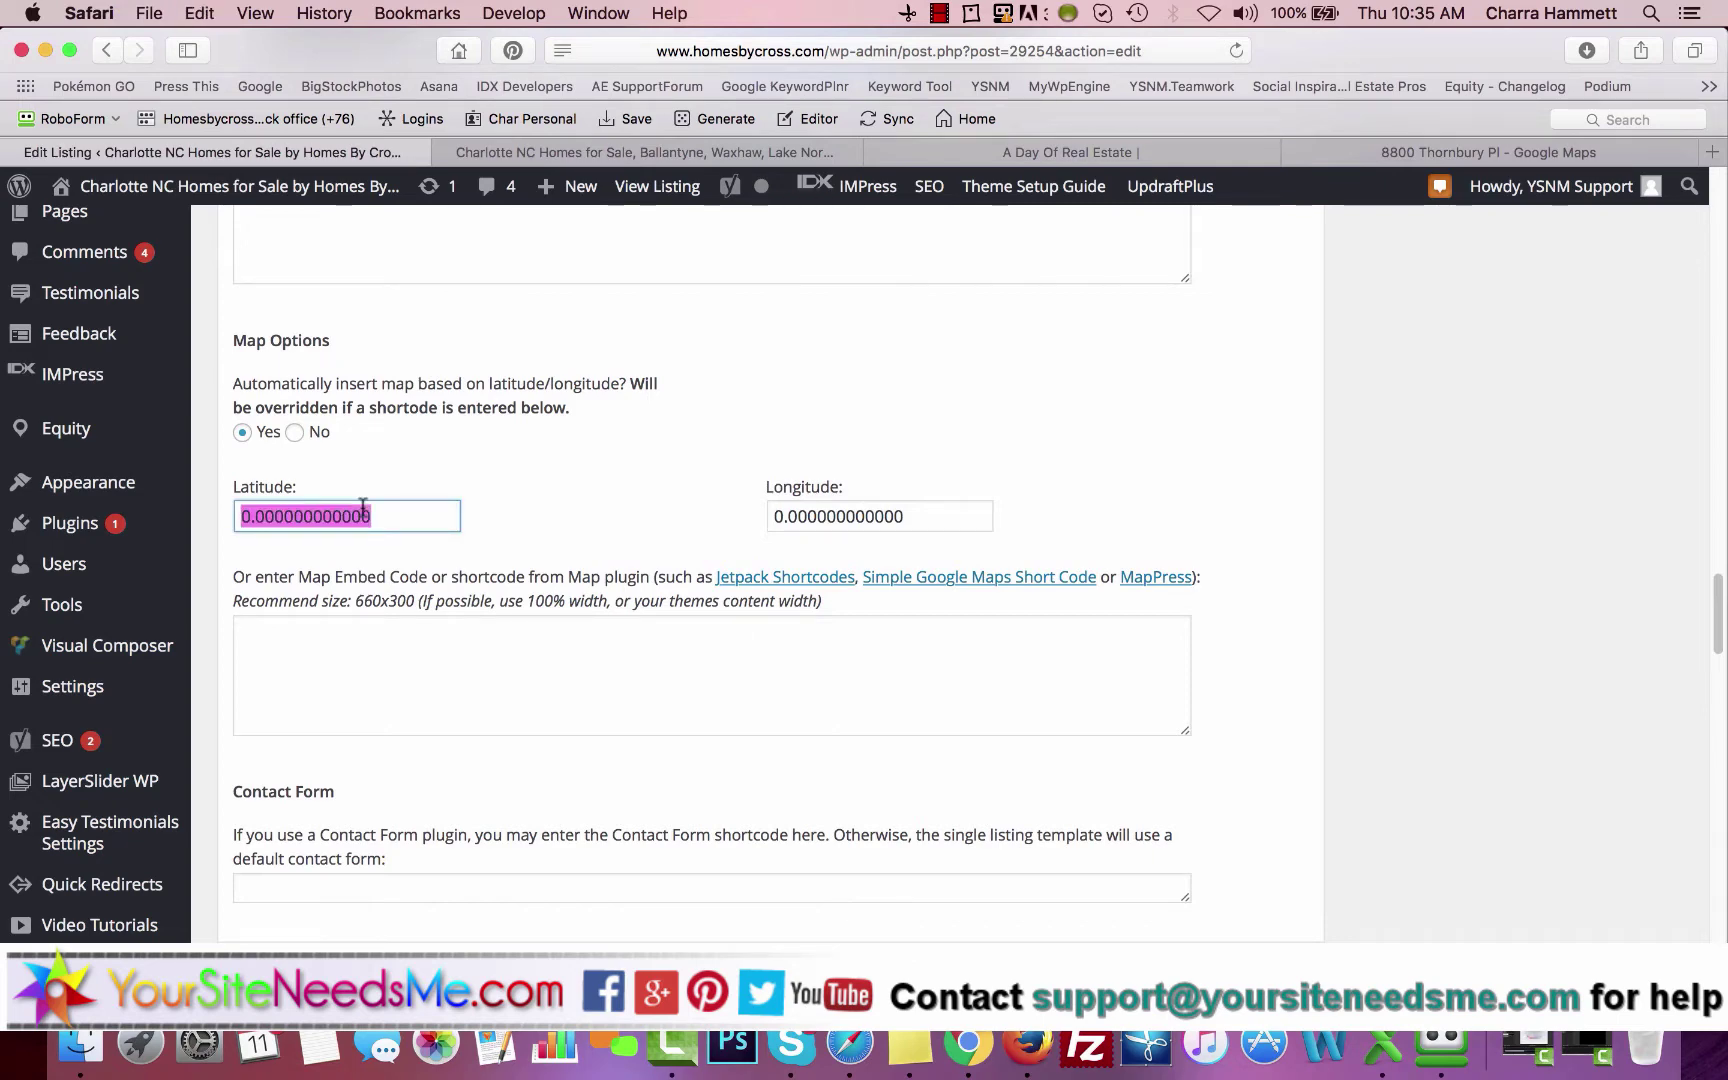
left_click(1430, 157)
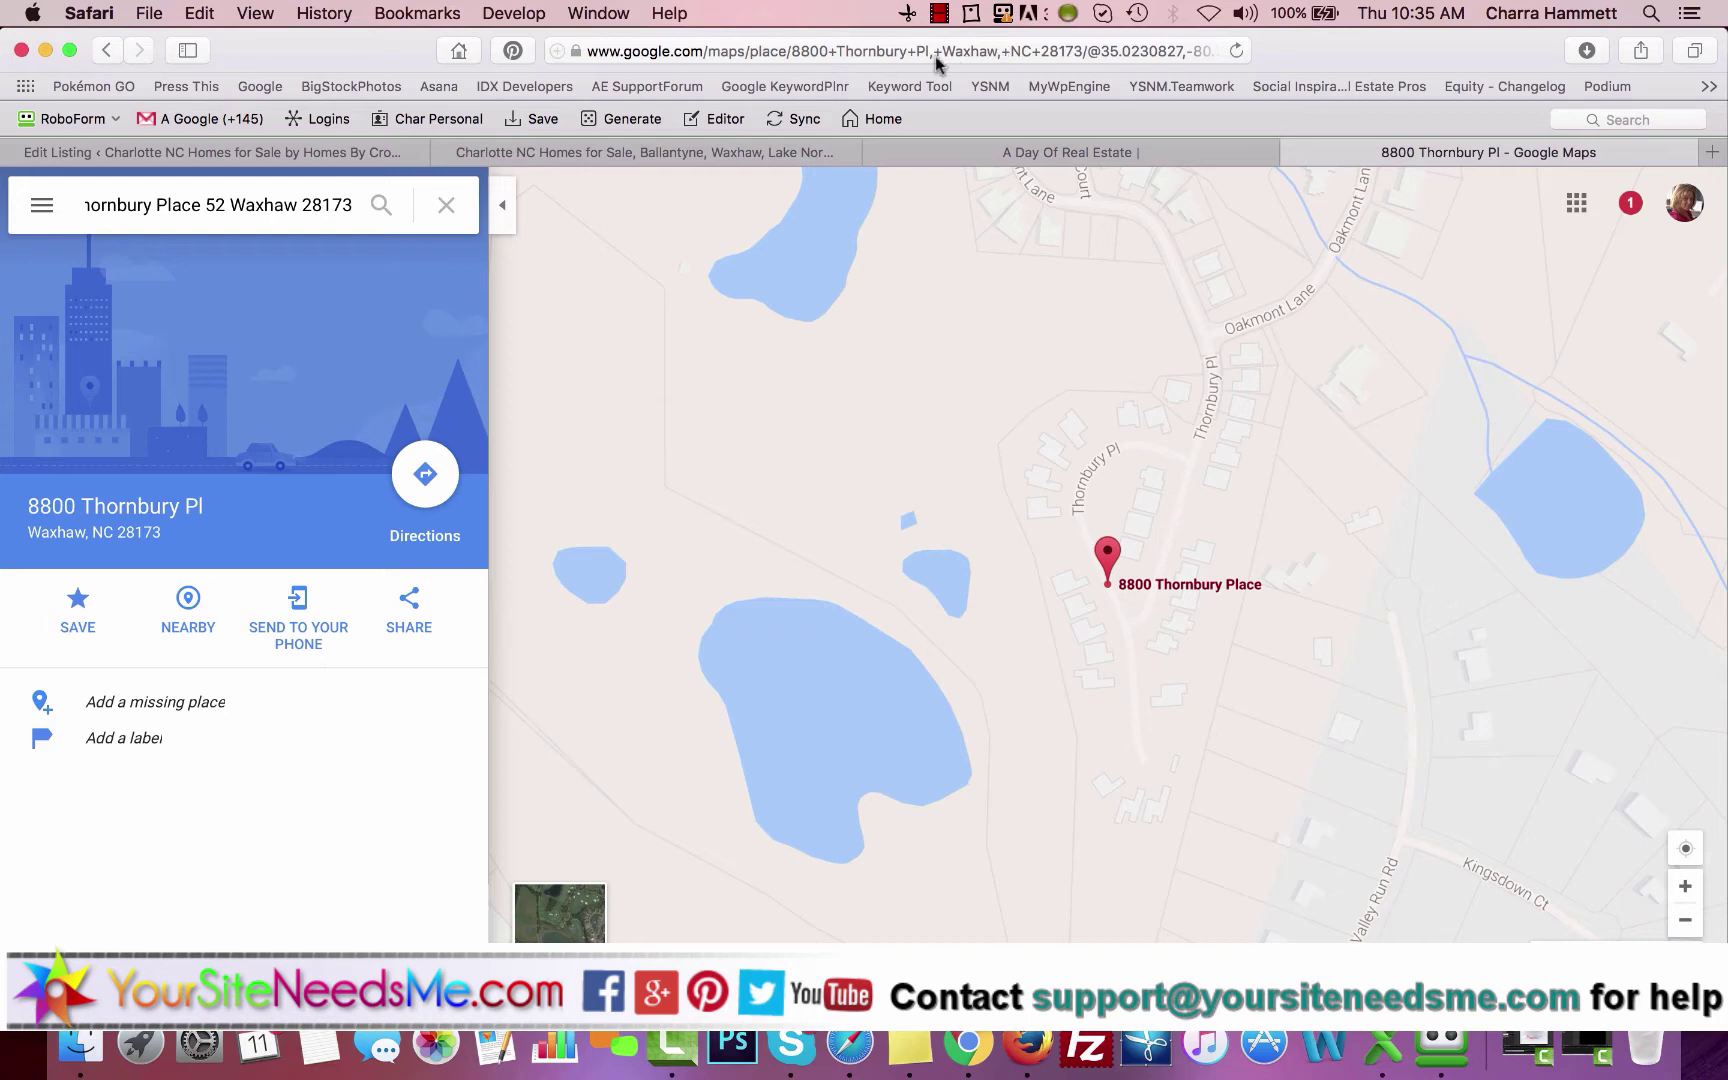
left_click(1061, 53)
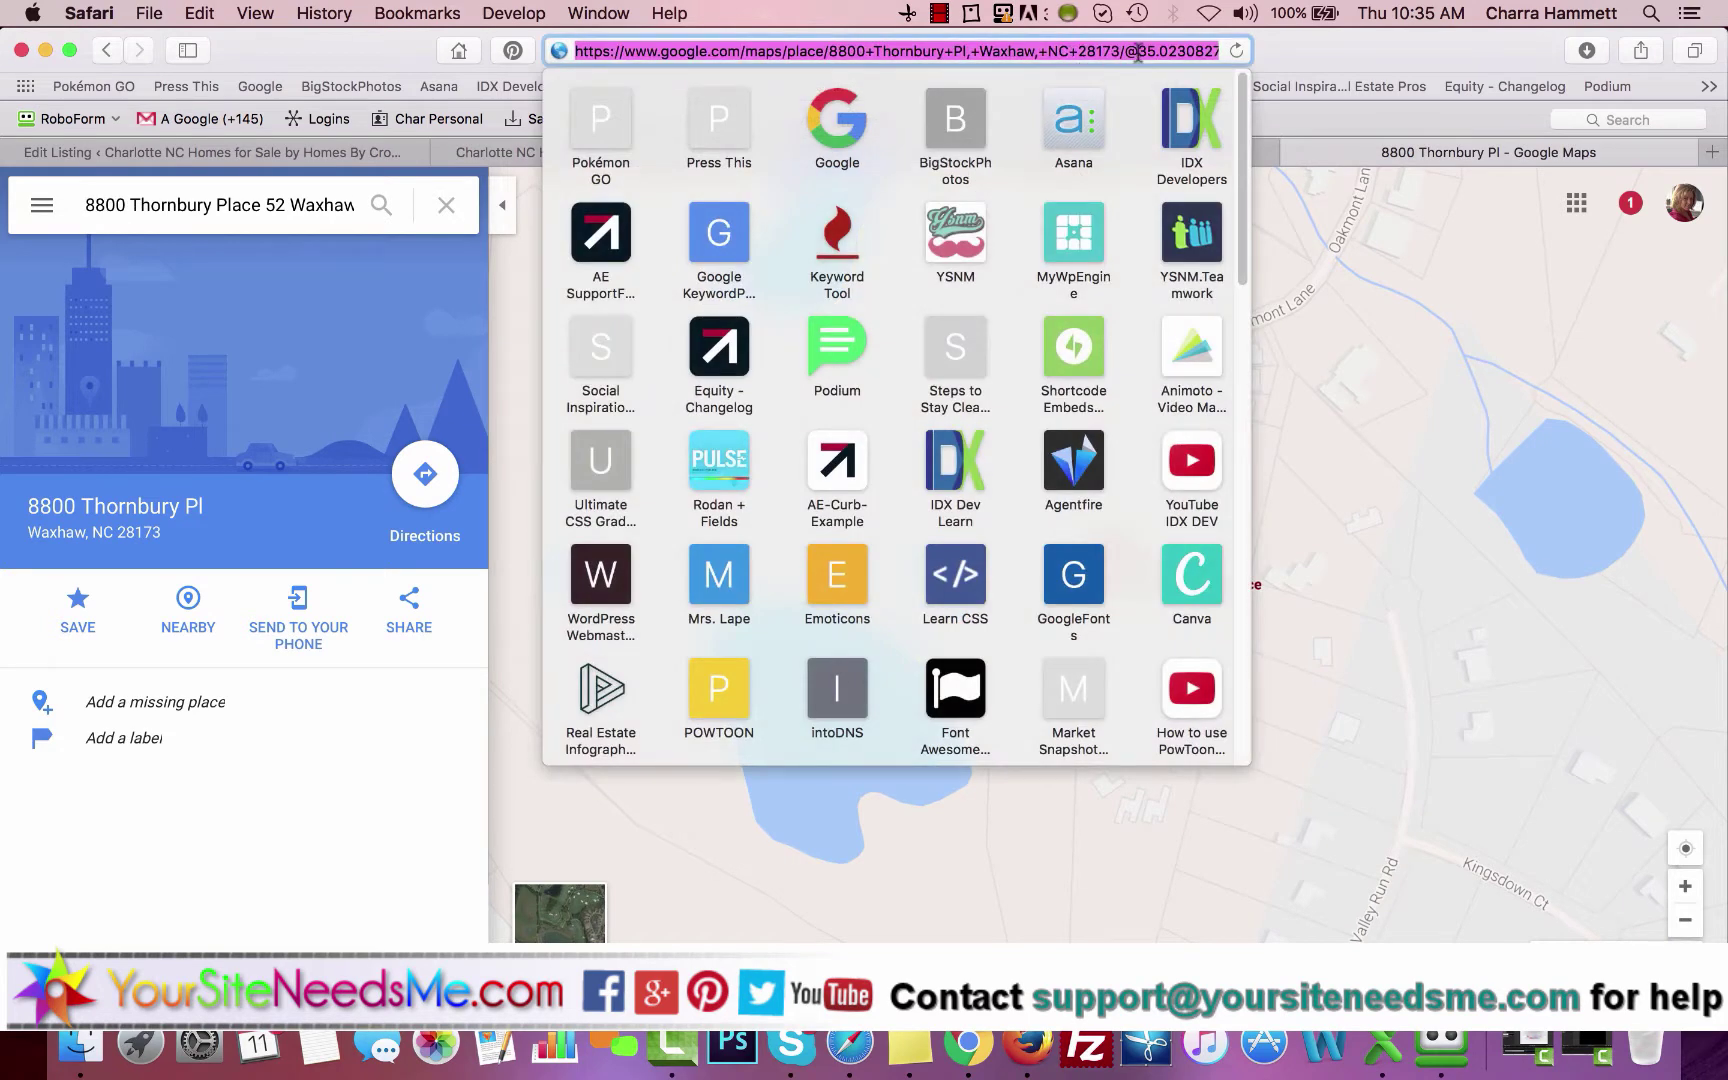
left_click_drag(1138, 53, 915, 51)
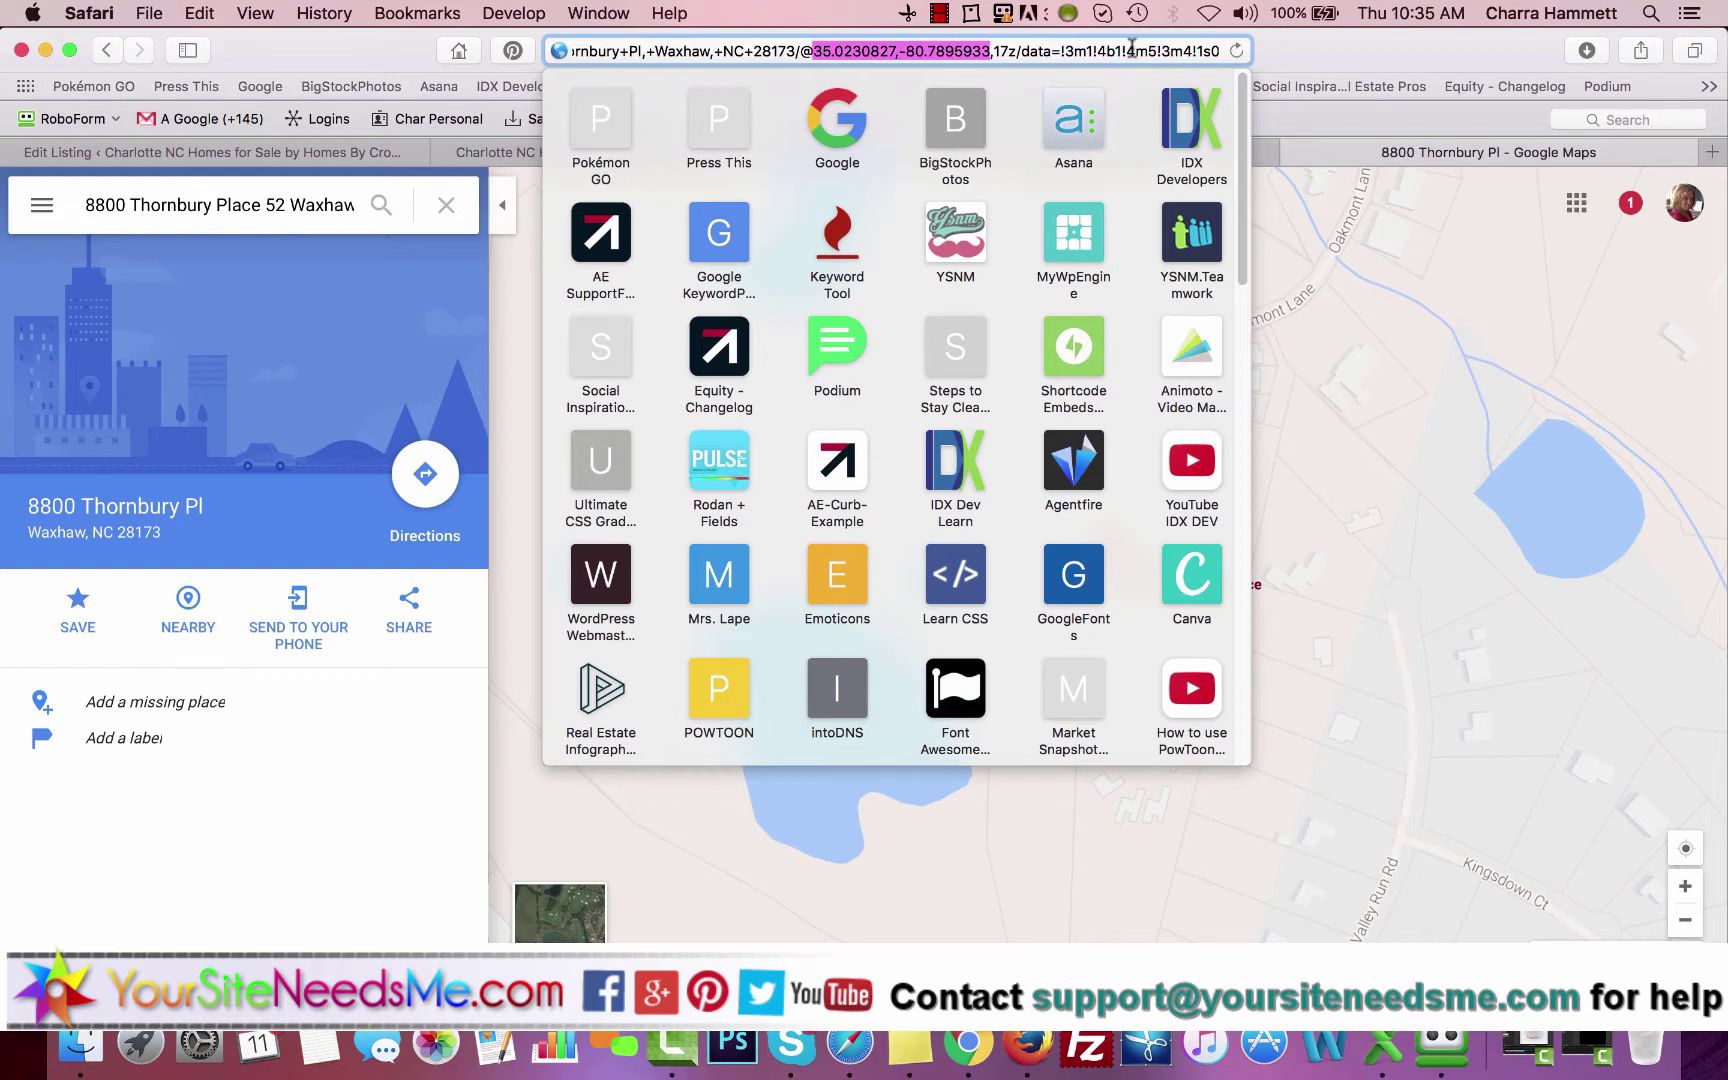
right_click(946, 55)
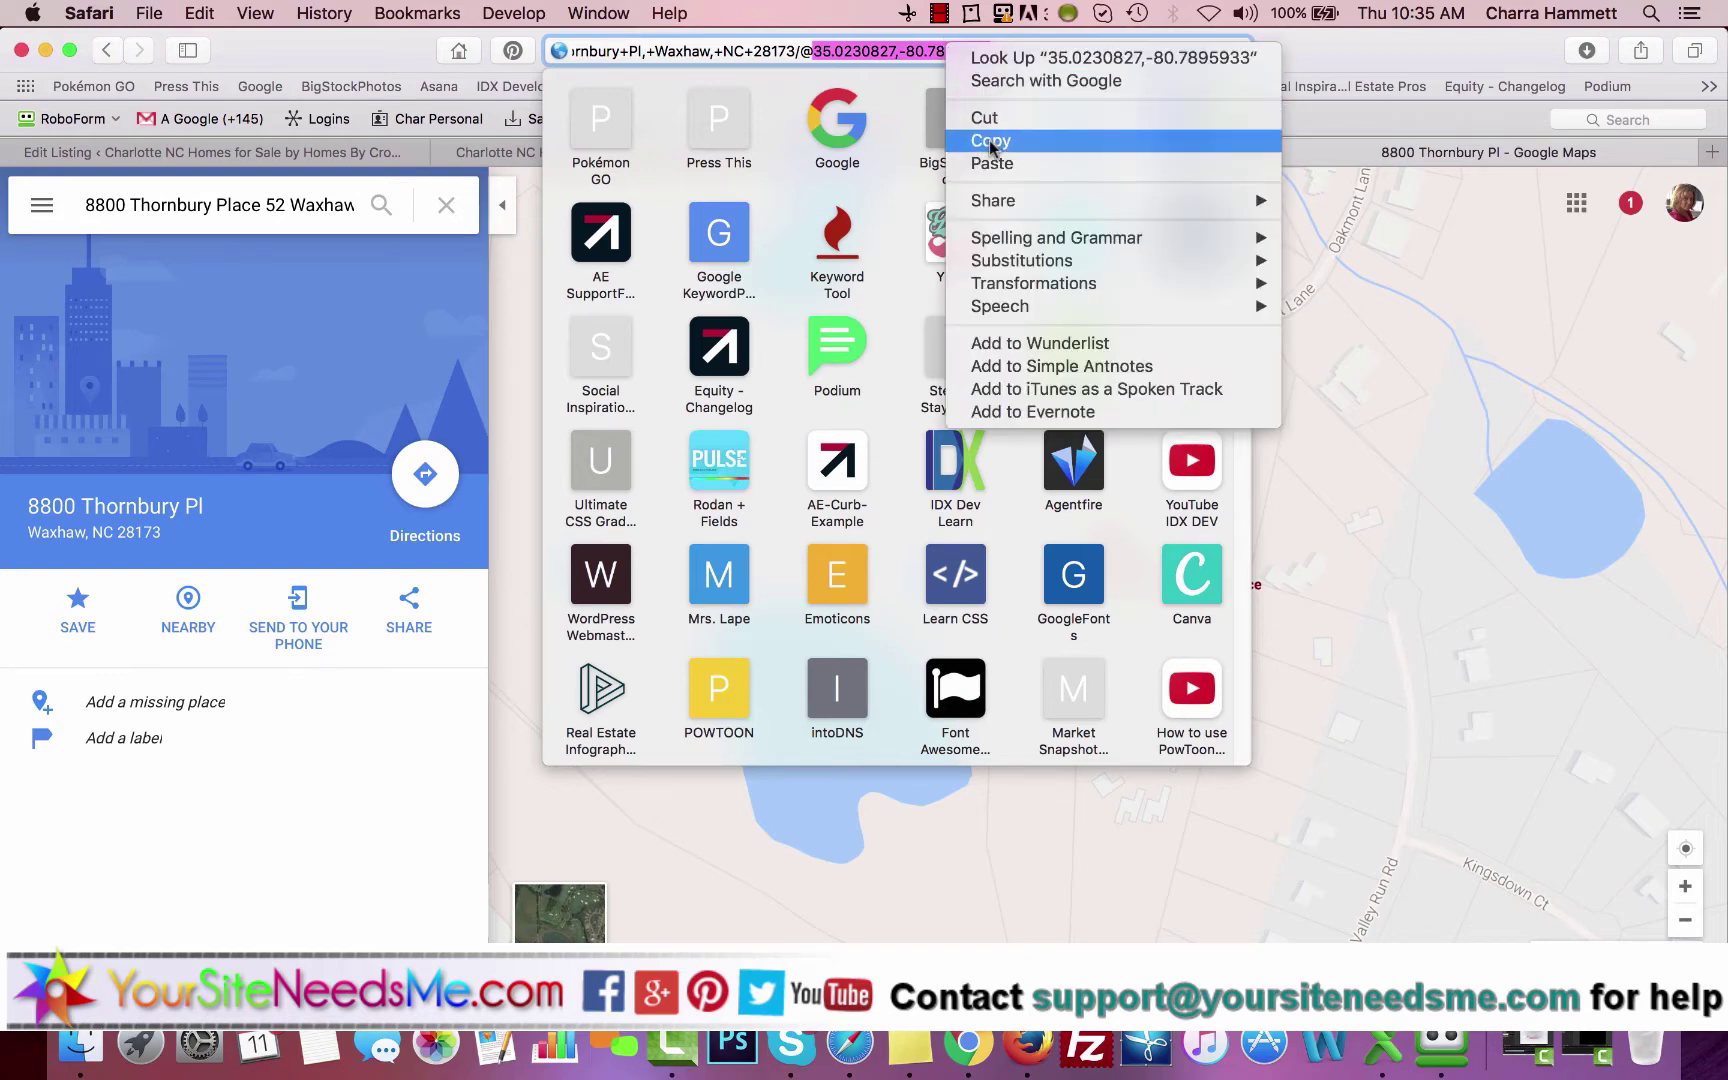
left_click(990, 143)
Enter latitude 35.0230827 and longitude -80.7895933 in Map Options.
left_click(320, 152)
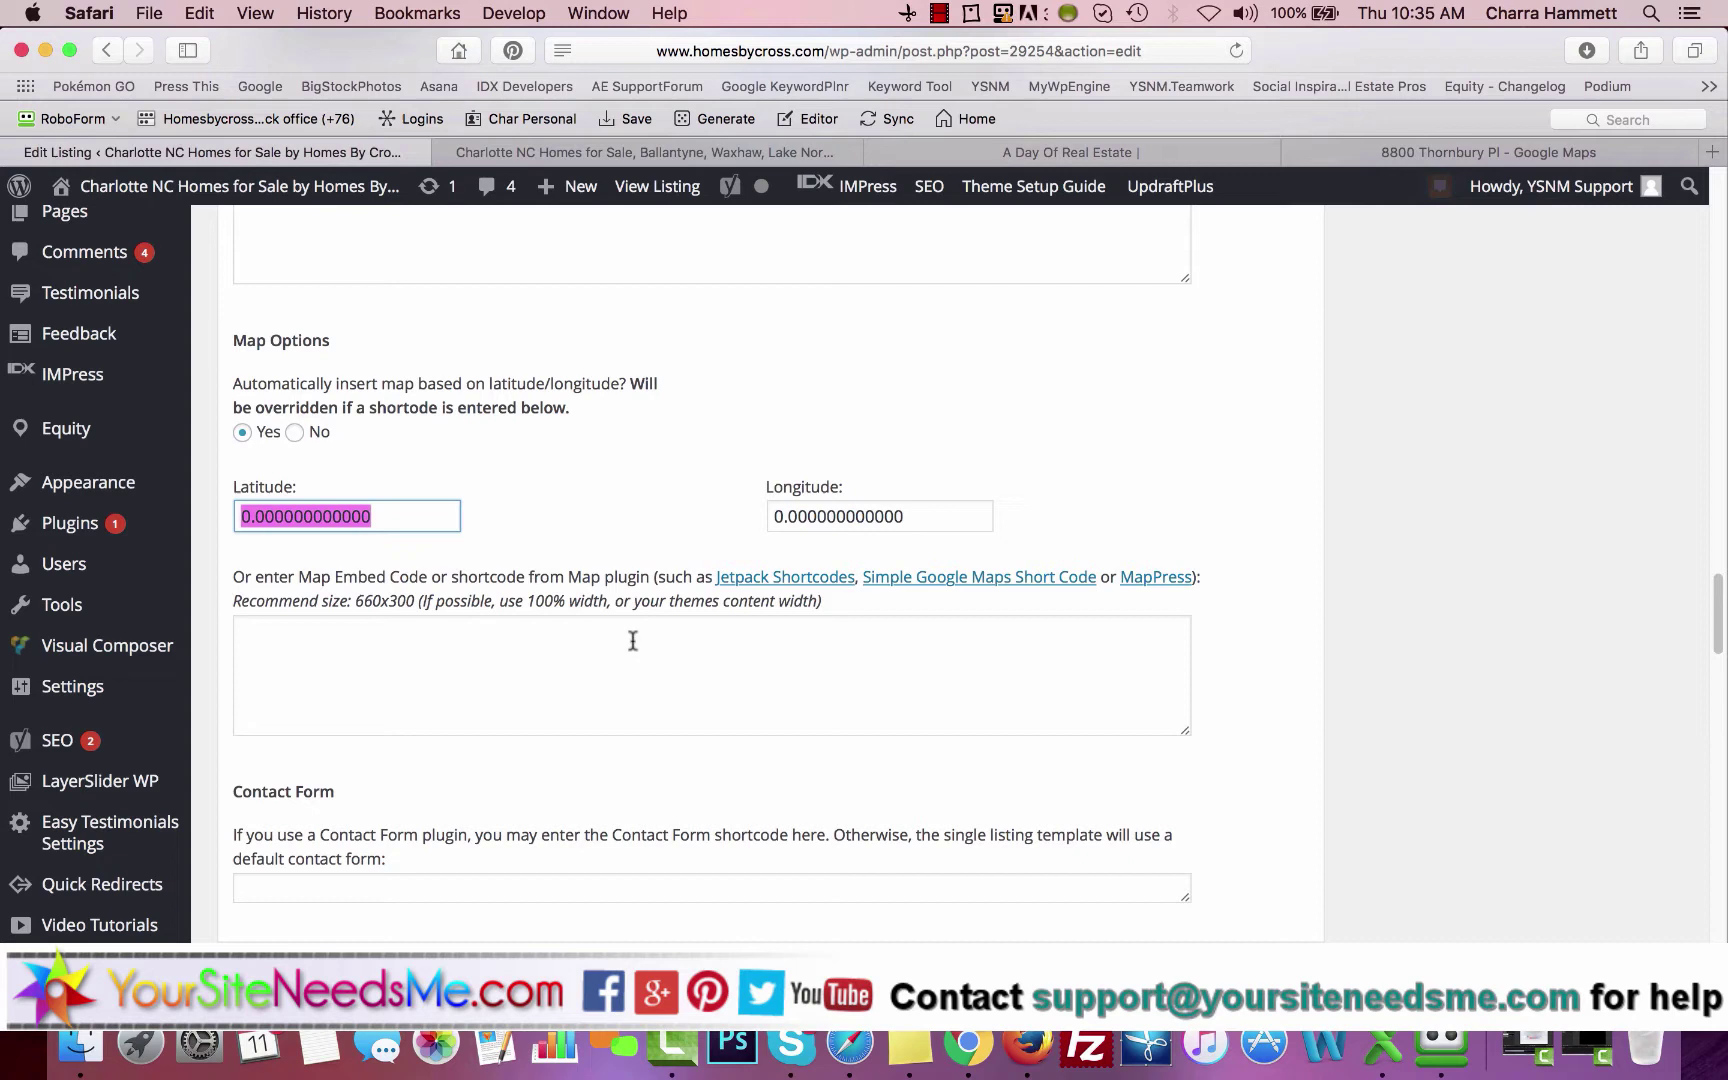
key("super+v")
key("shift+Left")
key("shift+Left")
key("shift+Left")
key("shift+Left")
key("shift+Left")
key("shift+Left")
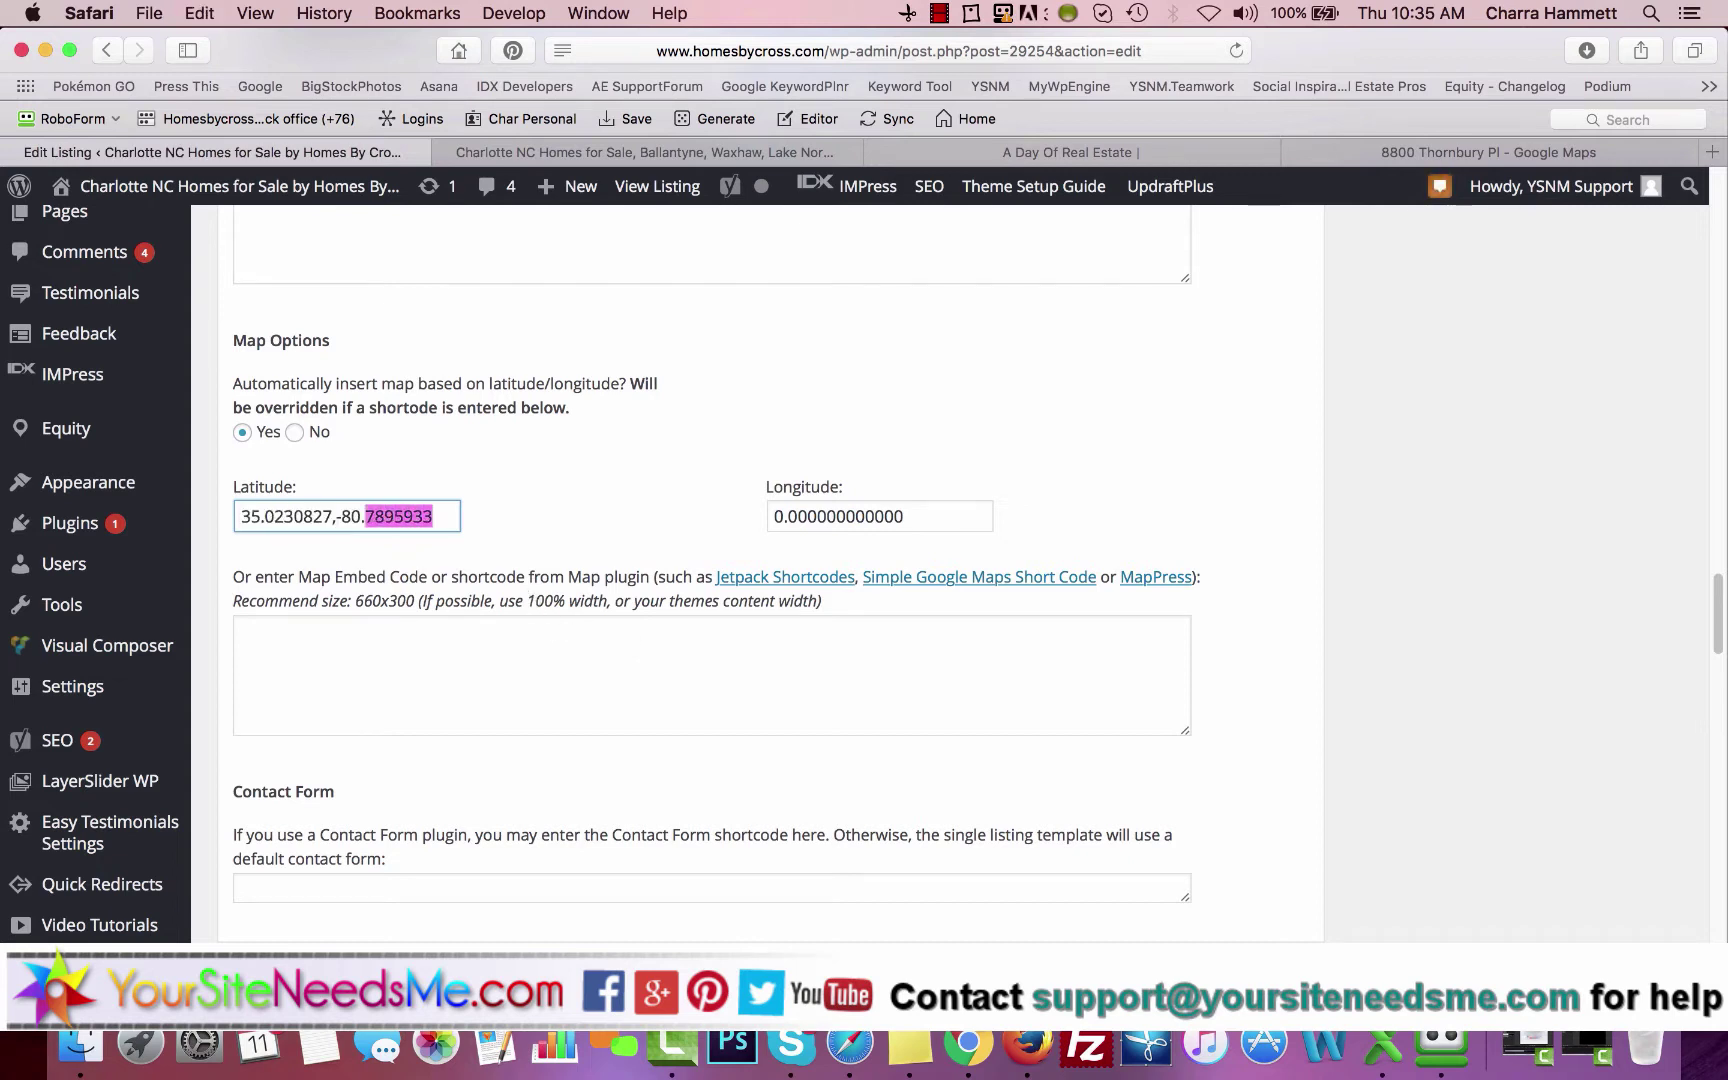
key("BackSpace")
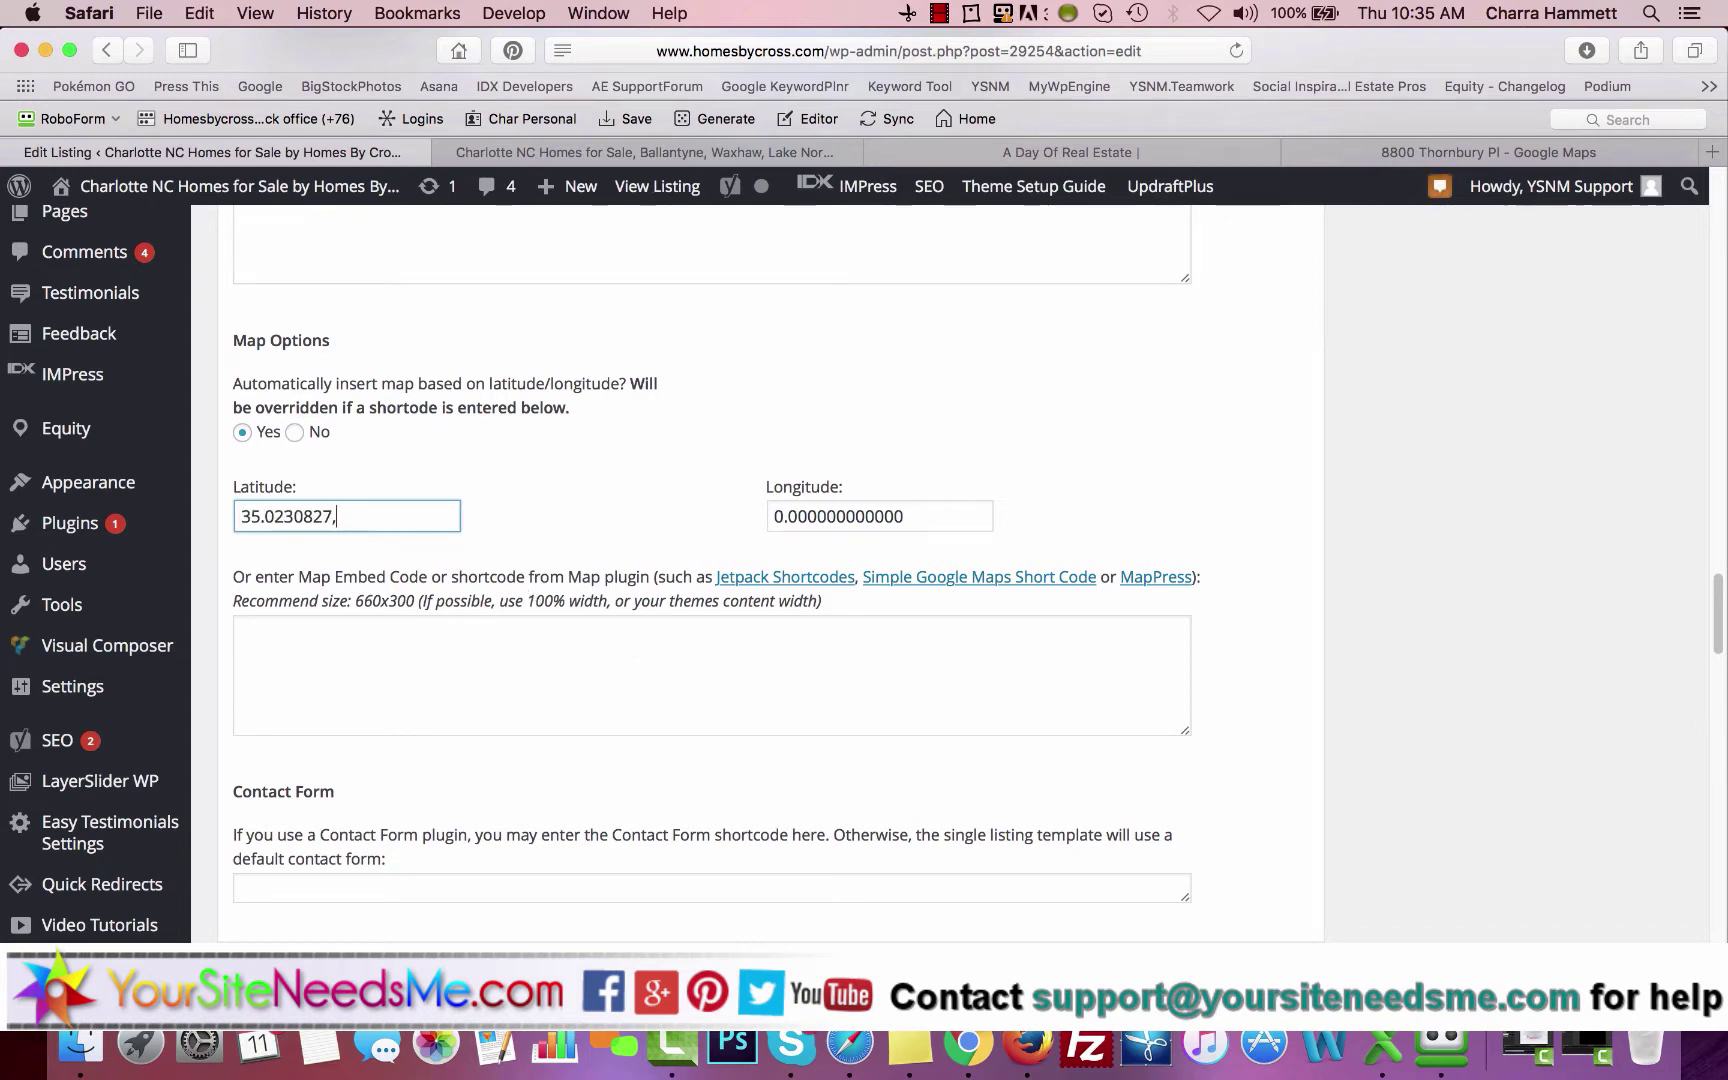
key("Tab")
key("super+v")
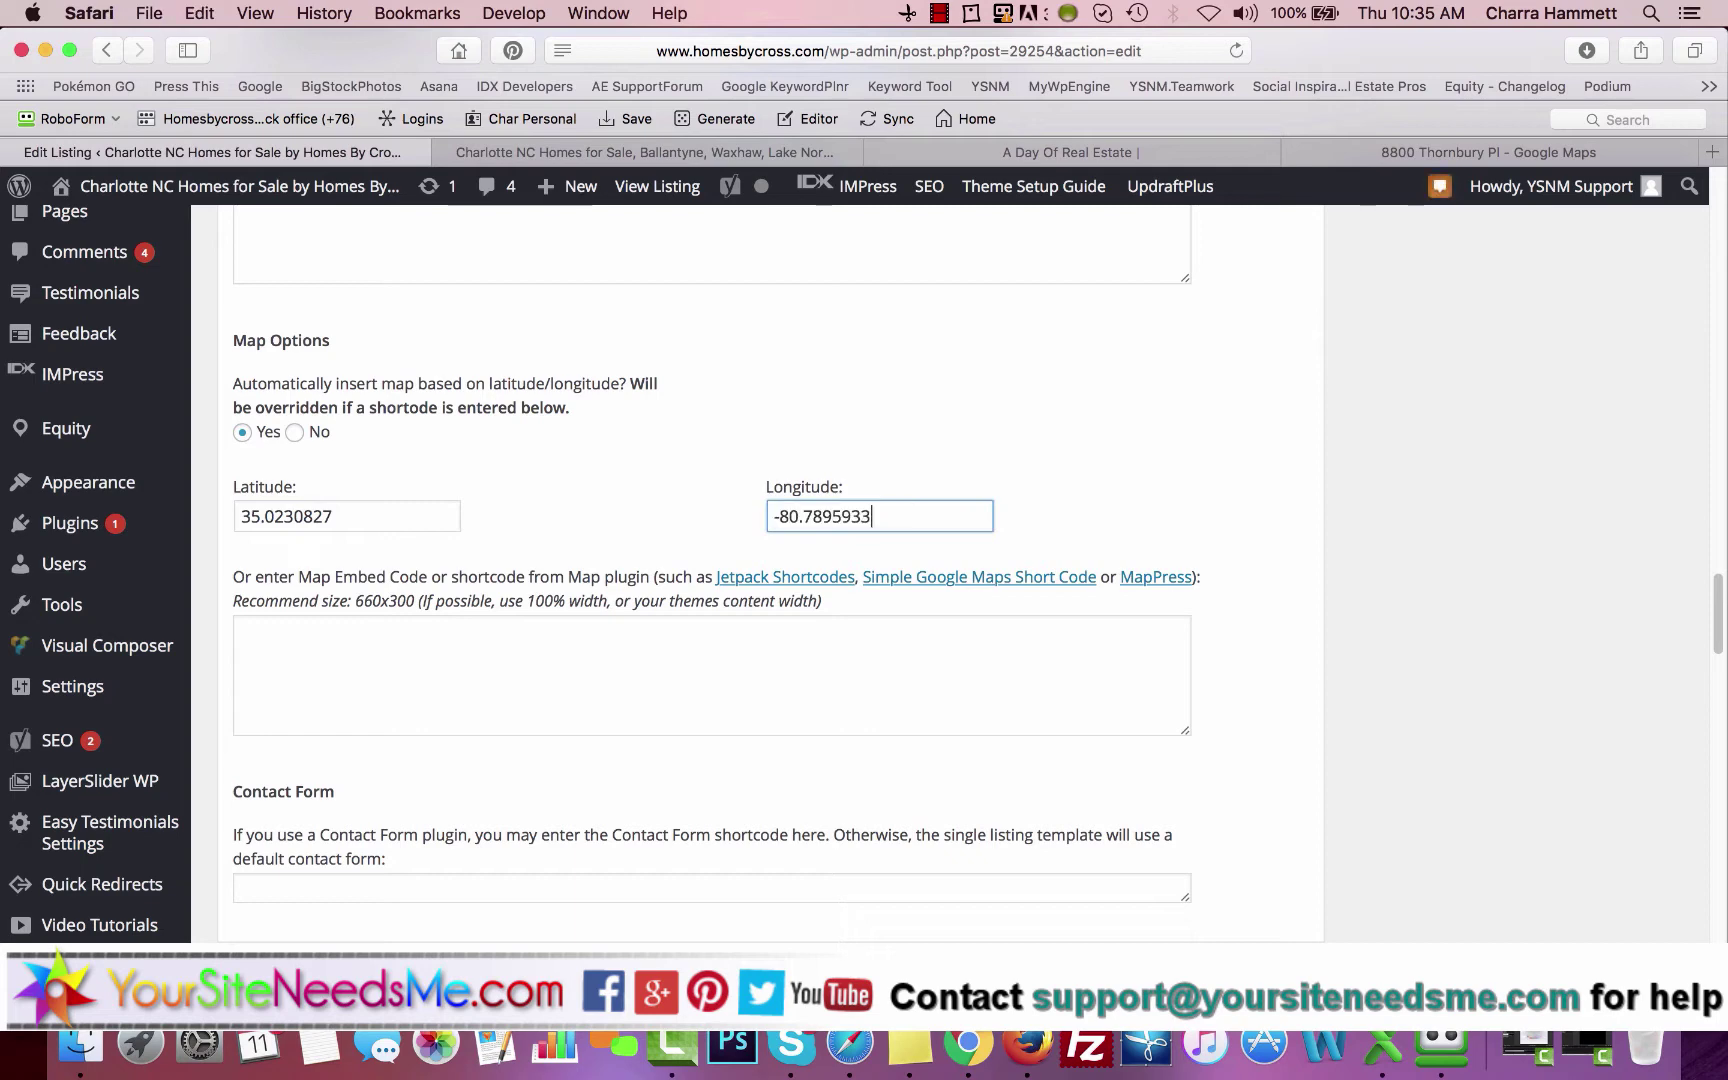
left_click(1129, 484)
left_click(1396, 152)
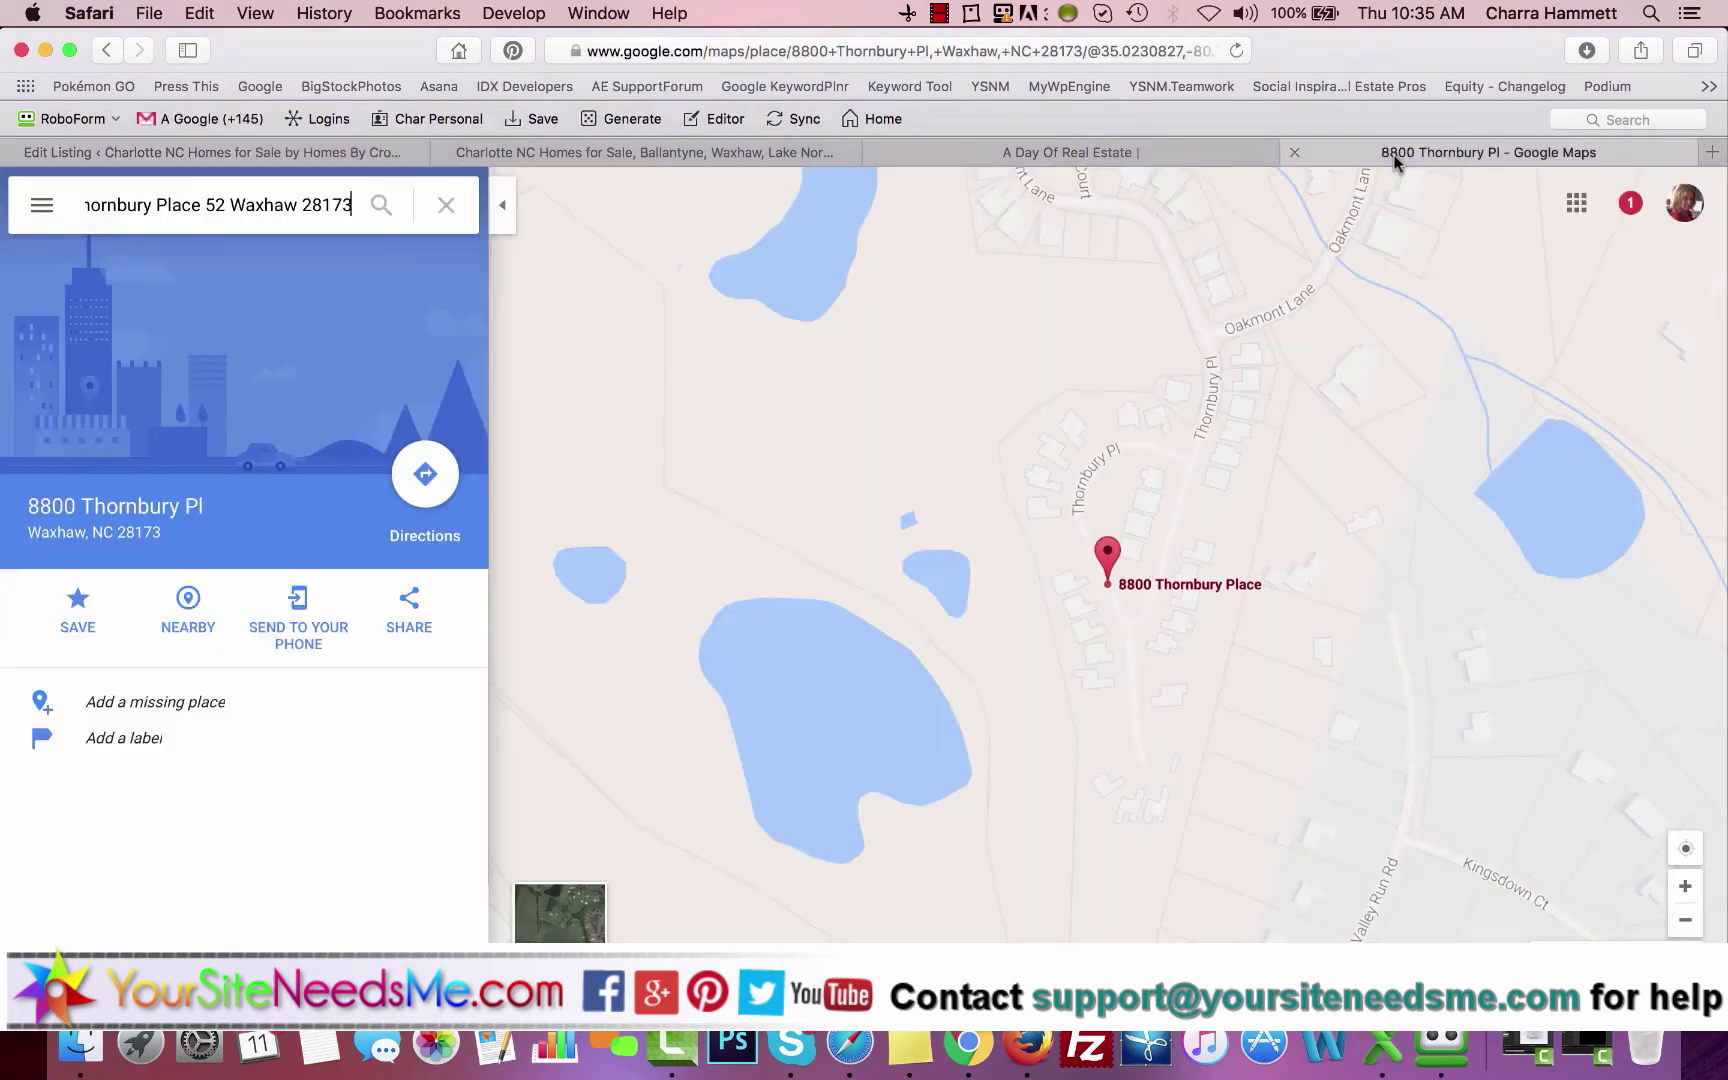
left_click(413, 612)
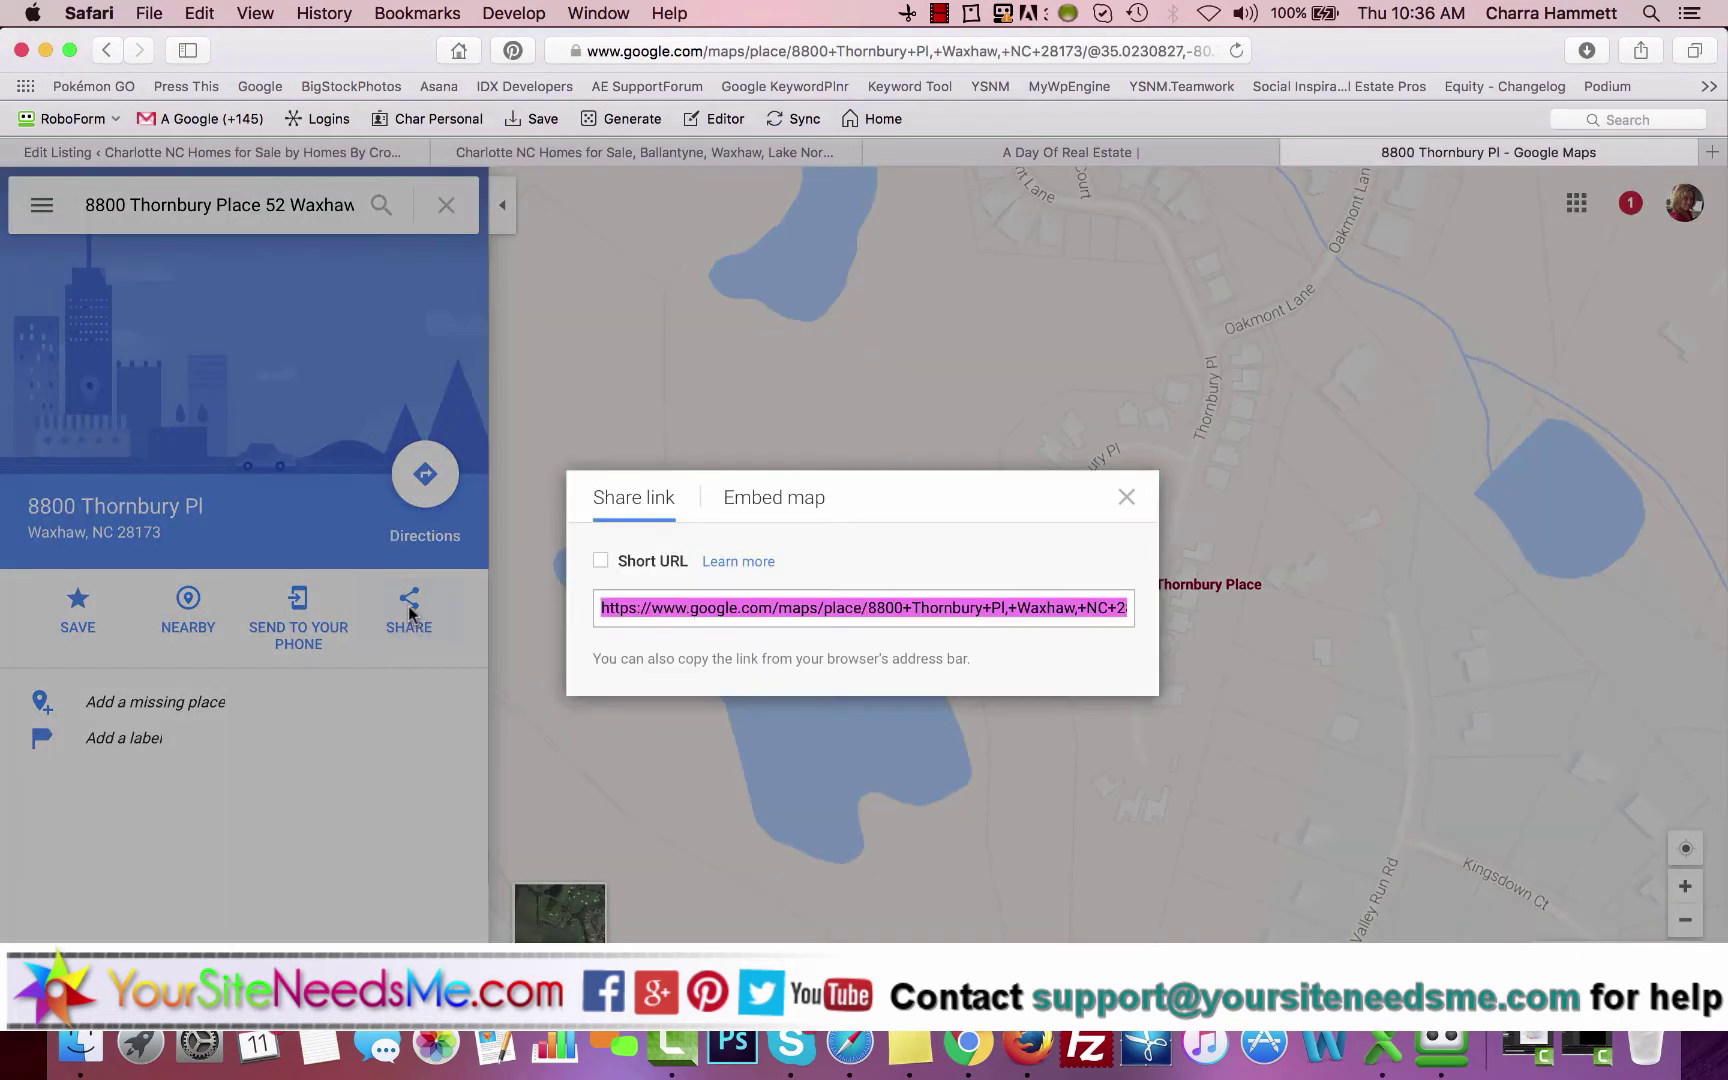
left_click(771, 500)
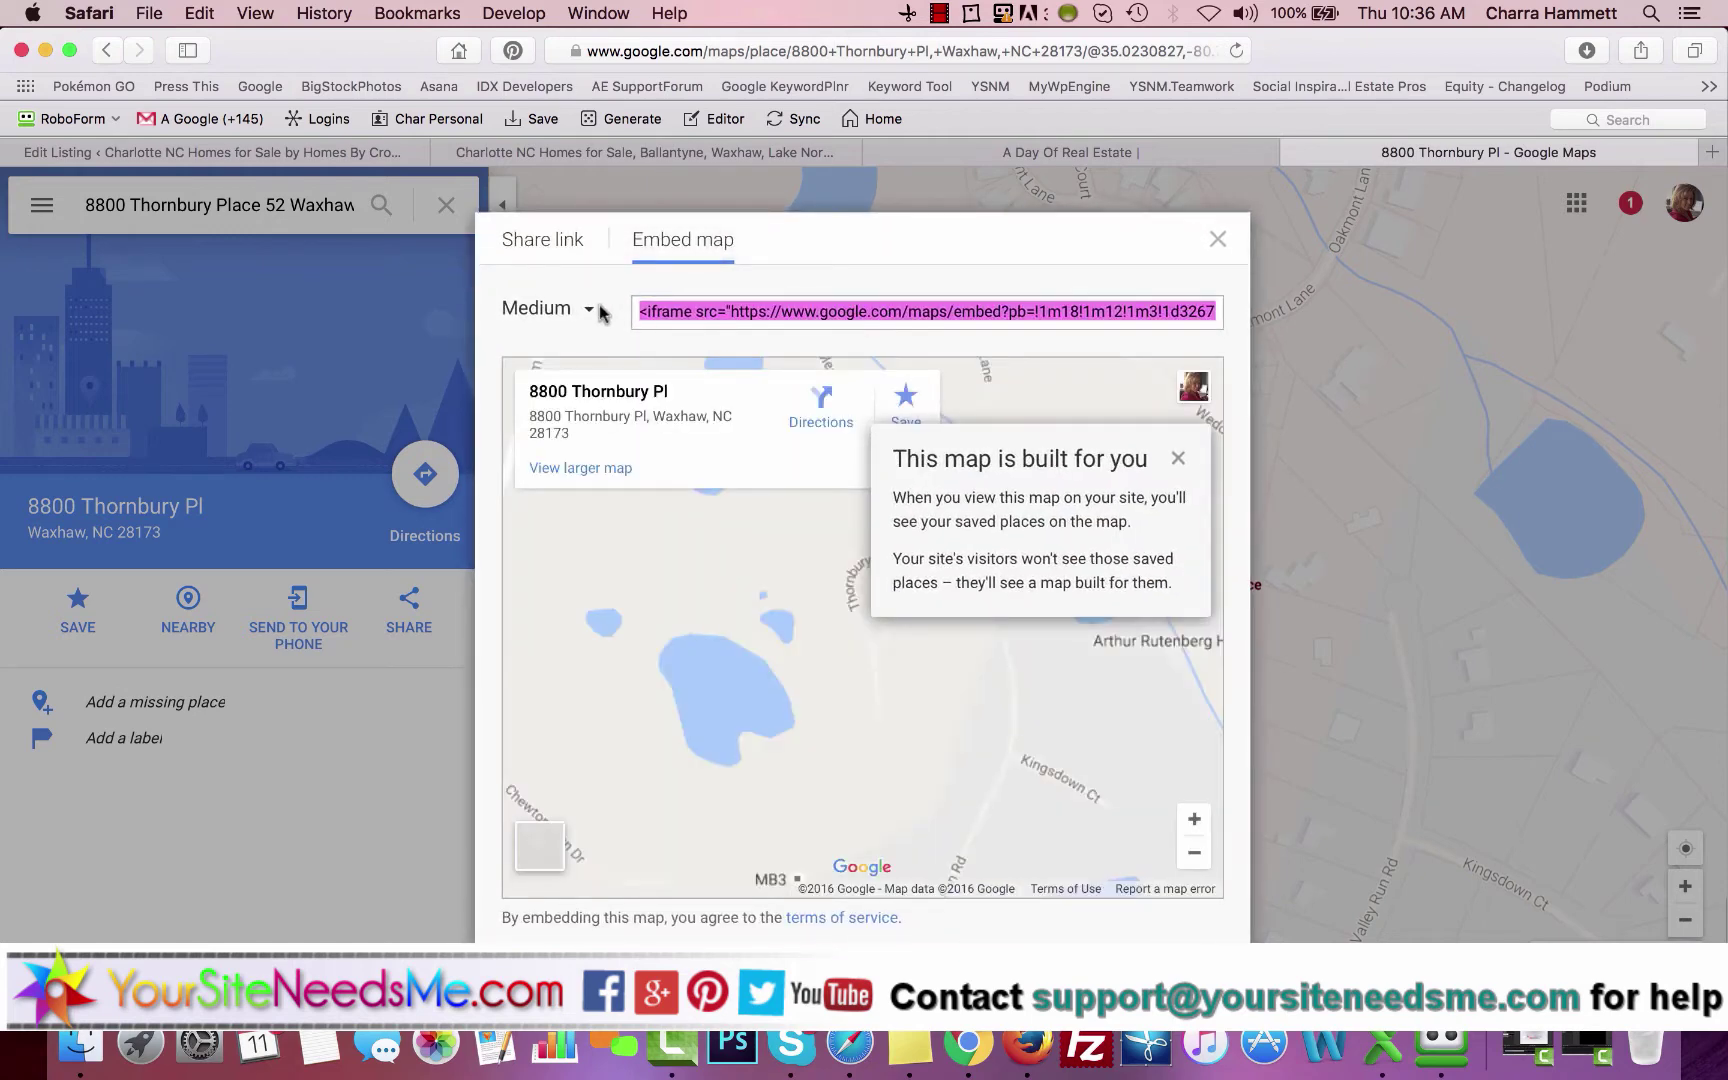
left_click(587, 310)
left_click(577, 400)
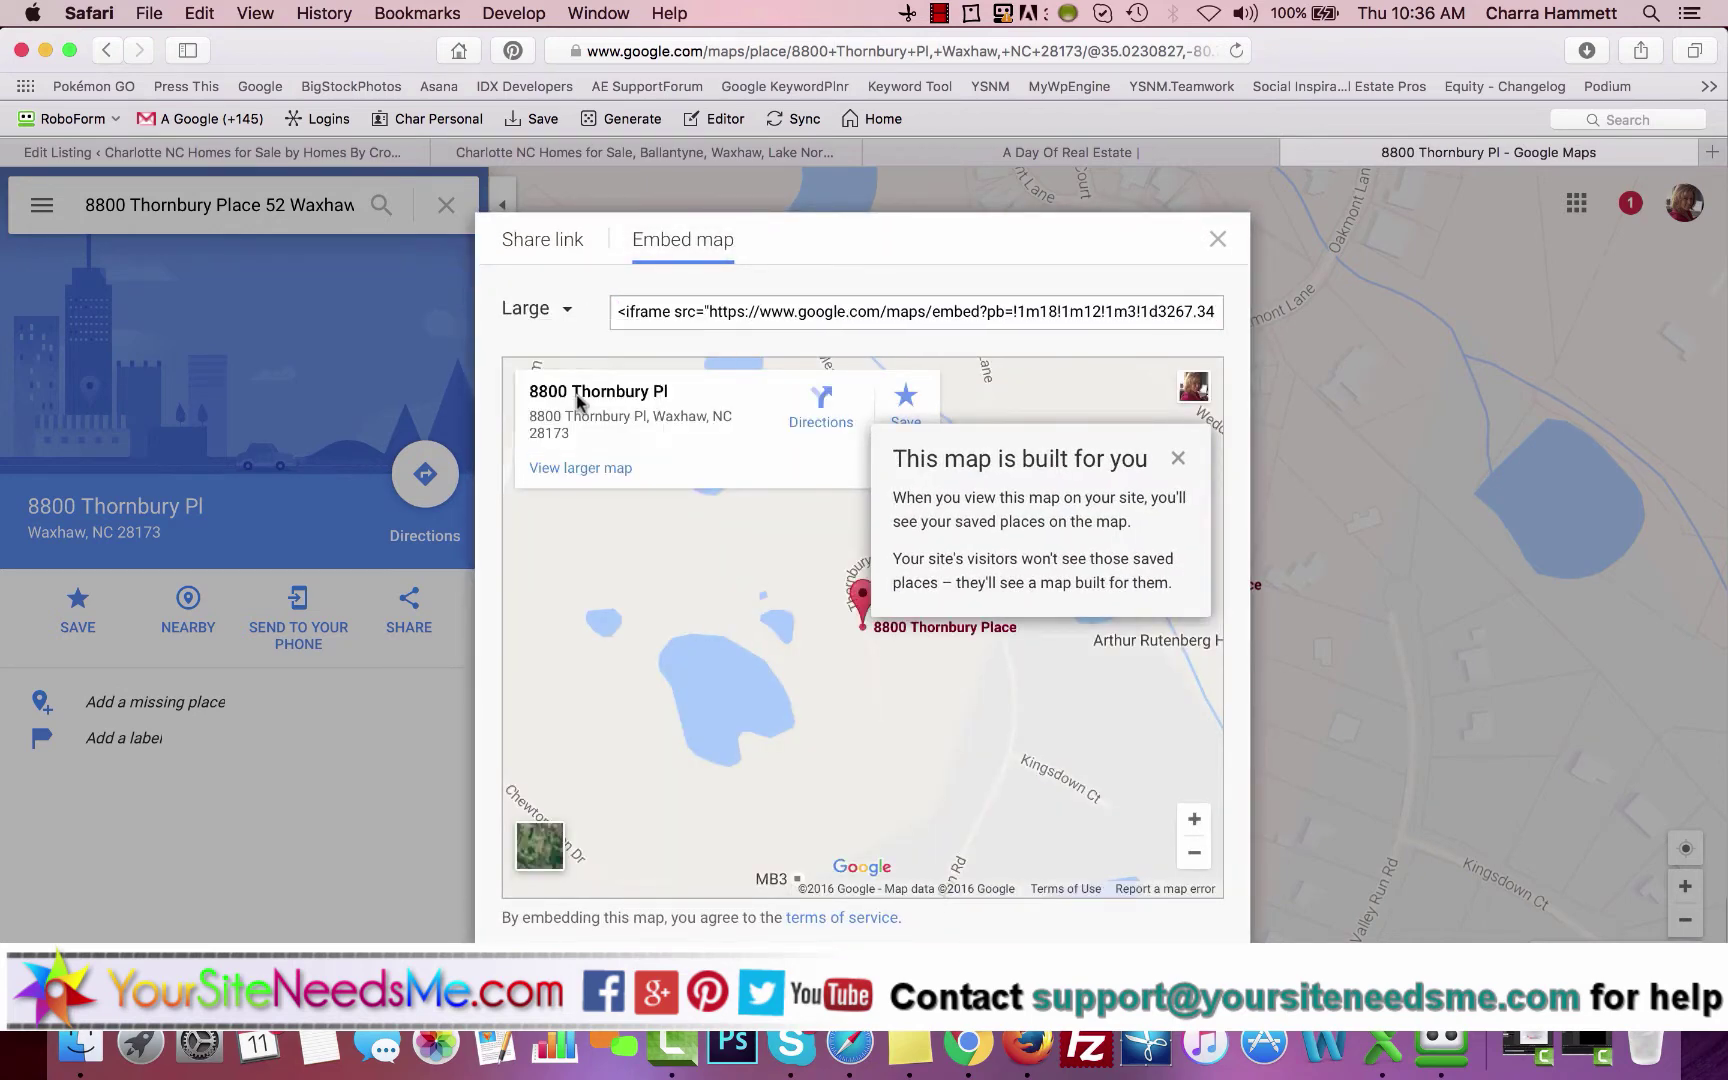
left_click(652, 304)
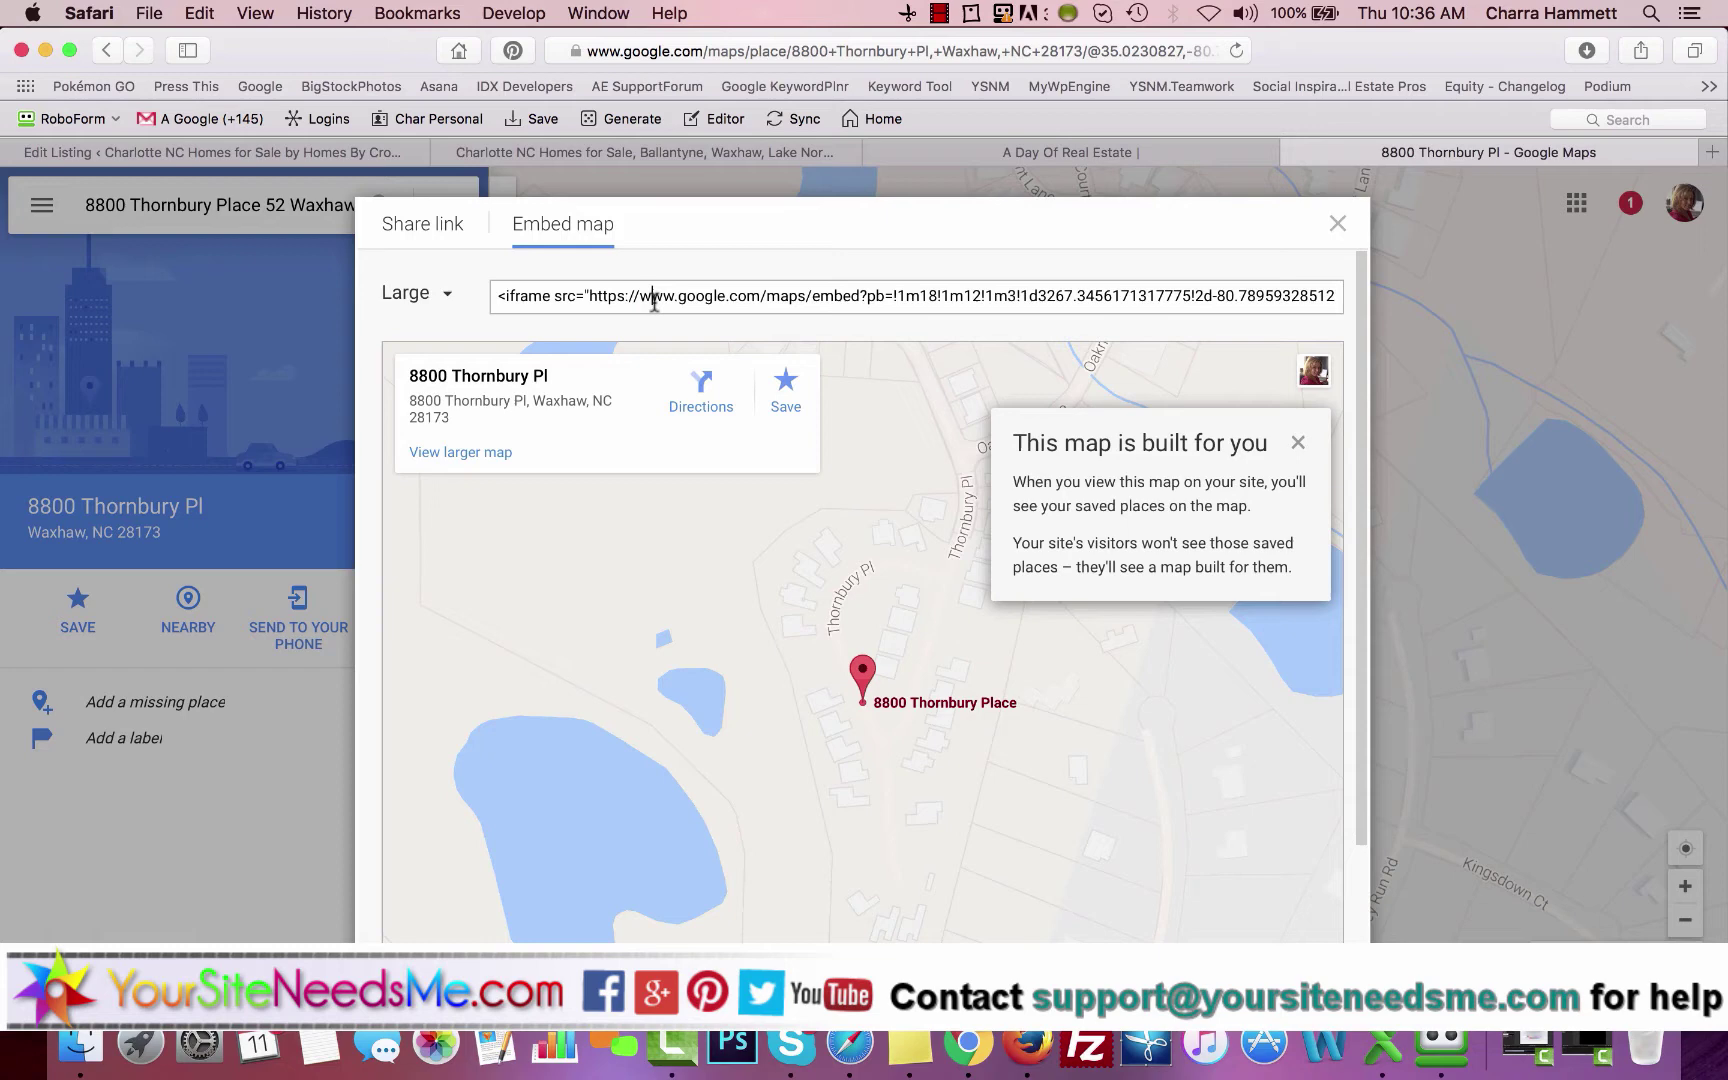
left_click(310, 152)
Paste the Google Maps iframe into the listing's map embed code field.
left_click(625, 640)
key("super+v")
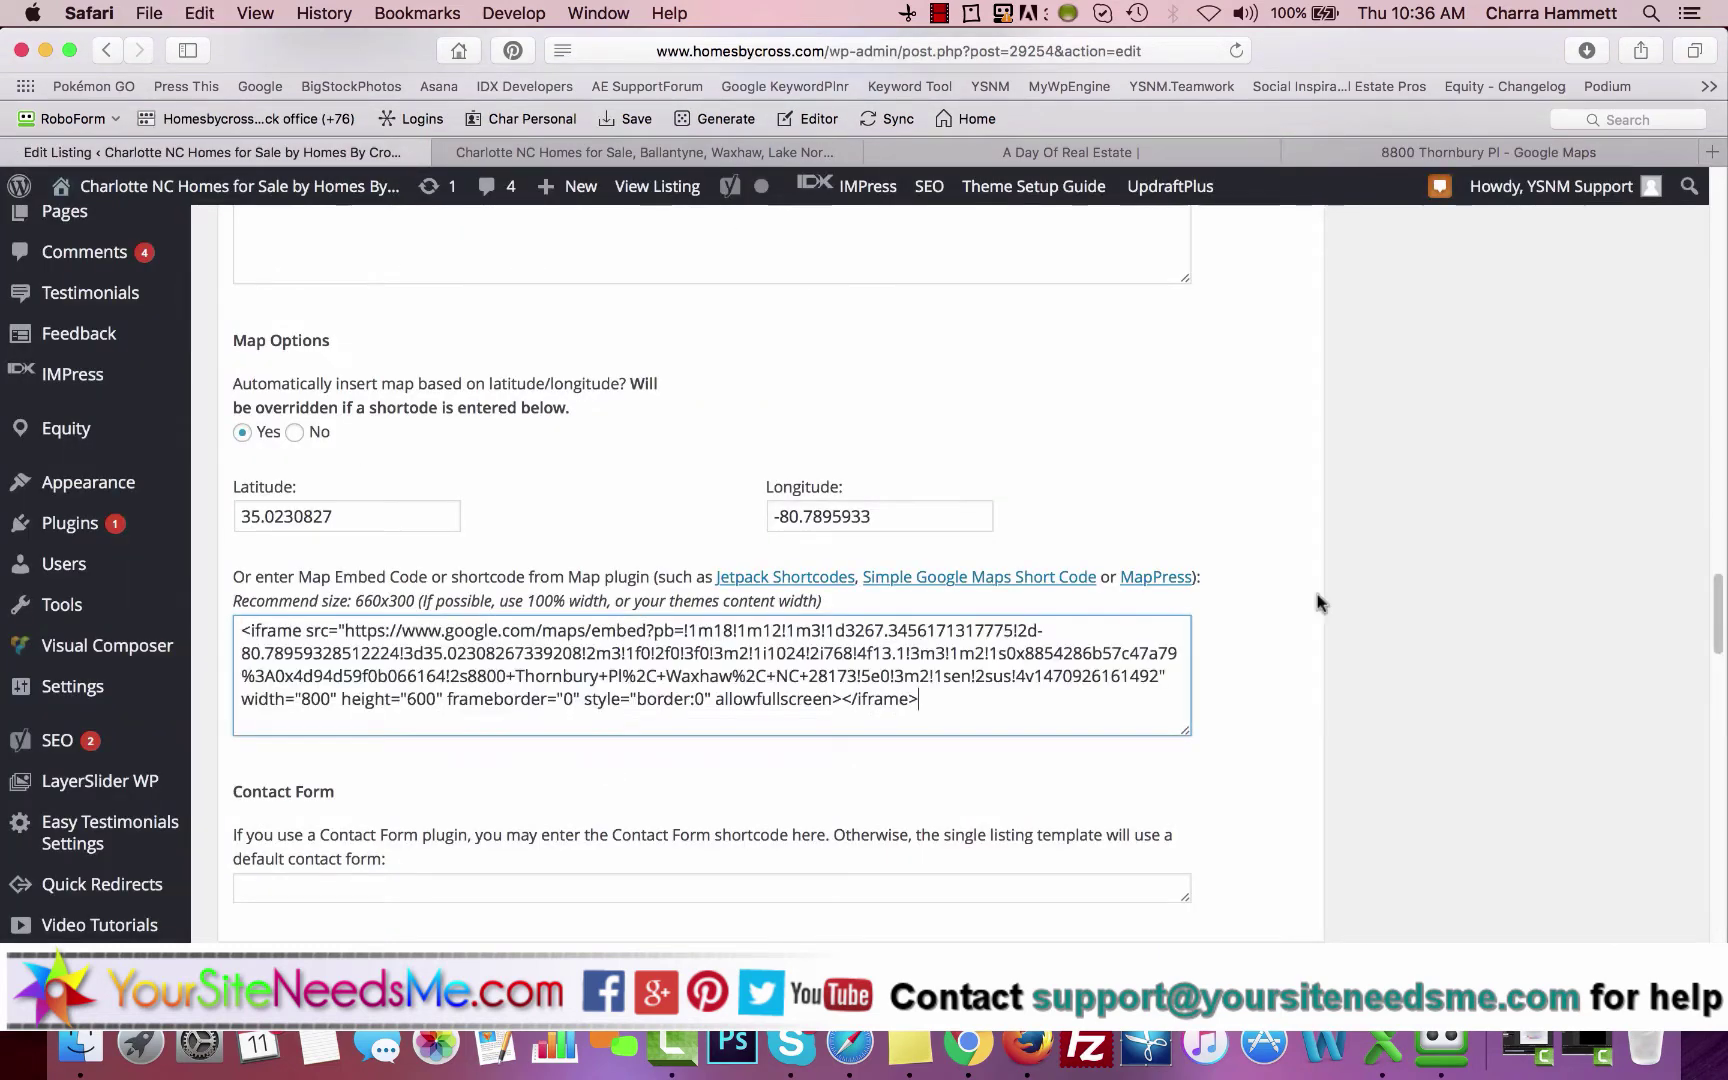
scroll(1412, 787, "down", 3)
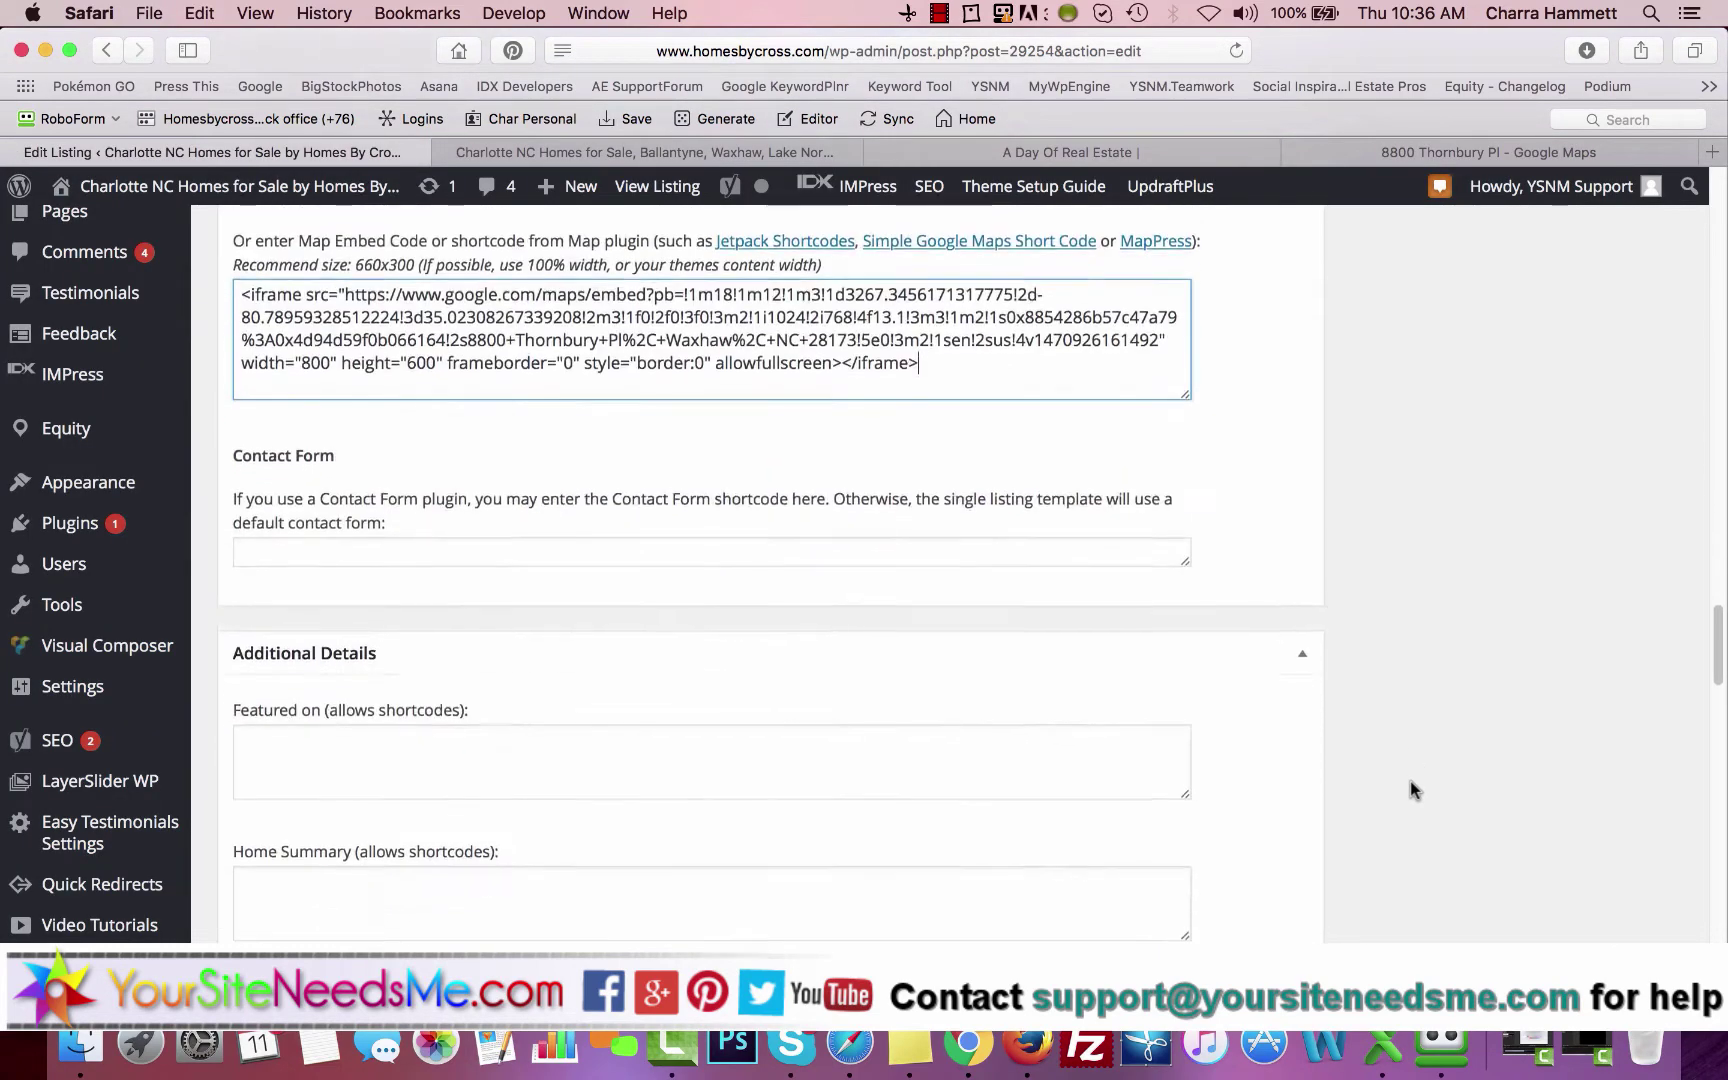
left_click(617, 548)
Scroll down to the Photo Gallery and Featured Image sections.
scroll(1385, 675, "down", 5)
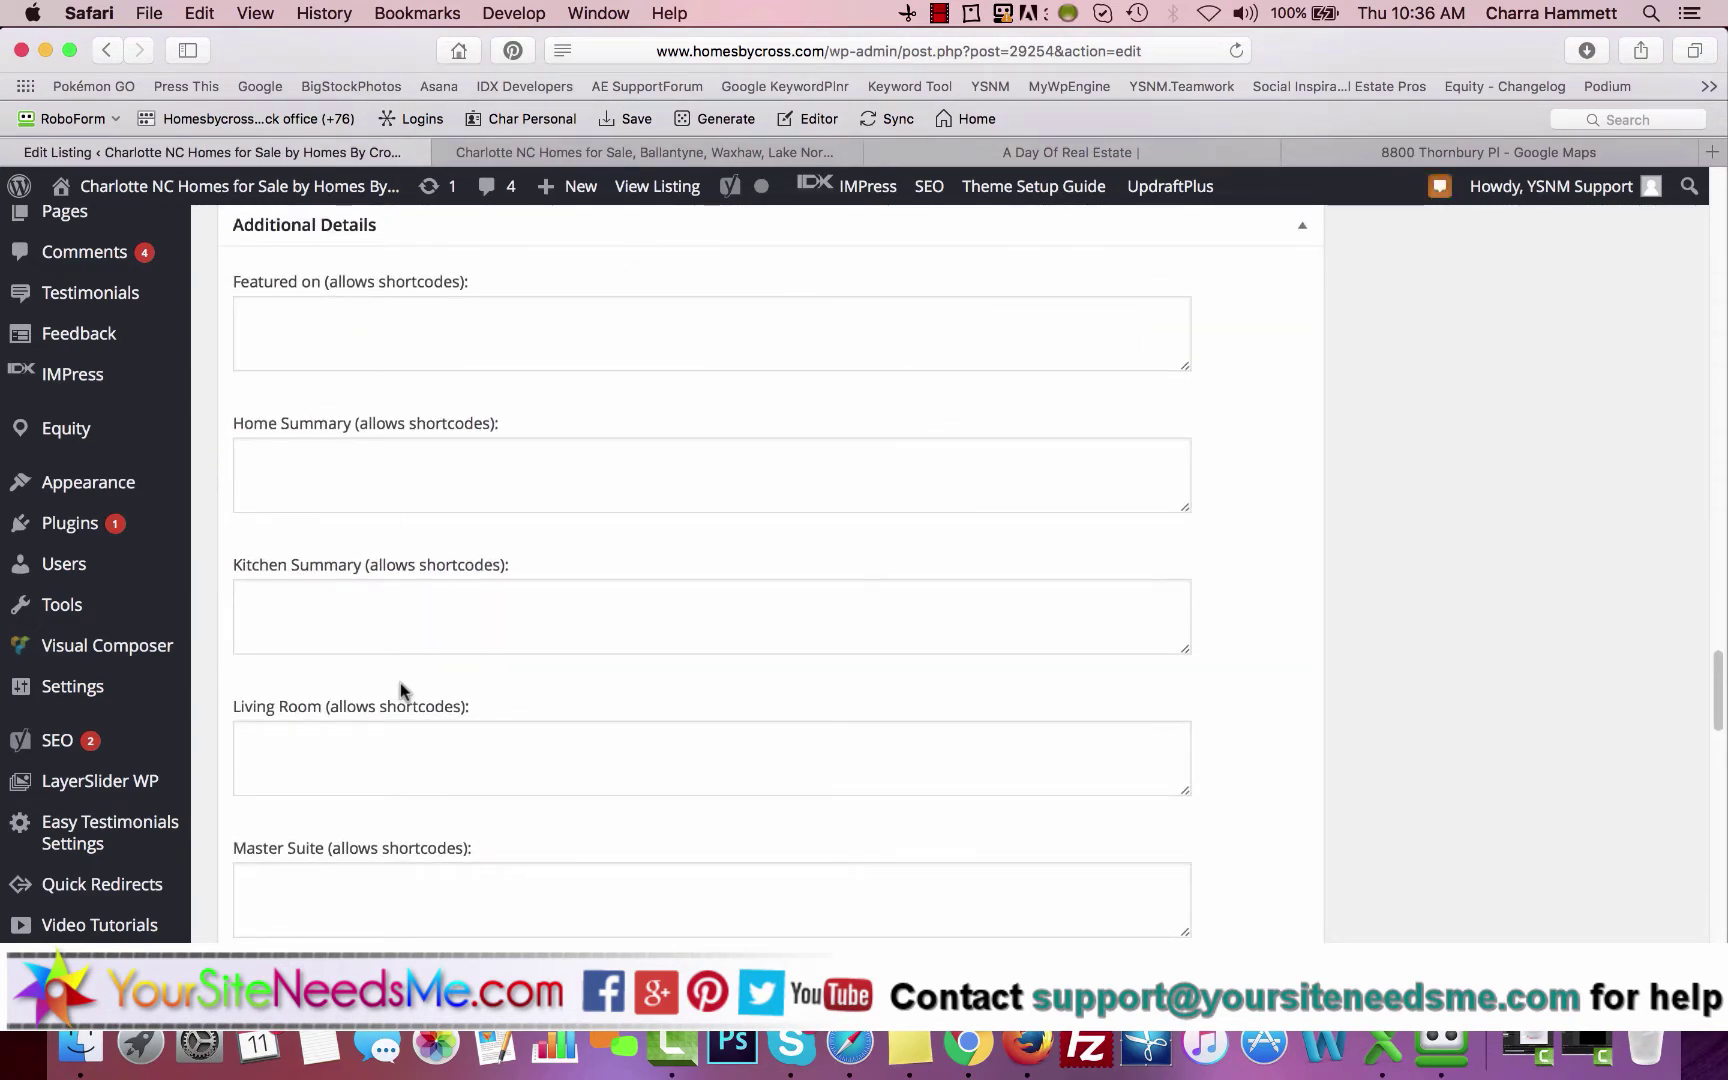
scroll(400, 682, "down", 3)
scroll(679, 698, "down", 6)
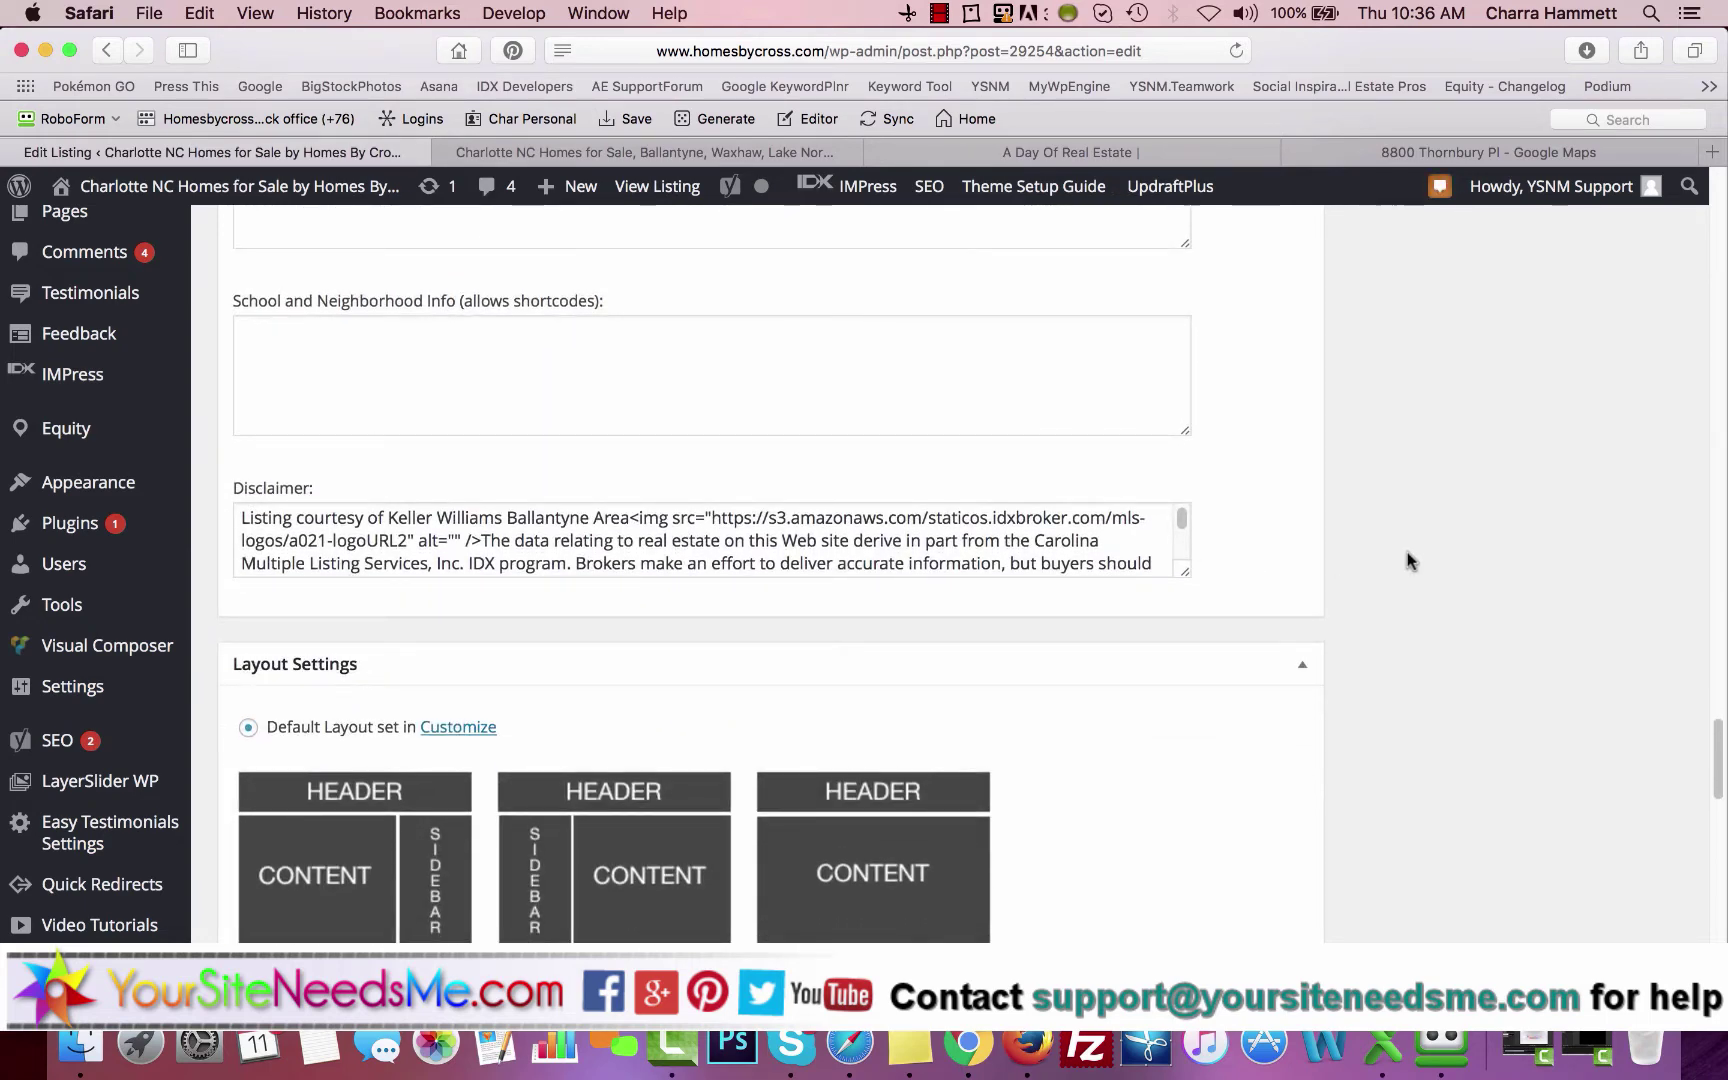
scroll(995, 549, "down", 2)
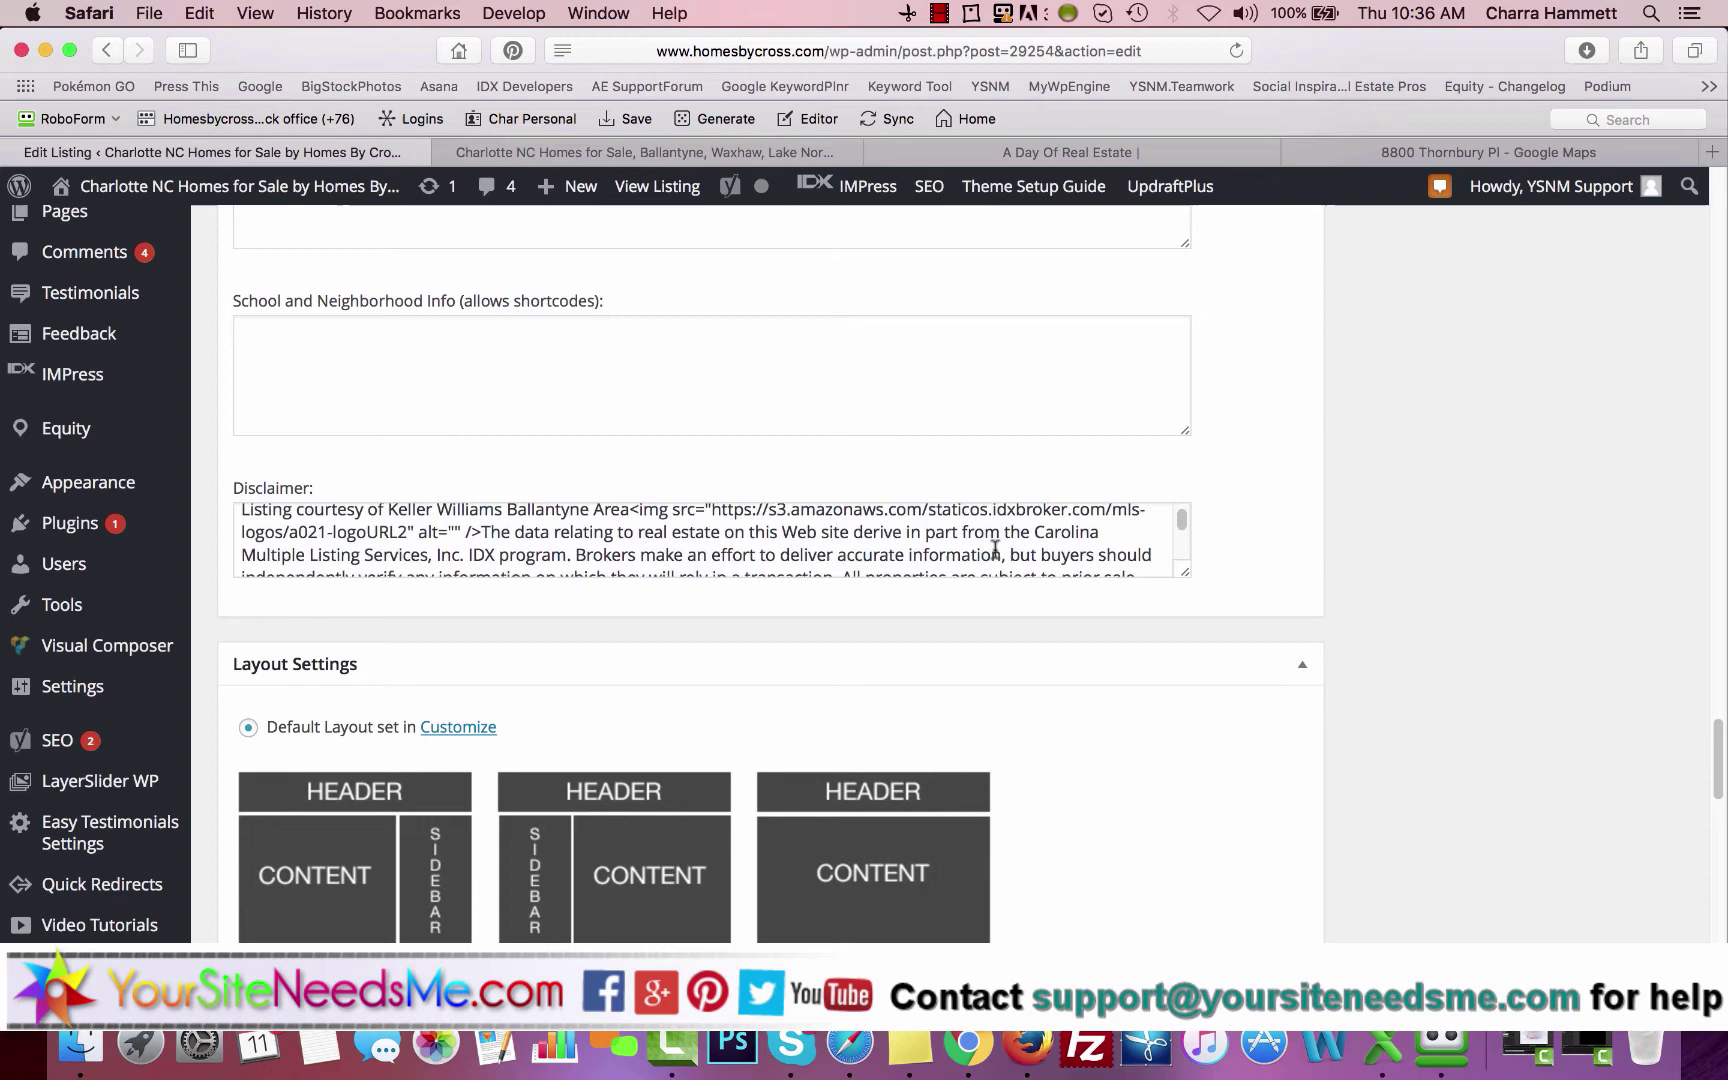
scroll(745, 560, "down", 5)
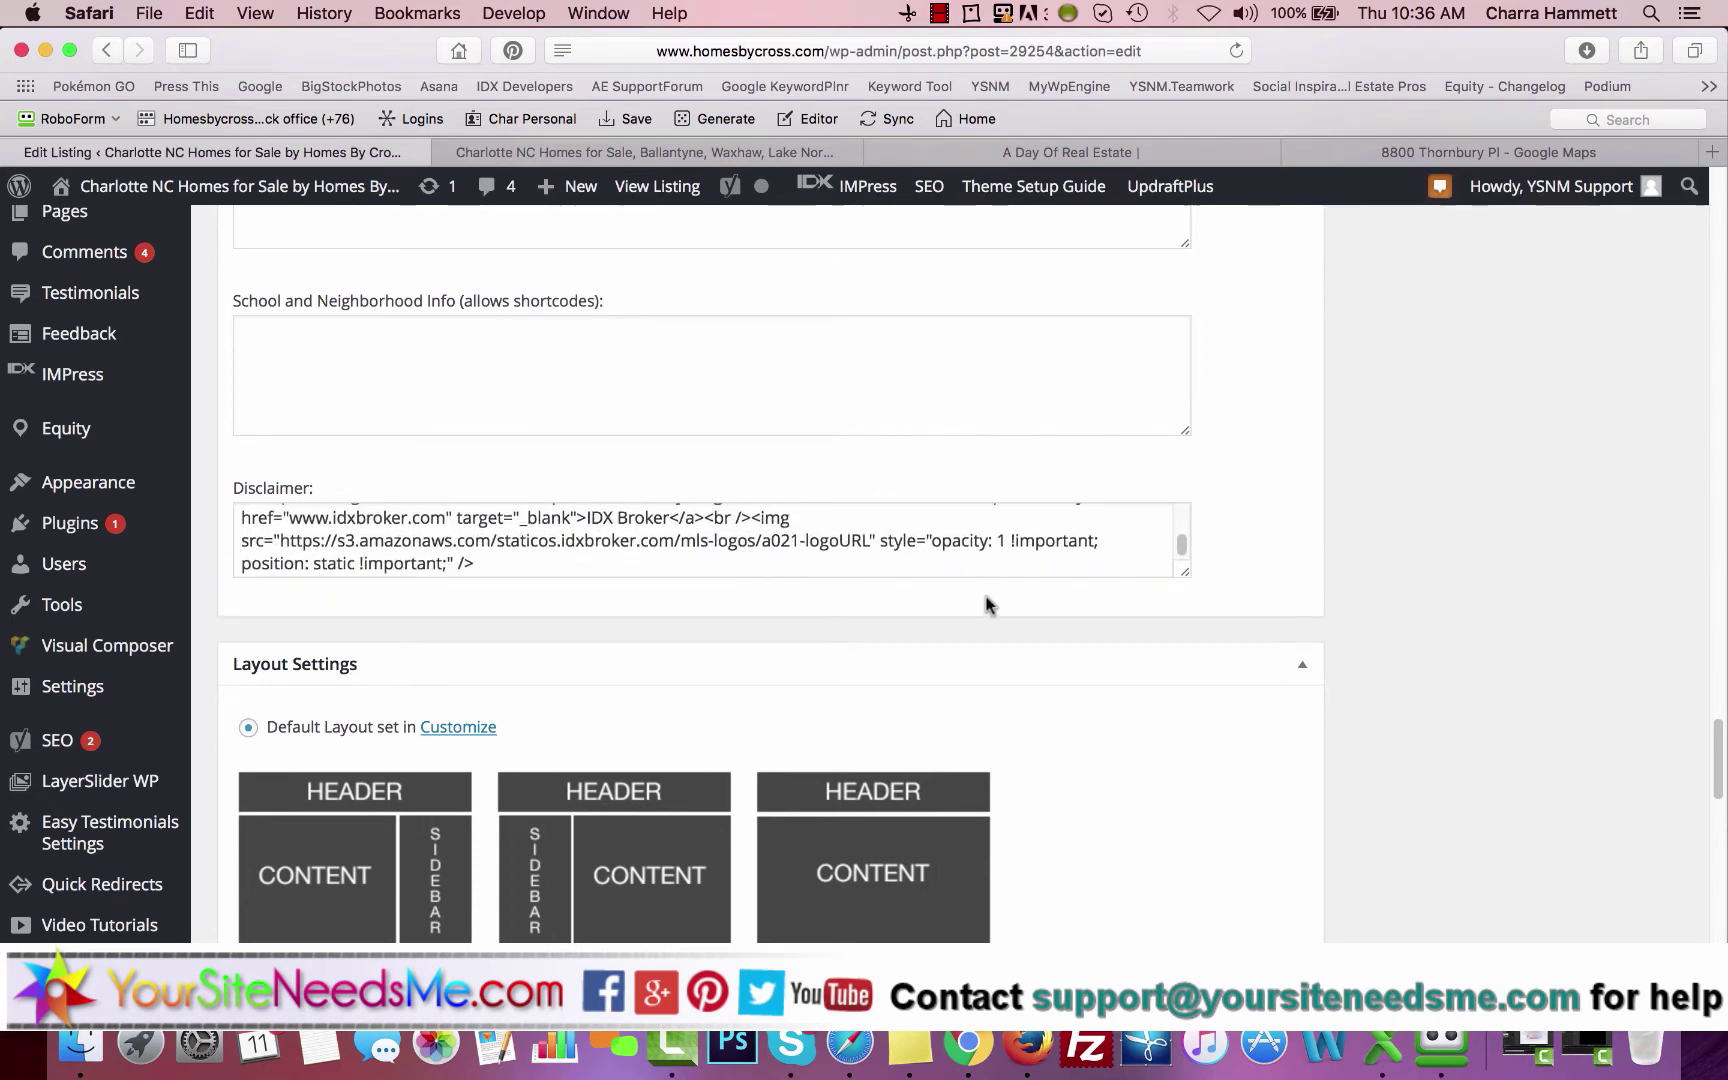
scroll(1258, 667, "down", 5)
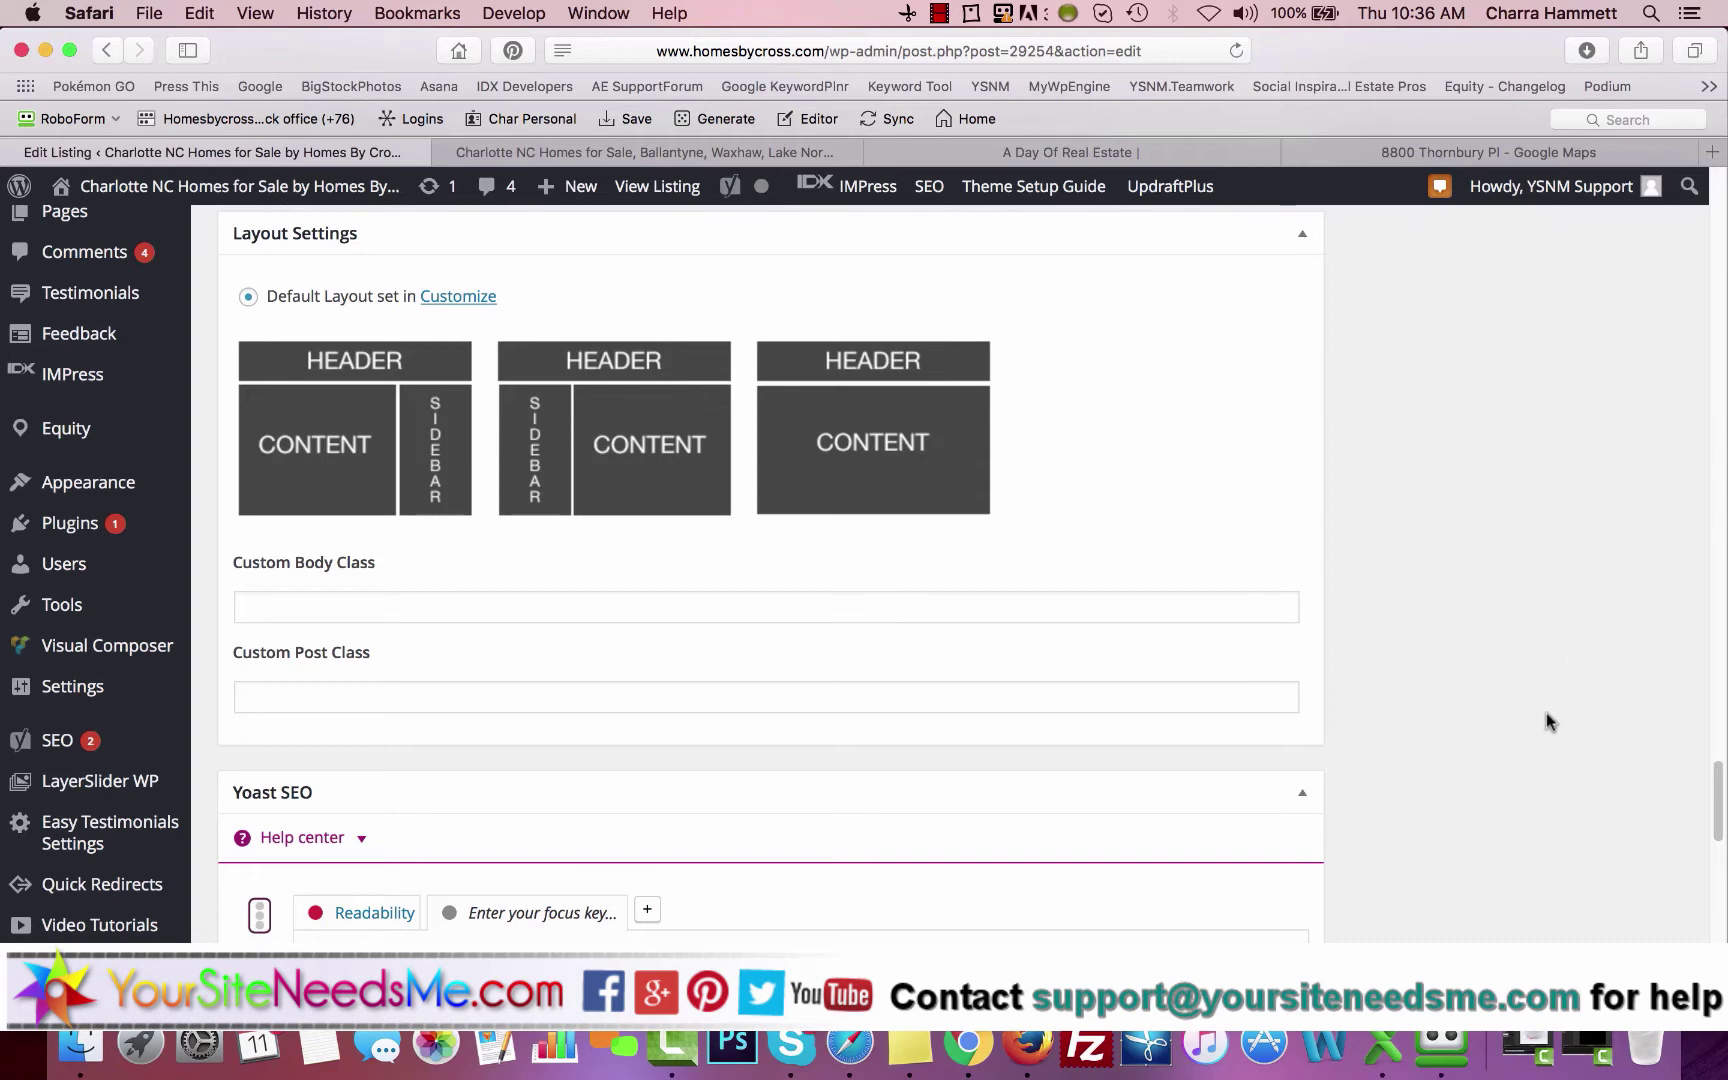
scroll(1547, 719, "down", 8)
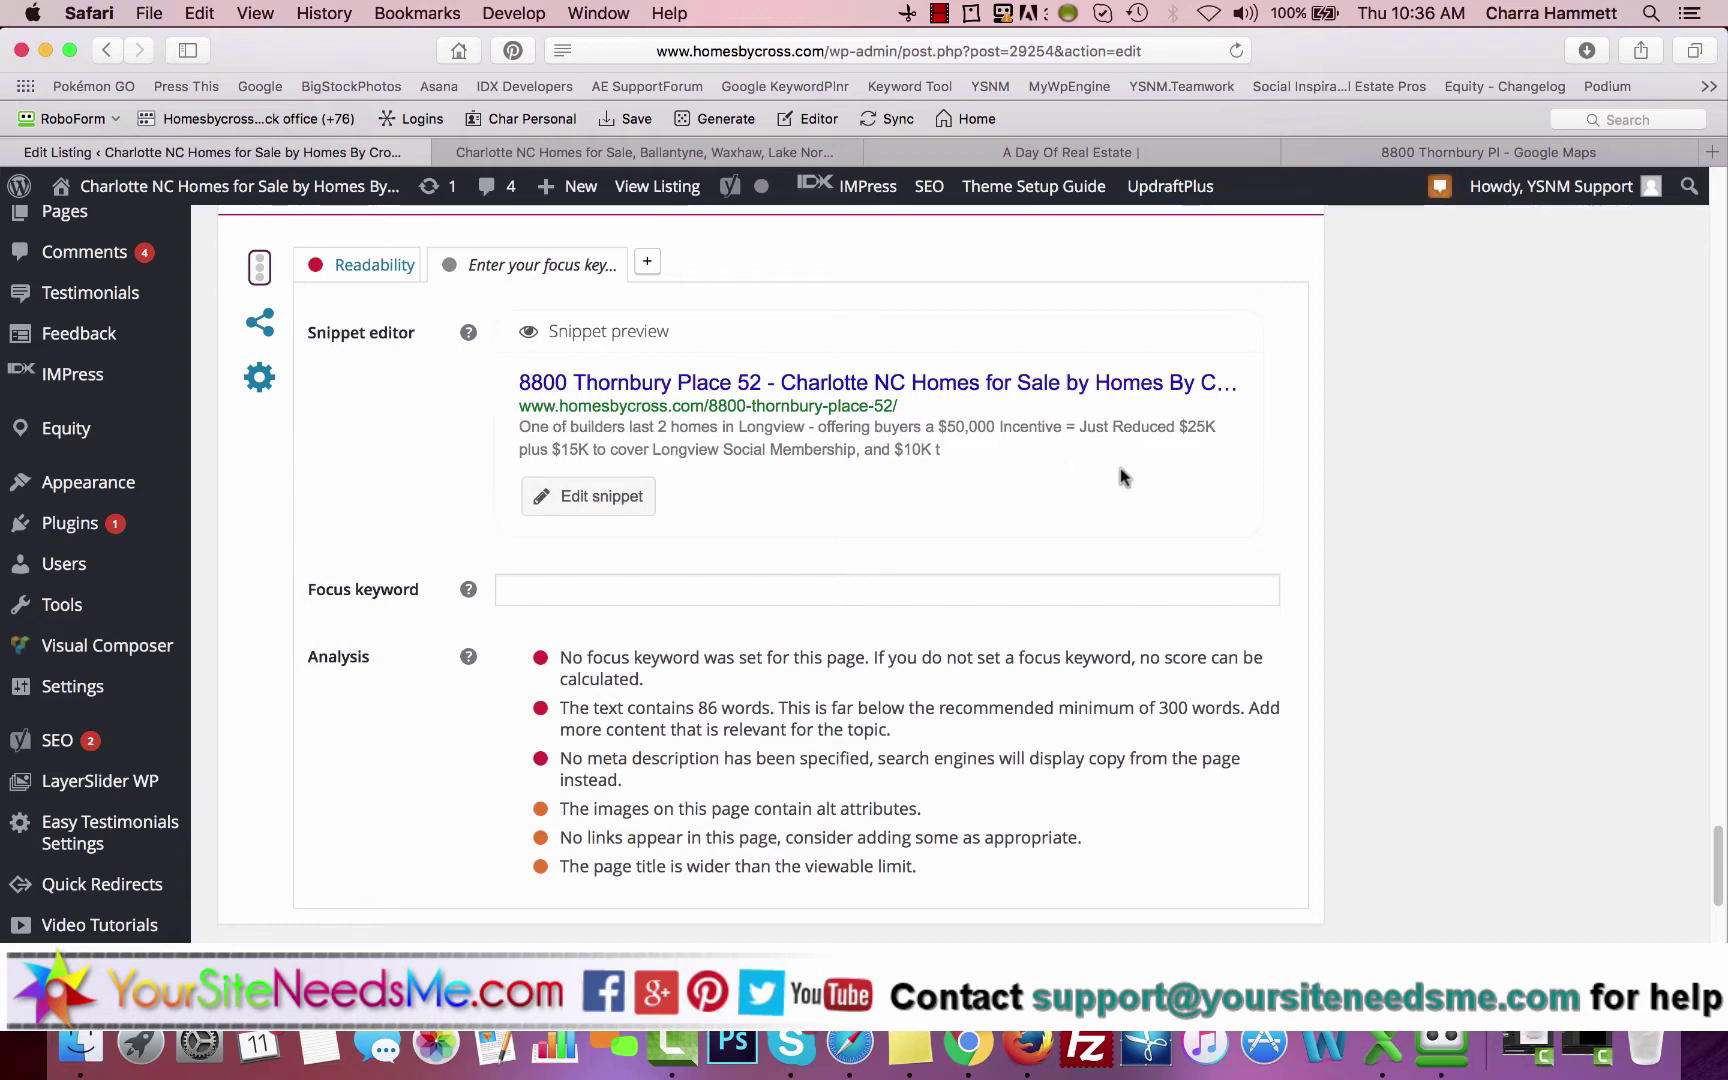
scroll(1535, 457, "down", 5)
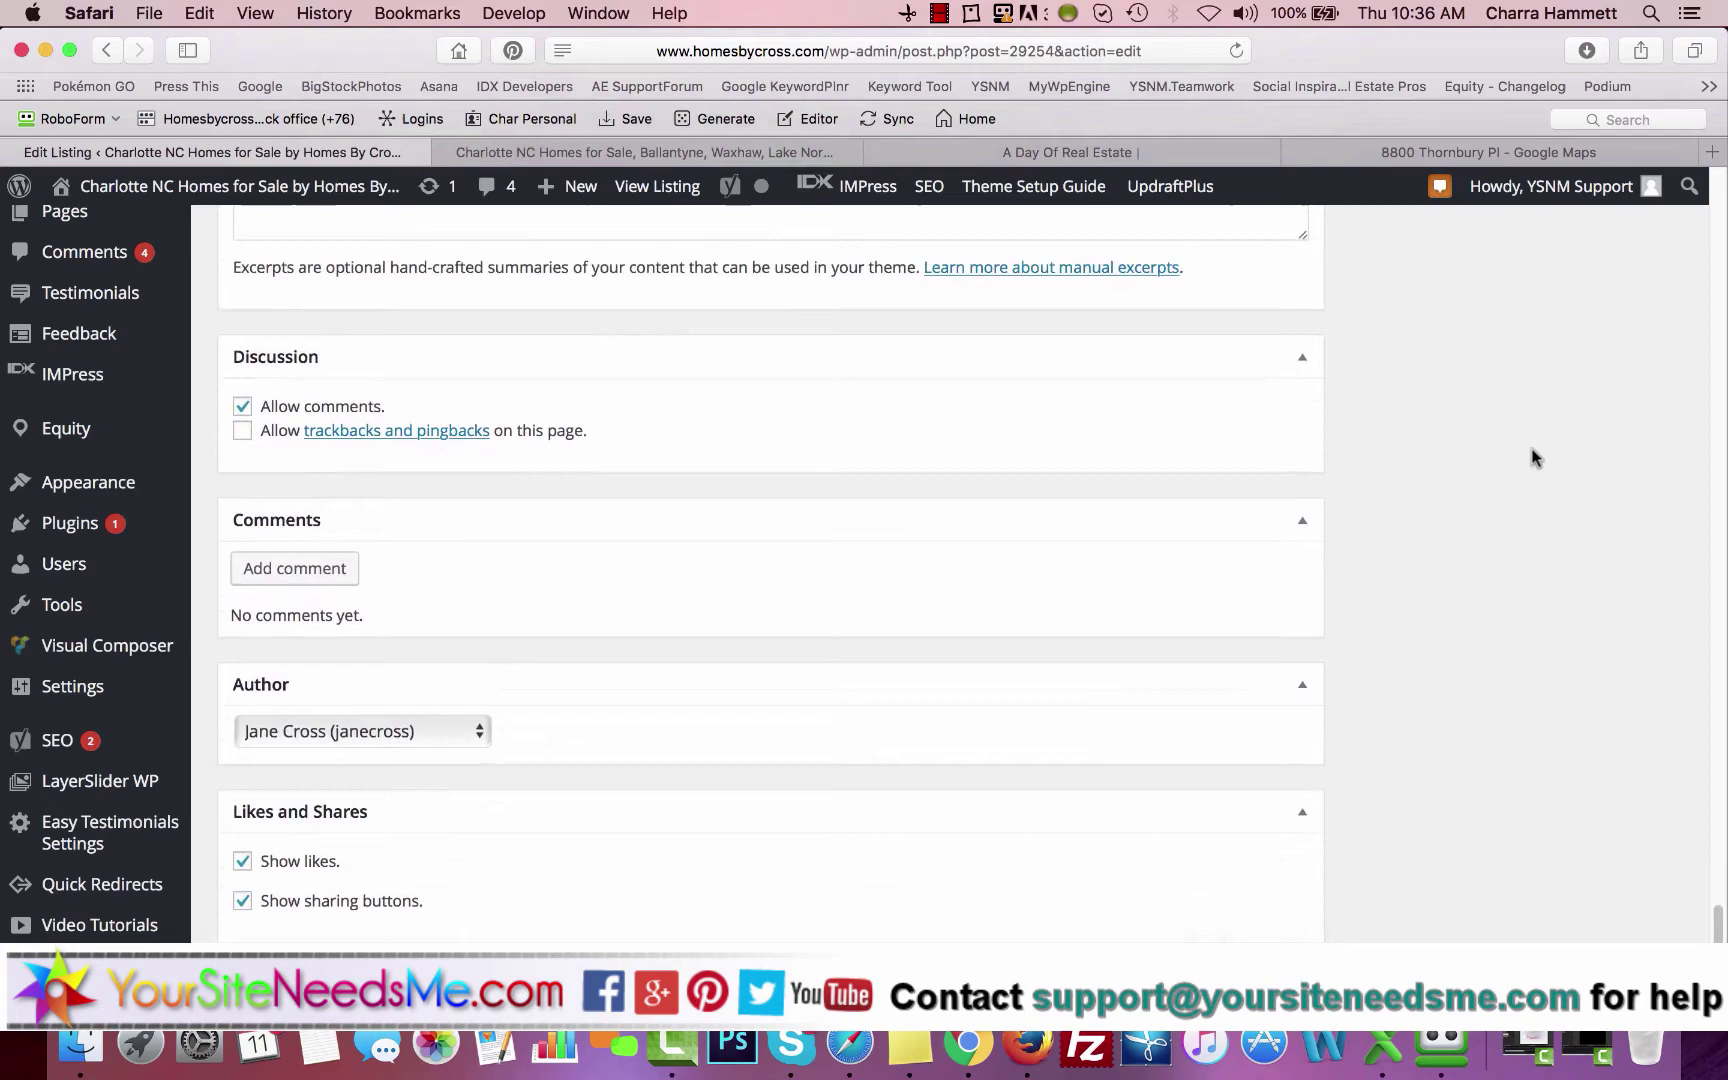
scroll(1531, 455, "up", 15)
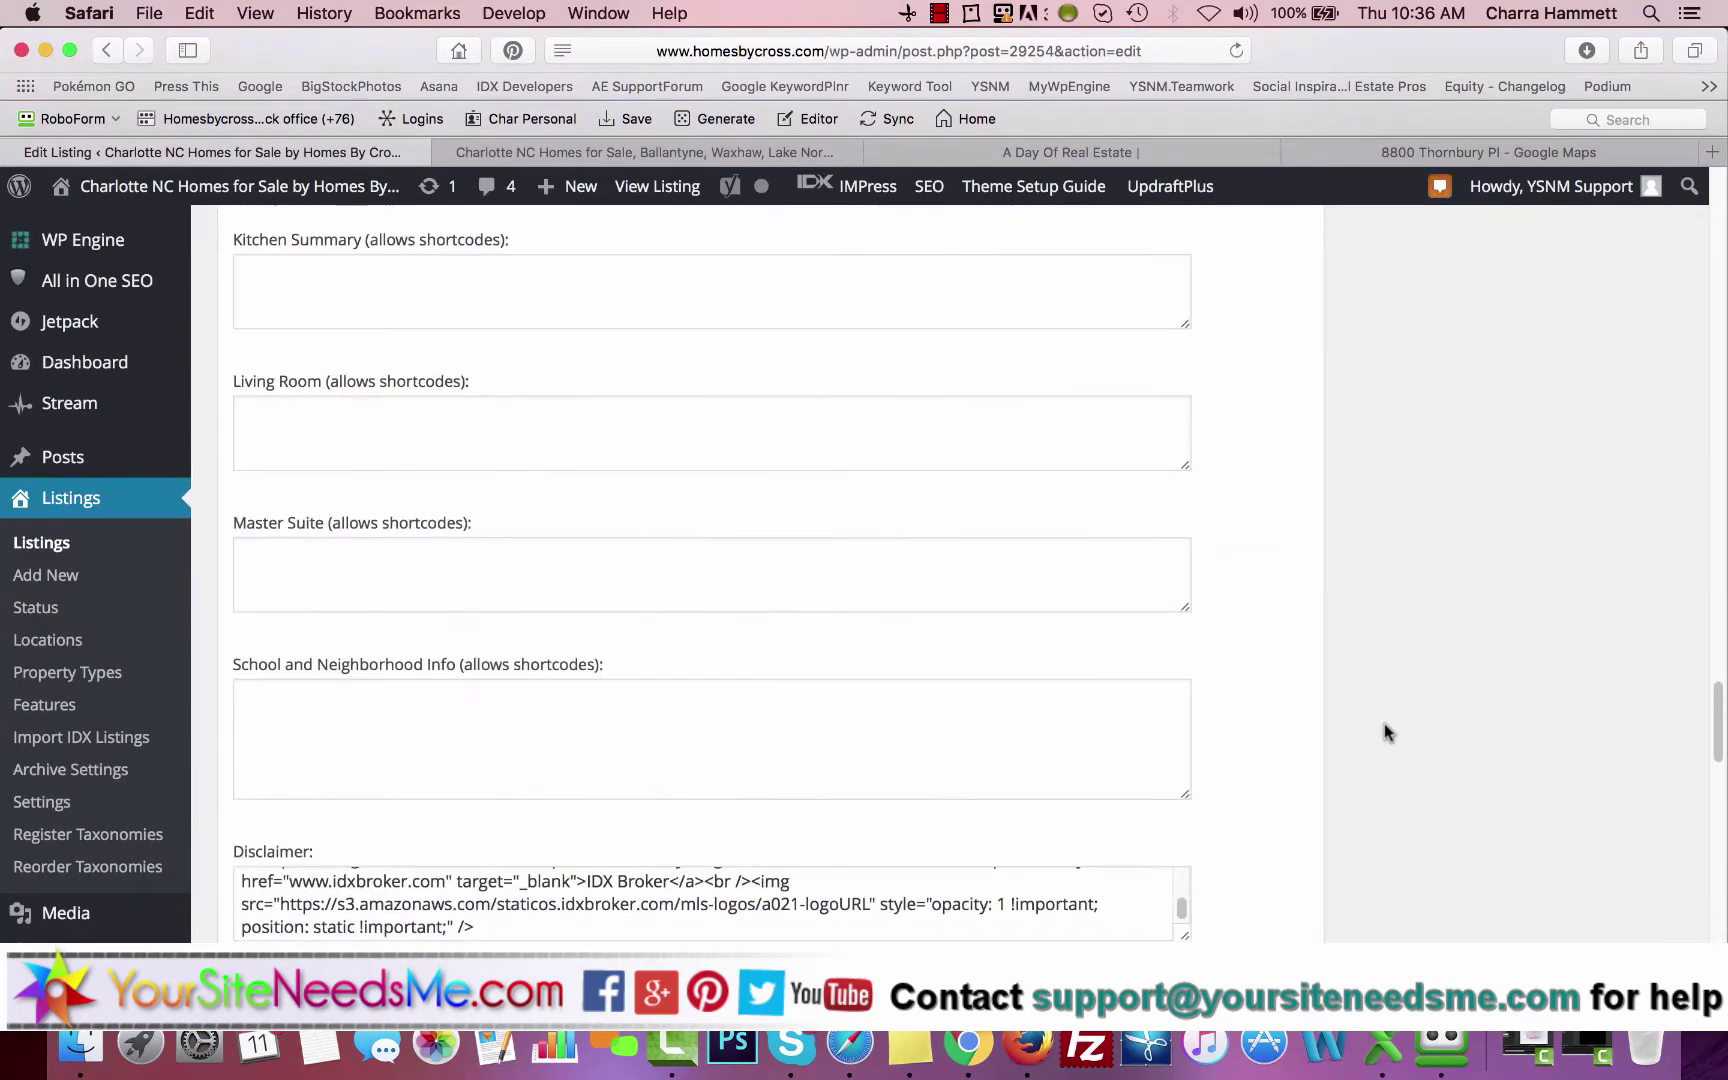
scroll(1366, 558, "up", 15)
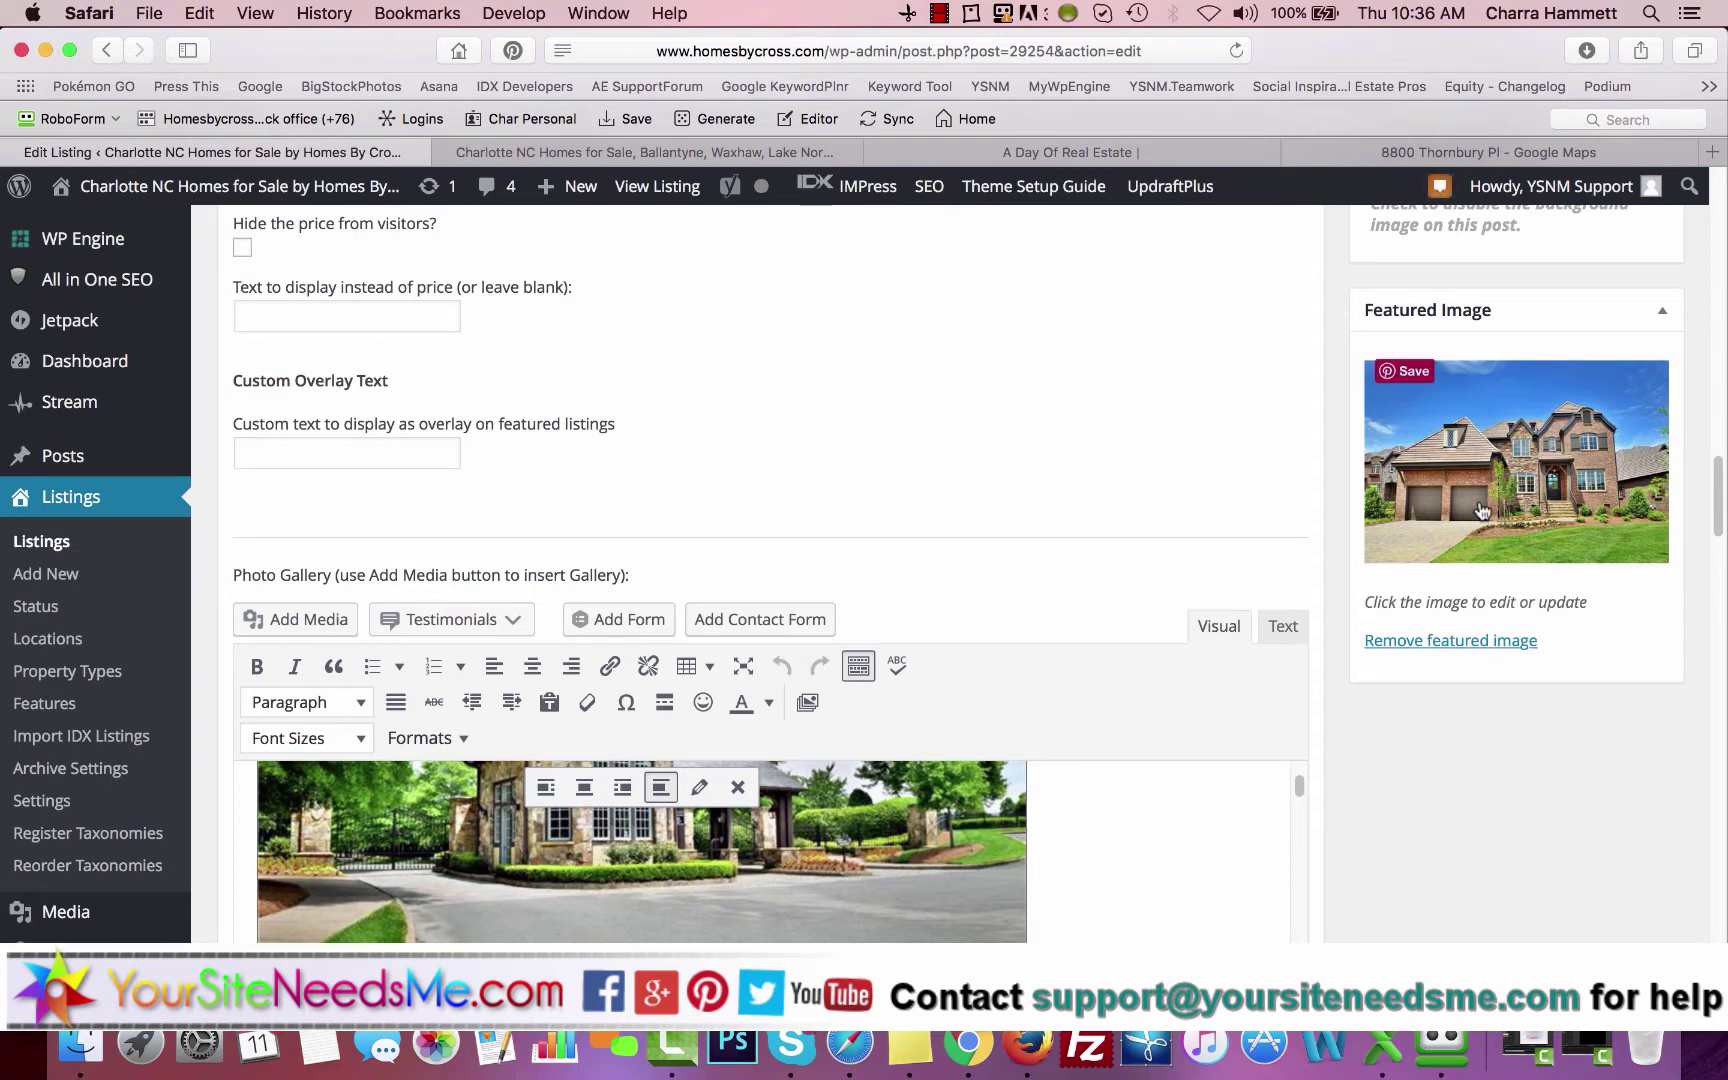
left_click(1521, 150)
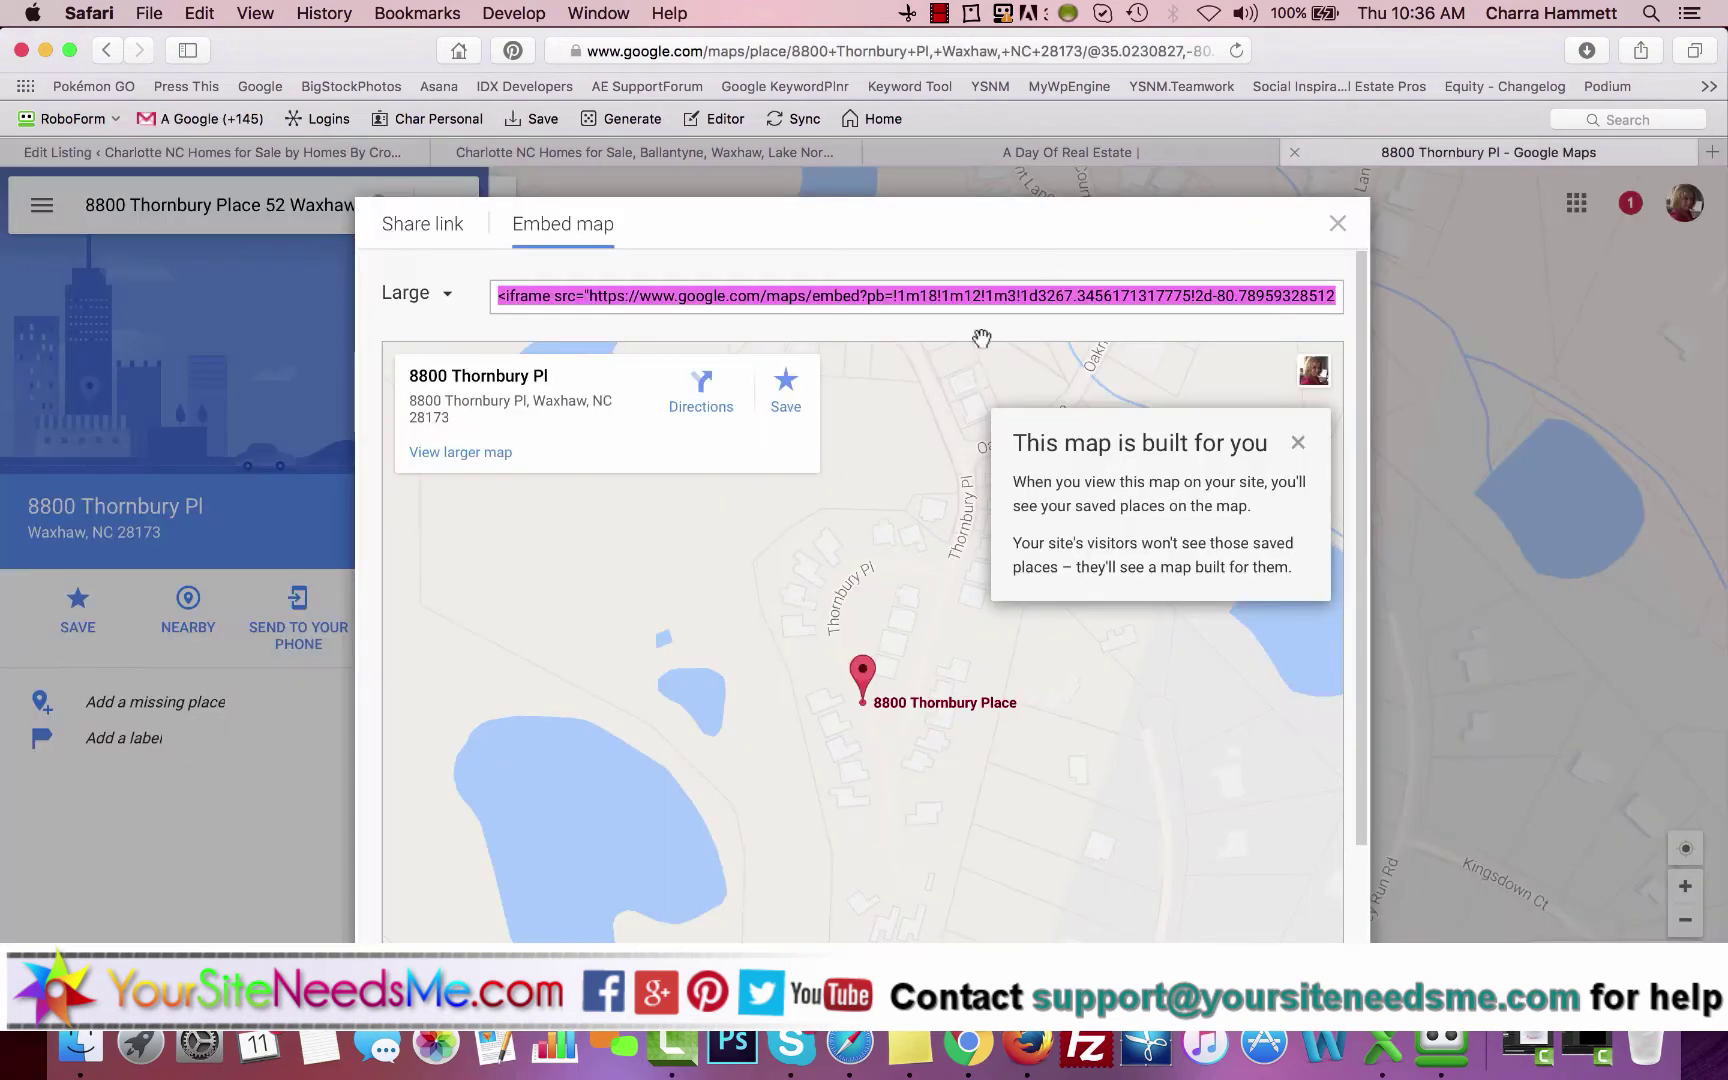
left_click(1137, 150)
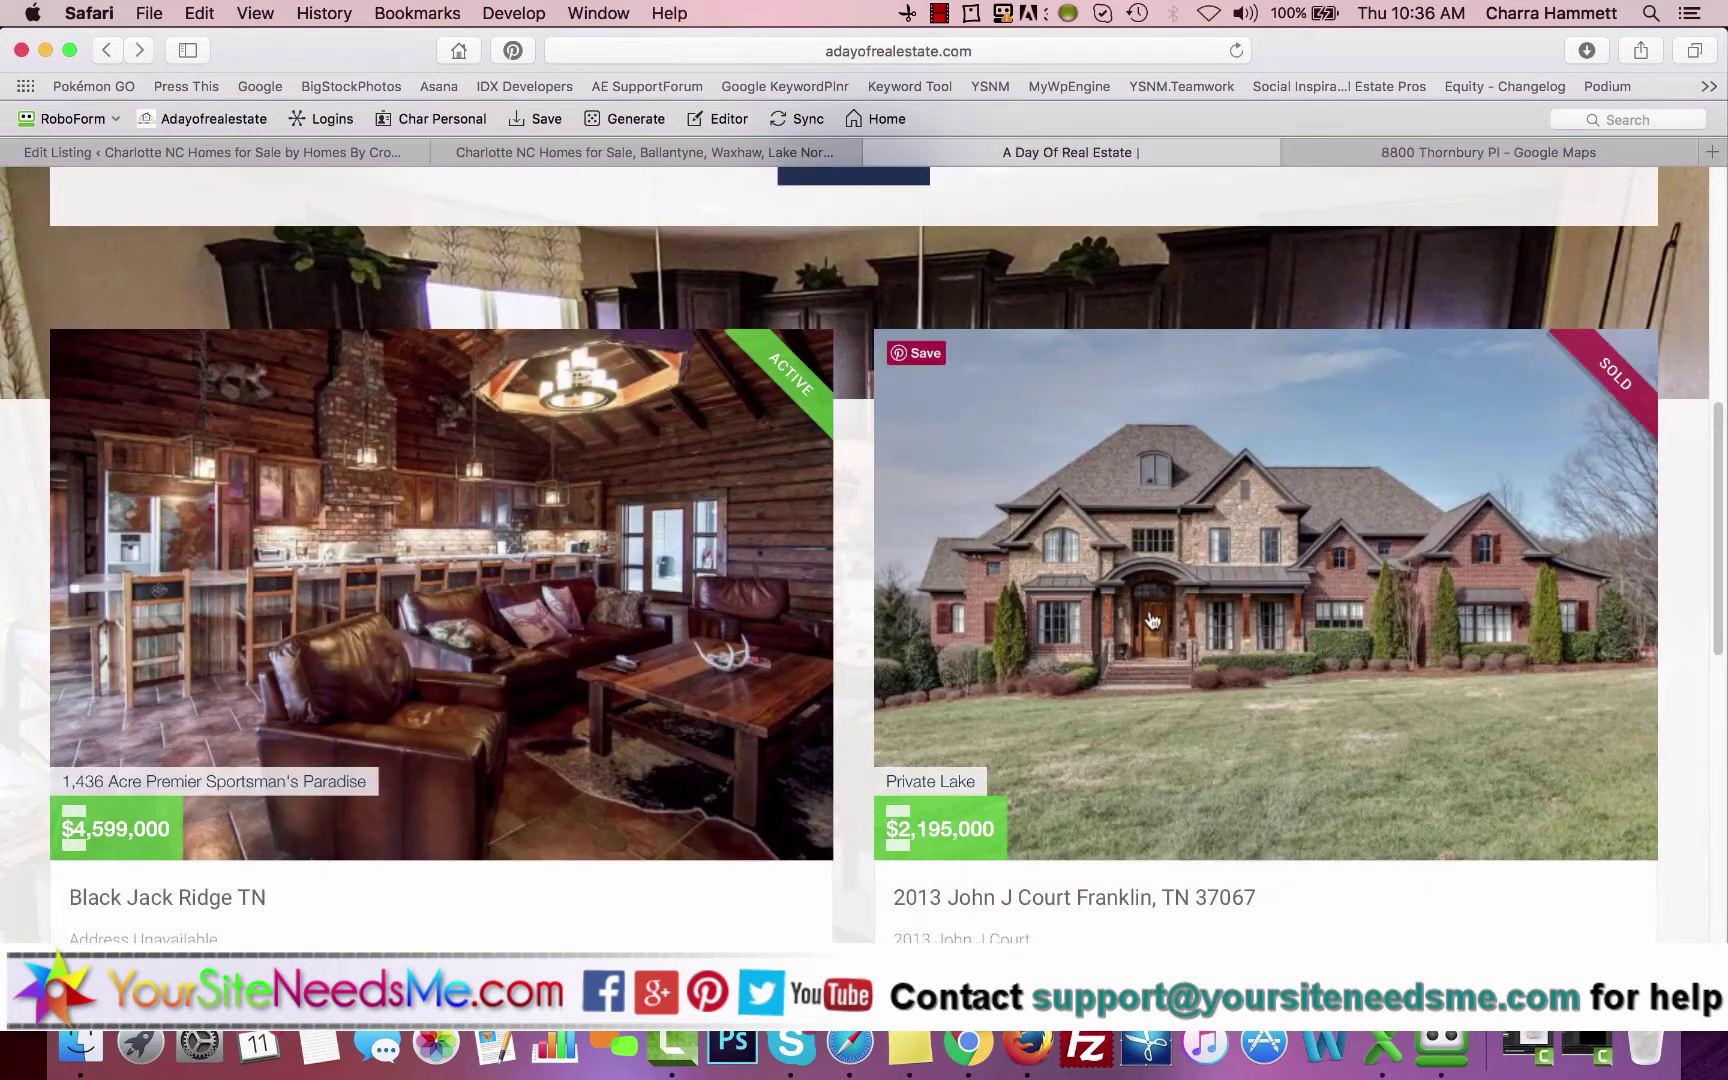
left_click(1180, 565)
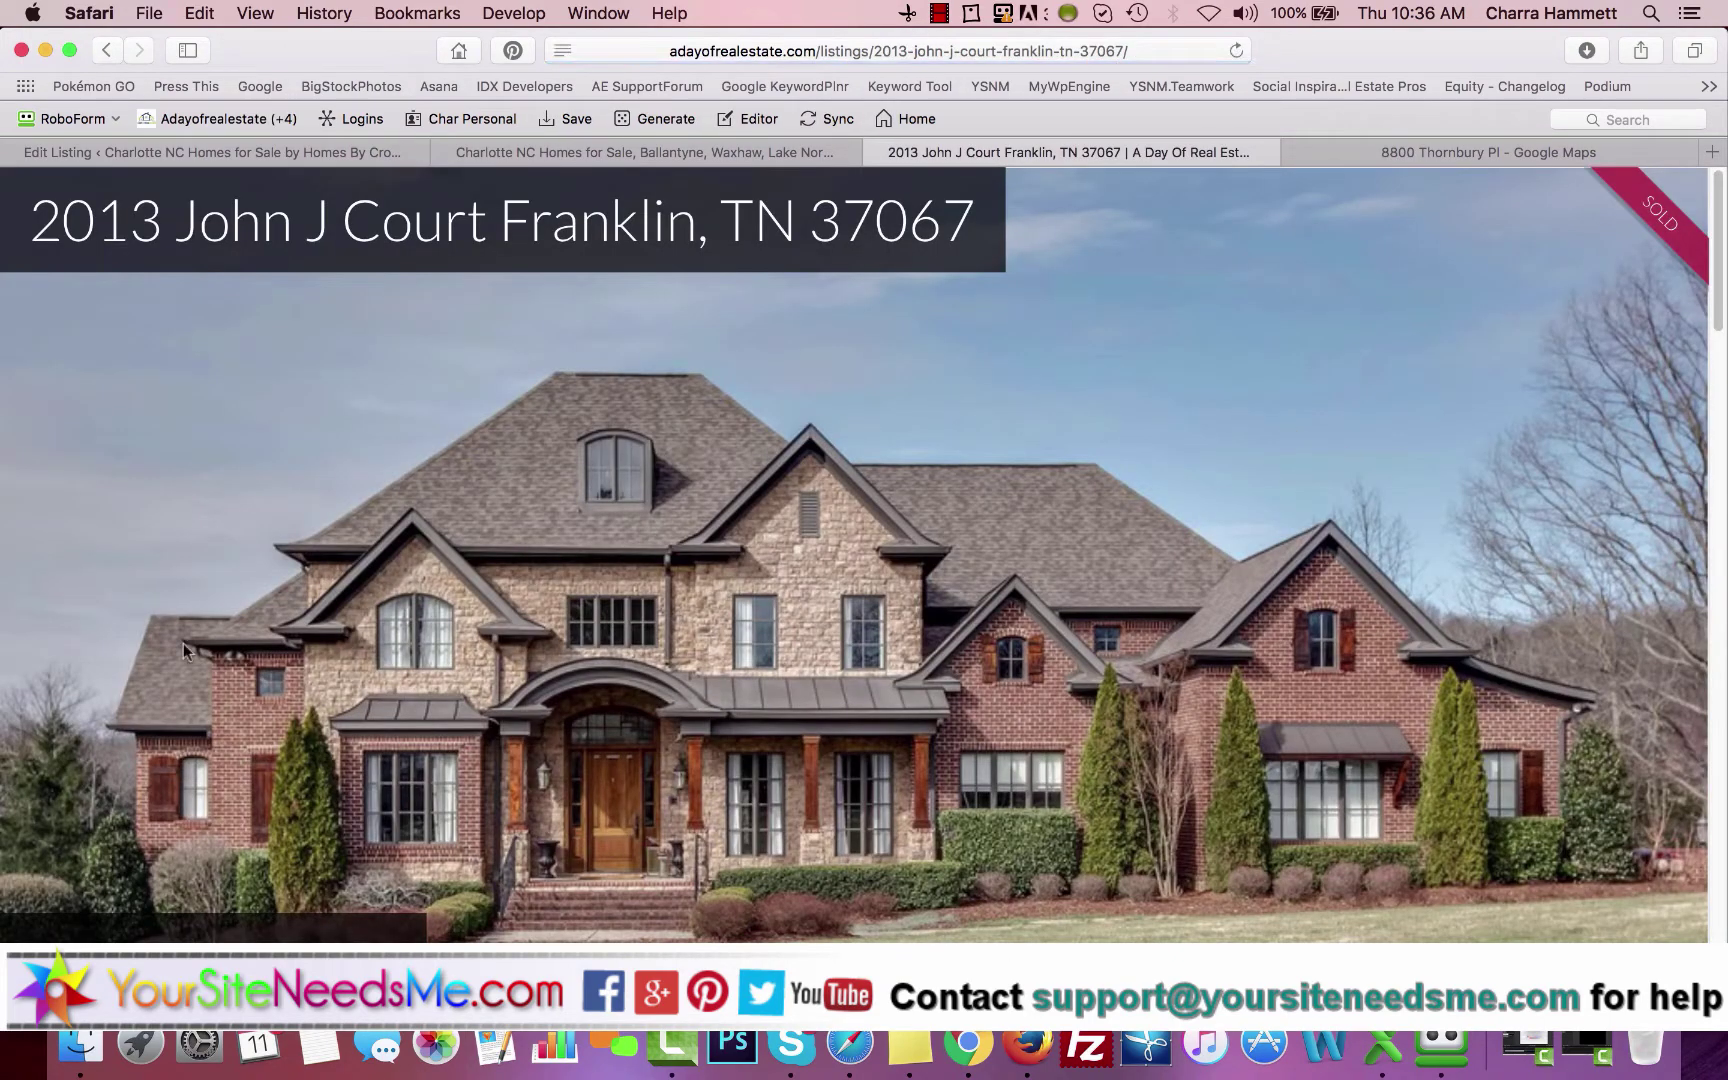
scroll(1146, 678, "down", 5)
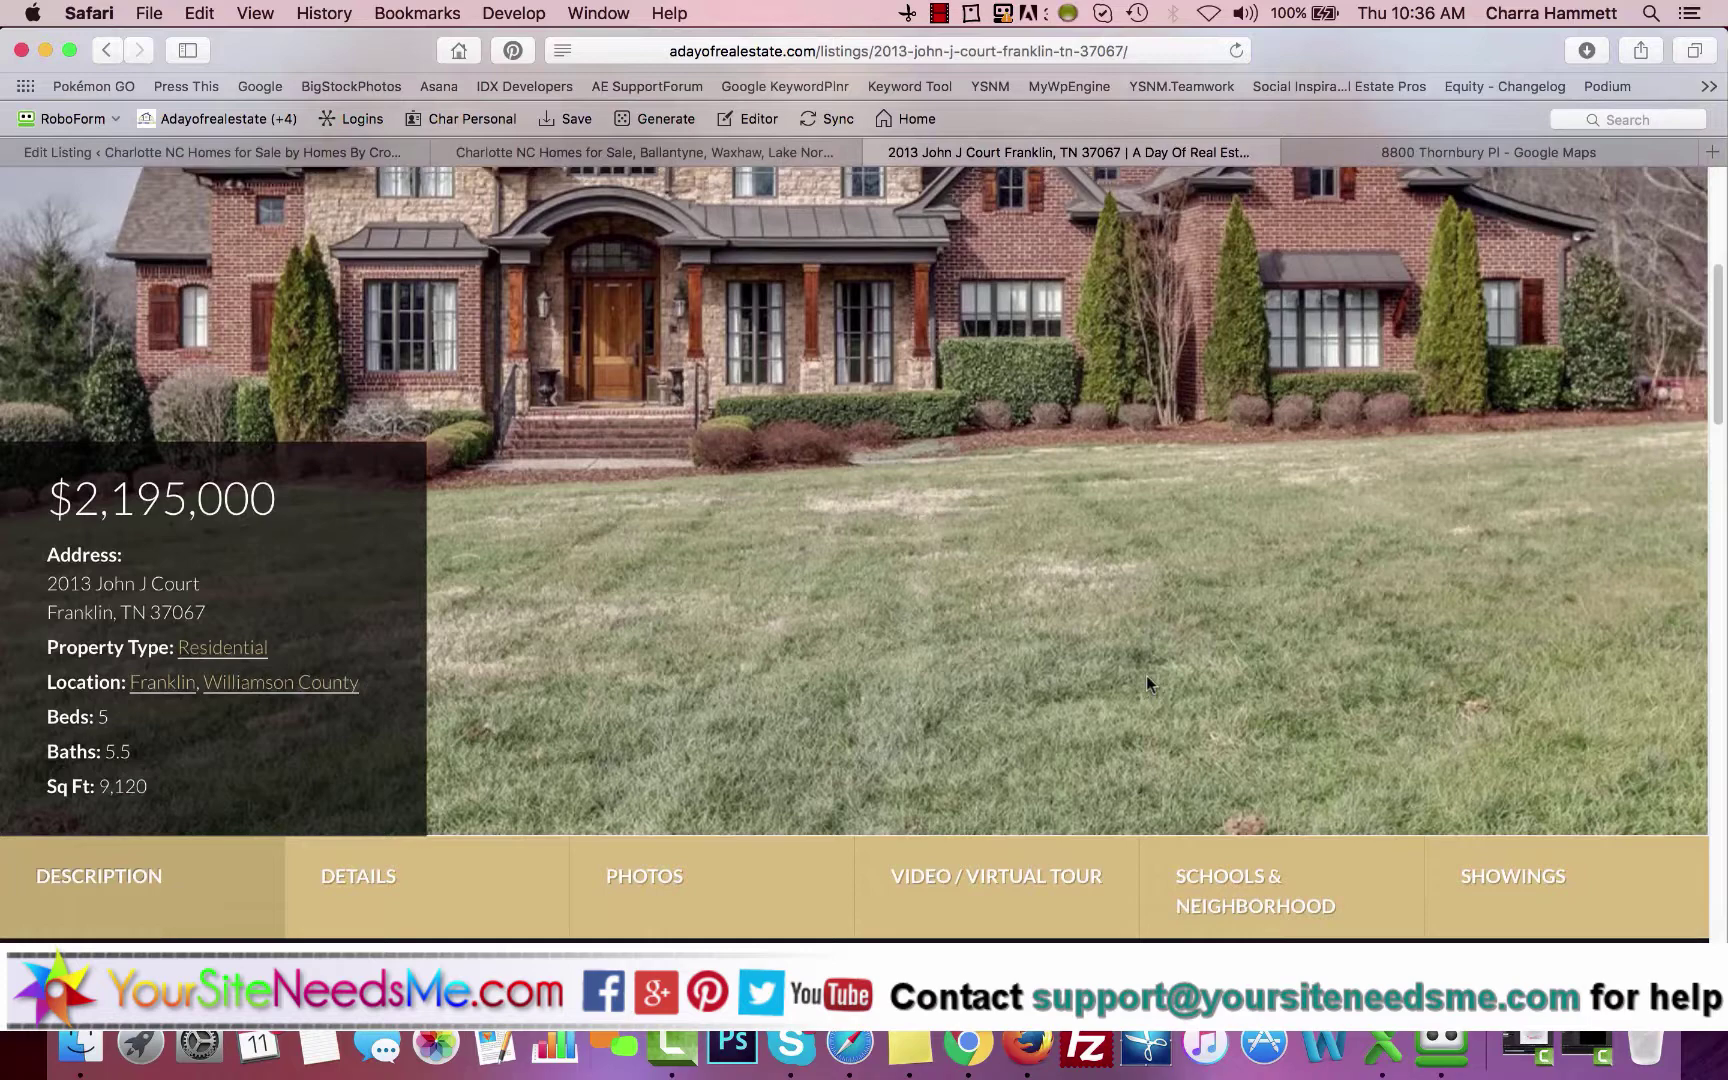
scroll(1146, 678, "up", 5)
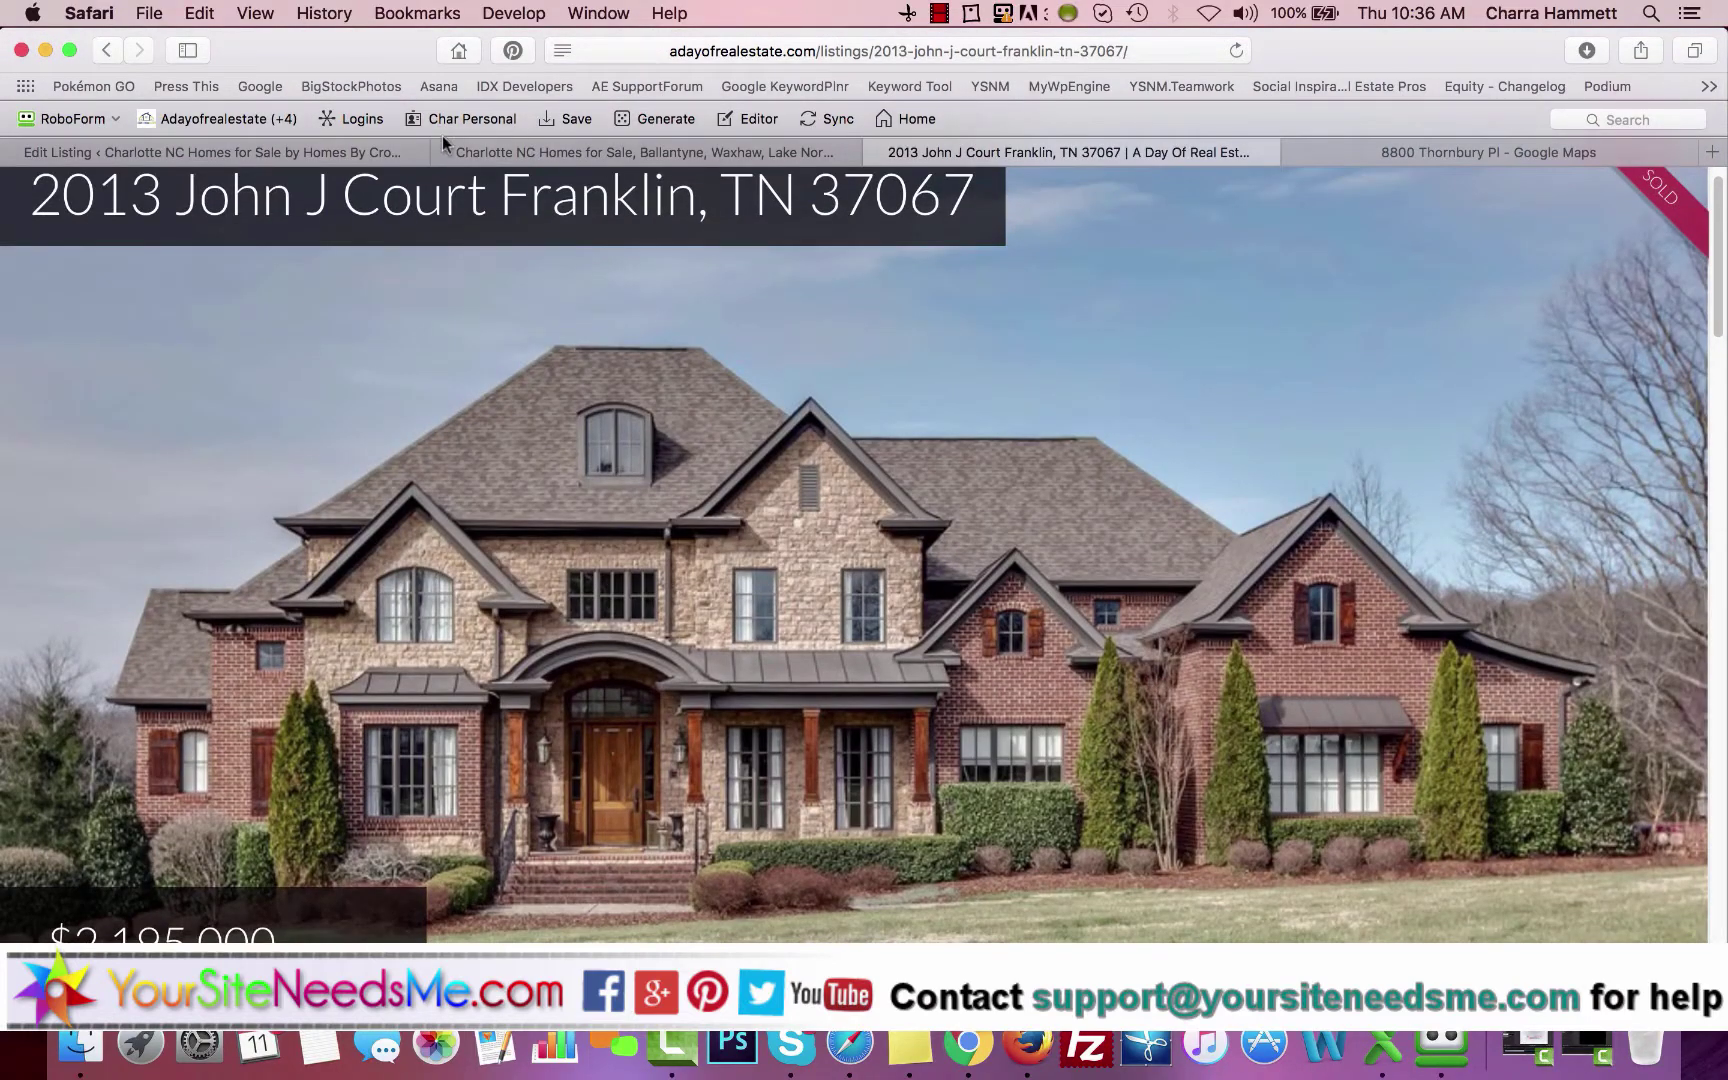
left_click(379, 152)
scroll(1512, 551, "up", 5)
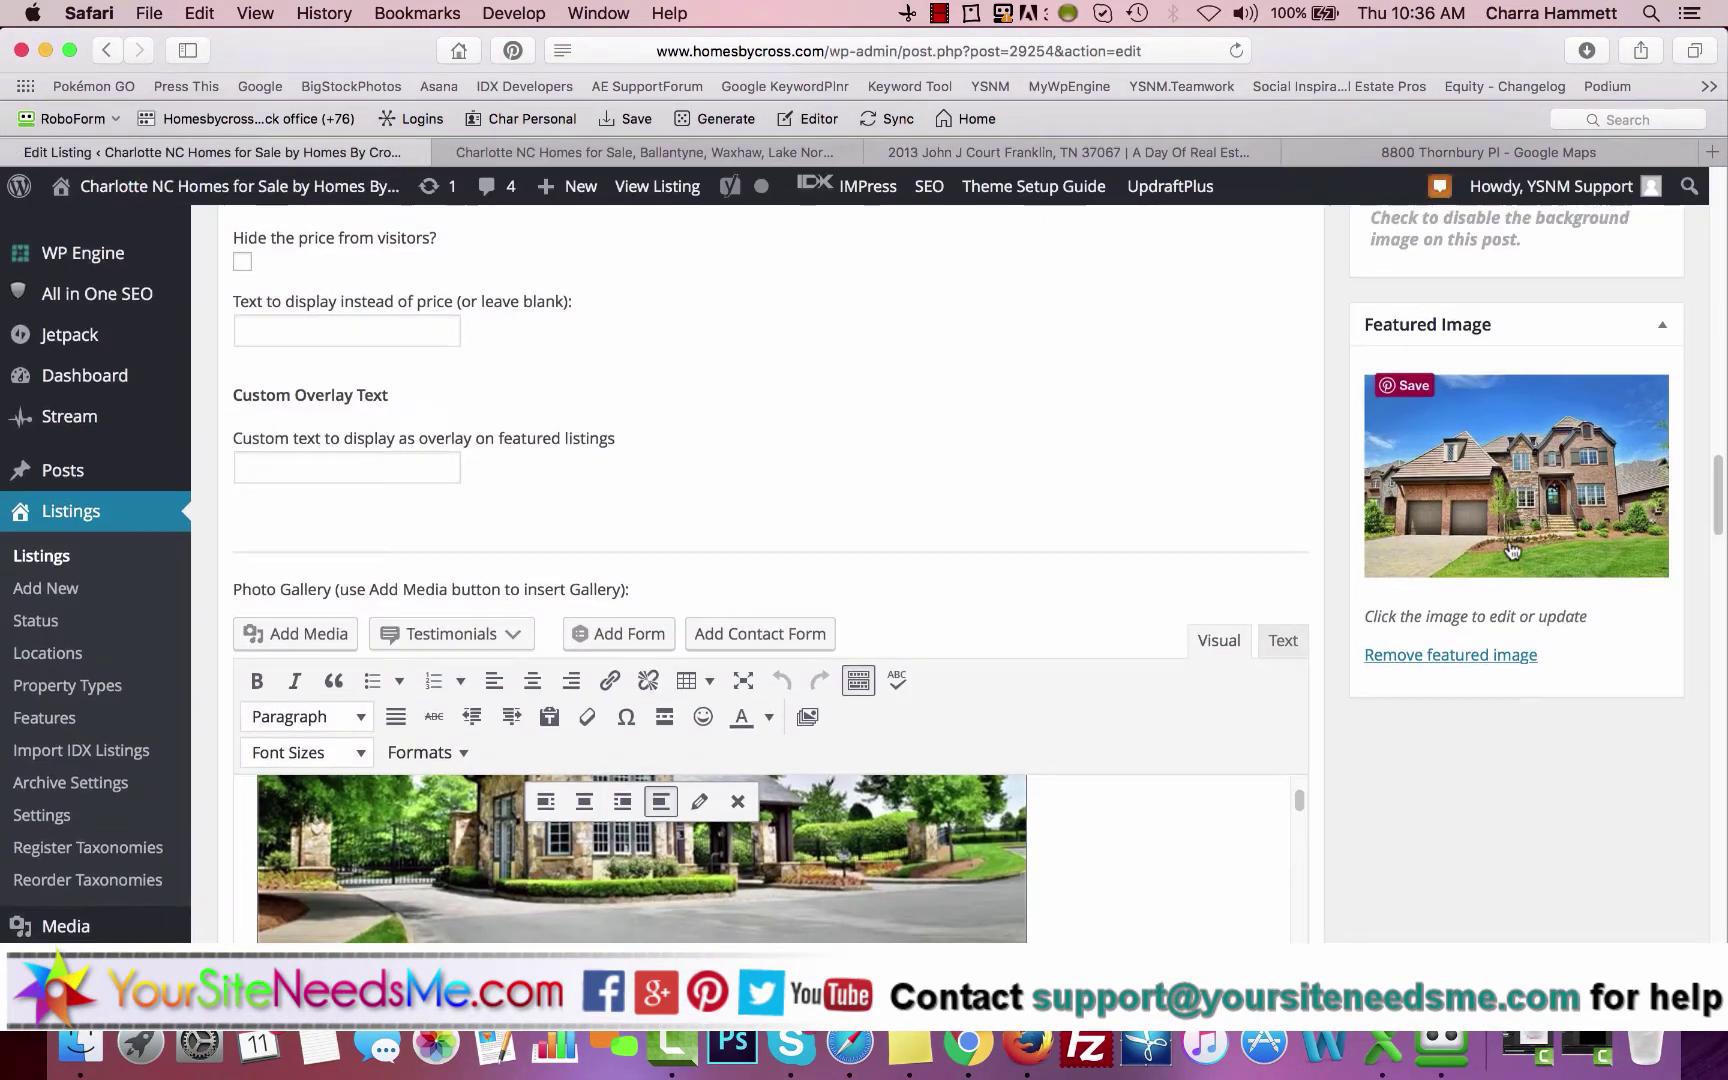
scroll(1512, 551, "up", 10)
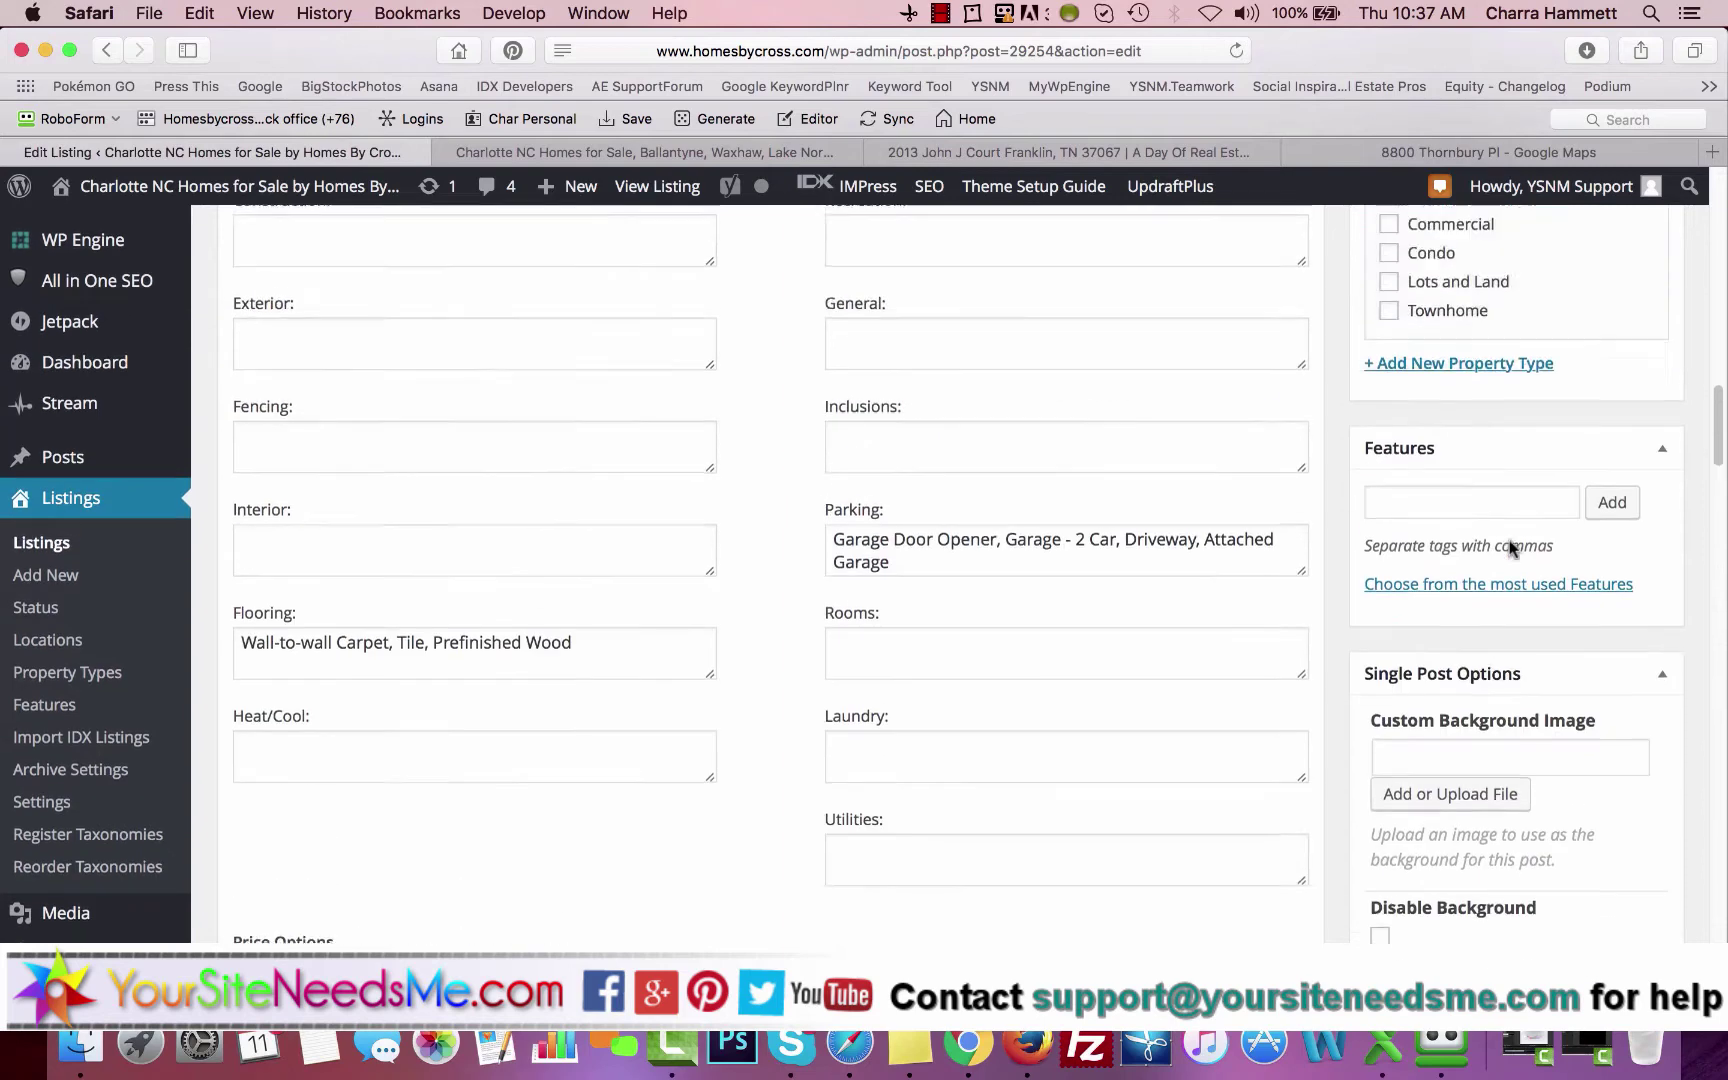
left_click(1470, 745)
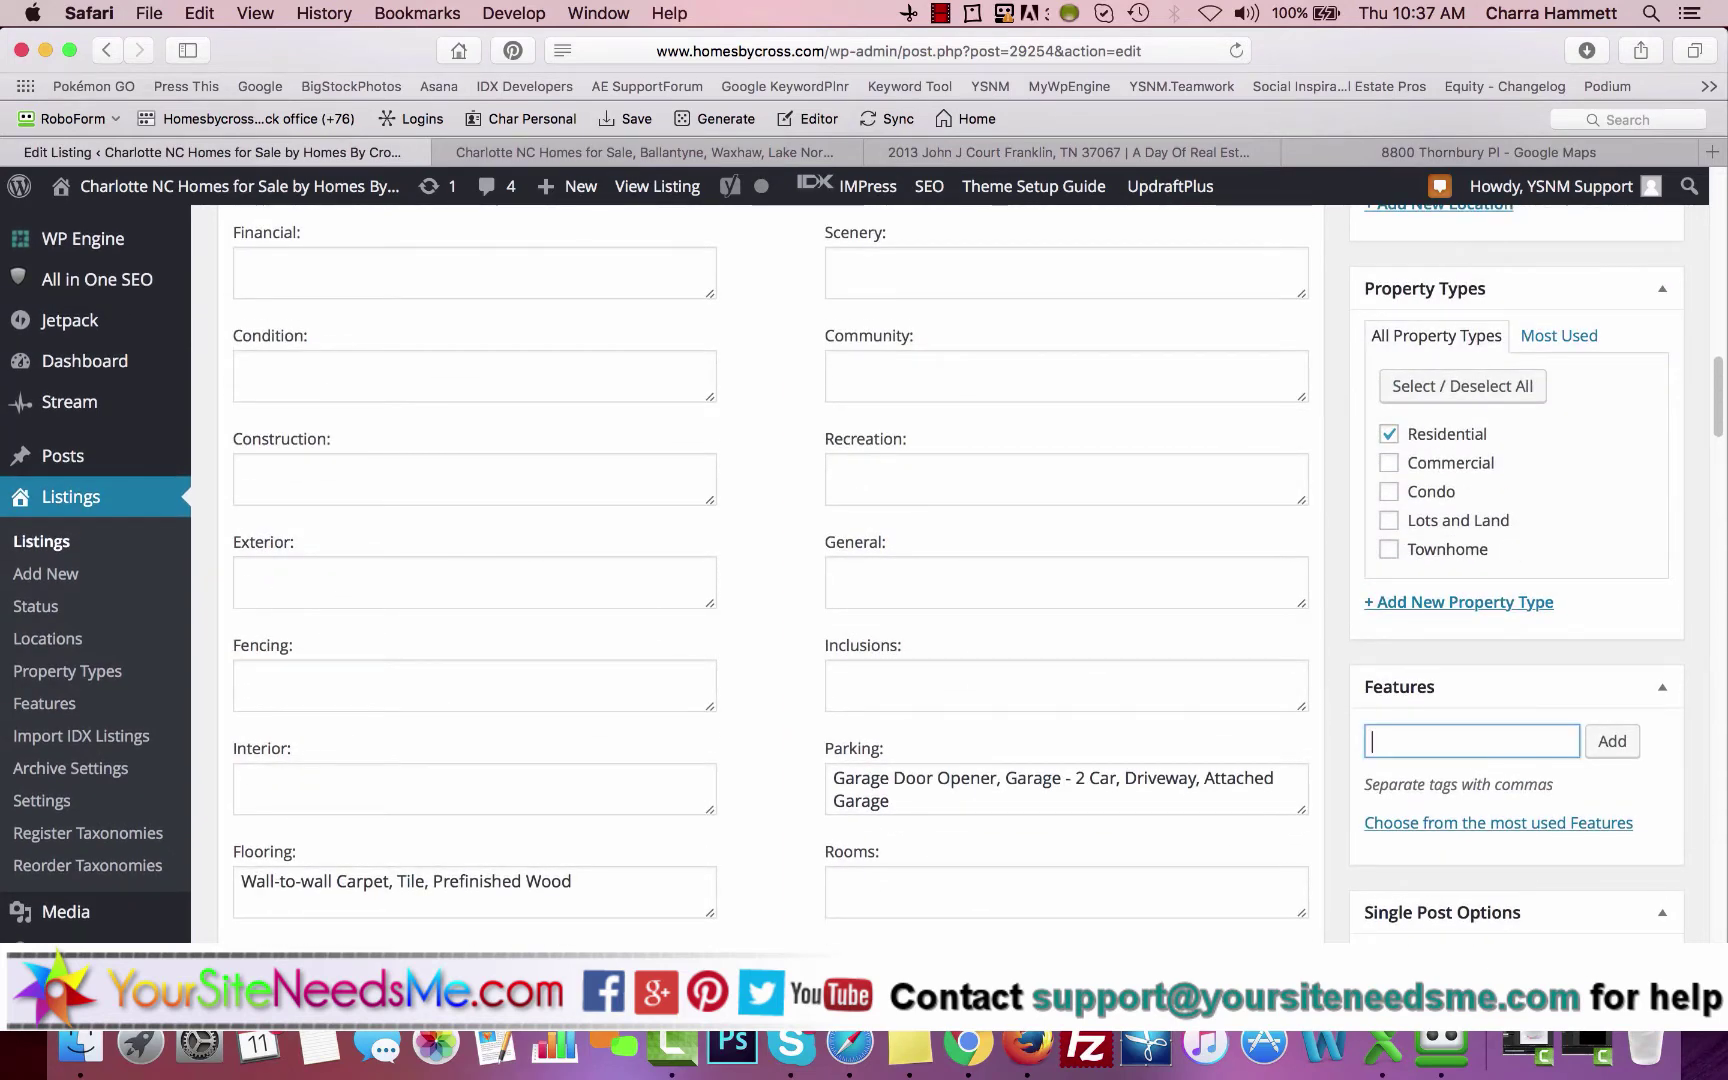
scroll(1630, 505, "up", 5)
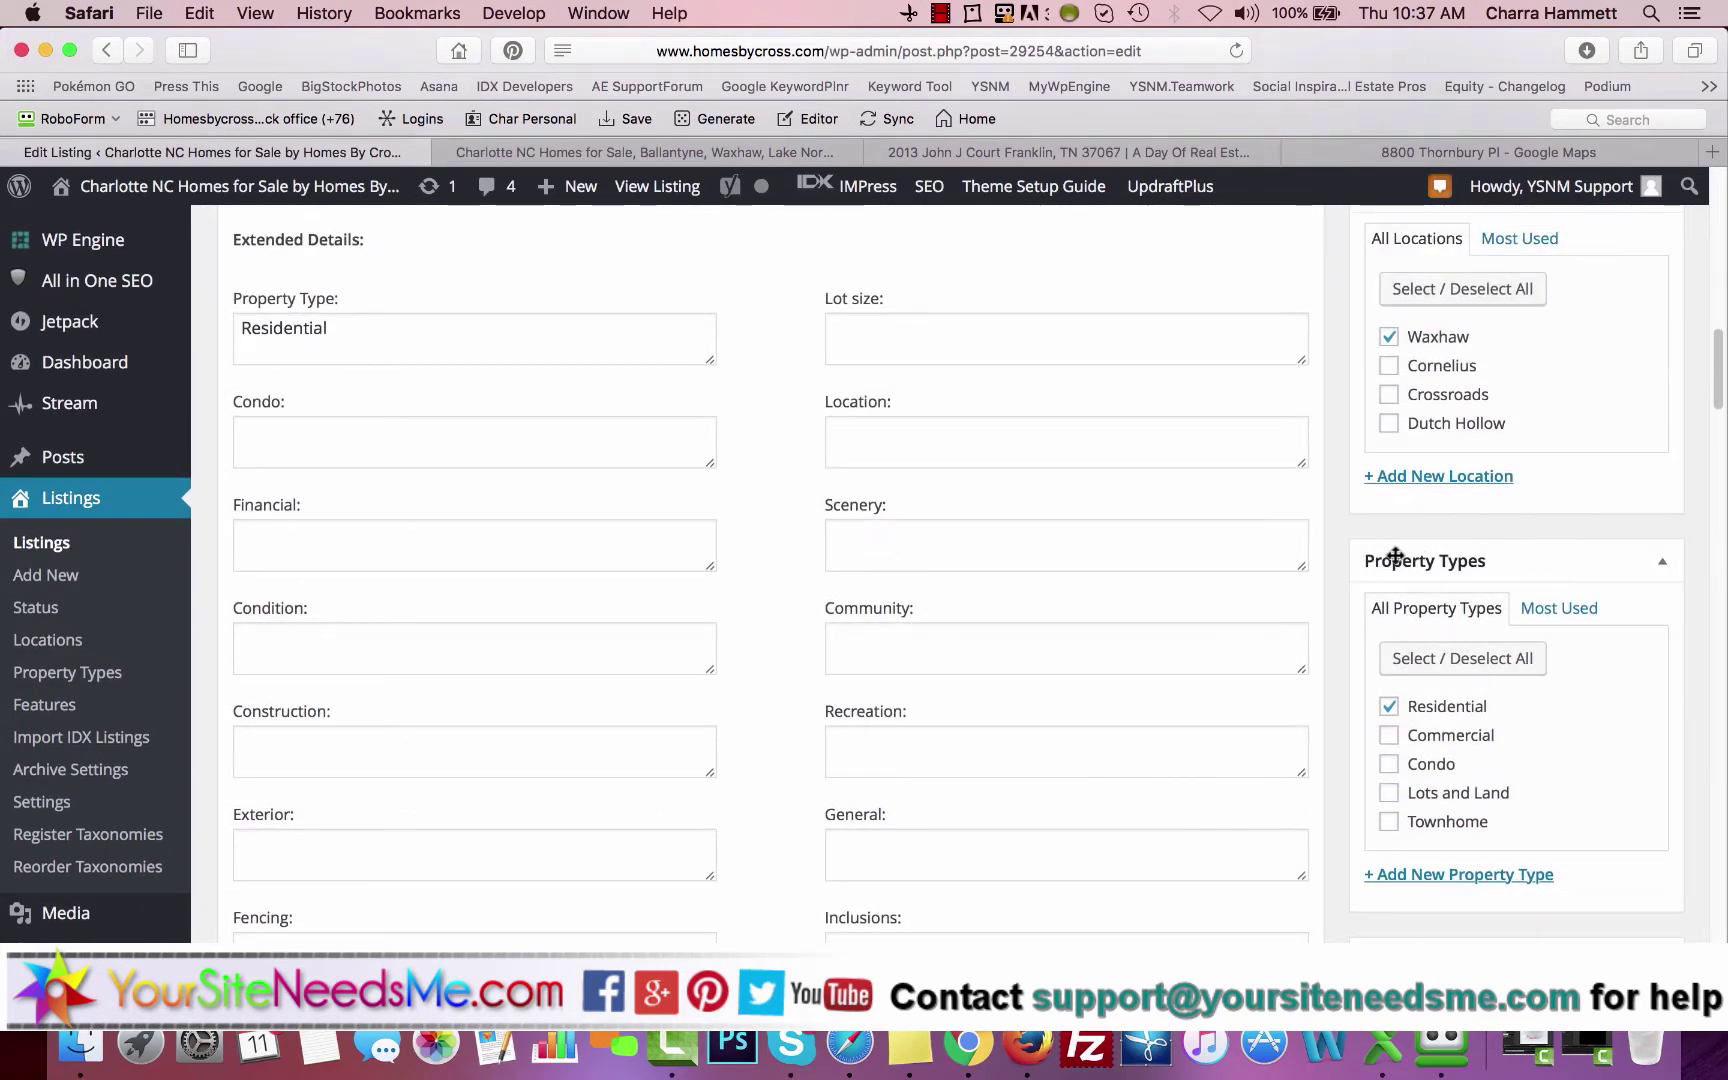
scroll(1623, 530, "up", 5)
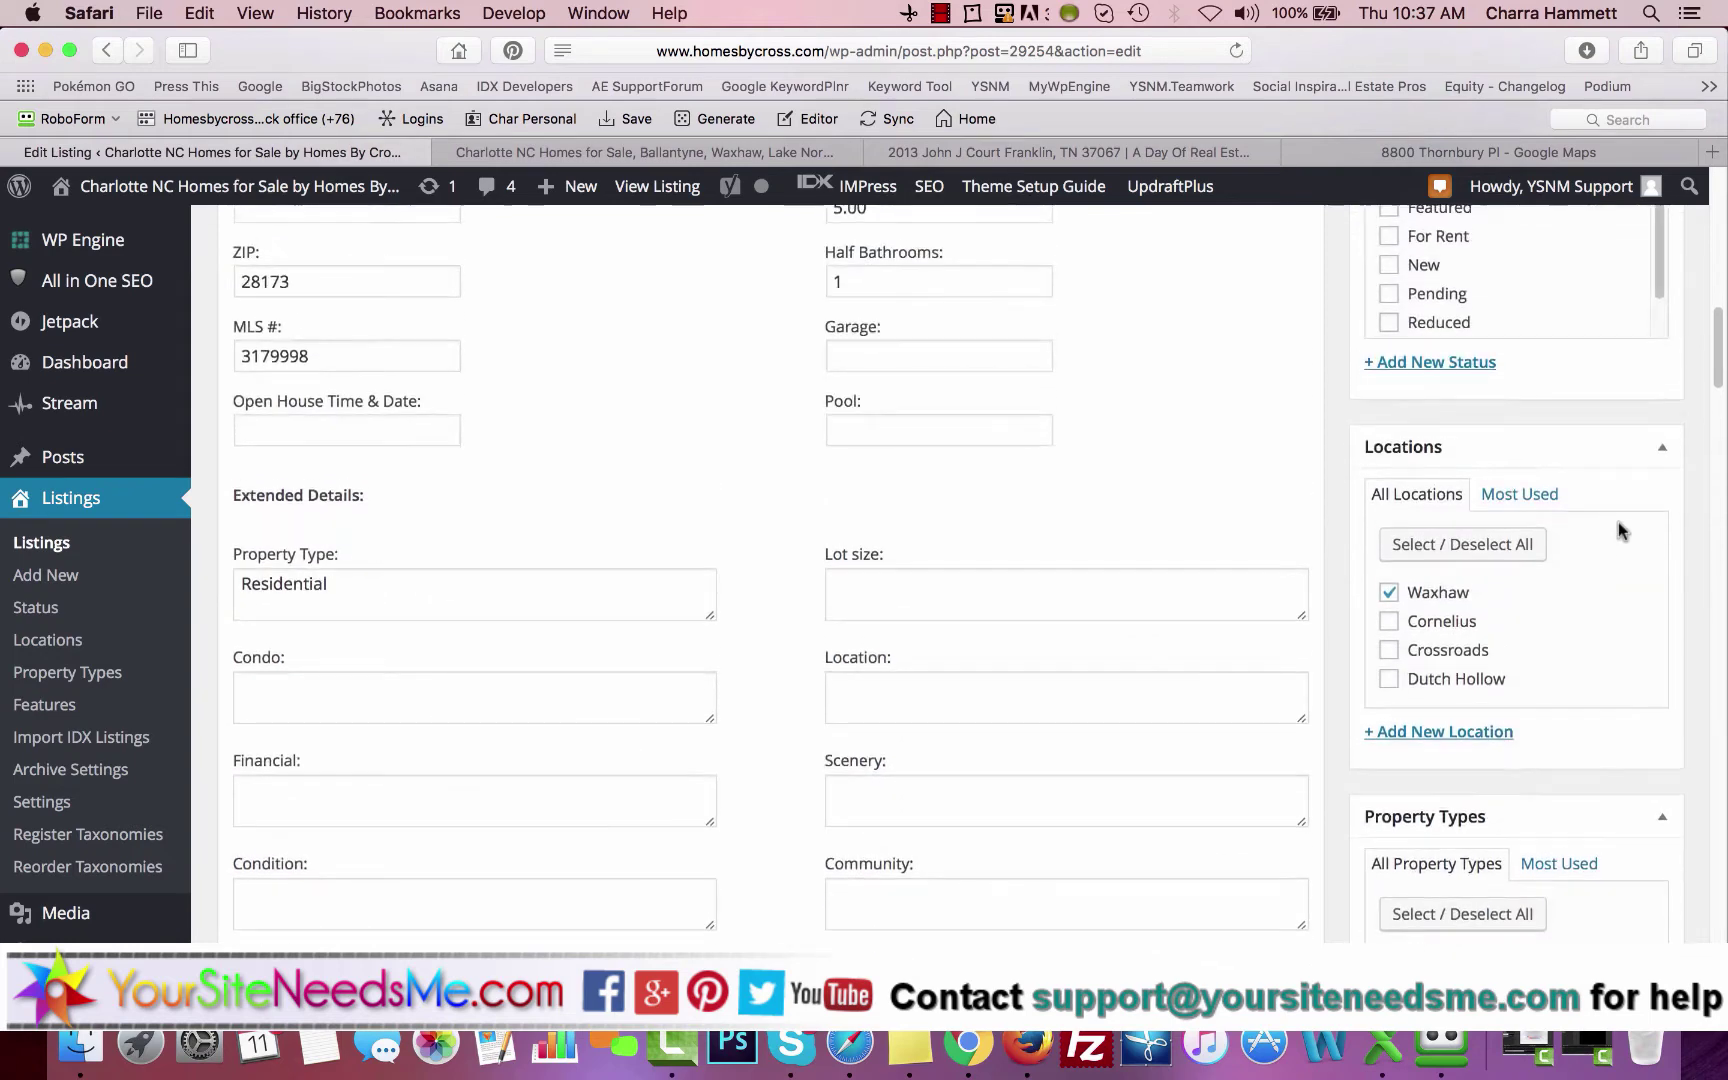
scroll(1416, 508, "up", 8)
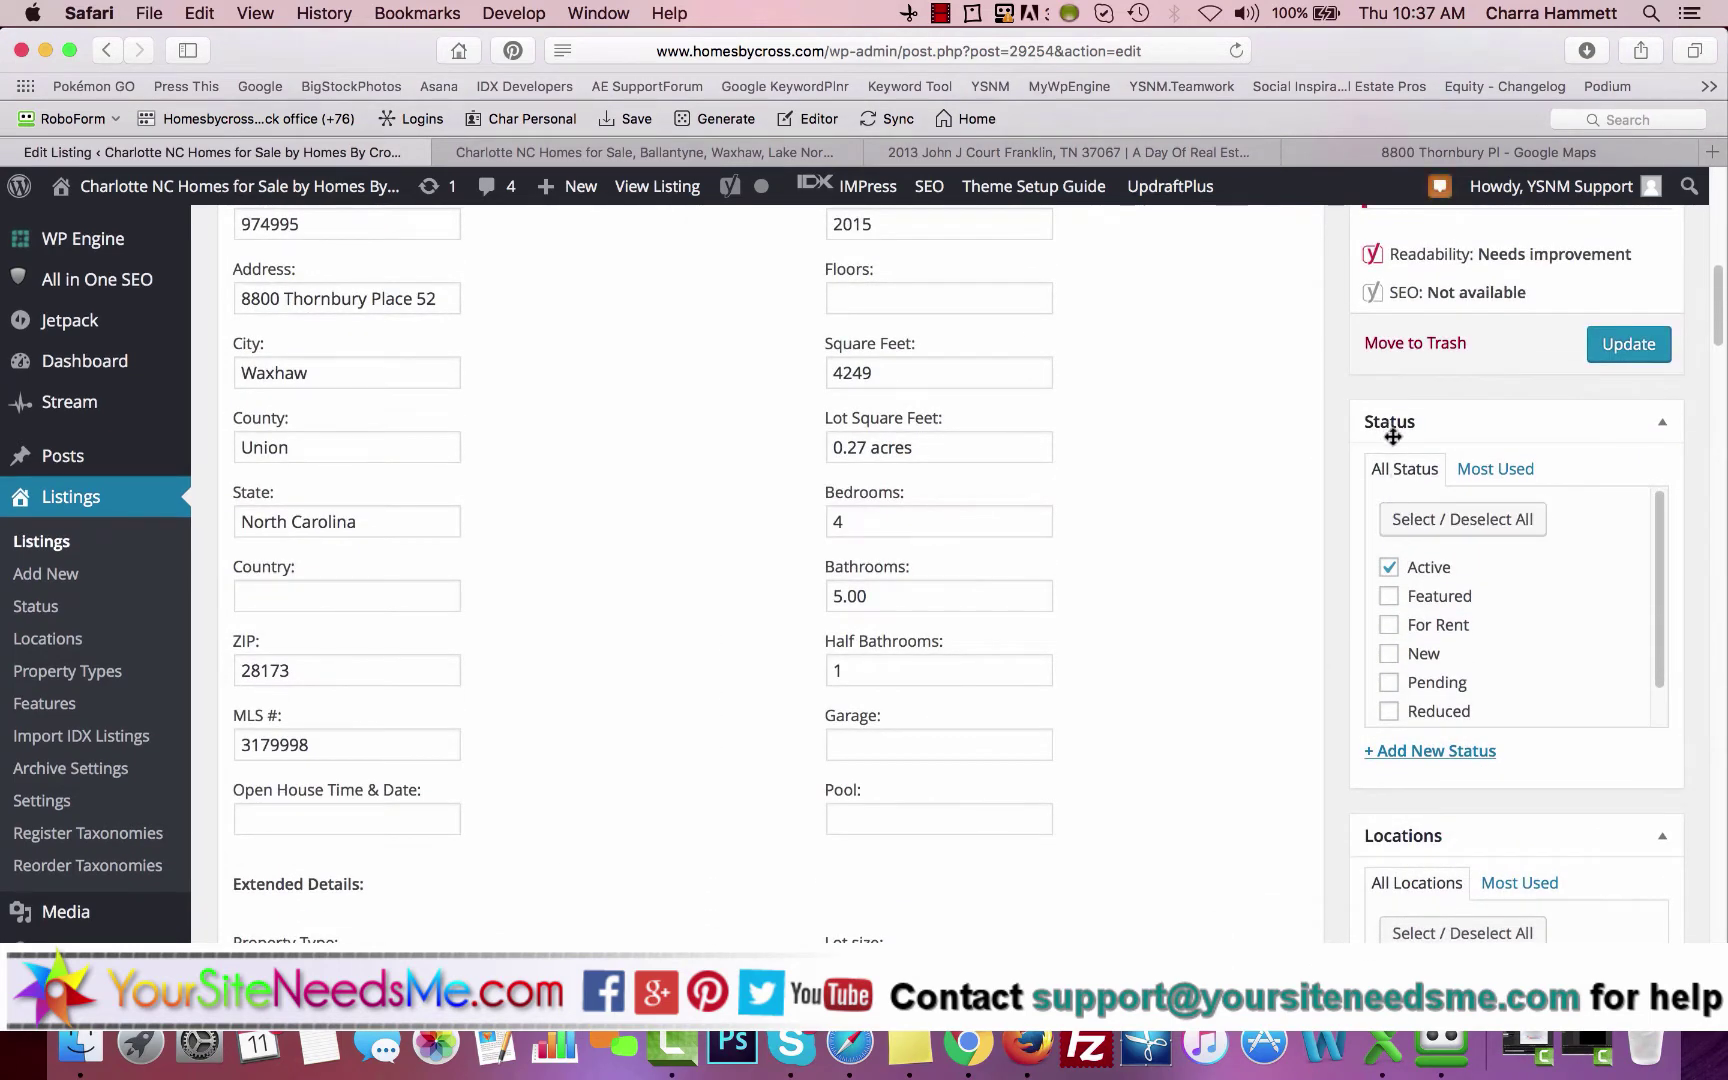
scroll(1390, 433, "up", 7)
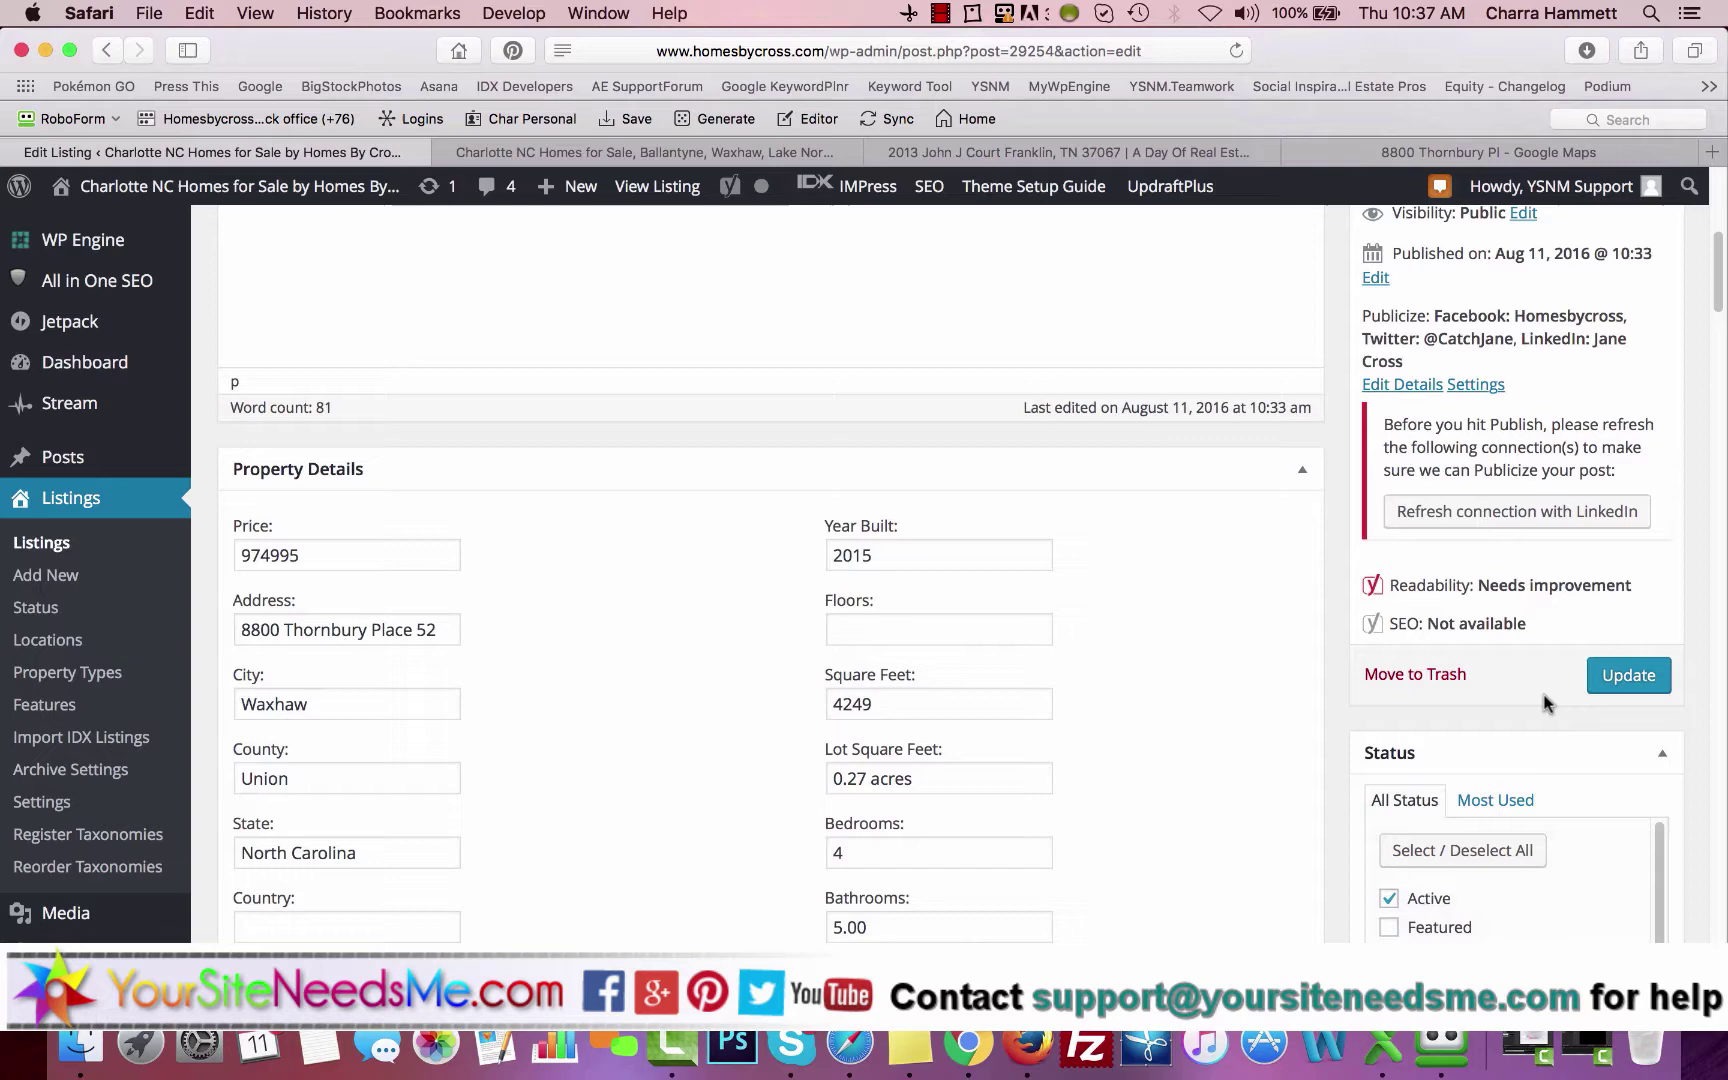
scroll(1545, 705, "down", 8)
scroll(1700, 825, "down", 5)
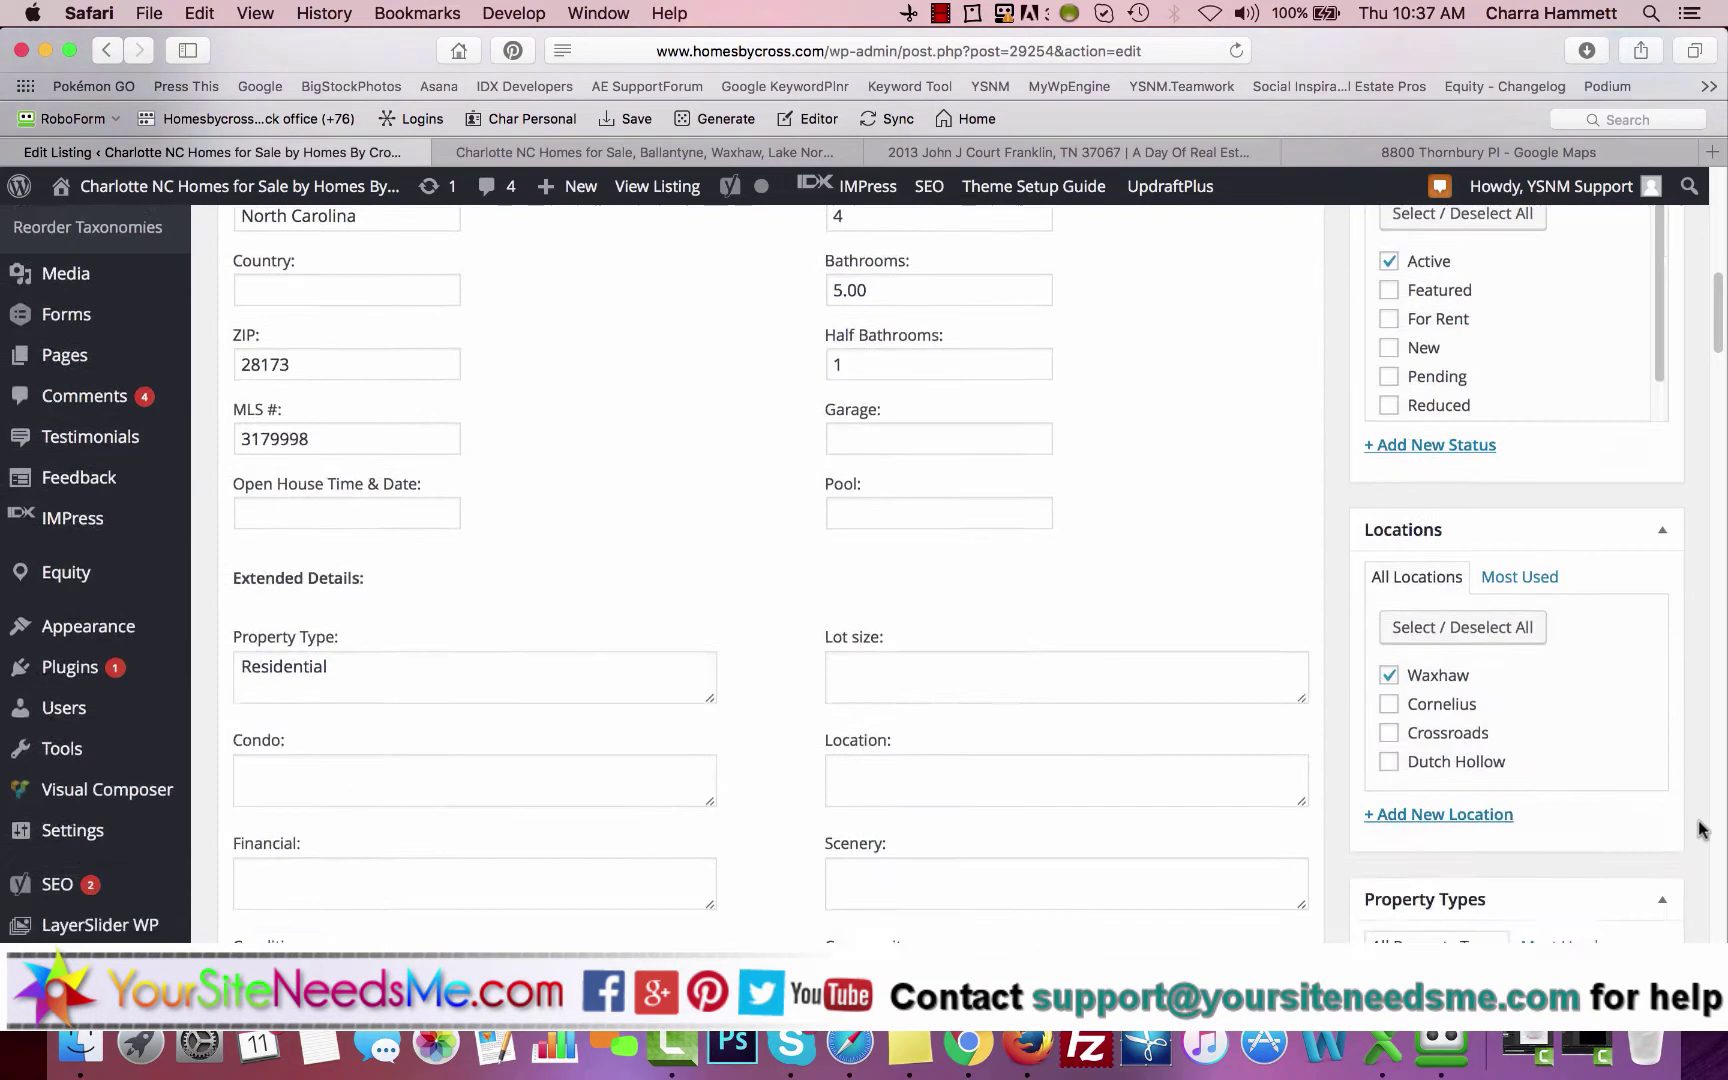
scroll(1700, 828, "down", 11)
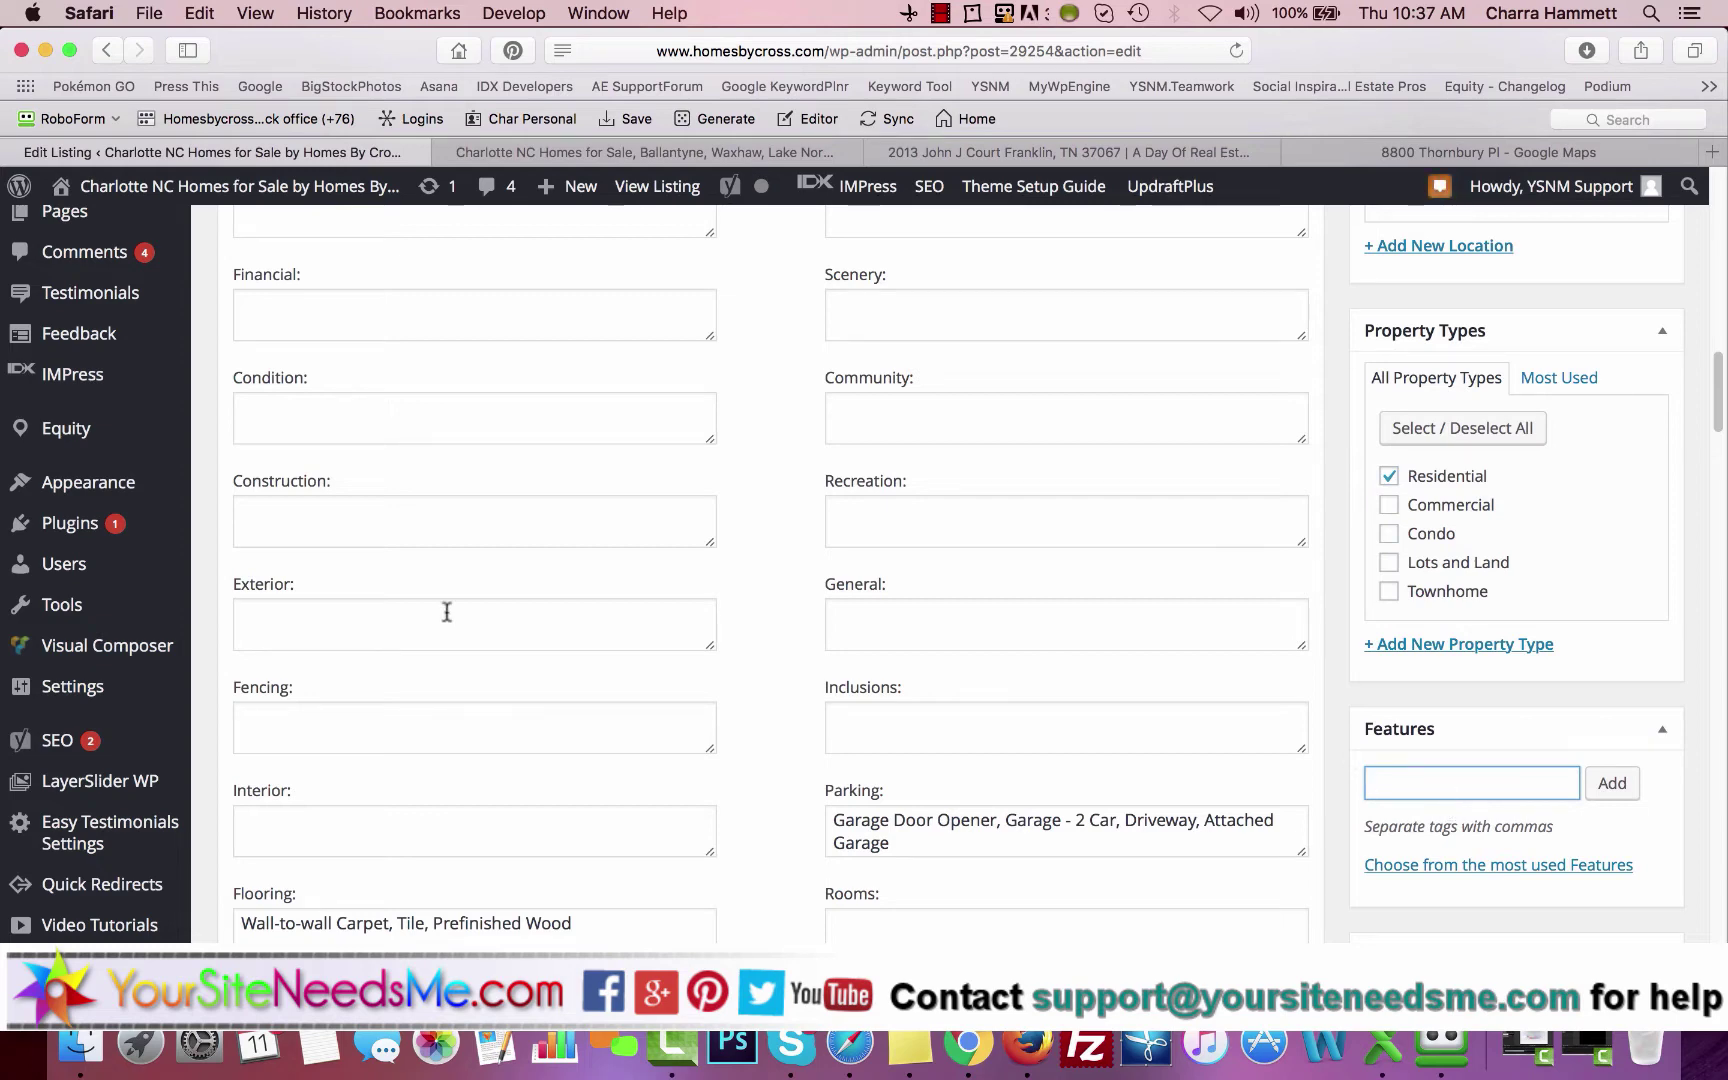
mouse_move(187, 551)
scroll(1613, 512, "up", 10)
scroll(1613, 519, "up", 3)
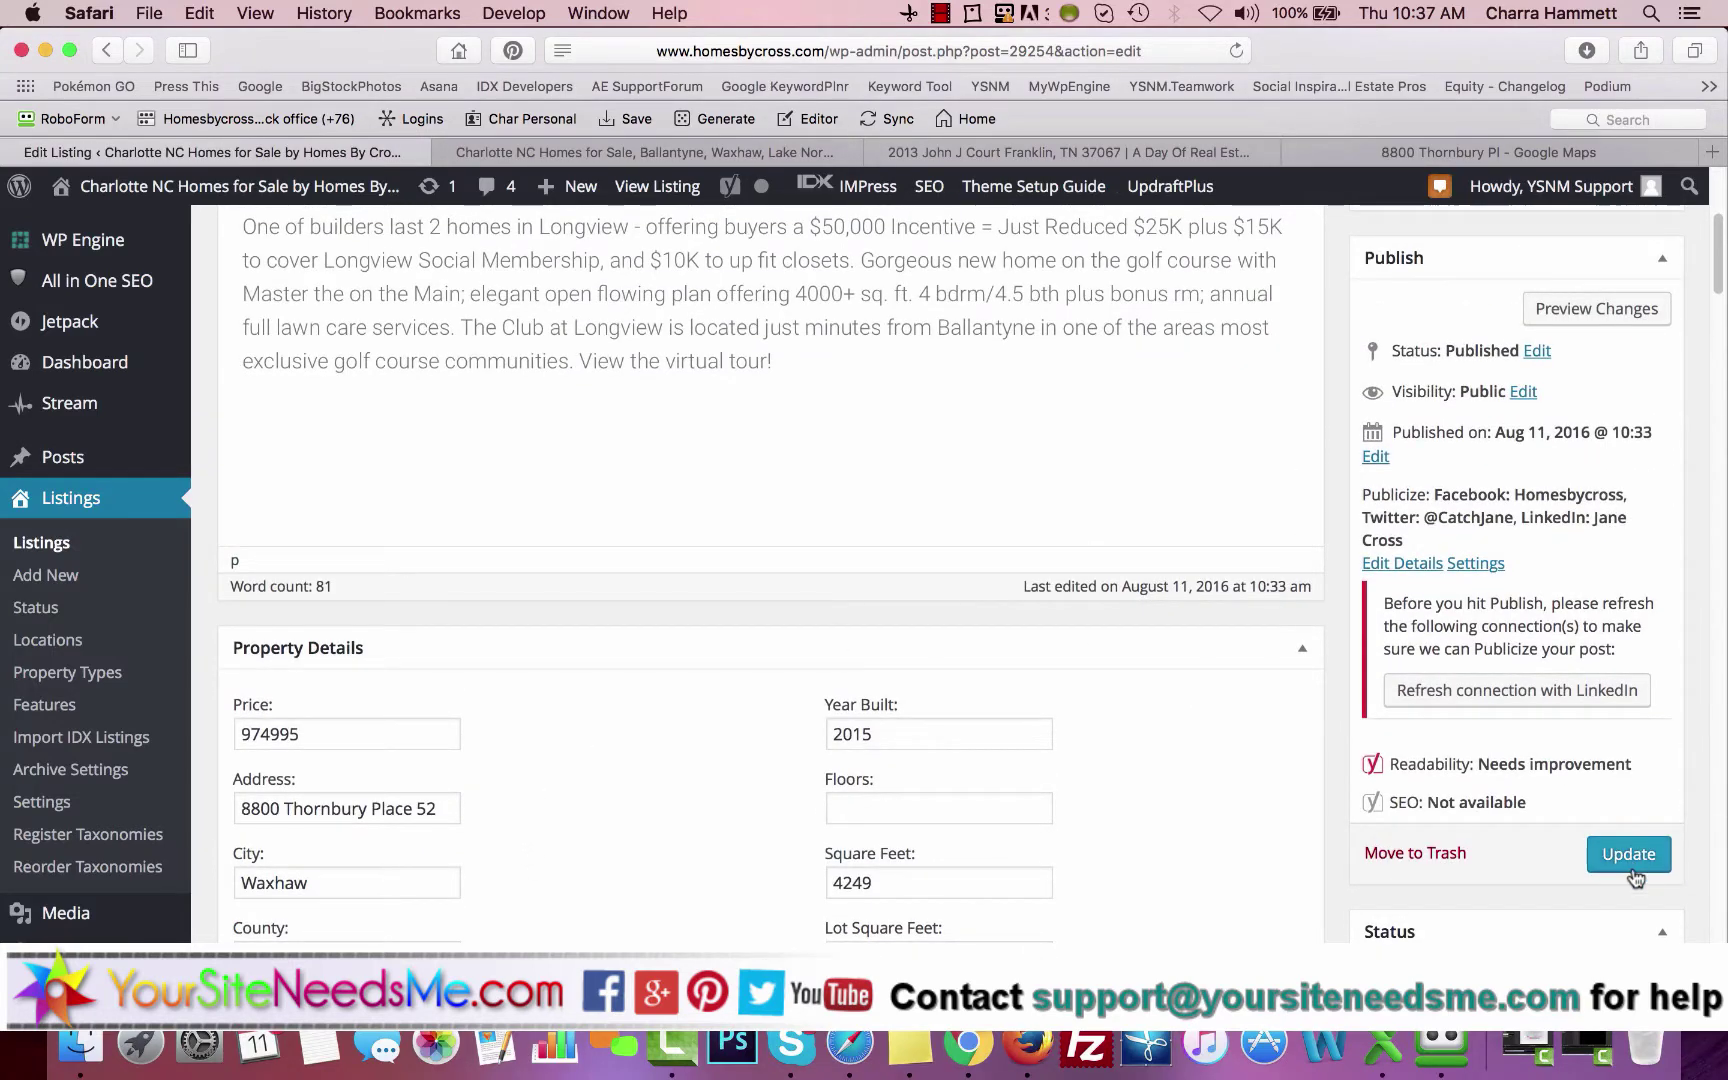
scroll(1450, 470, "up", 4)
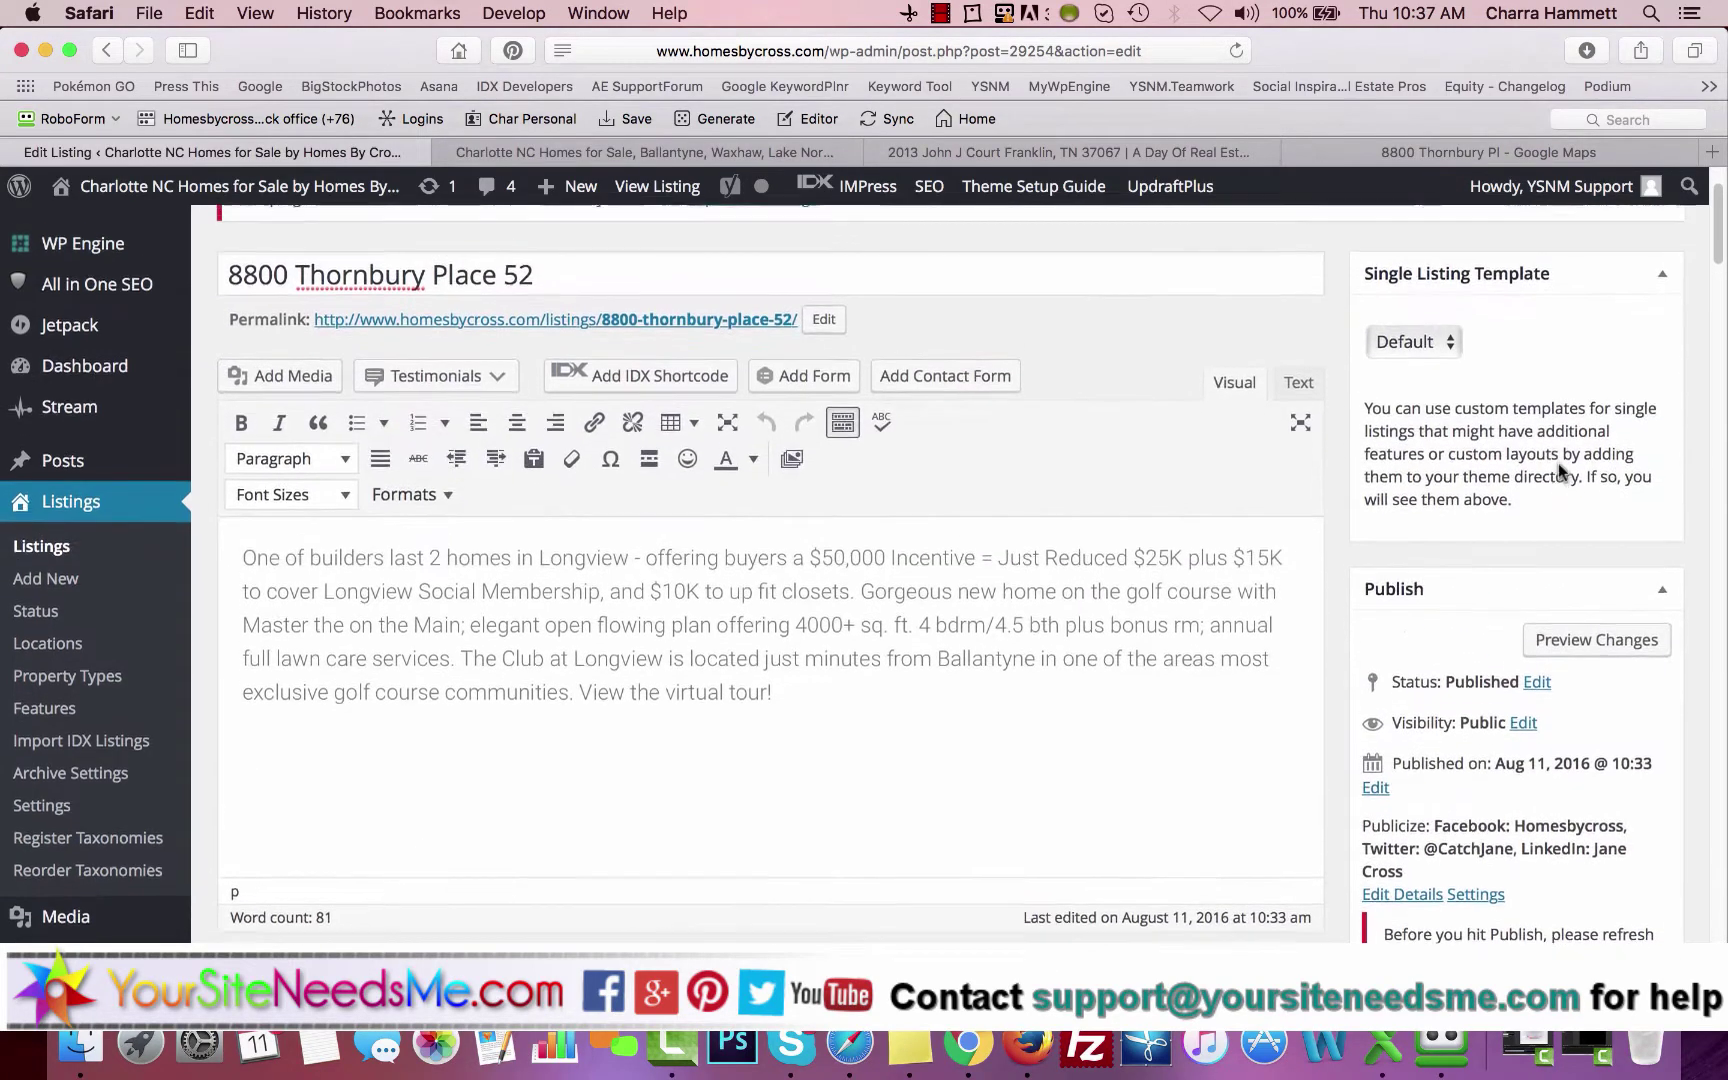
left_click(1430, 346)
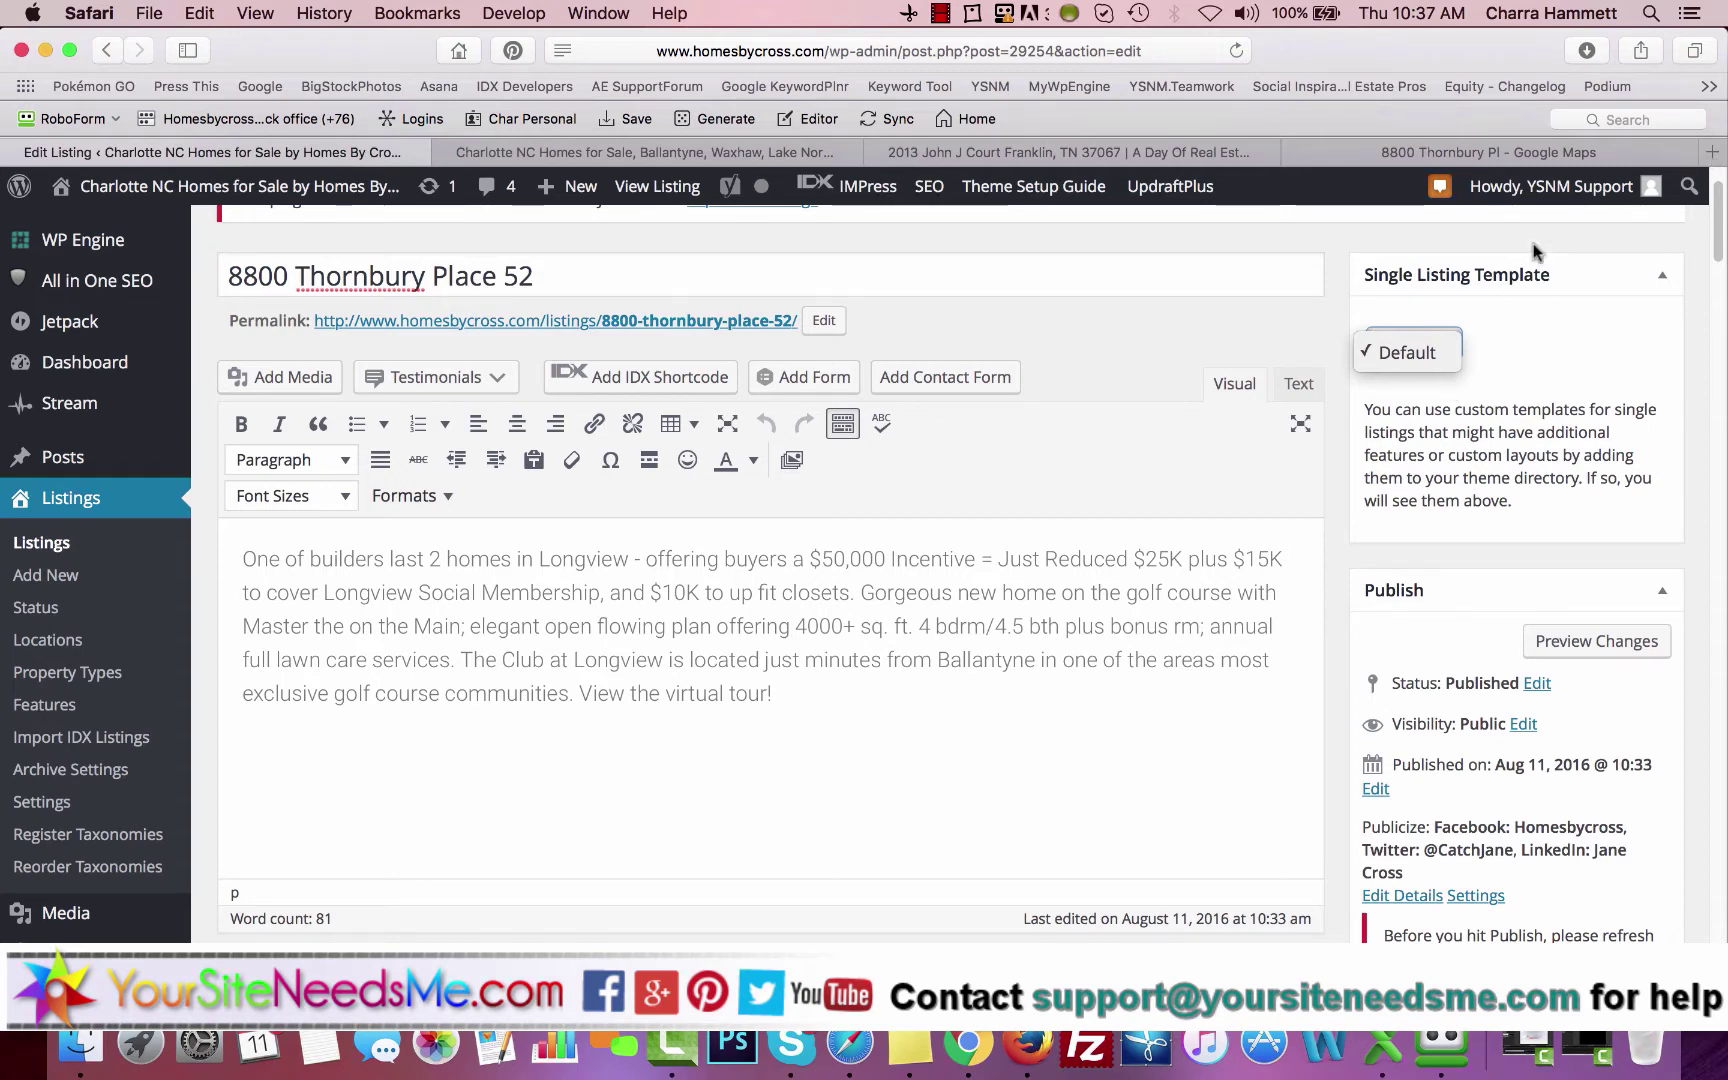
left_click(1196, 143)
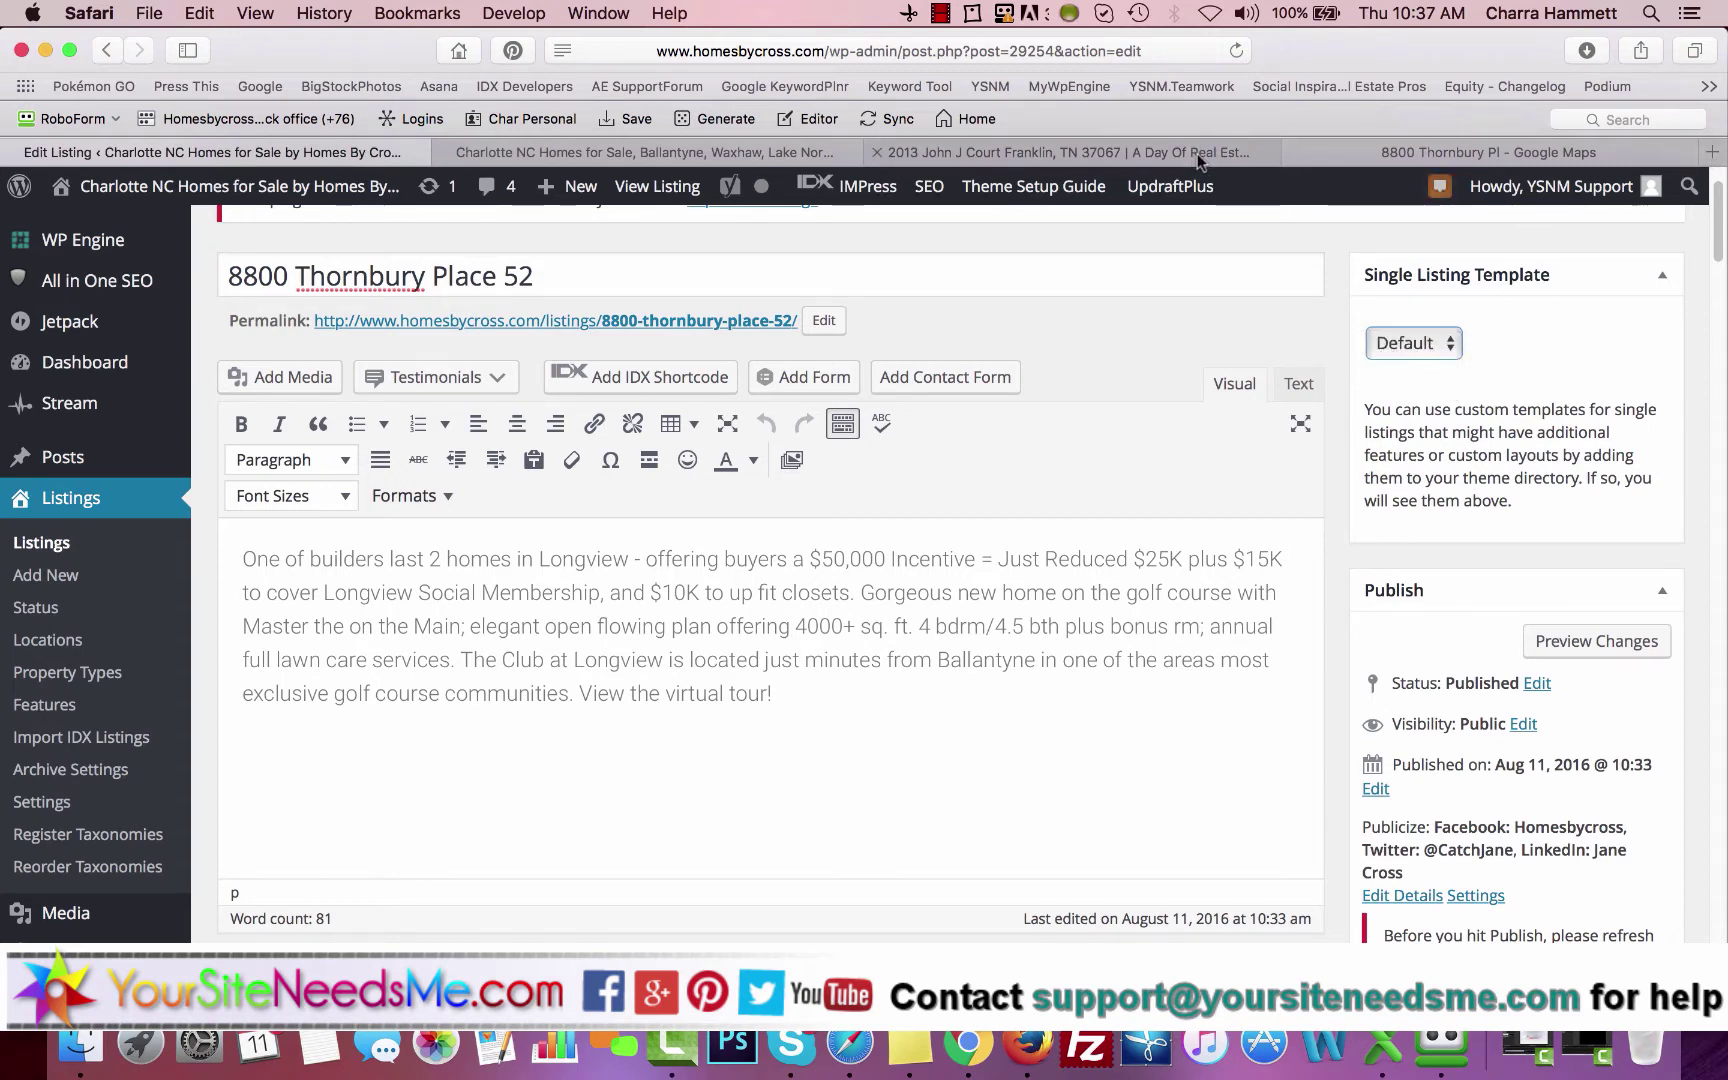
left_click(1104, 153)
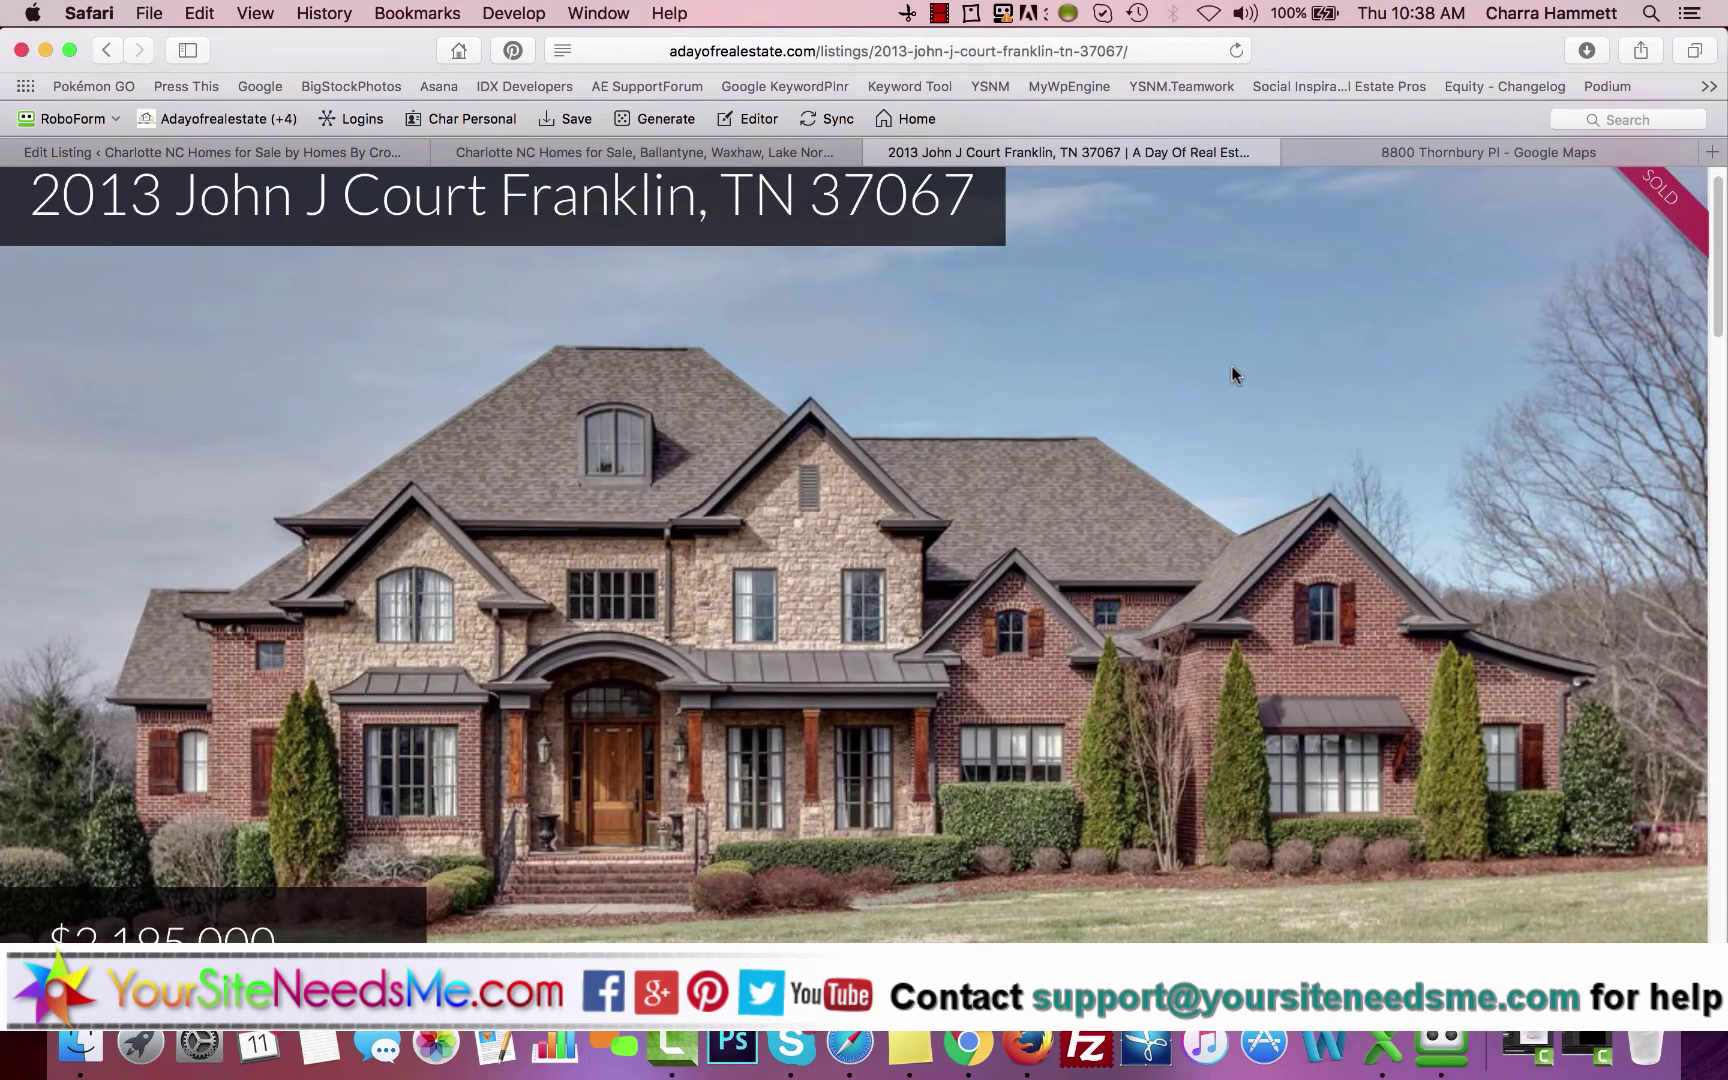
left_click(352, 155)
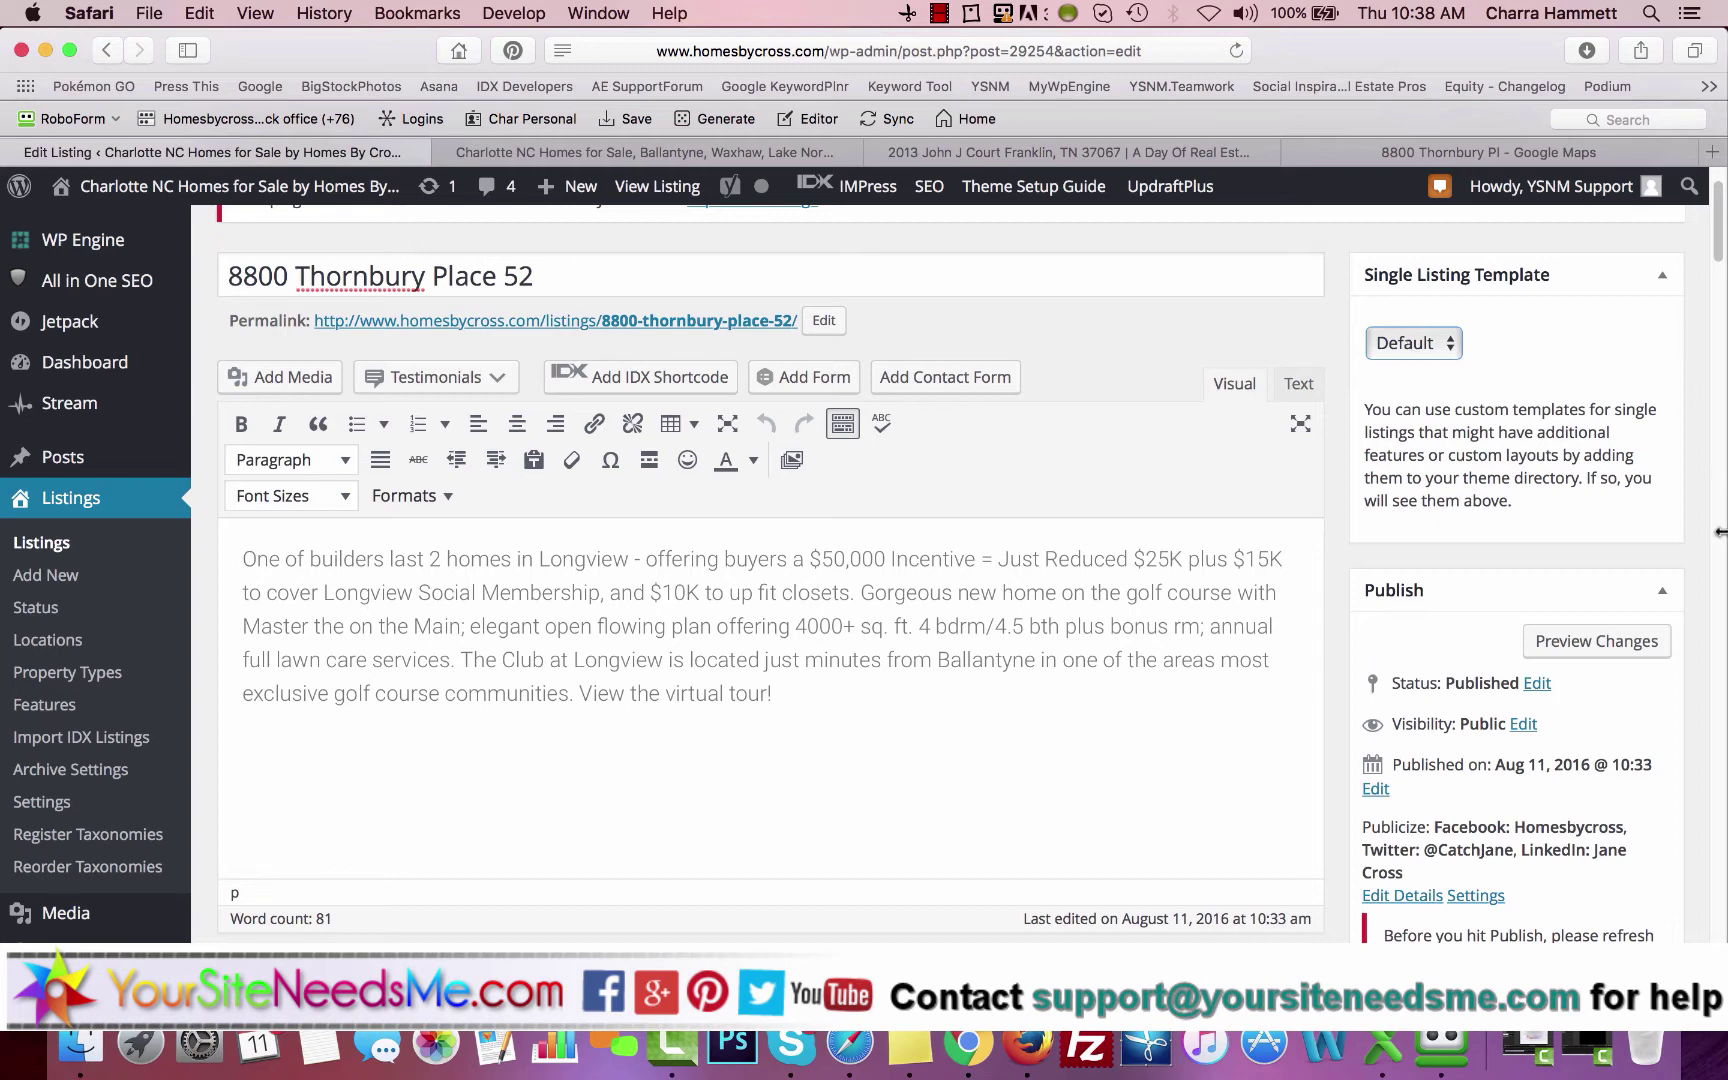
scroll(1719, 532, "down", 5)
left_click(1628, 734)
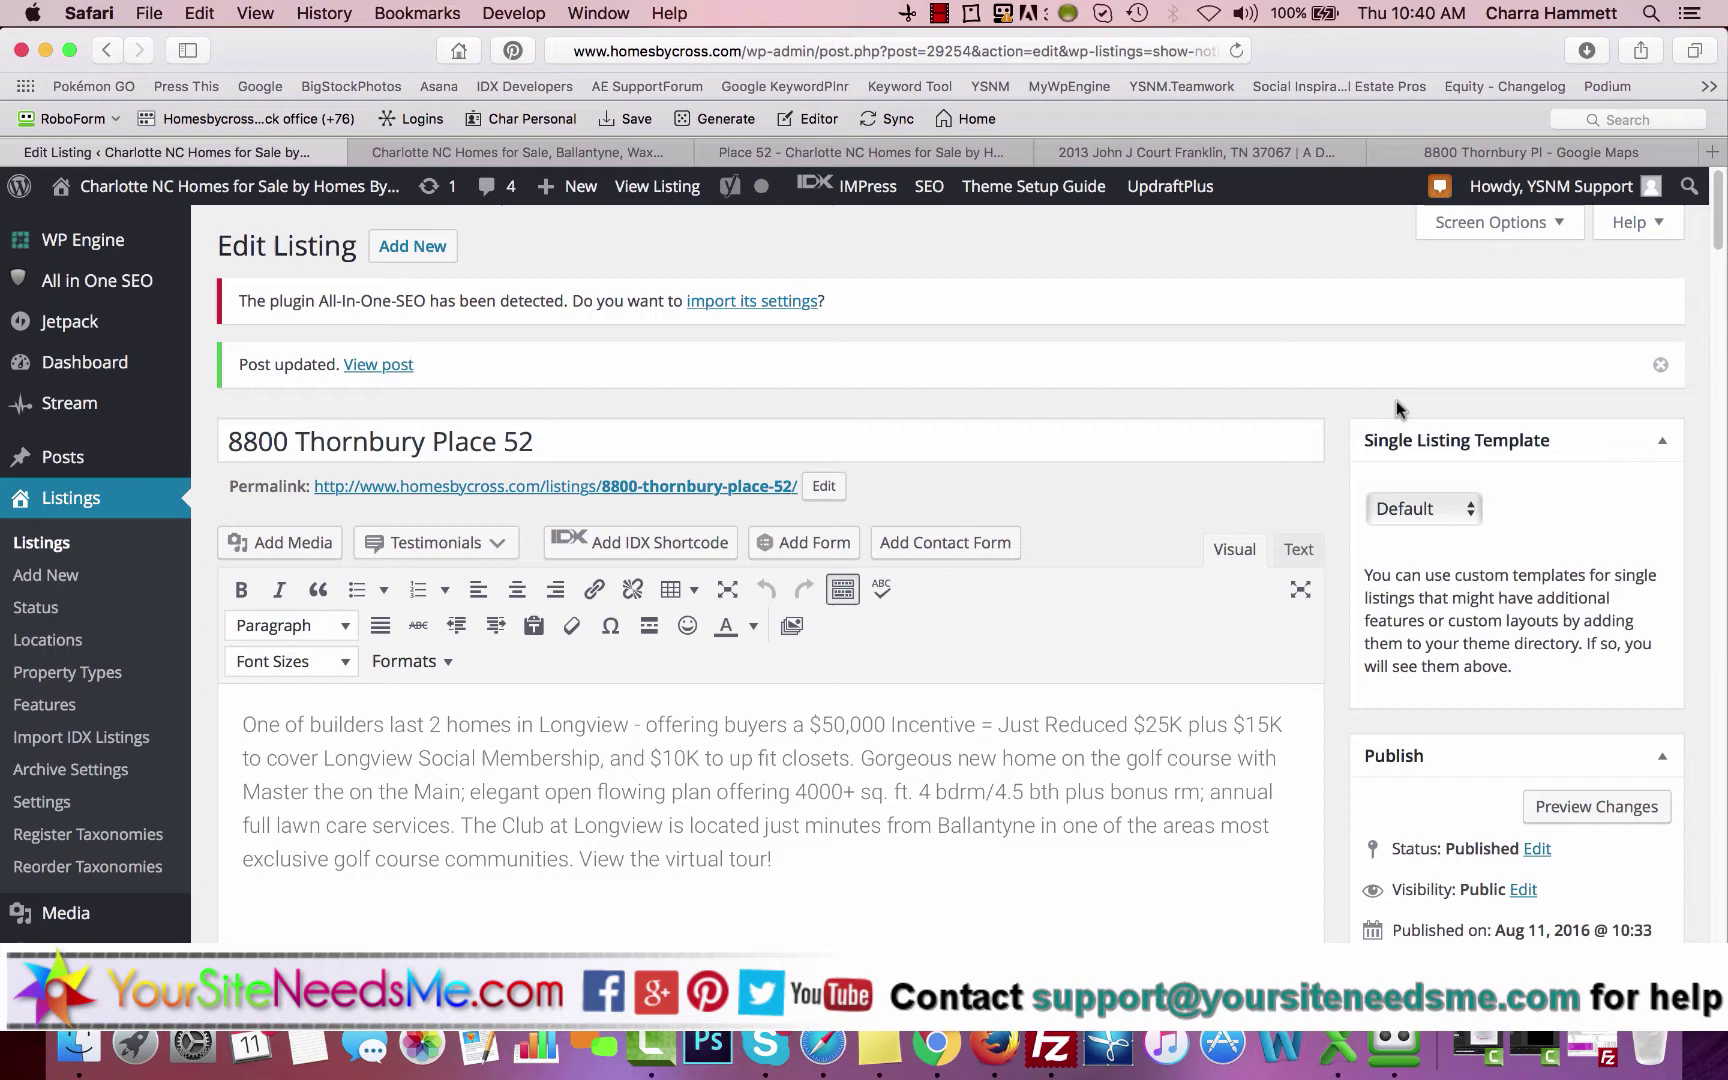
left_click(657, 186)
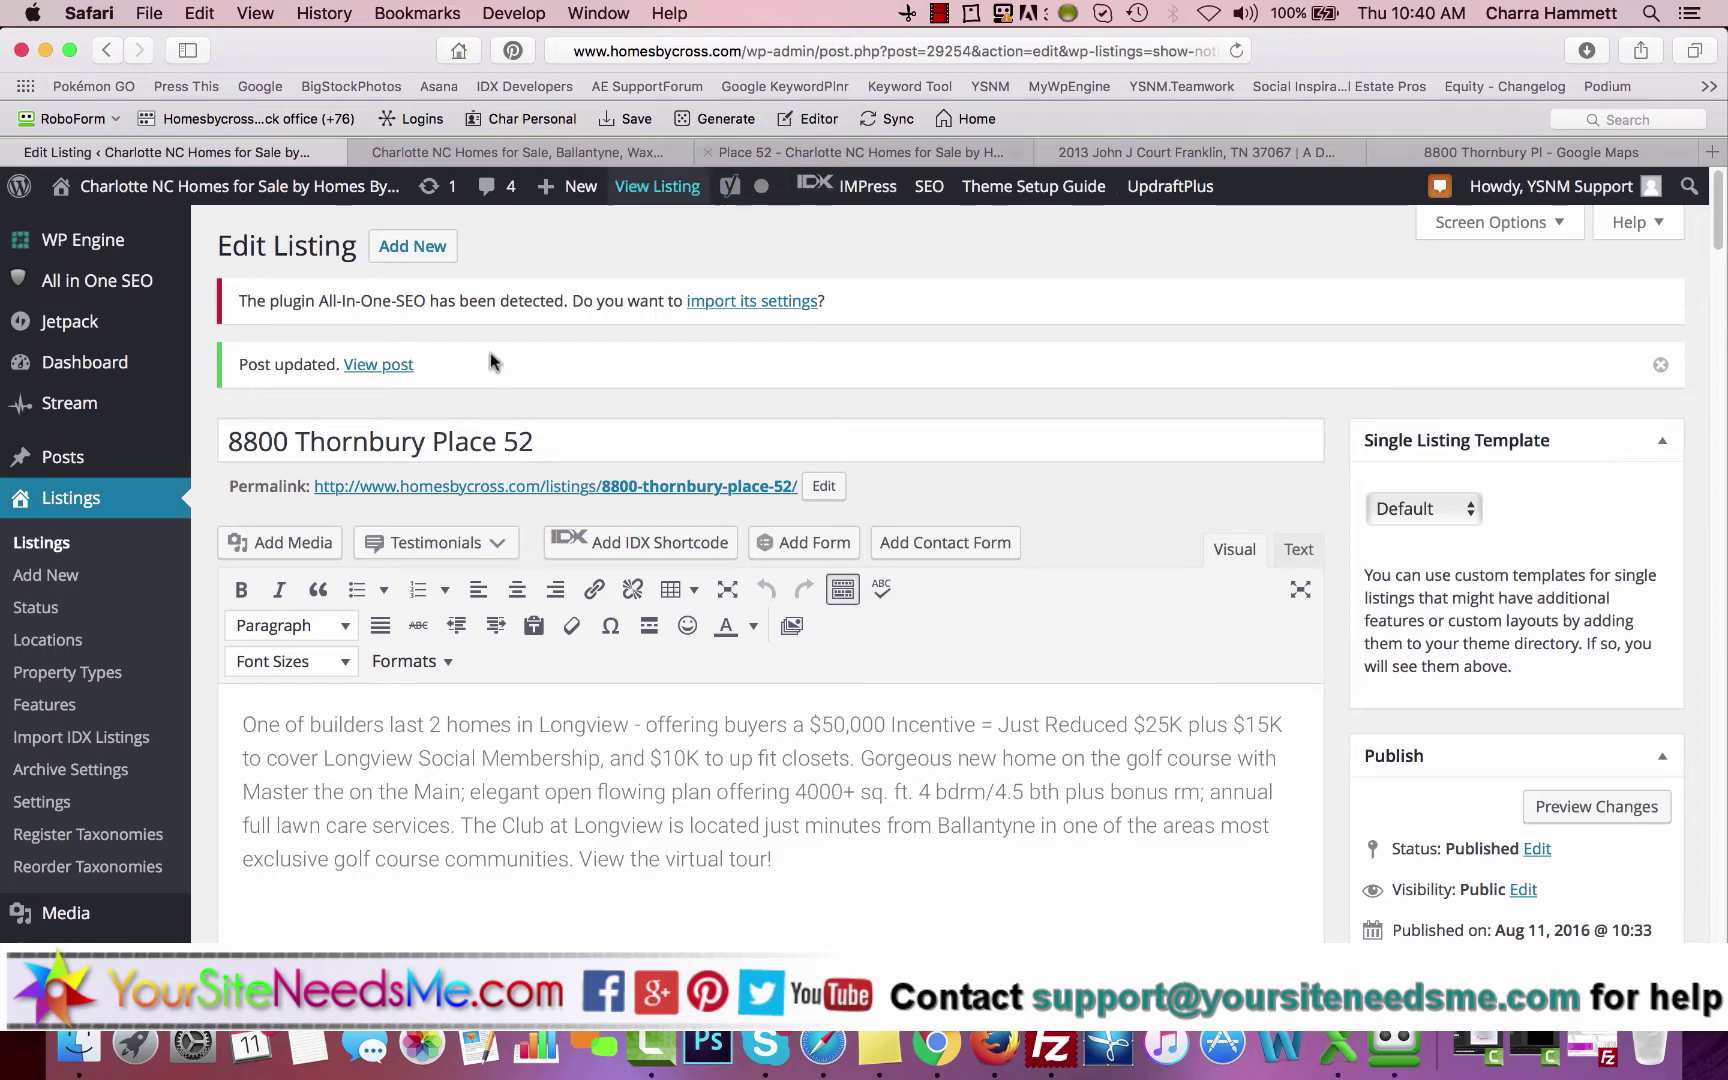
right_click(393, 364)
left_click(868, 320)
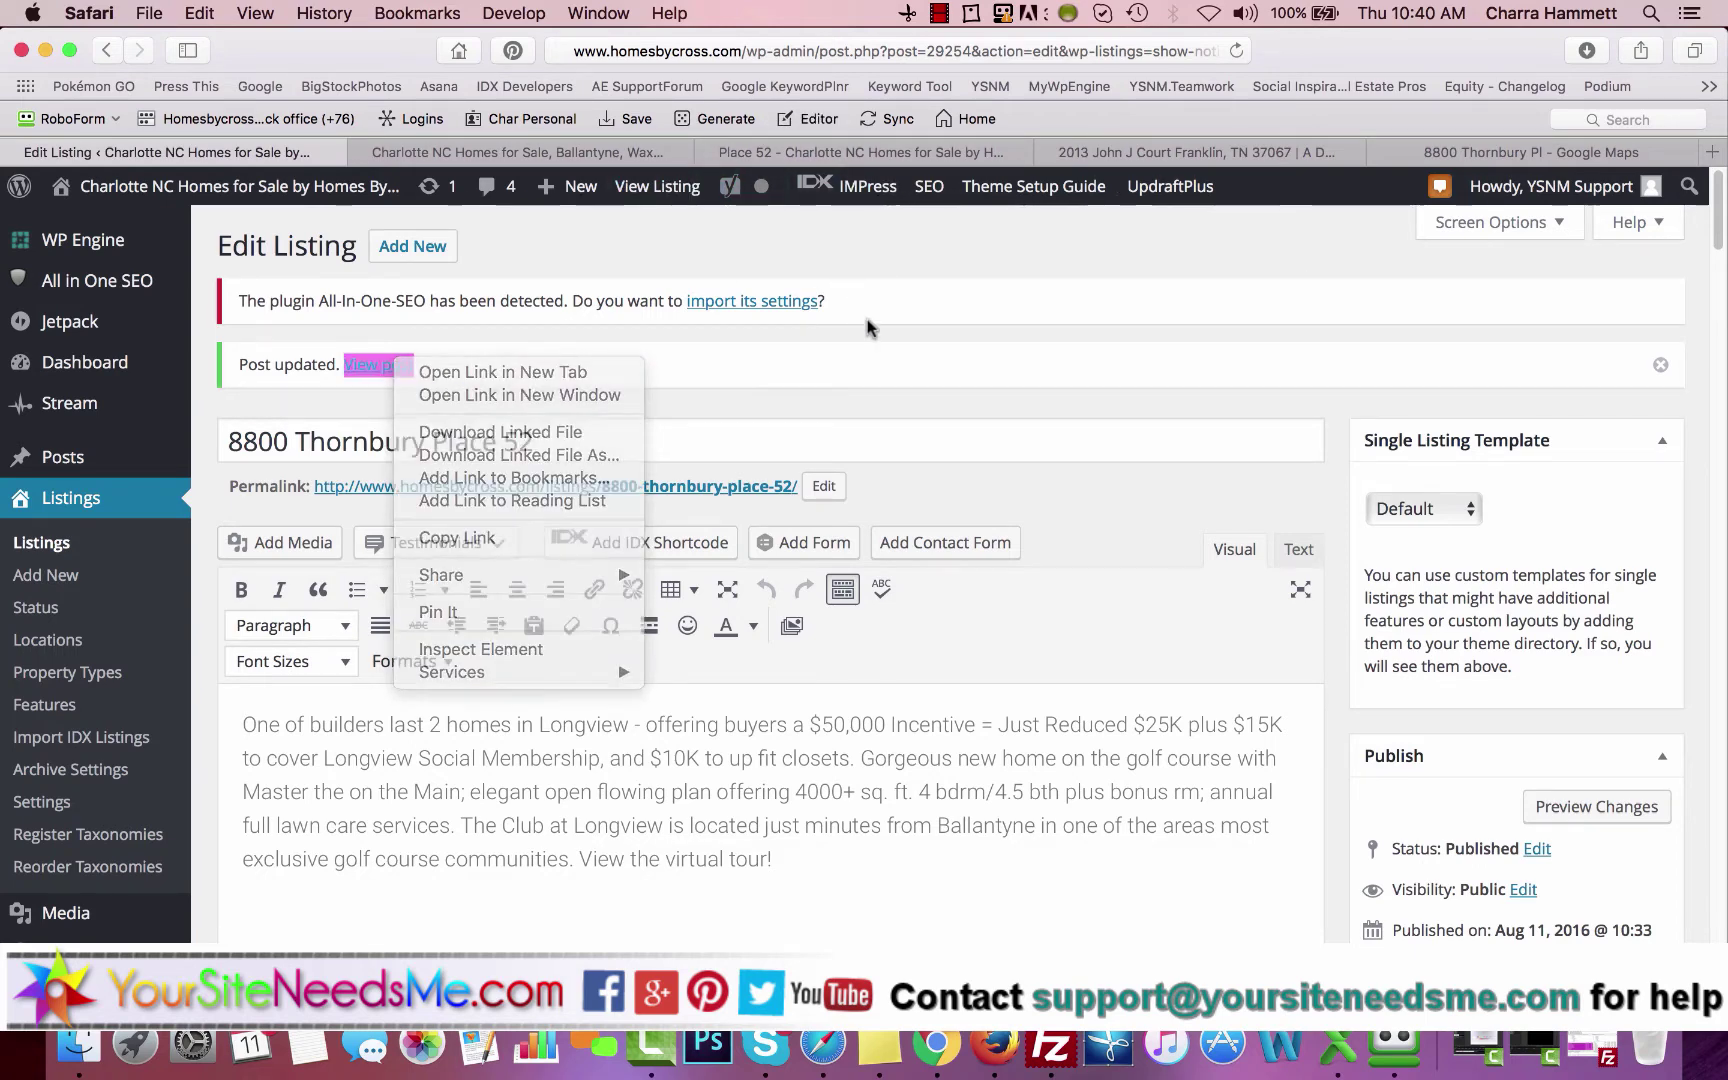
left_click(880, 152)
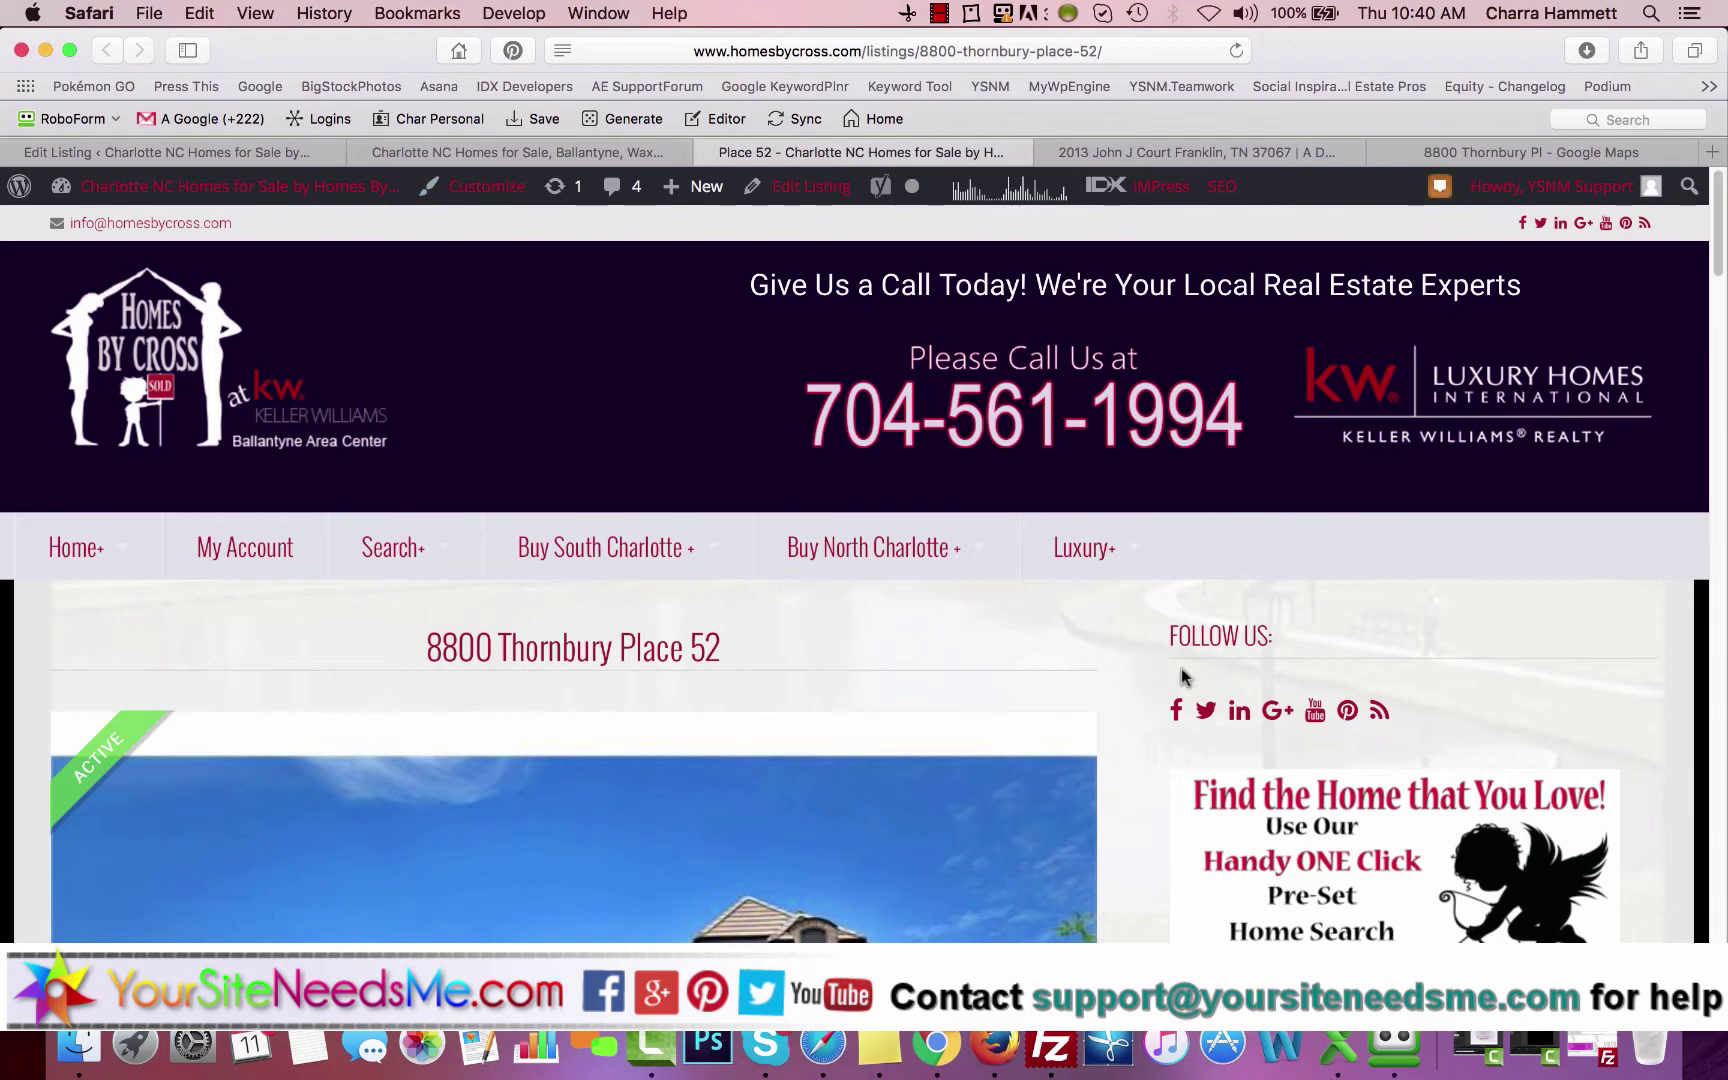
scroll(1180, 680, "down", 5)
scroll(1164, 706, "down", 12)
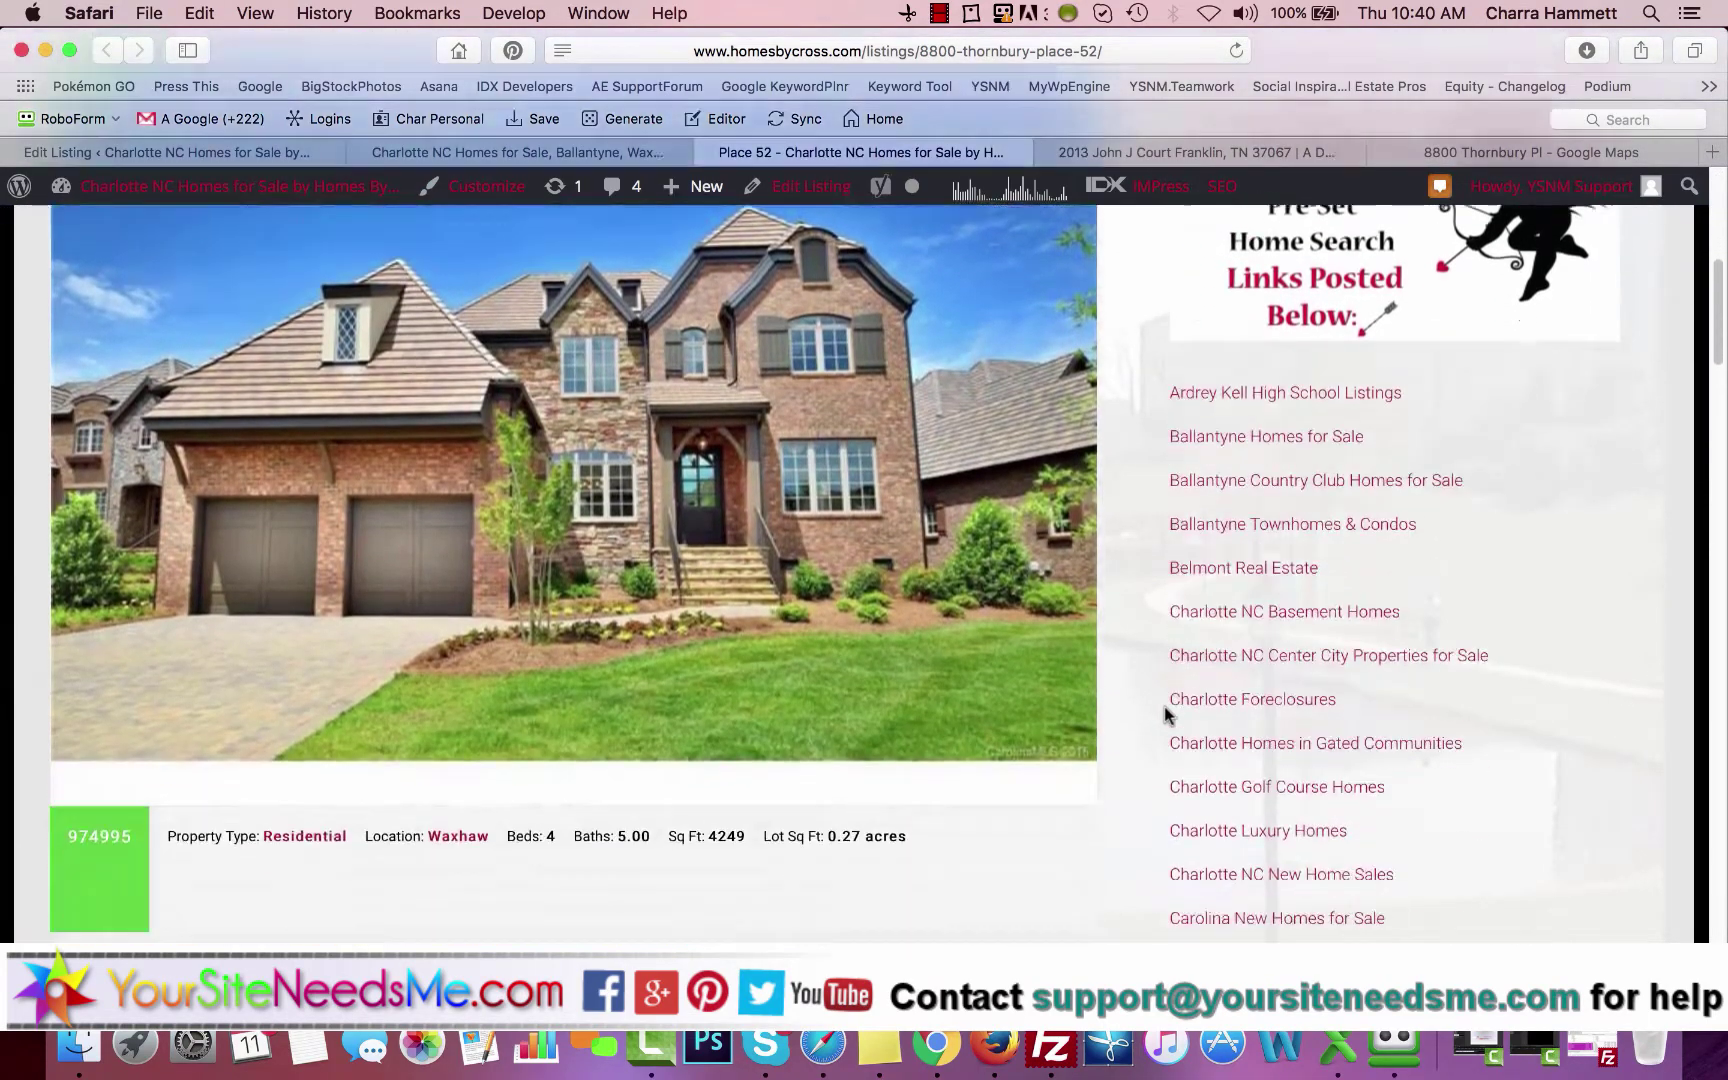
scroll(1164, 706, "down", 15)
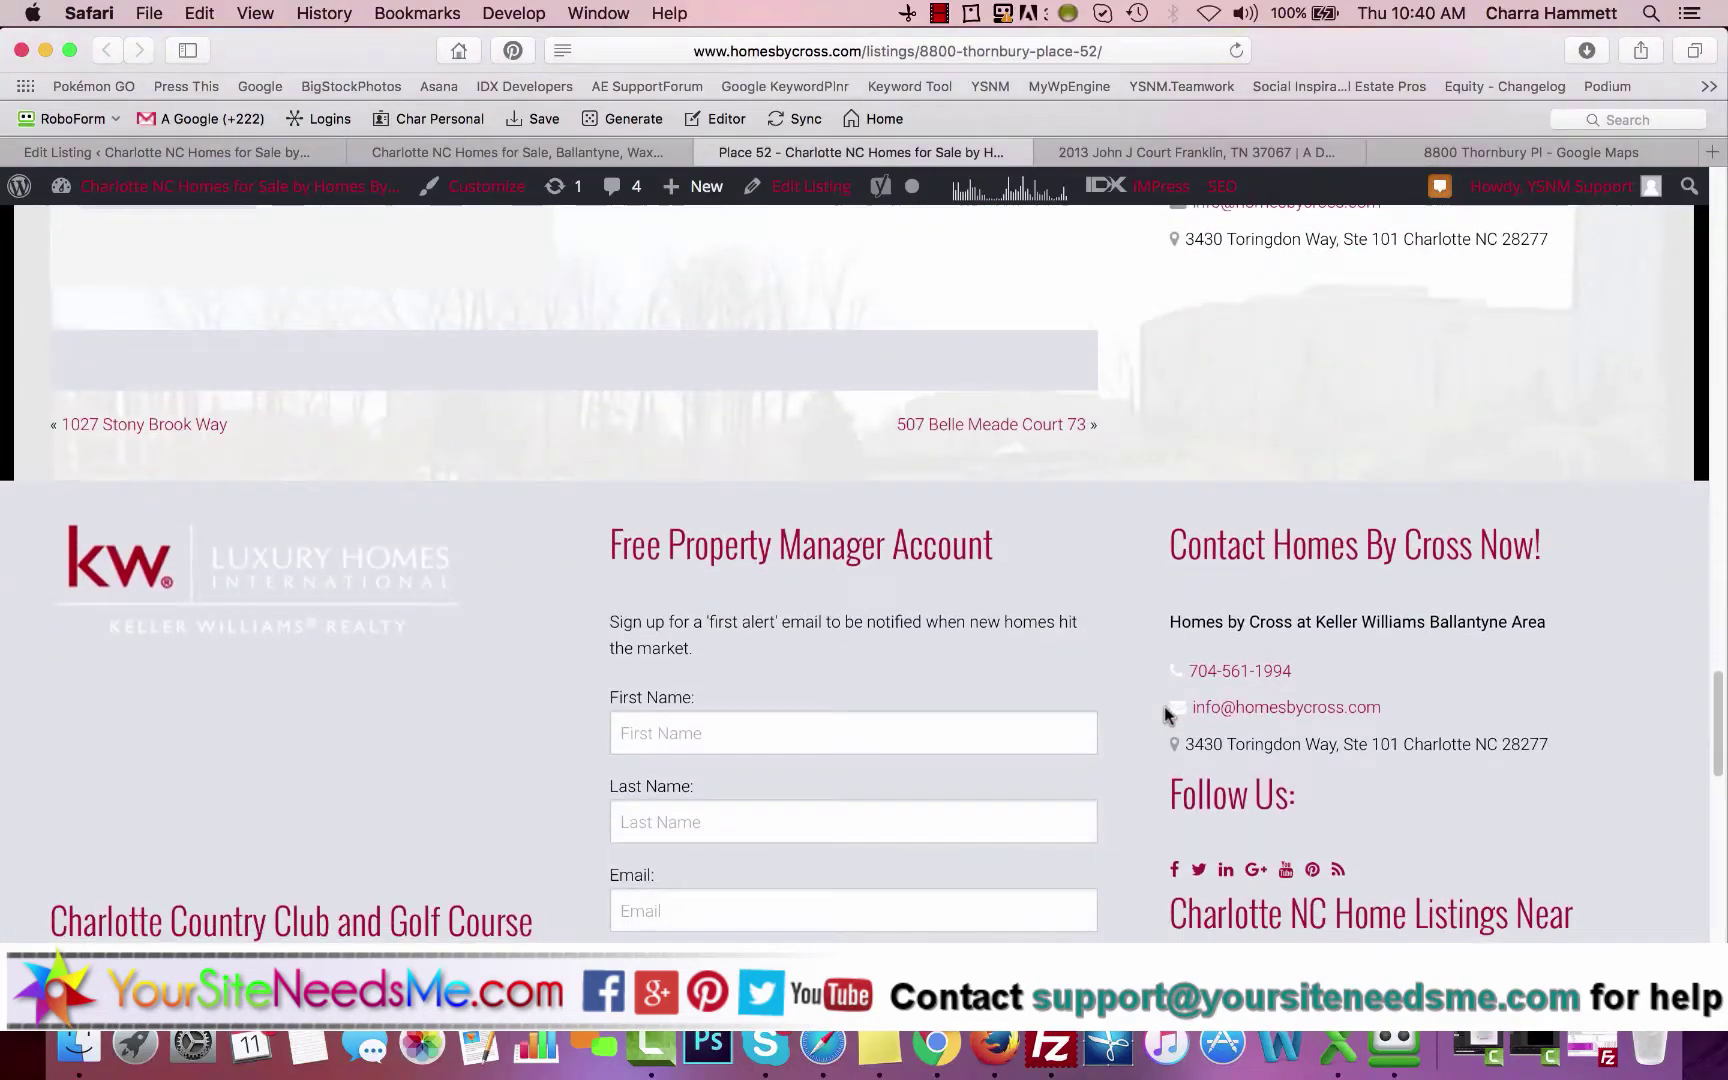
scroll(1165, 716, "up", 20)
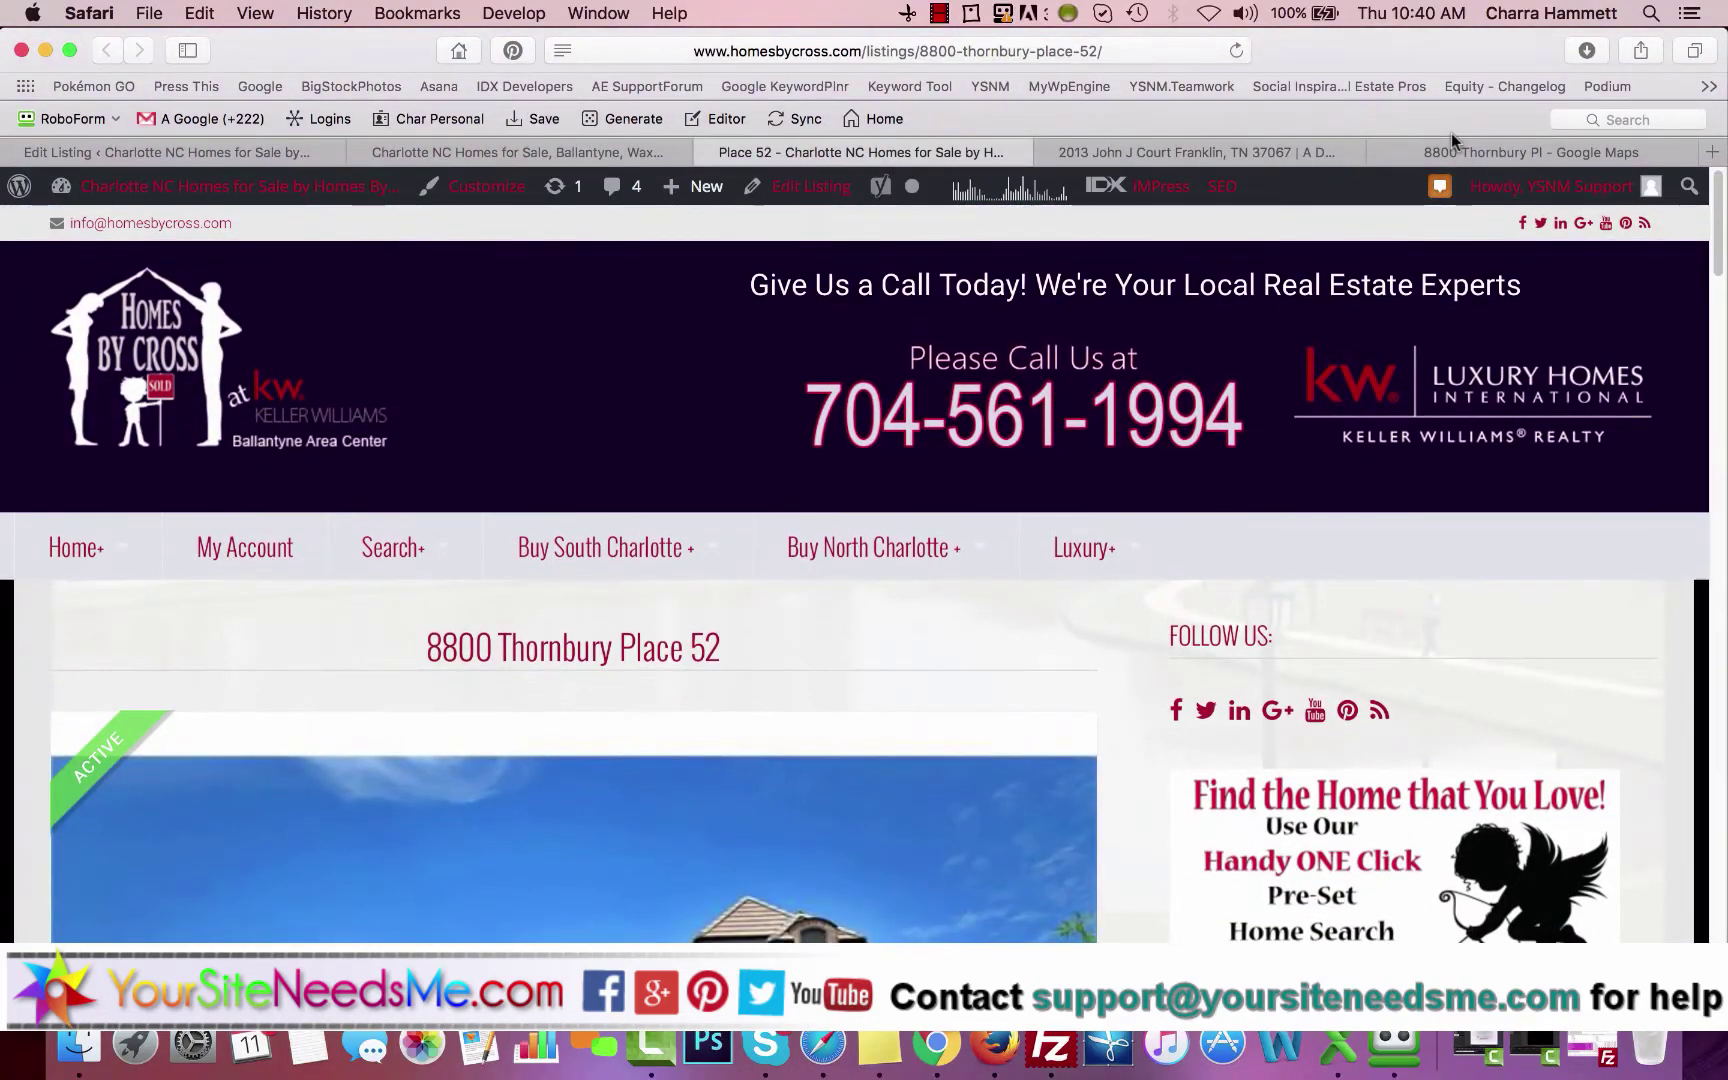
left_click(278, 150)
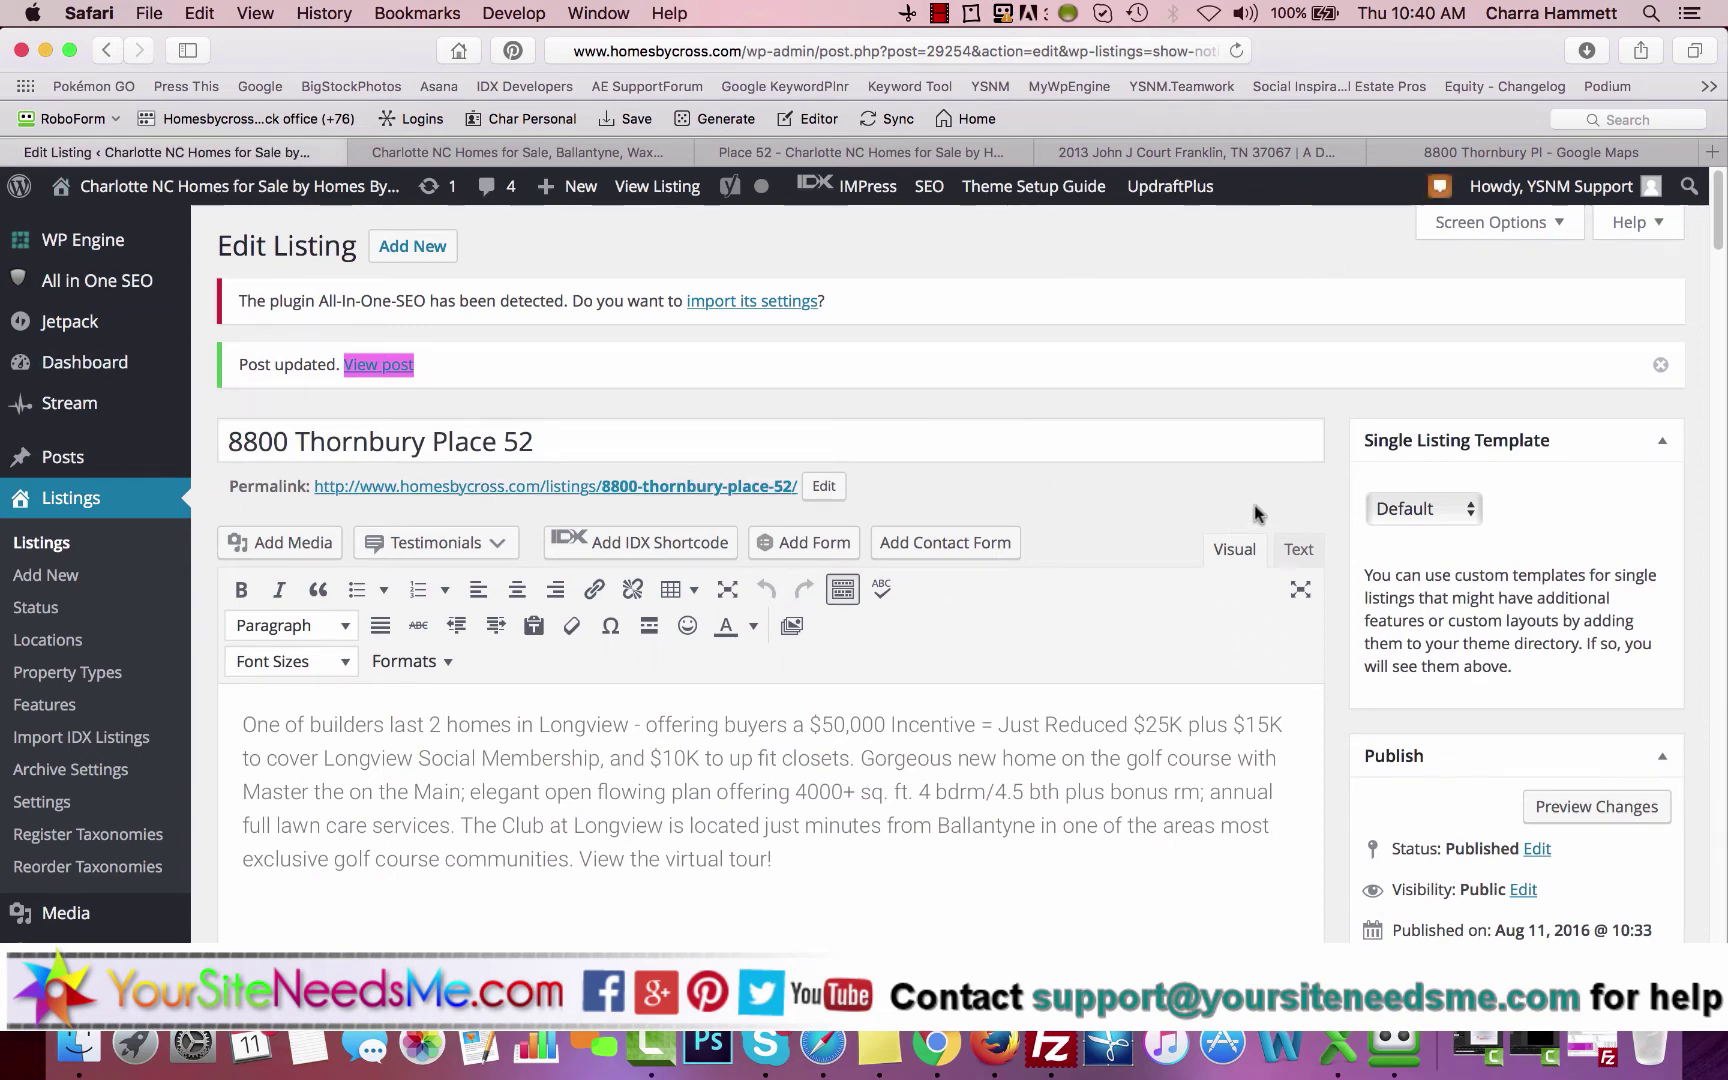
Switch the single-listing template to Elegant and update the listing.
left_click(1427, 508)
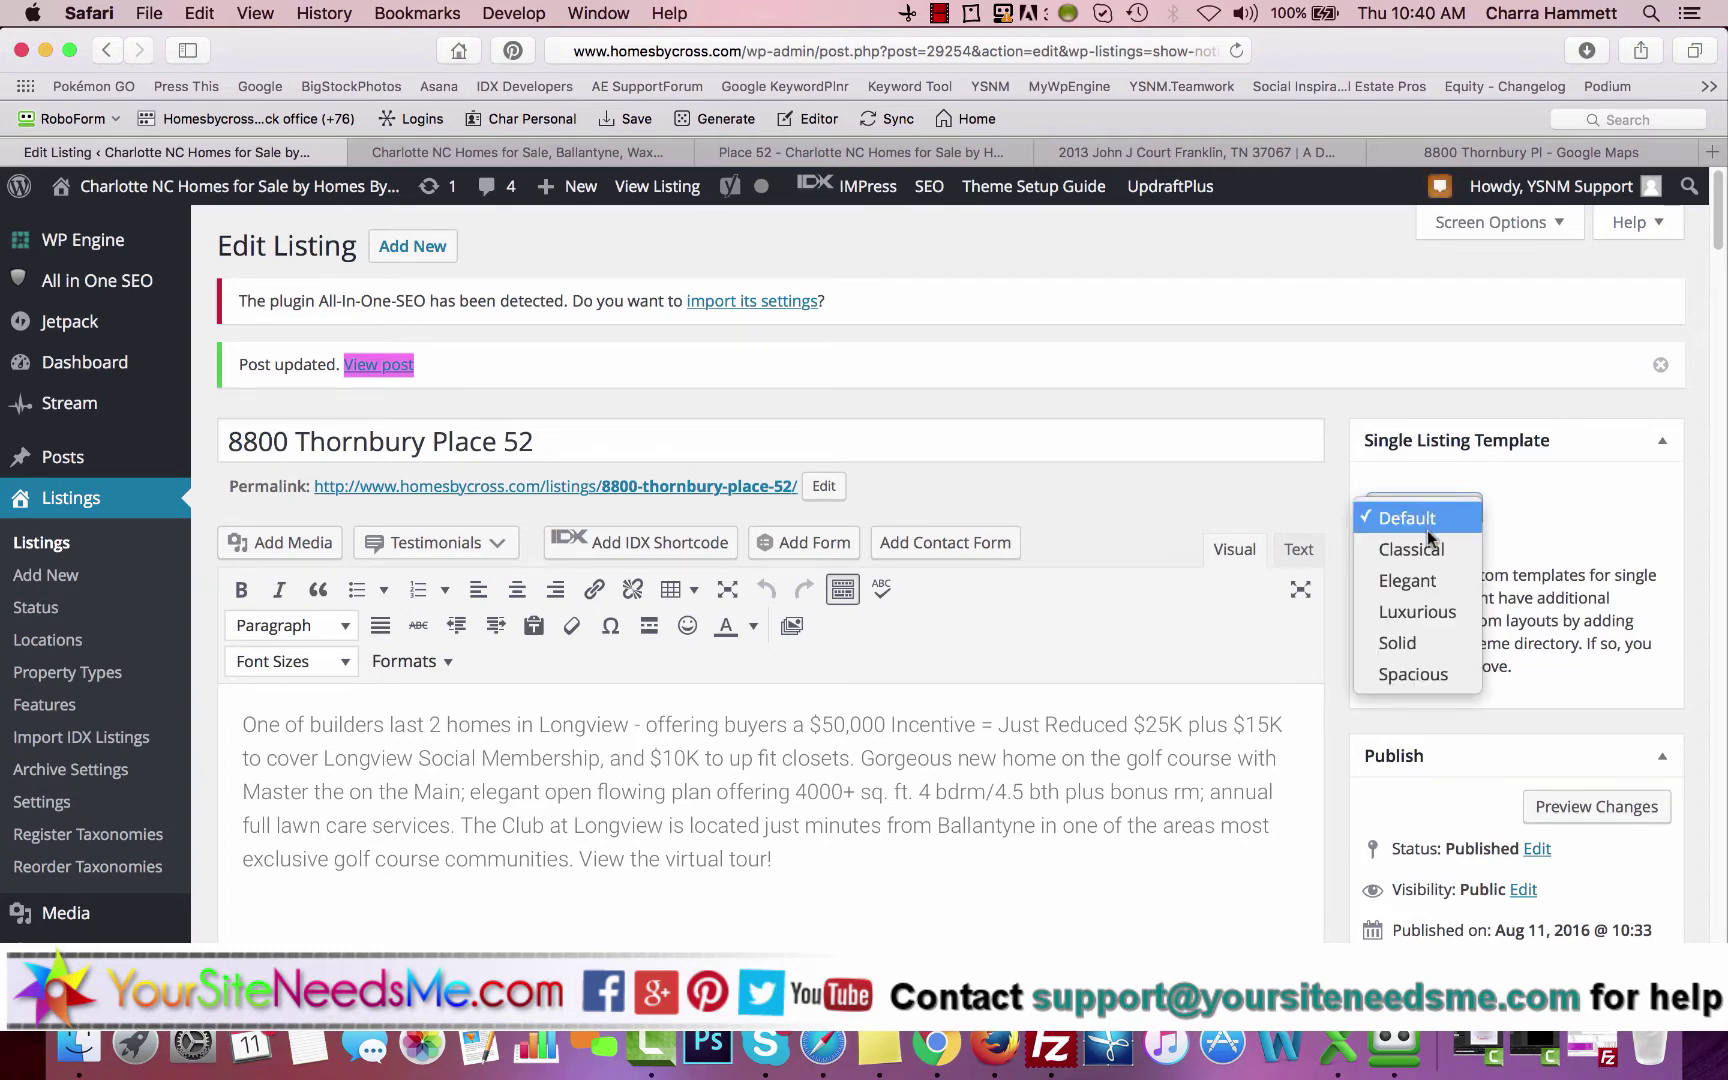
left_click(1421, 583)
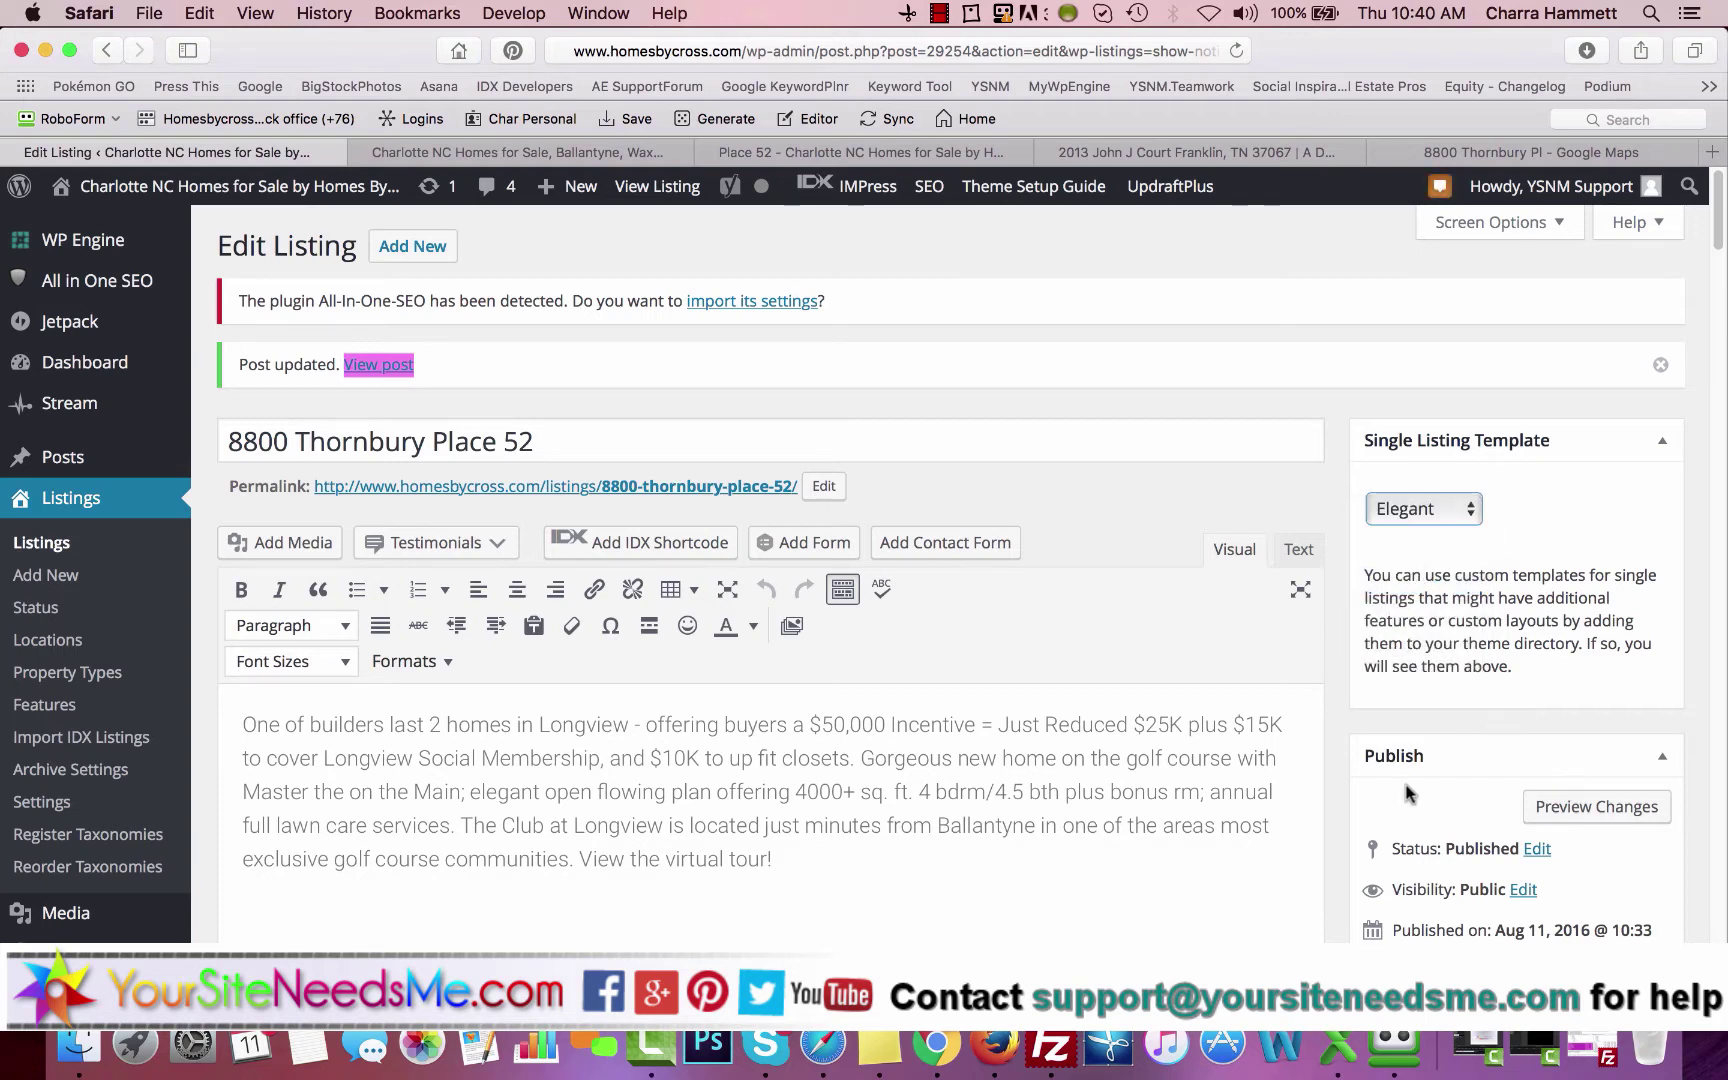
scroll(1406, 793, "down", 3)
scroll(1412, 795, "down", 3)
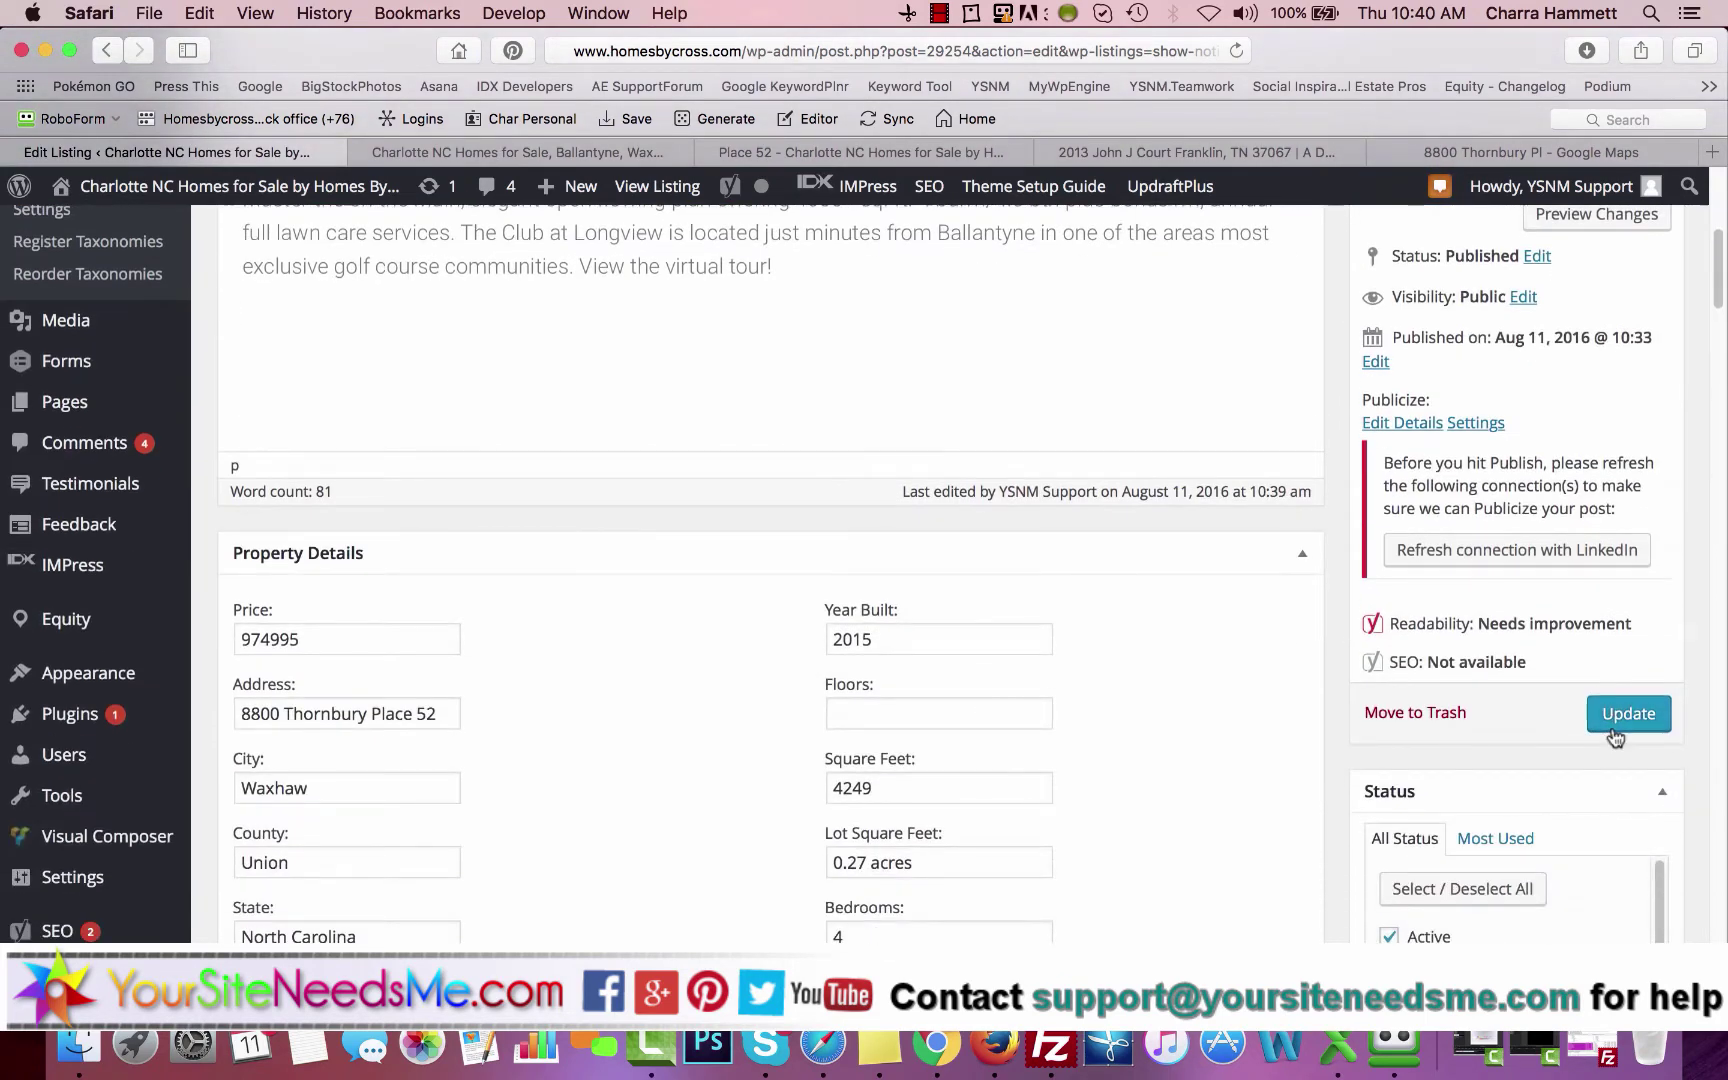
left_click(1615, 736)
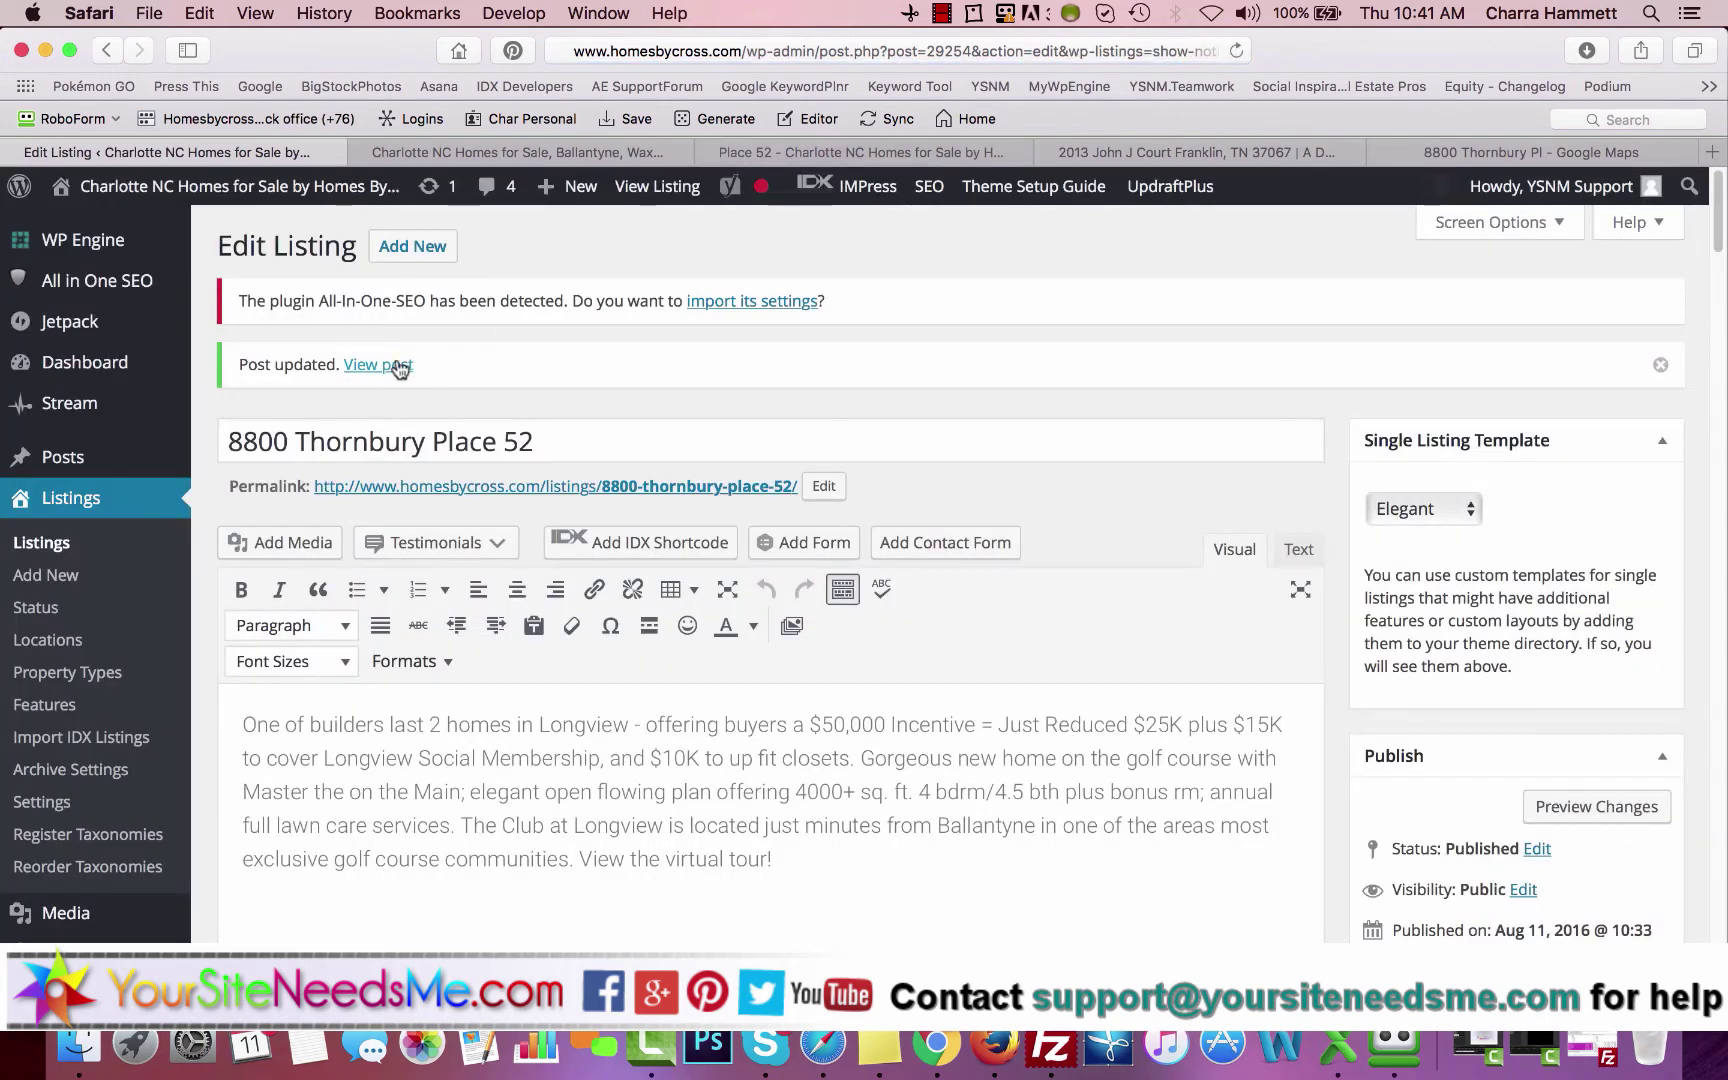
Reload the live listing page to review its Elegant full-width photo layout.
left_click(964, 153)
left_click(1237, 51)
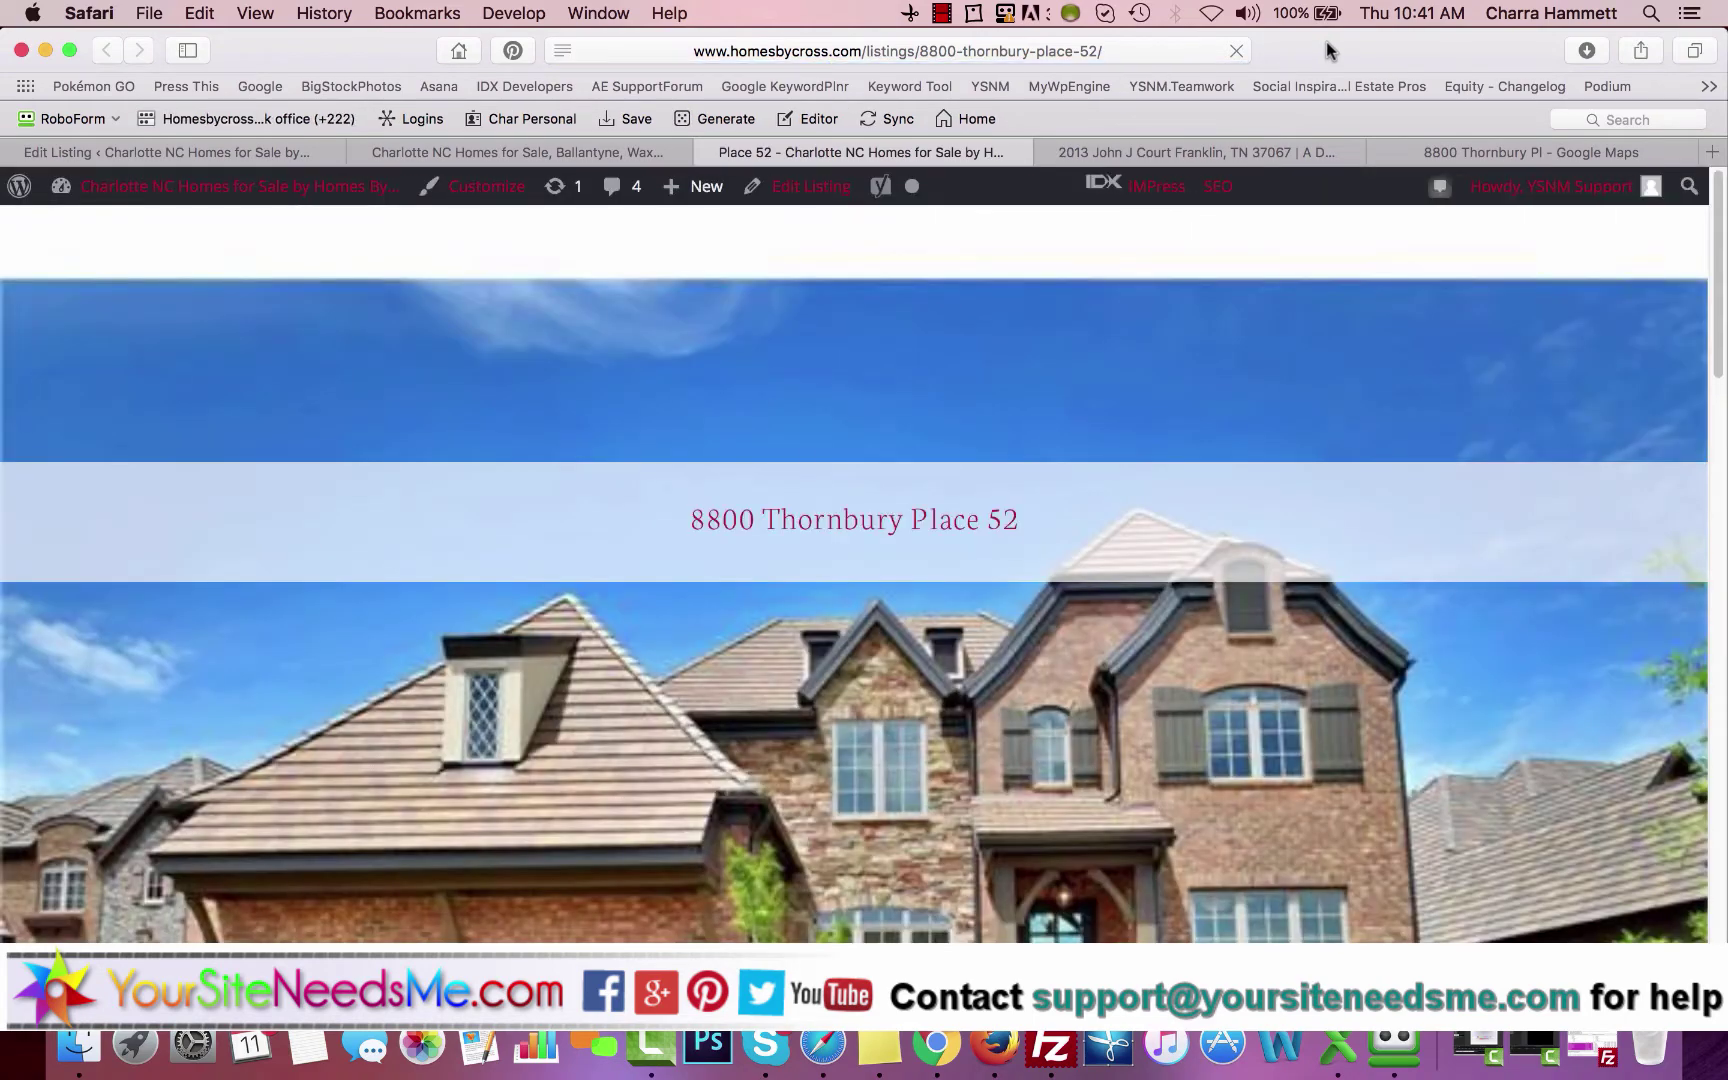
scroll(972, 600, "down", 3)
scroll(972, 600, "down", 15)
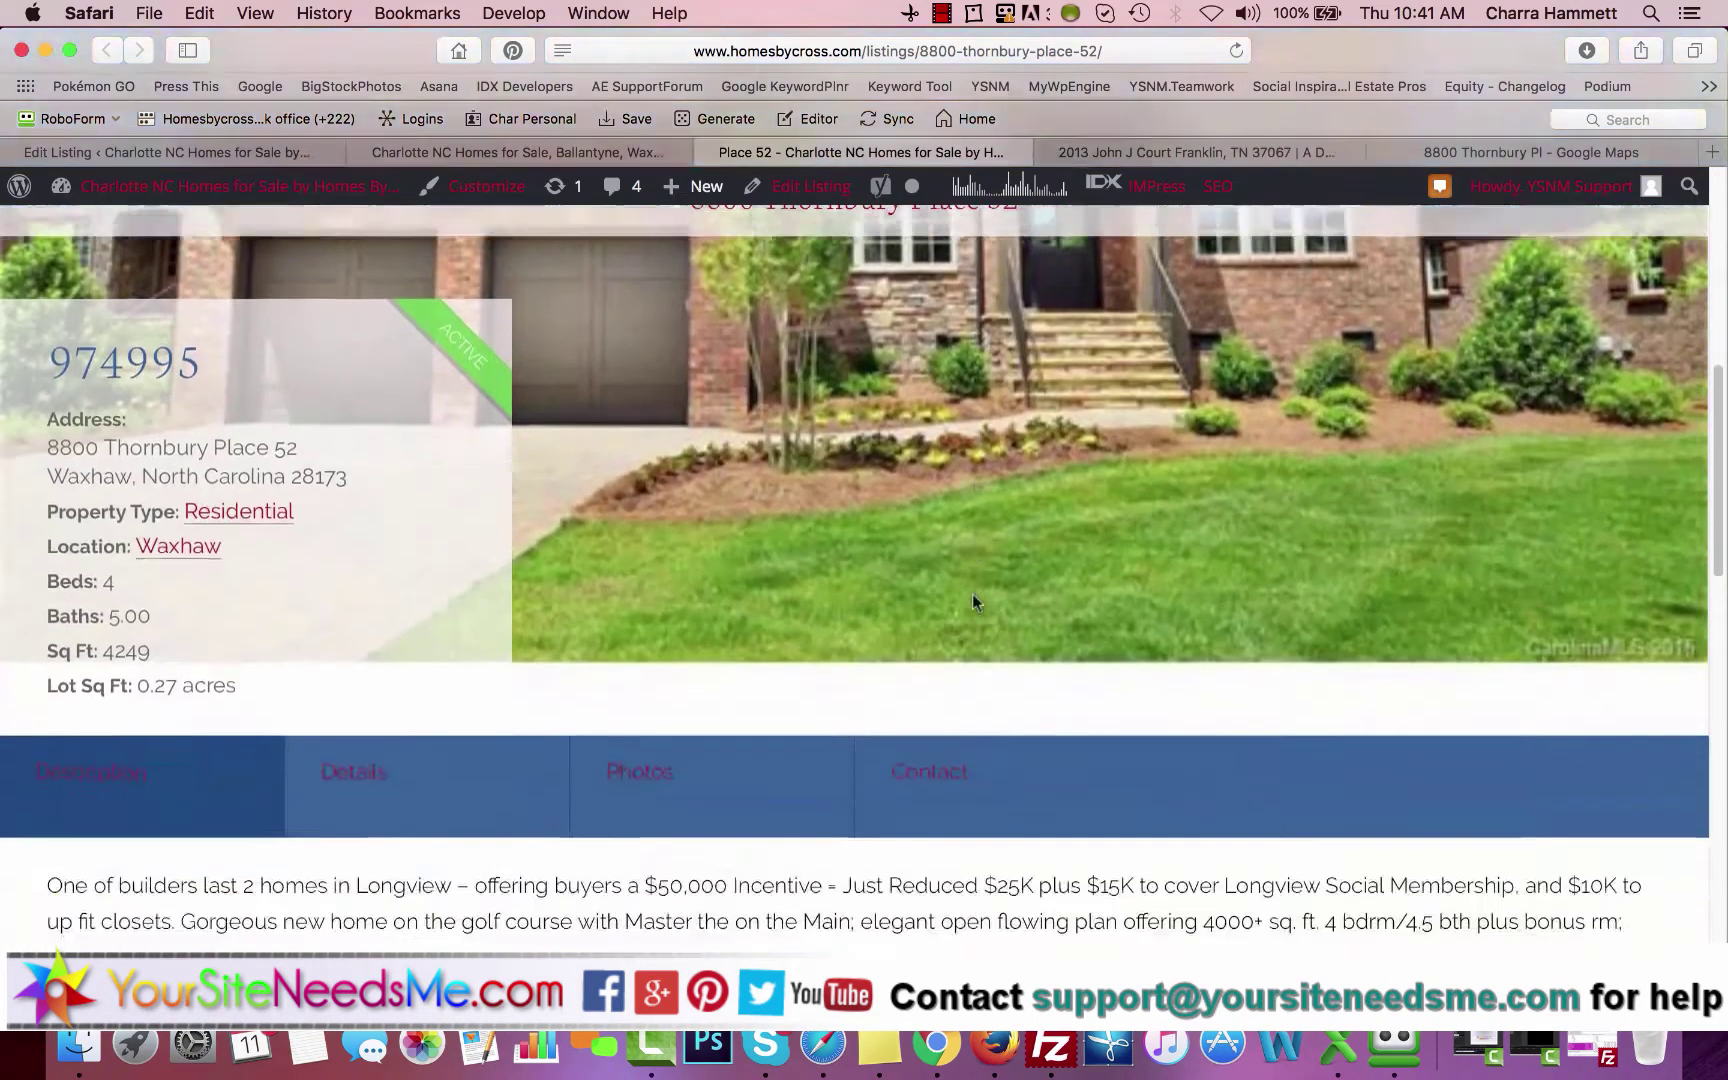
scroll(975, 601, "down", 5)
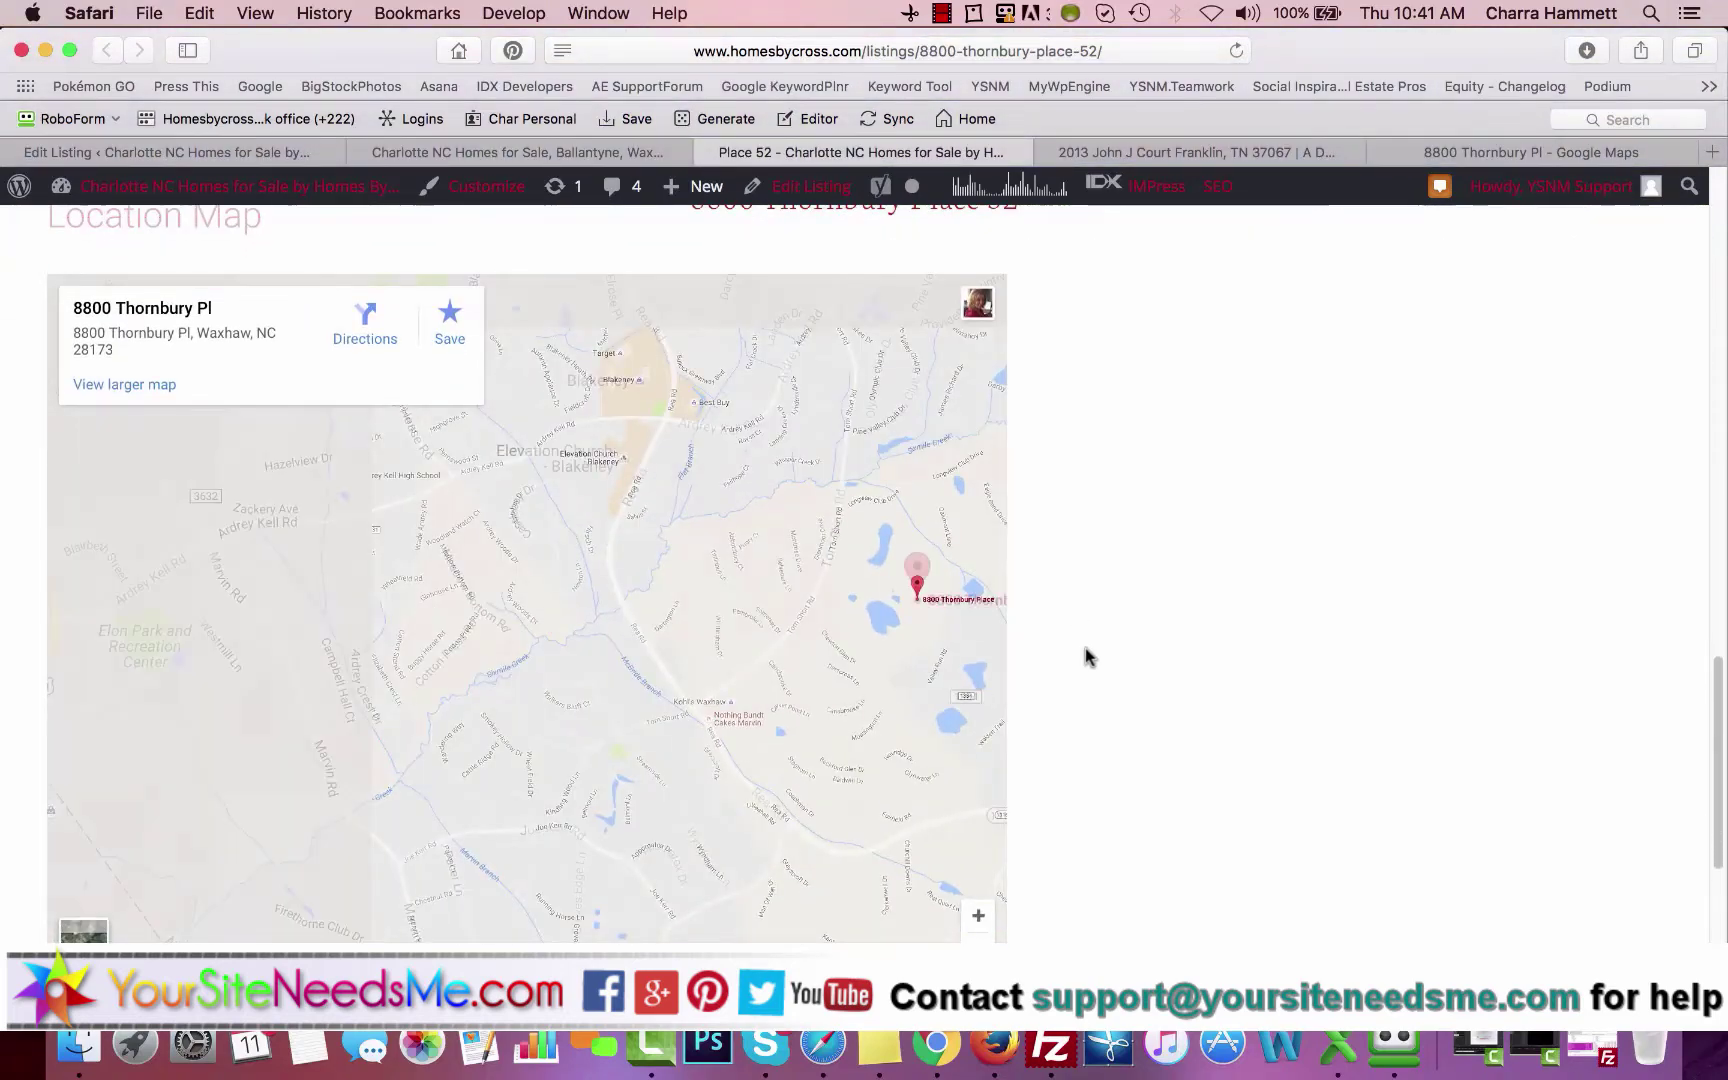
scroll(1088, 656, "down", 8)
scroll(1085, 648, "up", 20)
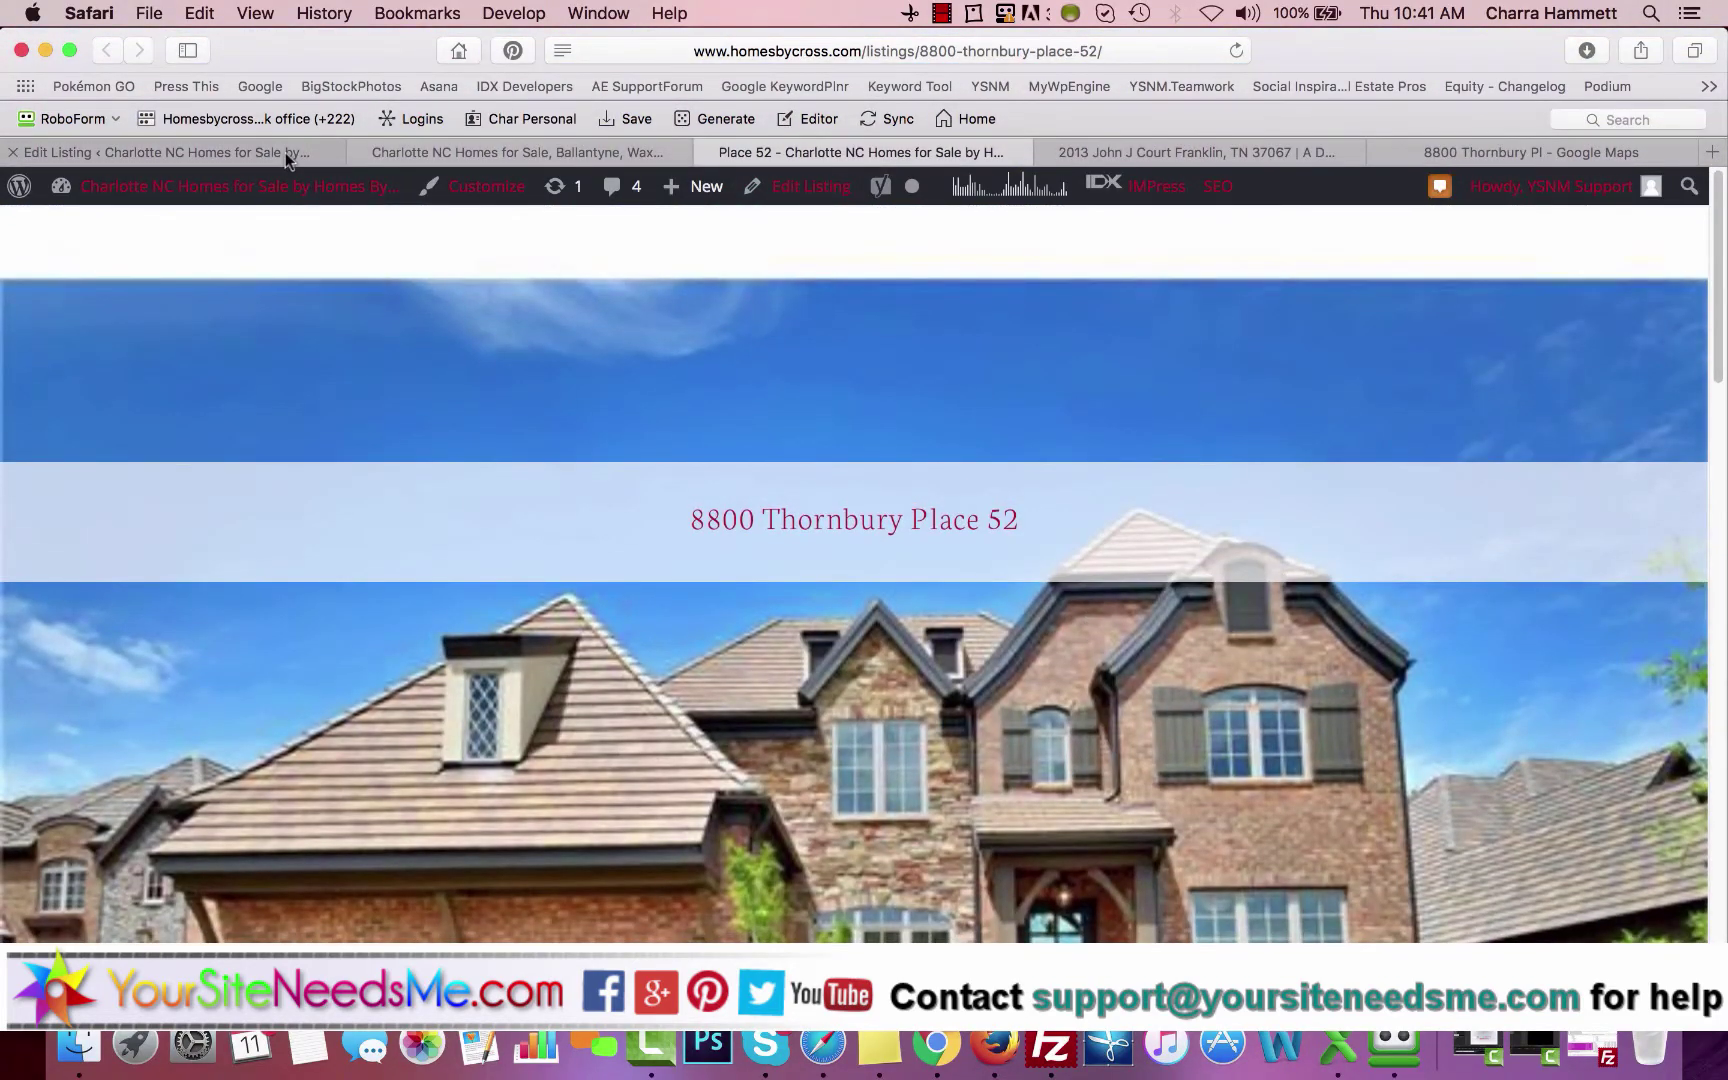
left_click(285, 153)
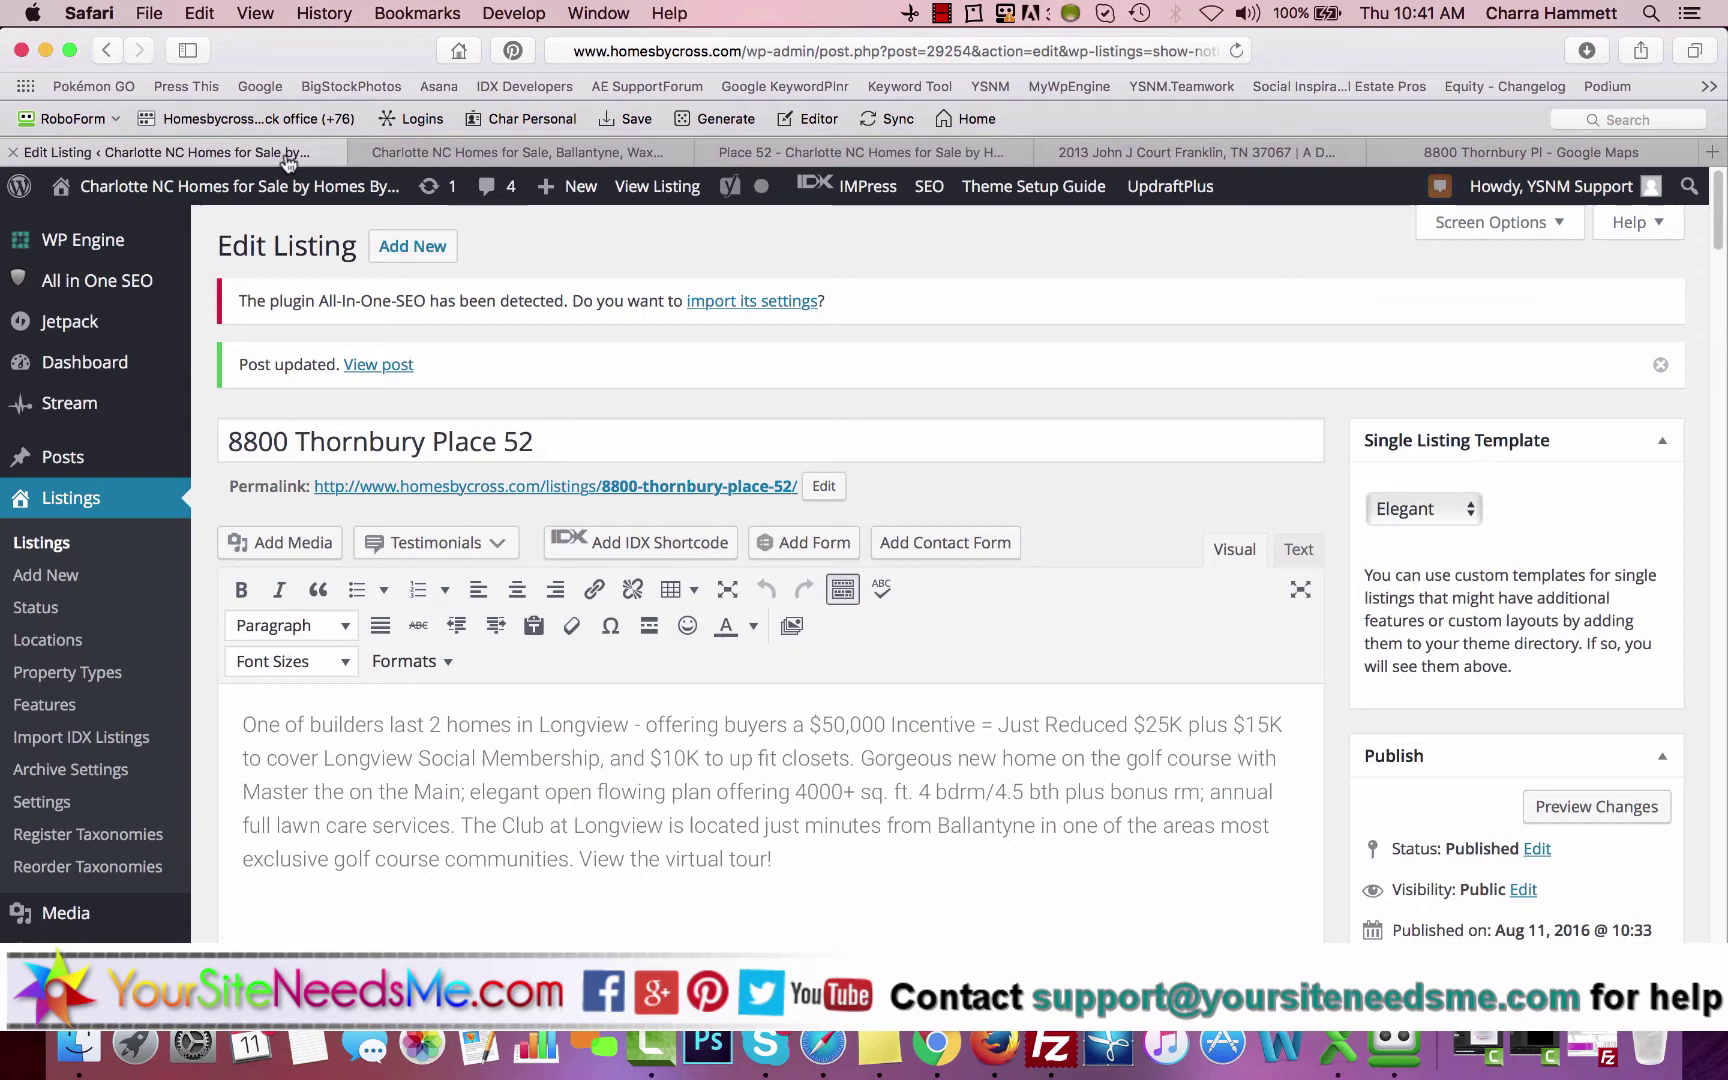
Switch the single-listing template to Luxurious and update the listing.
left_click(1422, 515)
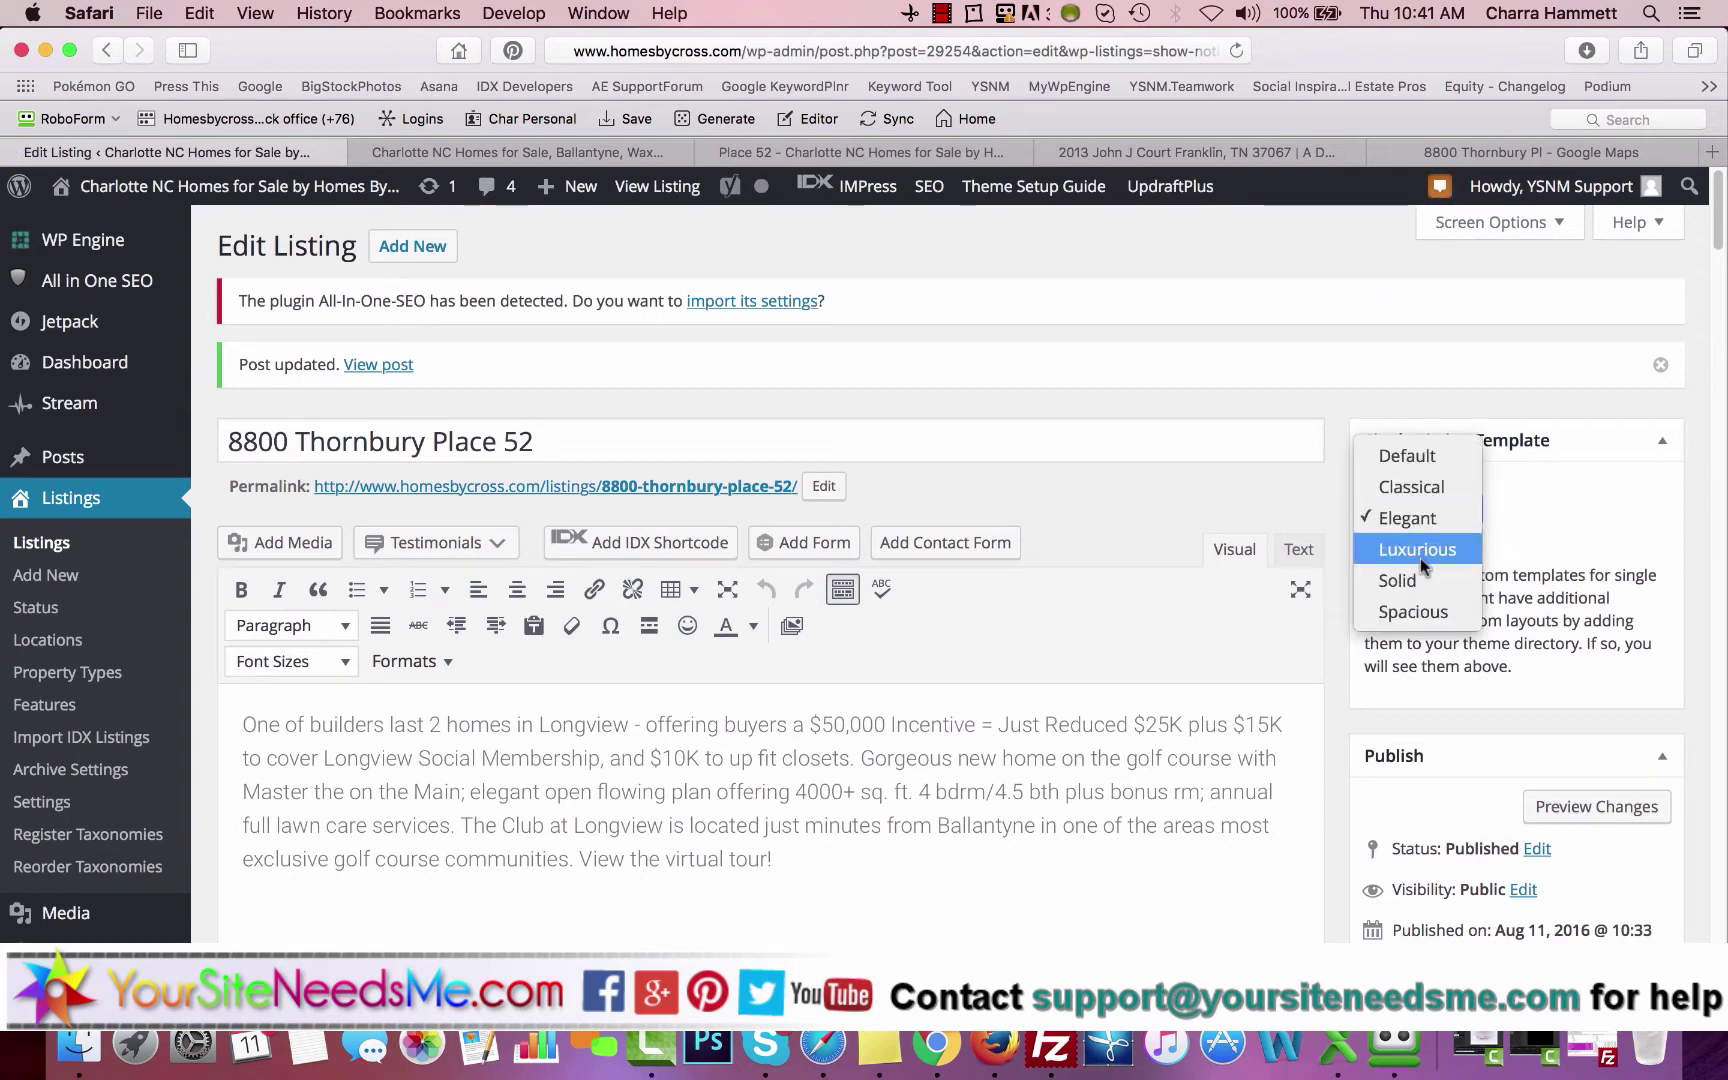
left_click(1420, 552)
scroll(1460, 834, "down", 2)
scroll(1551, 869, "down", 2)
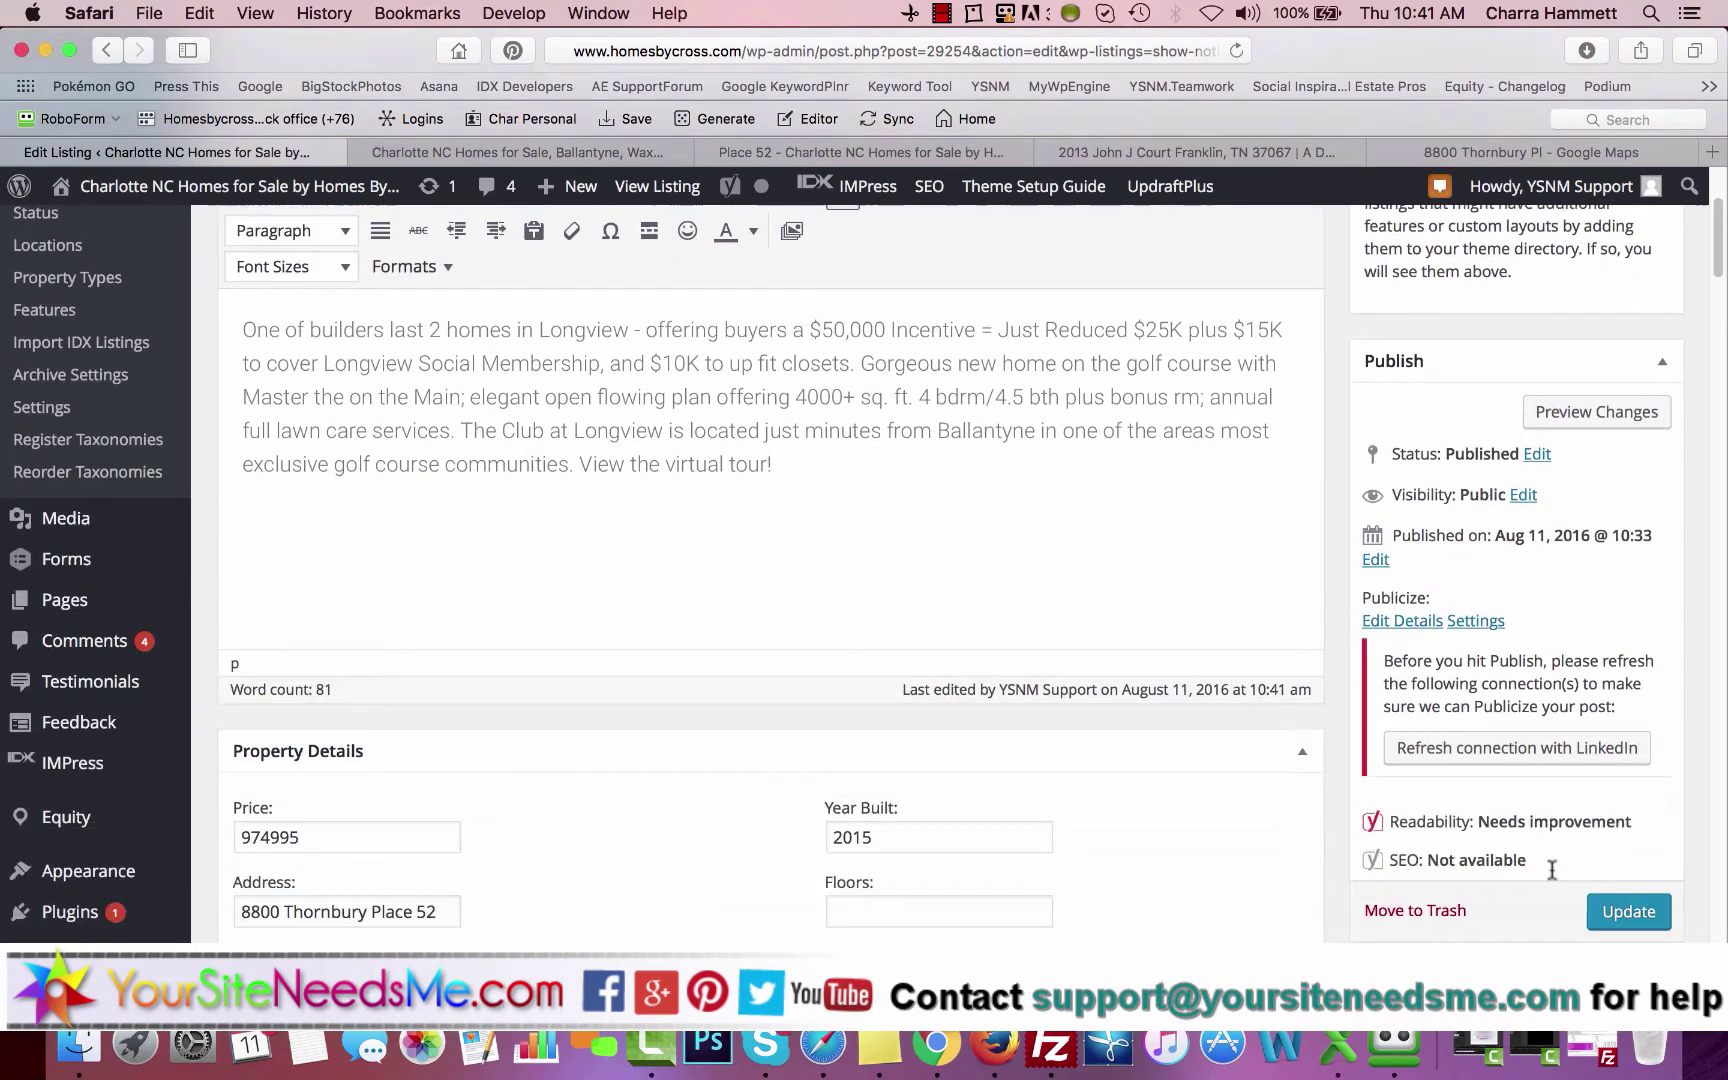
left_click(1628, 882)
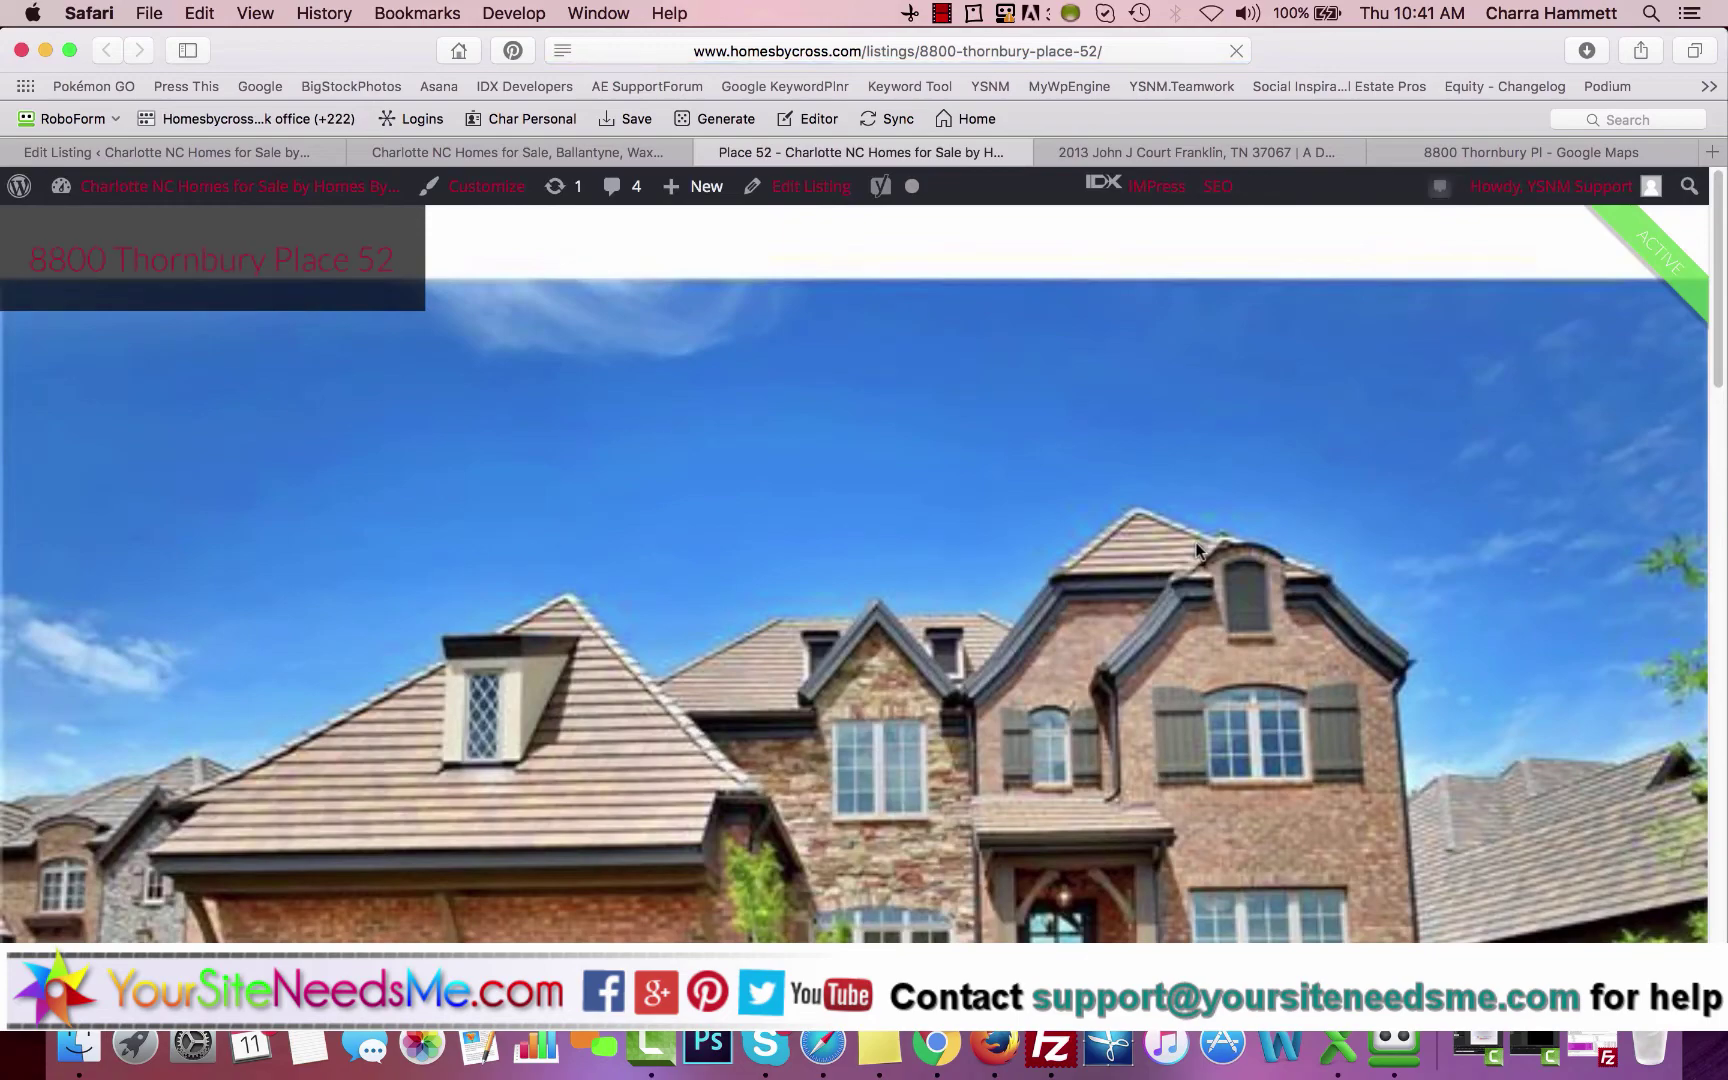
Review the live Luxurious page with its Description, Details, Photos and Contact tabs.
scroll(1198, 551, "down", 15)
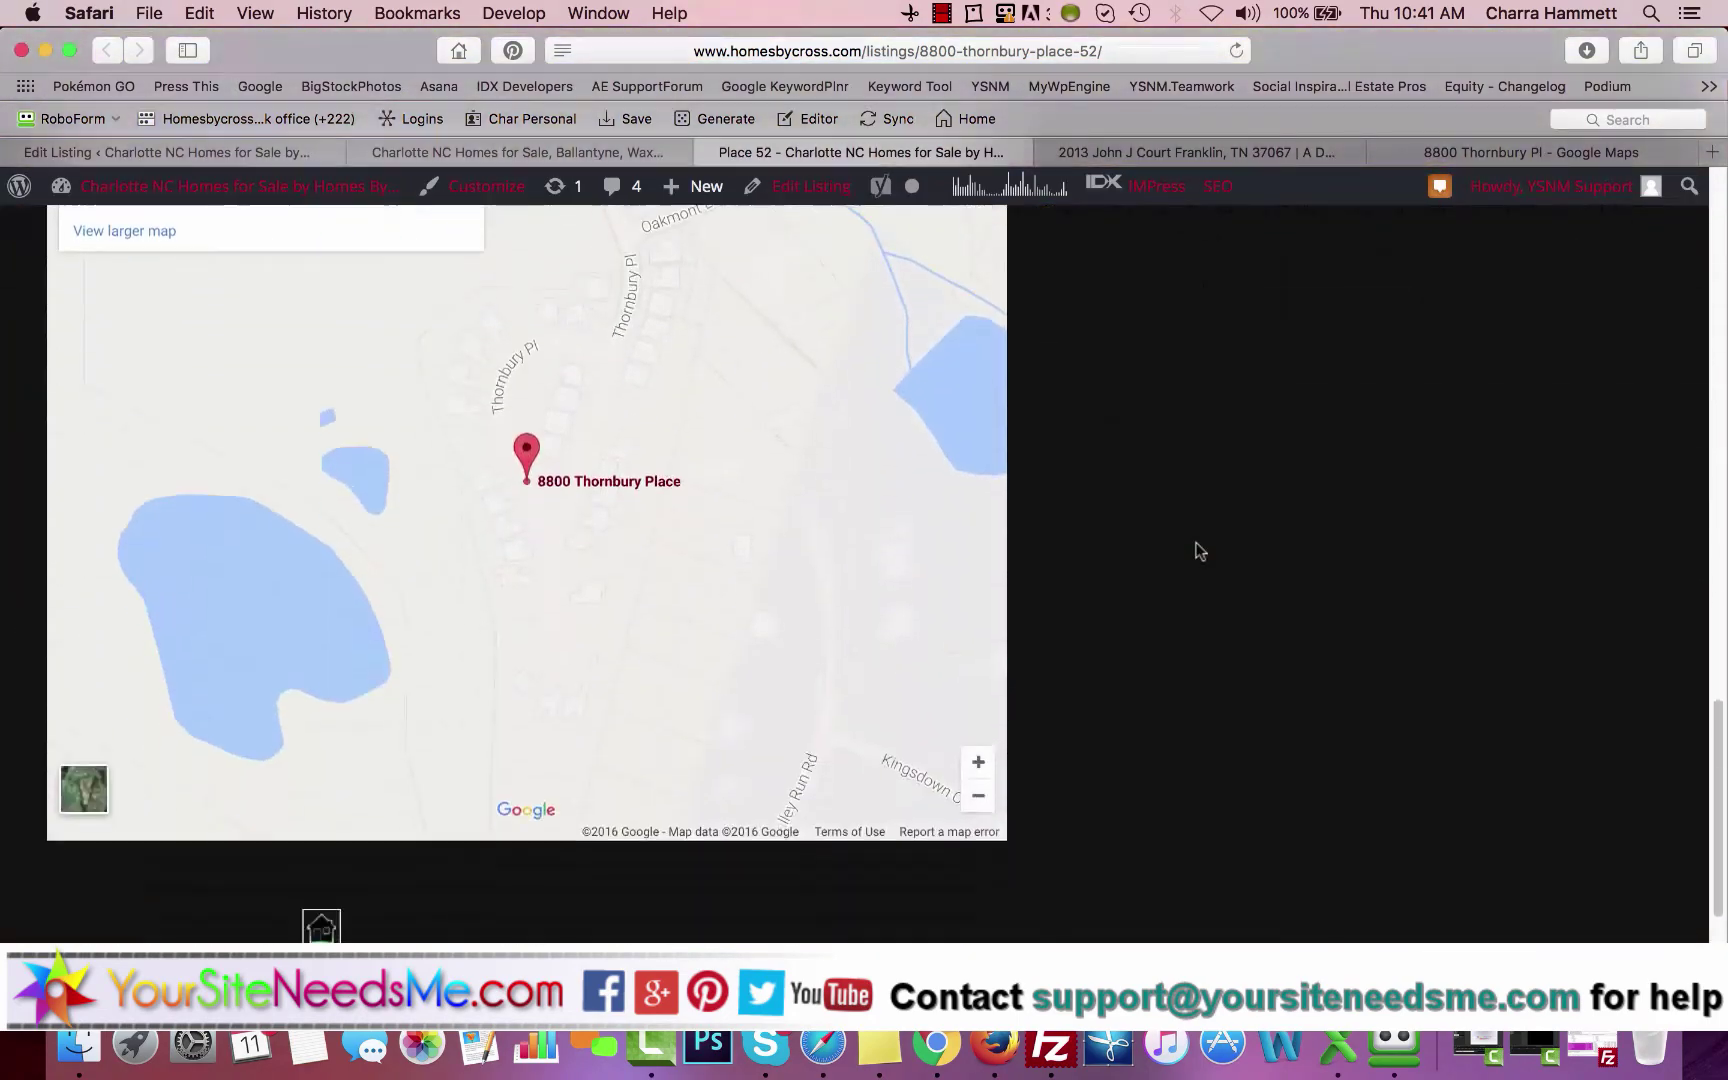
scroll(1193, 549, "up", 15)
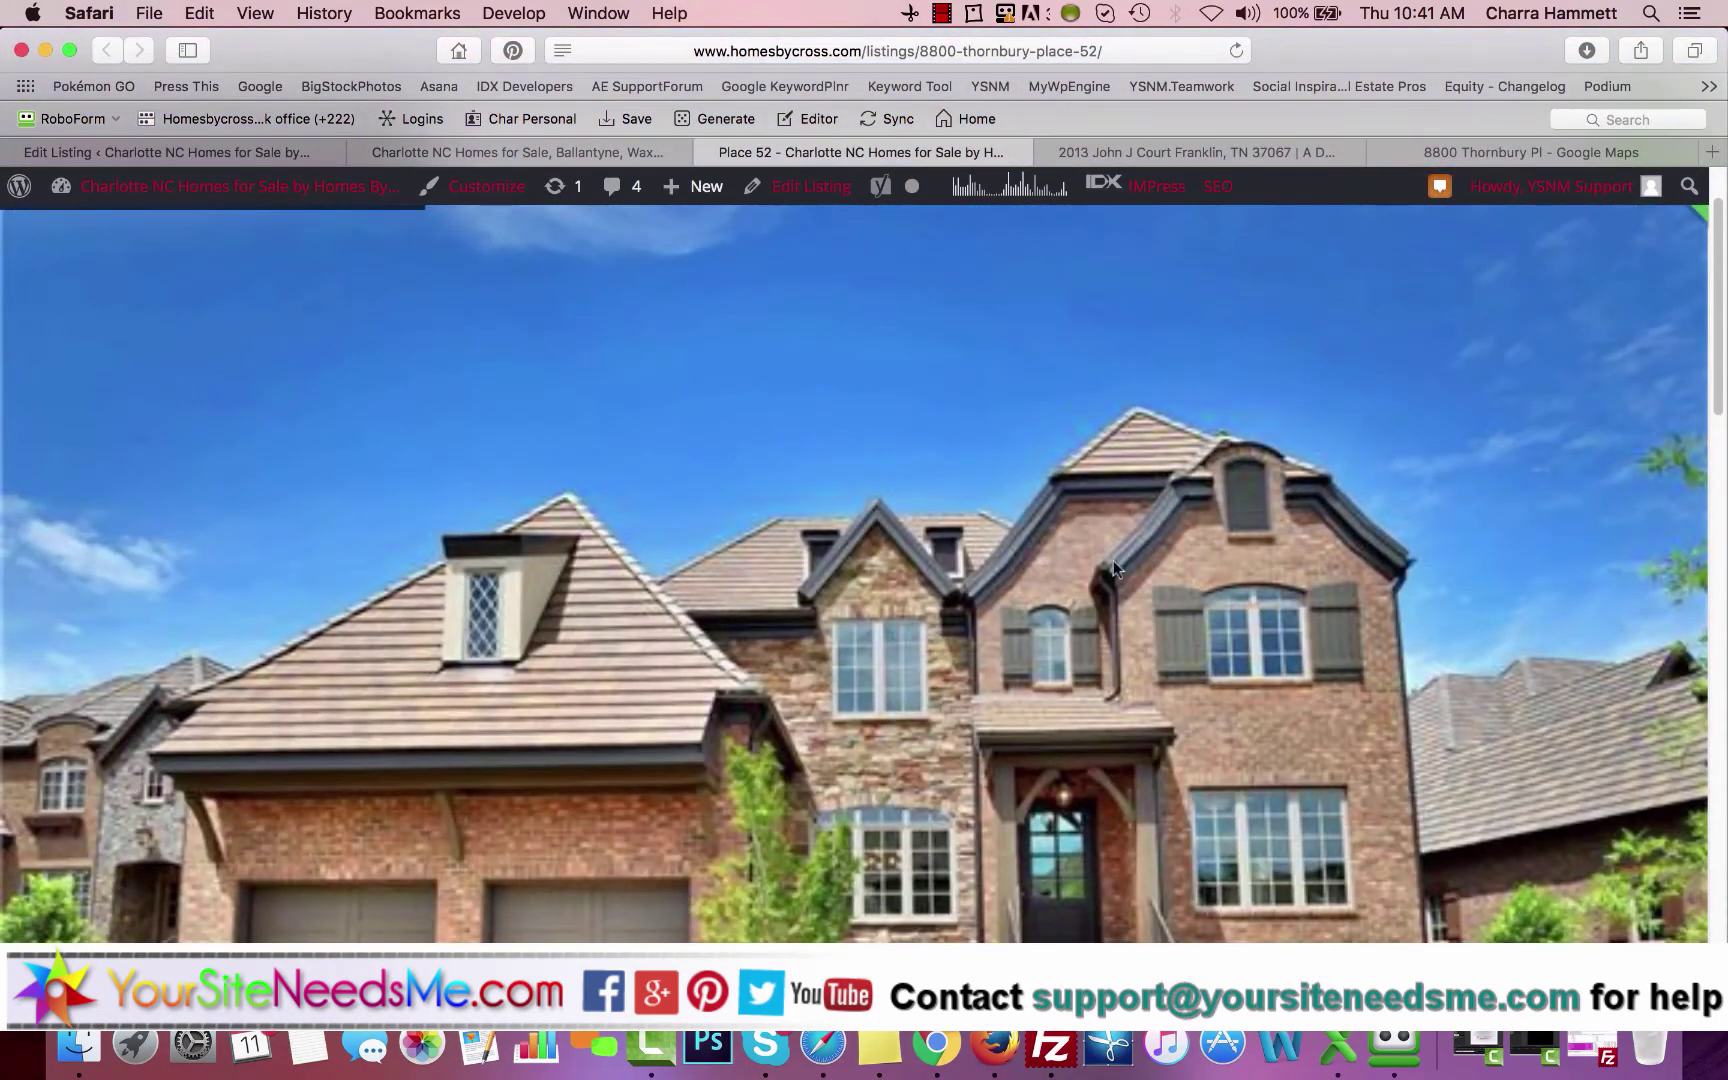
scroll(994, 576, "down", 6)
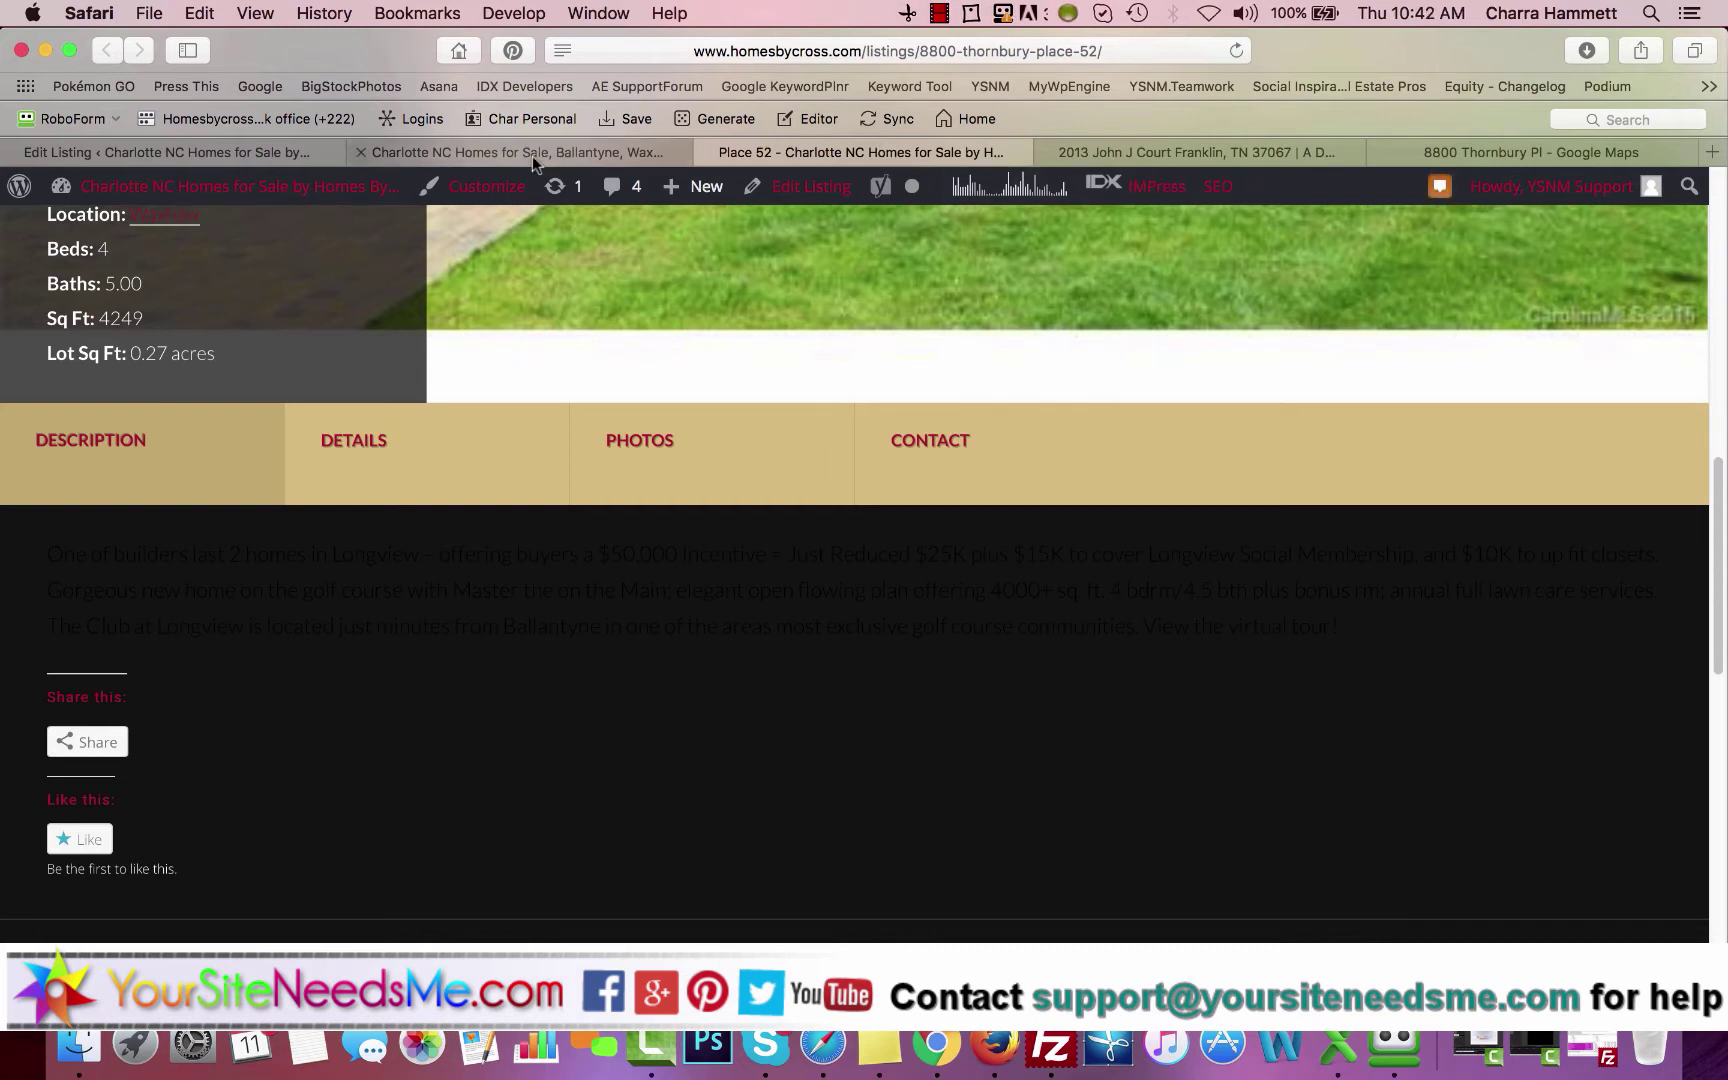
left_click(216, 160)
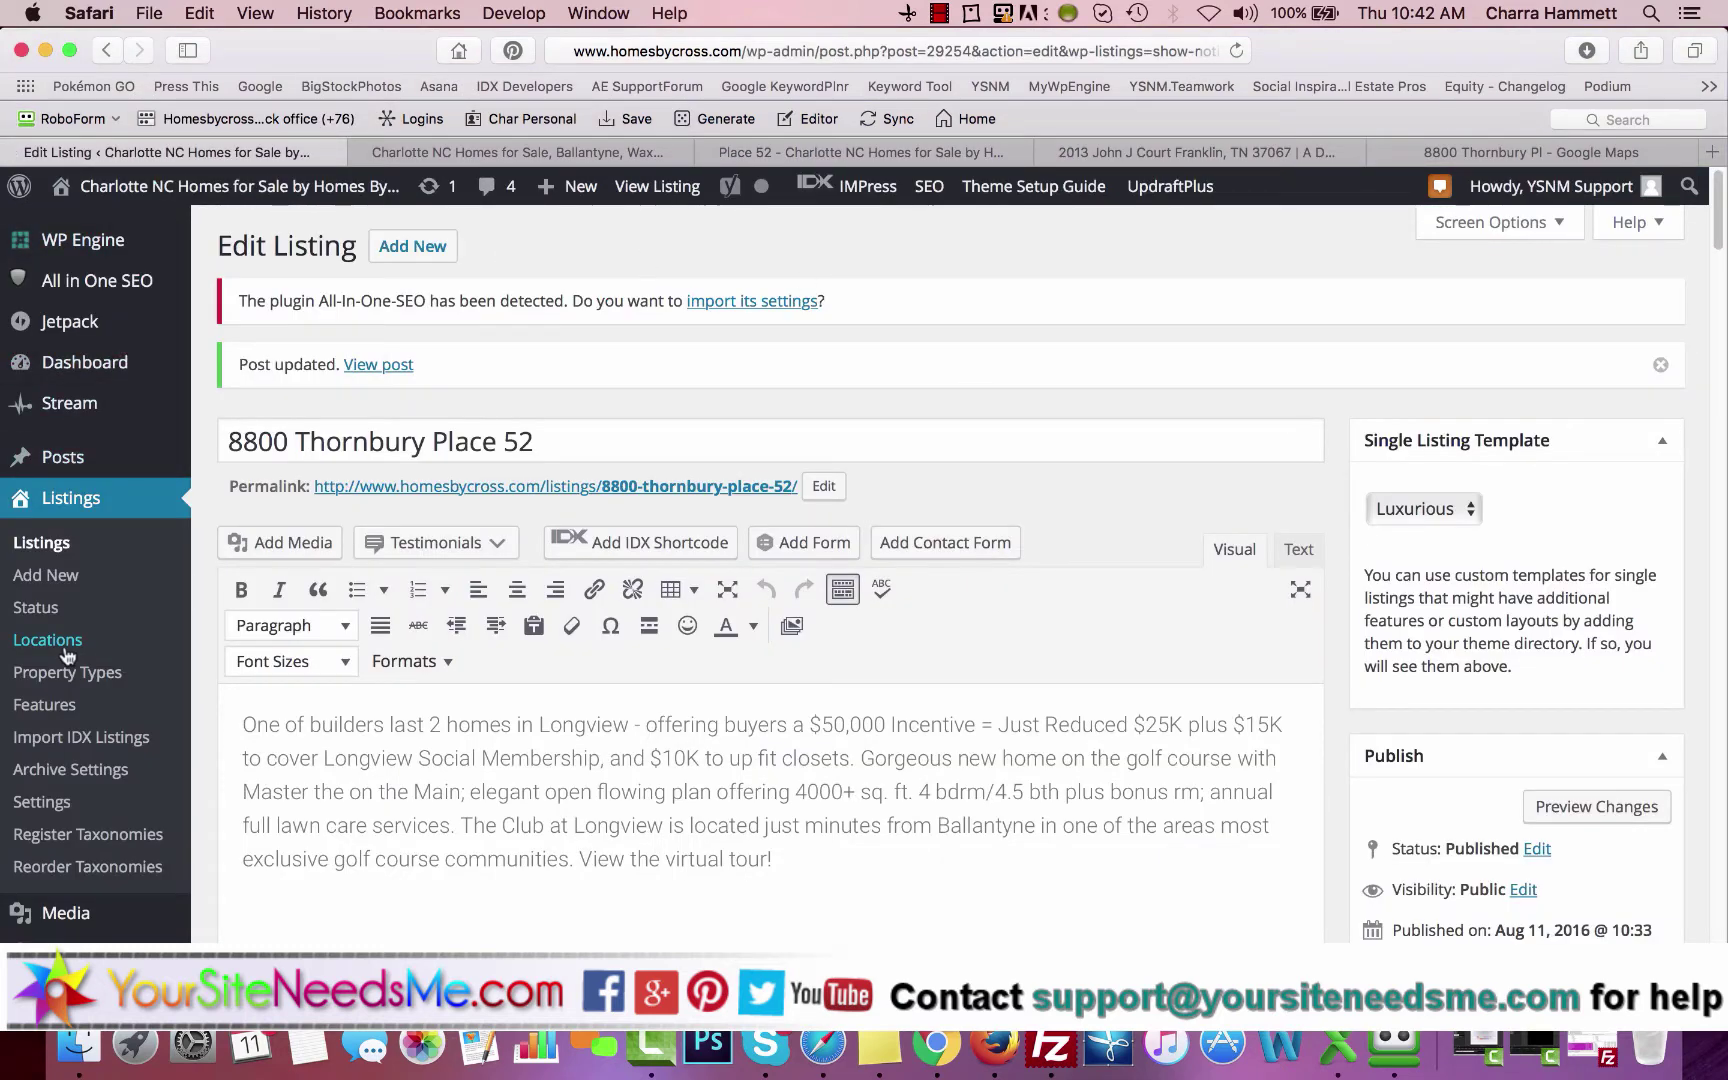
scroll(1481, 755, "down", 15)
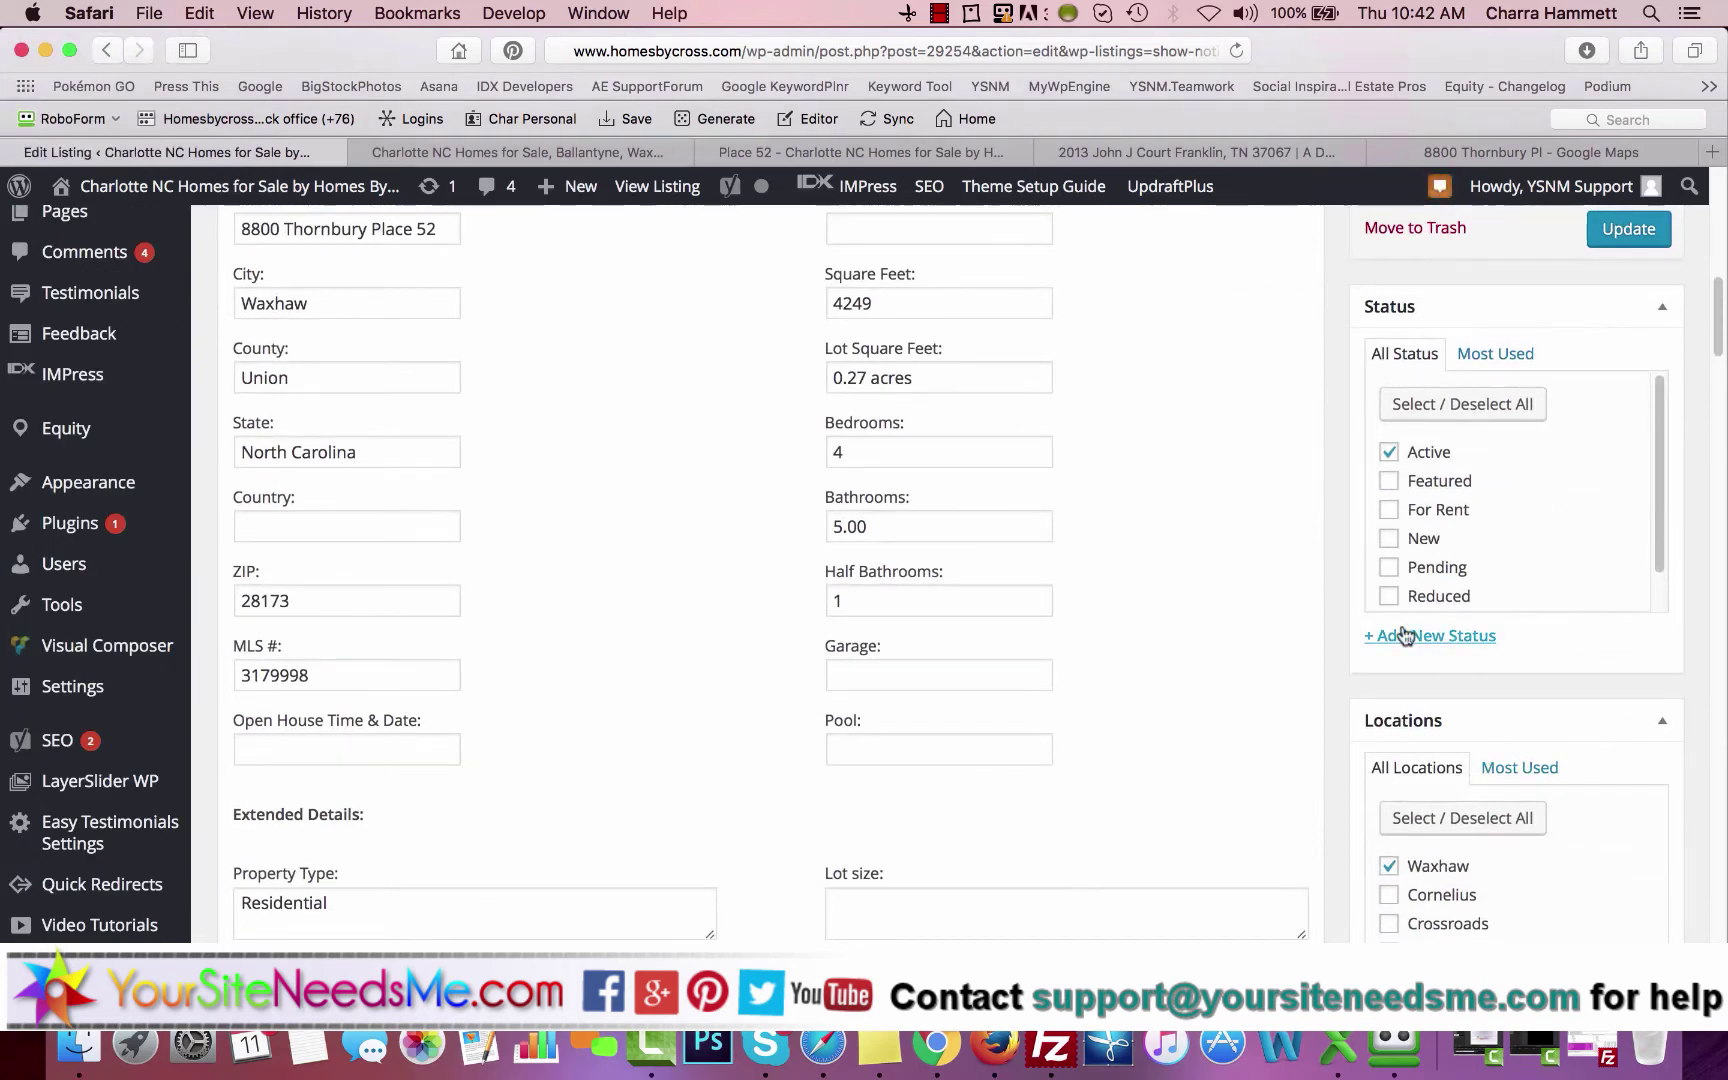
scroll(1435, 636, "down", 5)
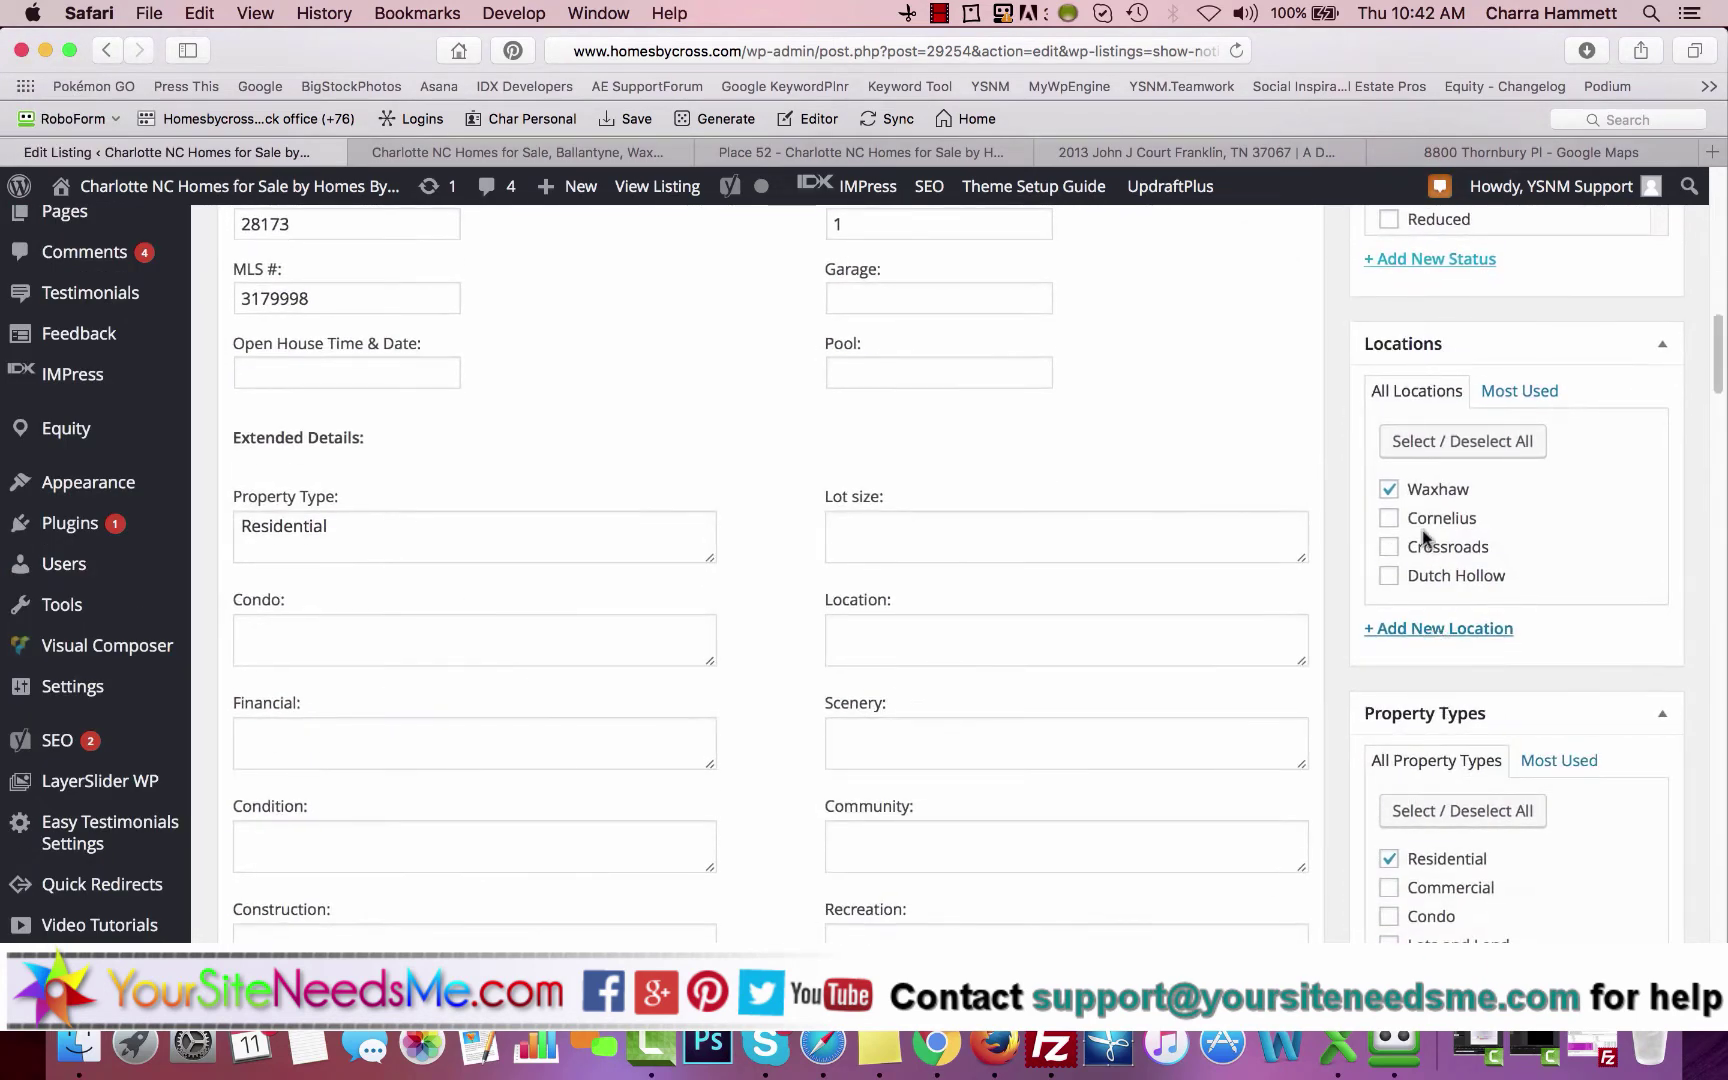
left_click(1435, 633)
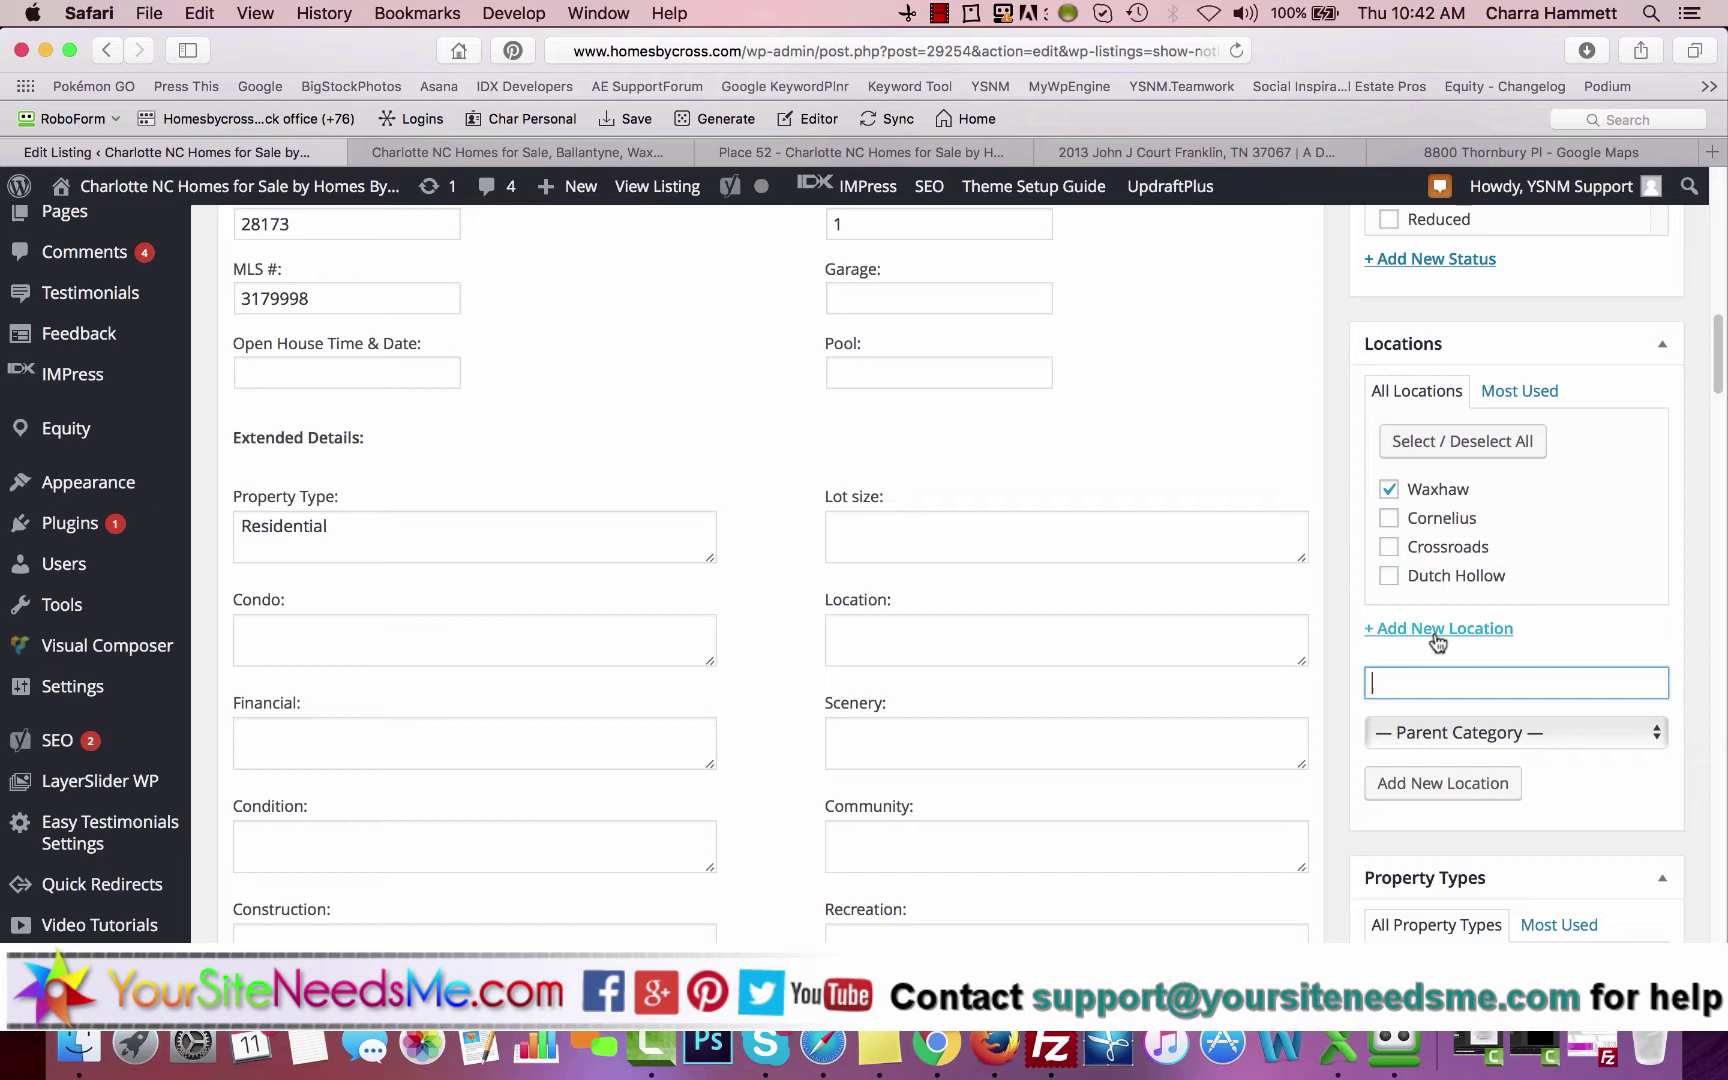
type("Charlotte")
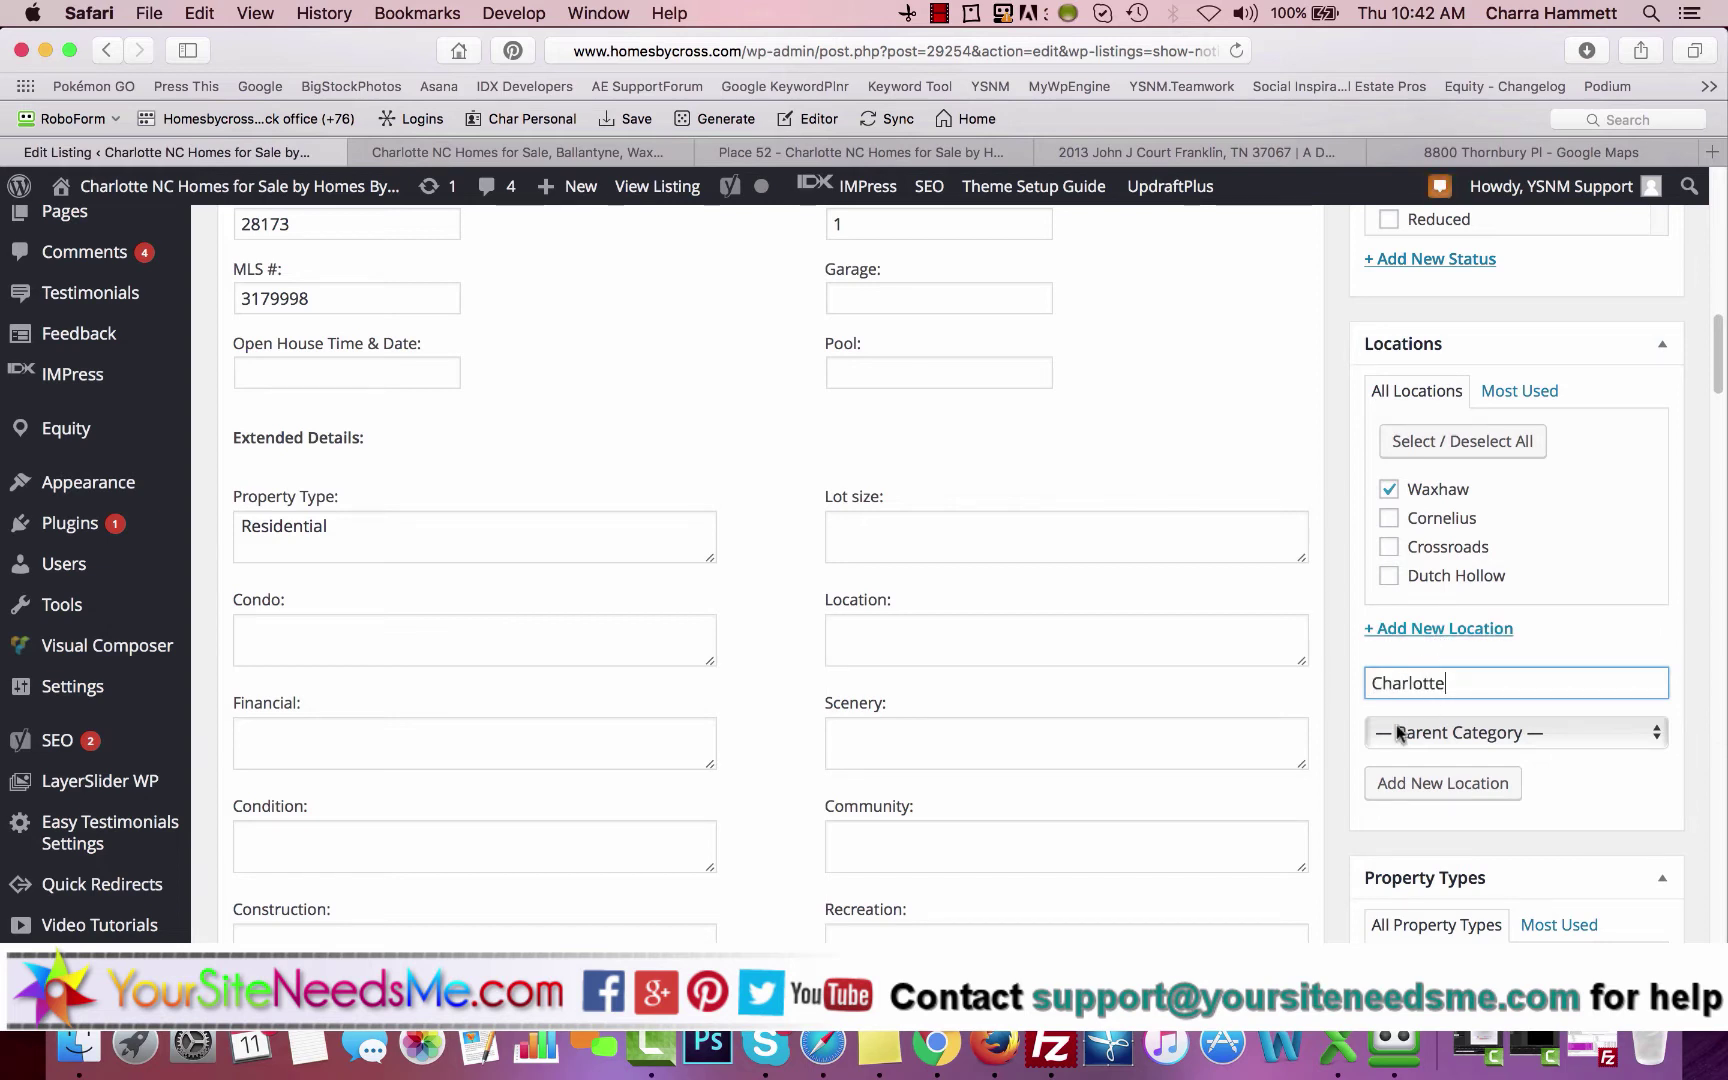
left_click(1412, 783)
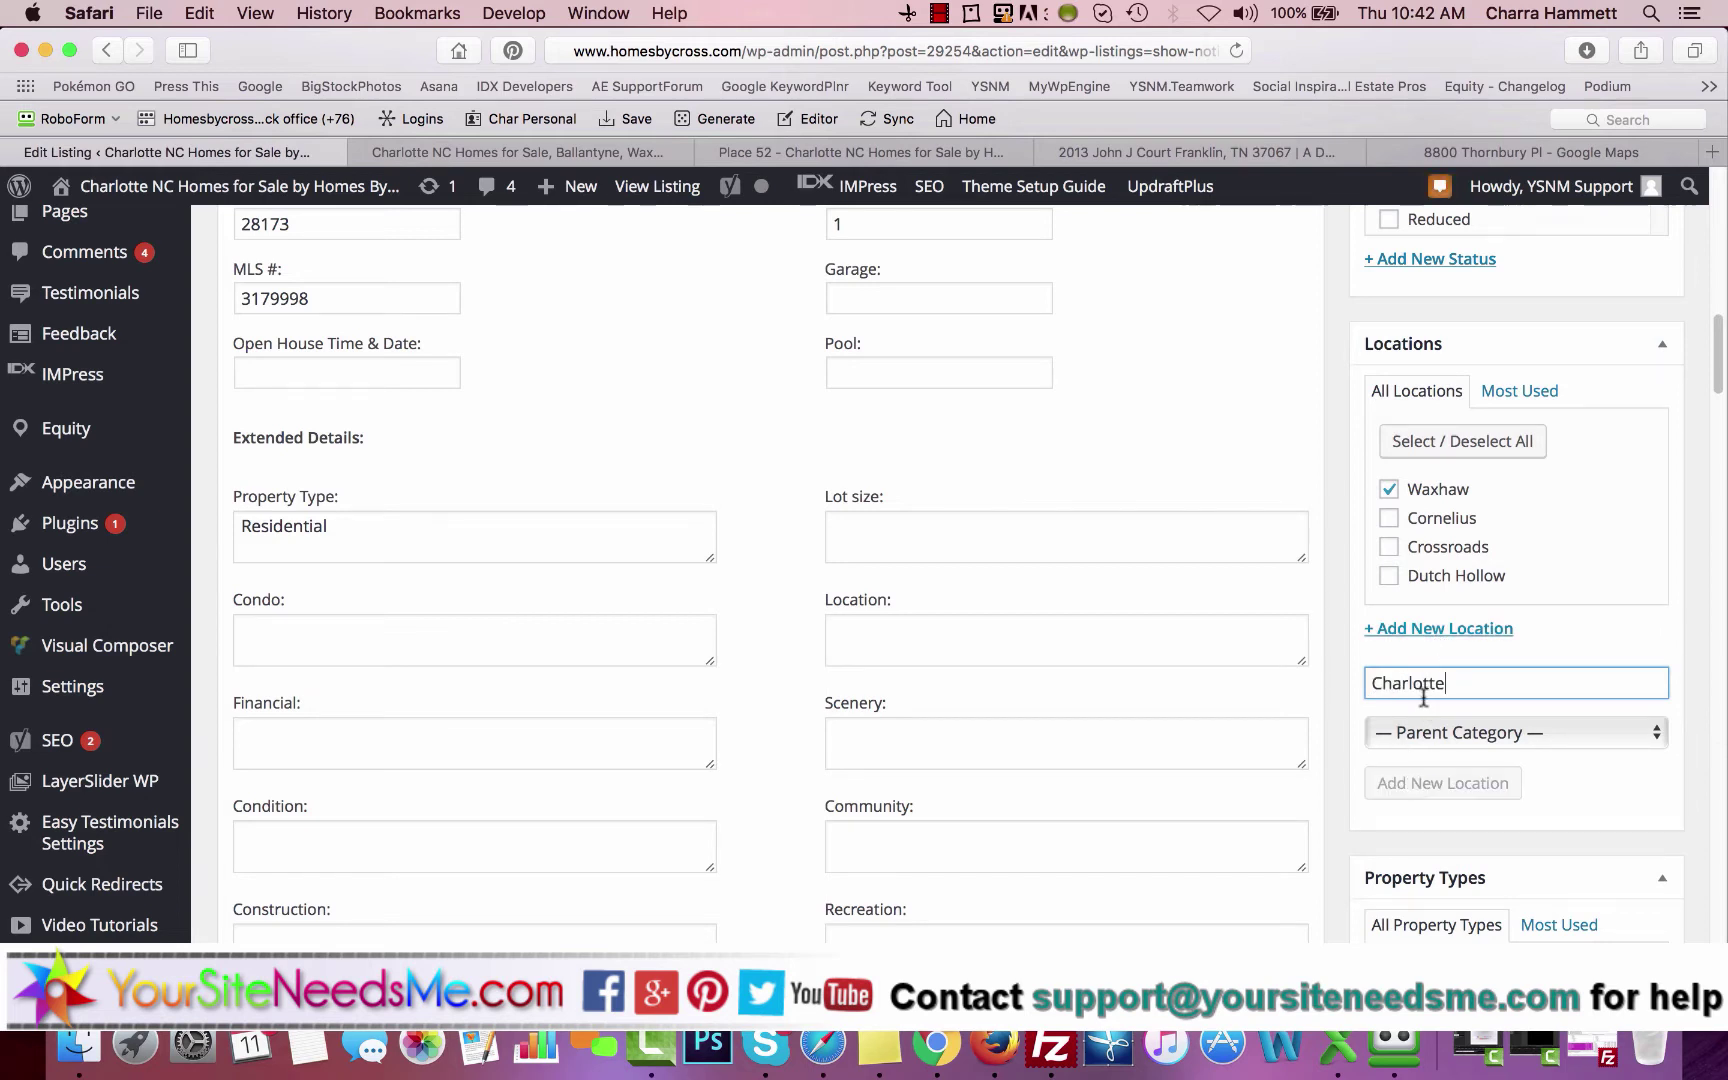
type("Ballantyne")
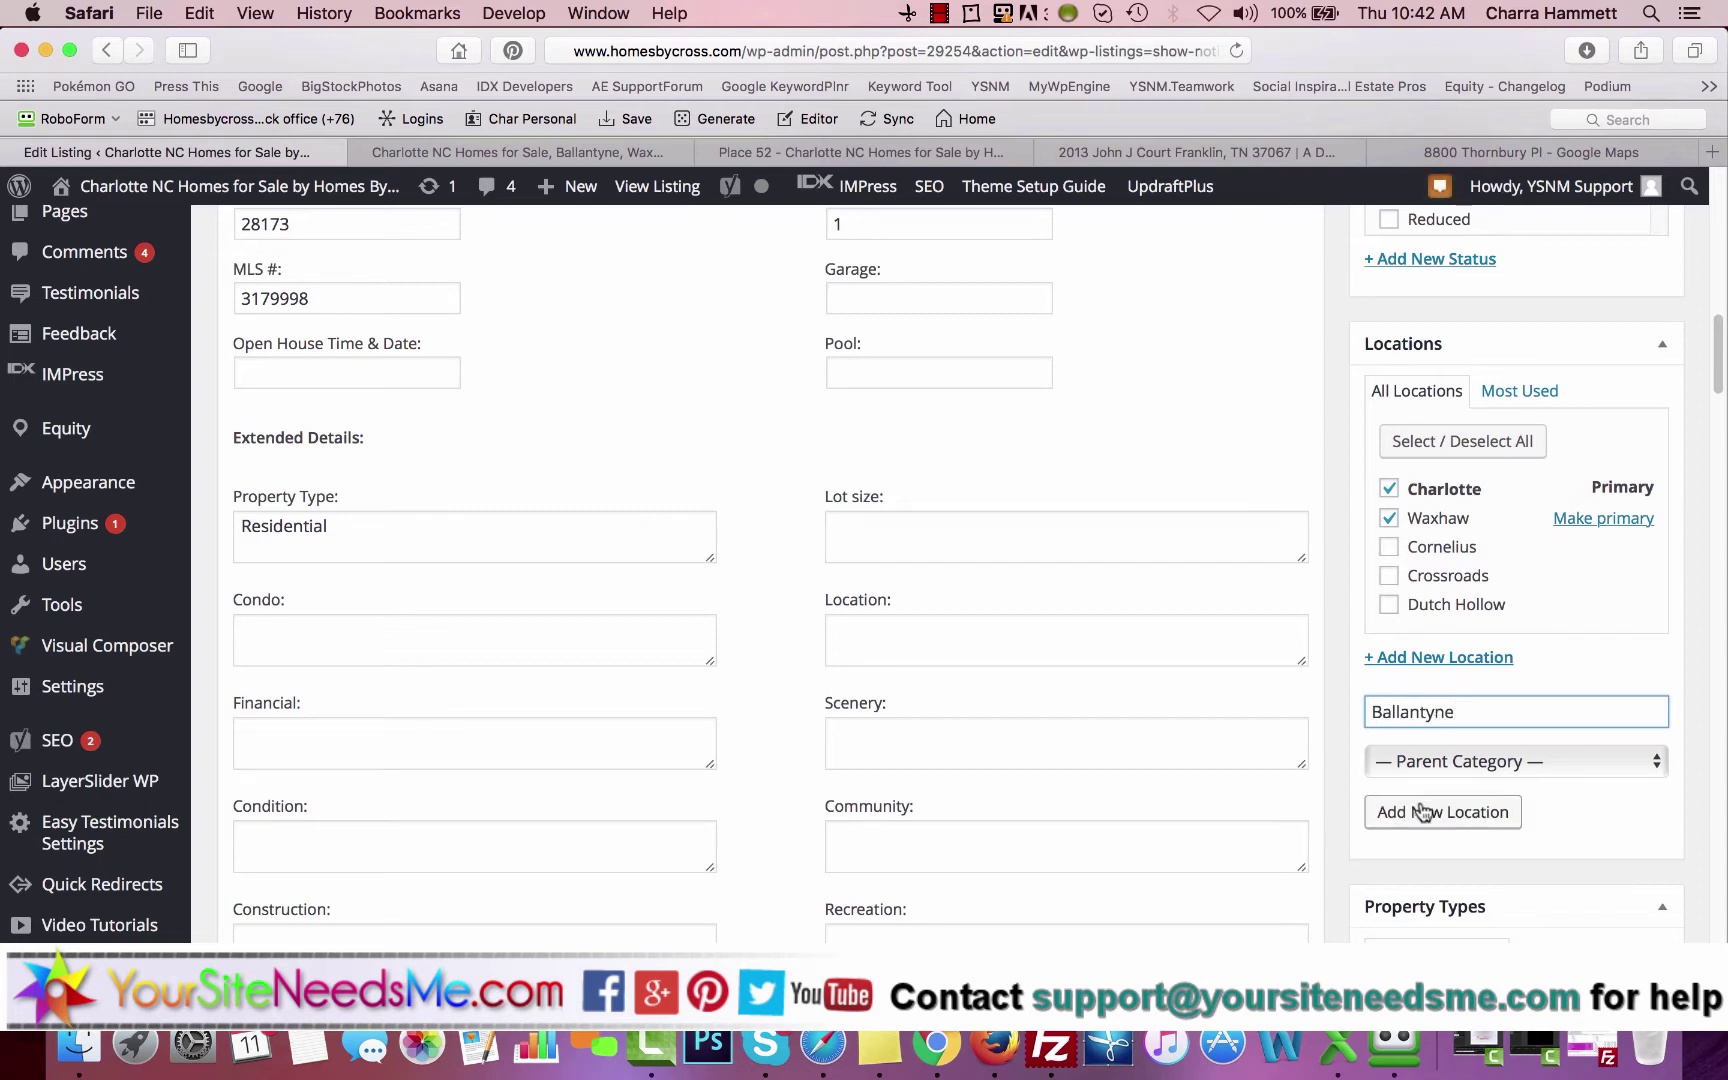
left_click(1423, 812)
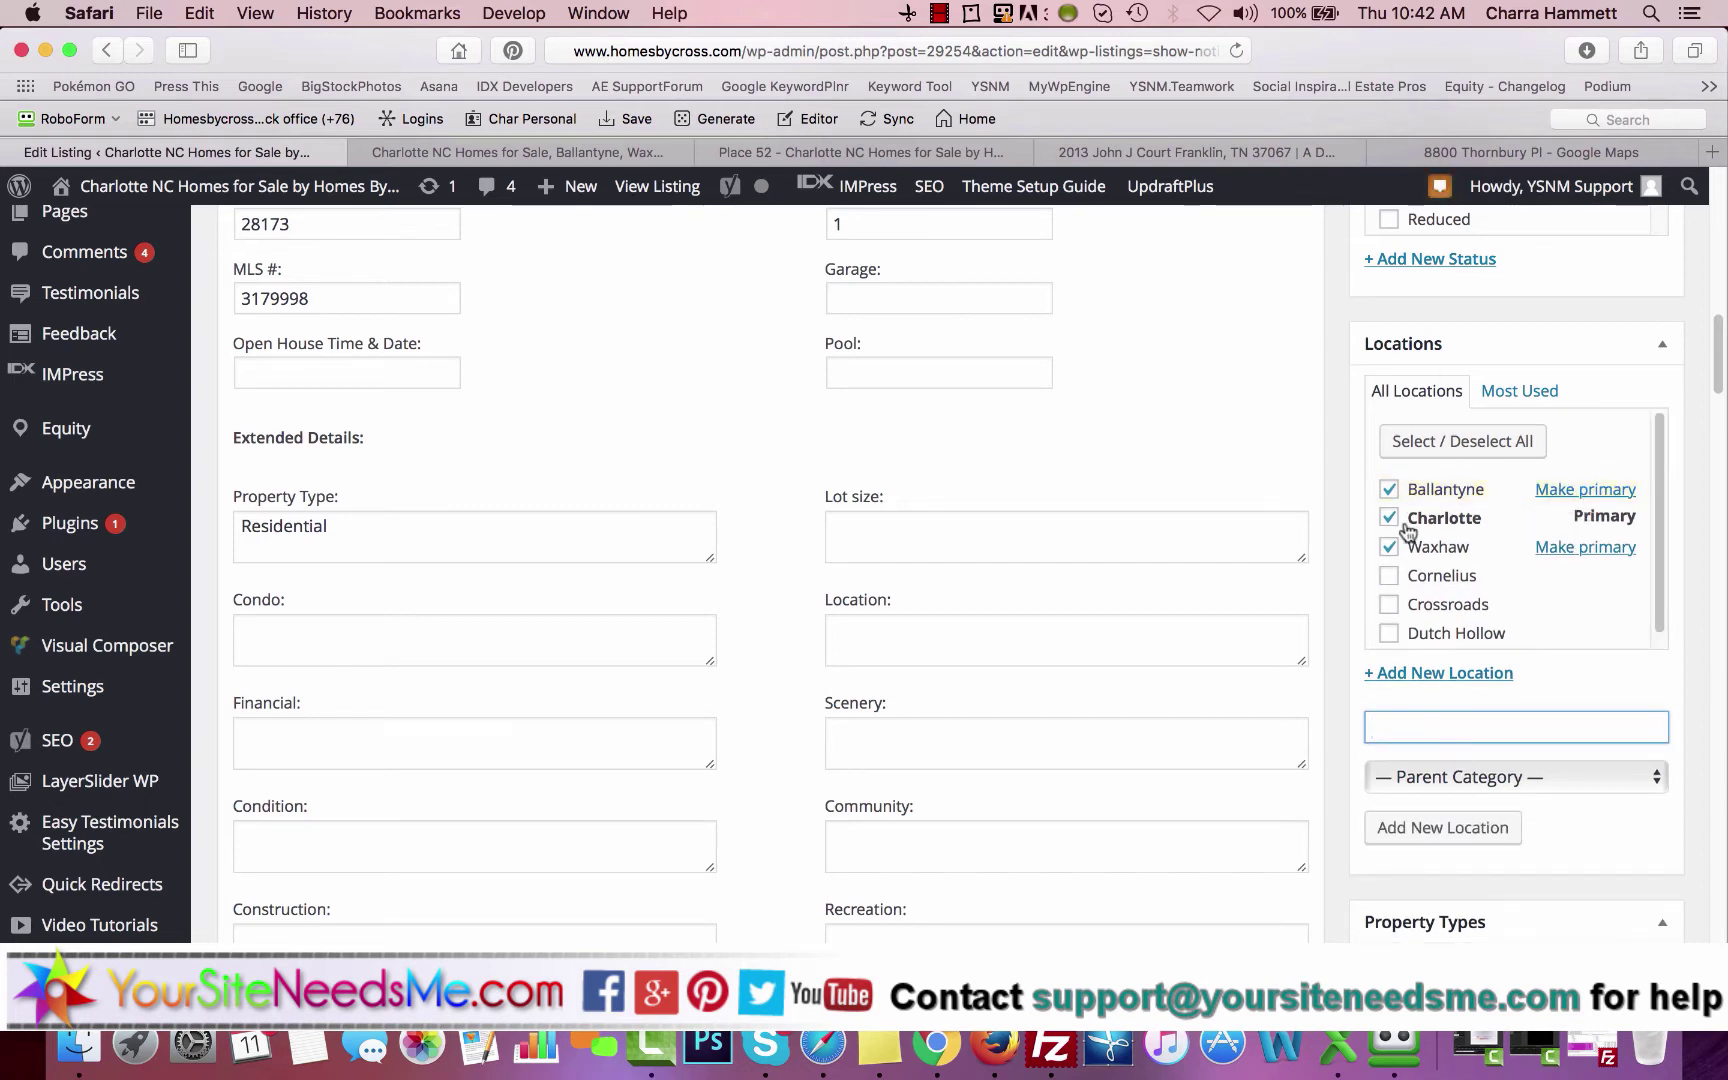
scroll(1590, 700, "down", 5)
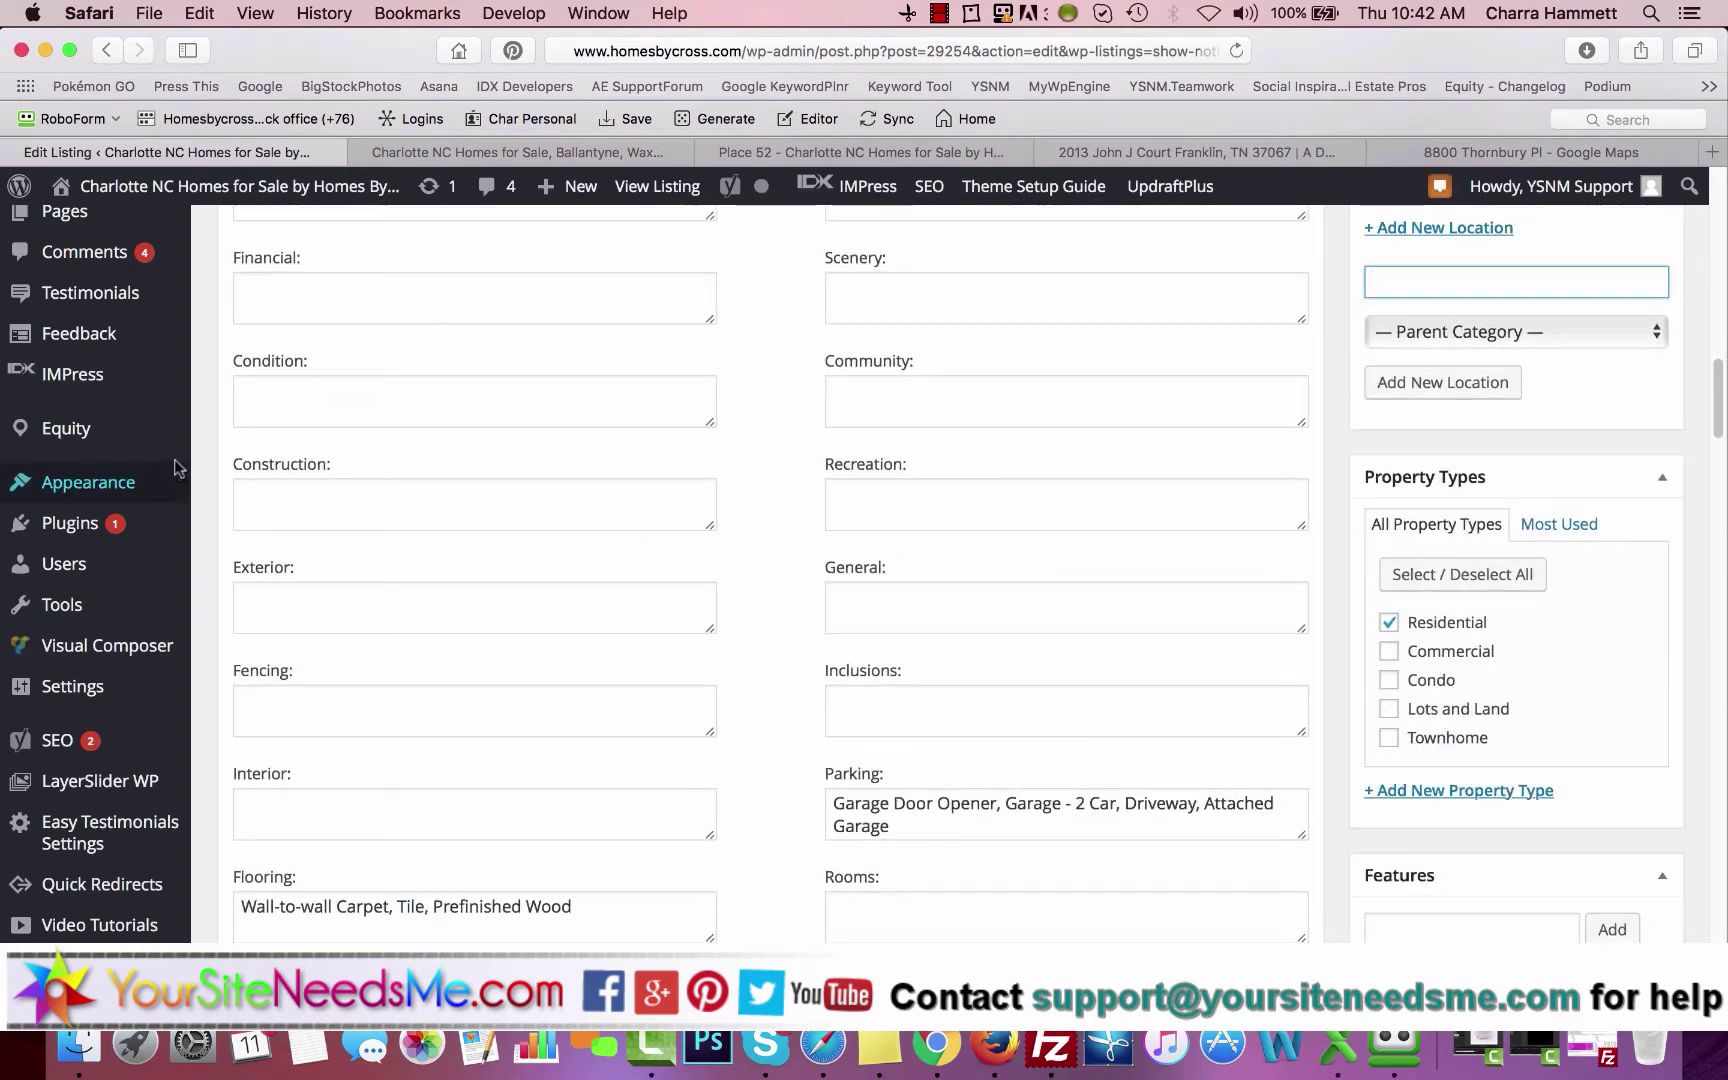
scroll(197, 445, "up", 7)
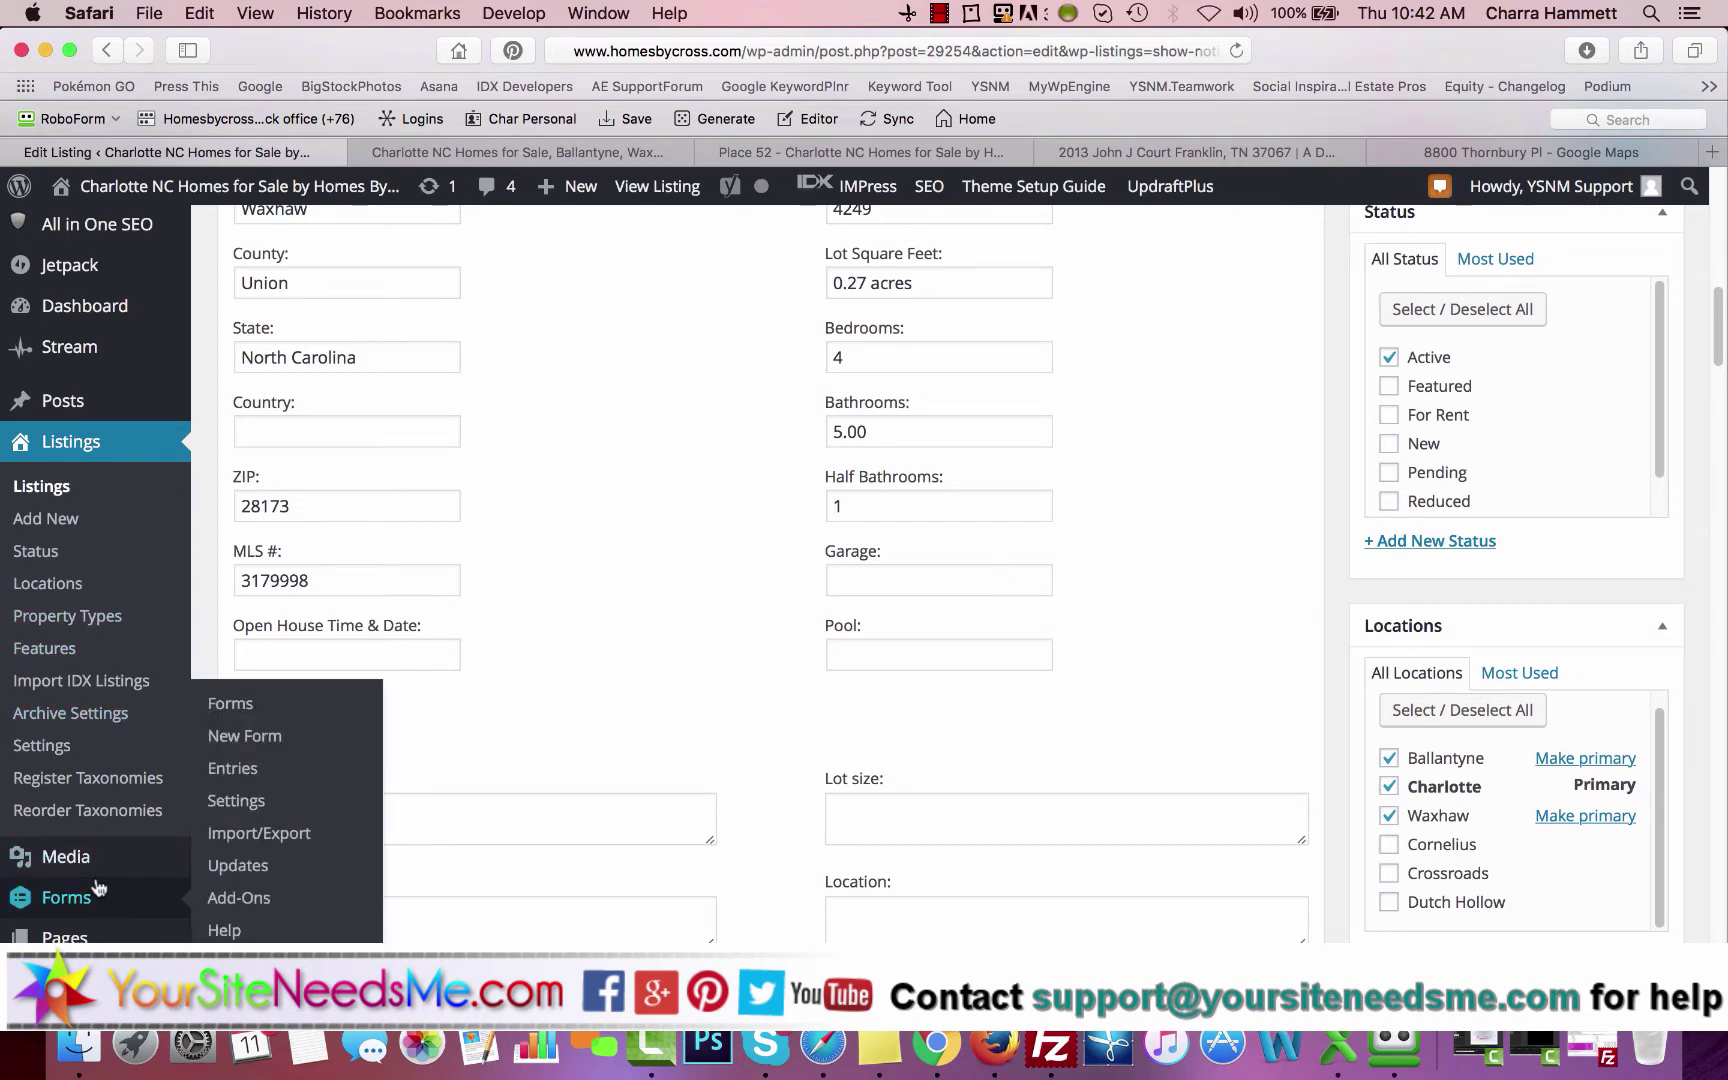
Open the Widgets page in a new tab, then switch to the 2013 John J Court listing.
scroll(60, 890, "down", 5)
mouse_move(92, 878)
scroll(92, 878, "down", 4)
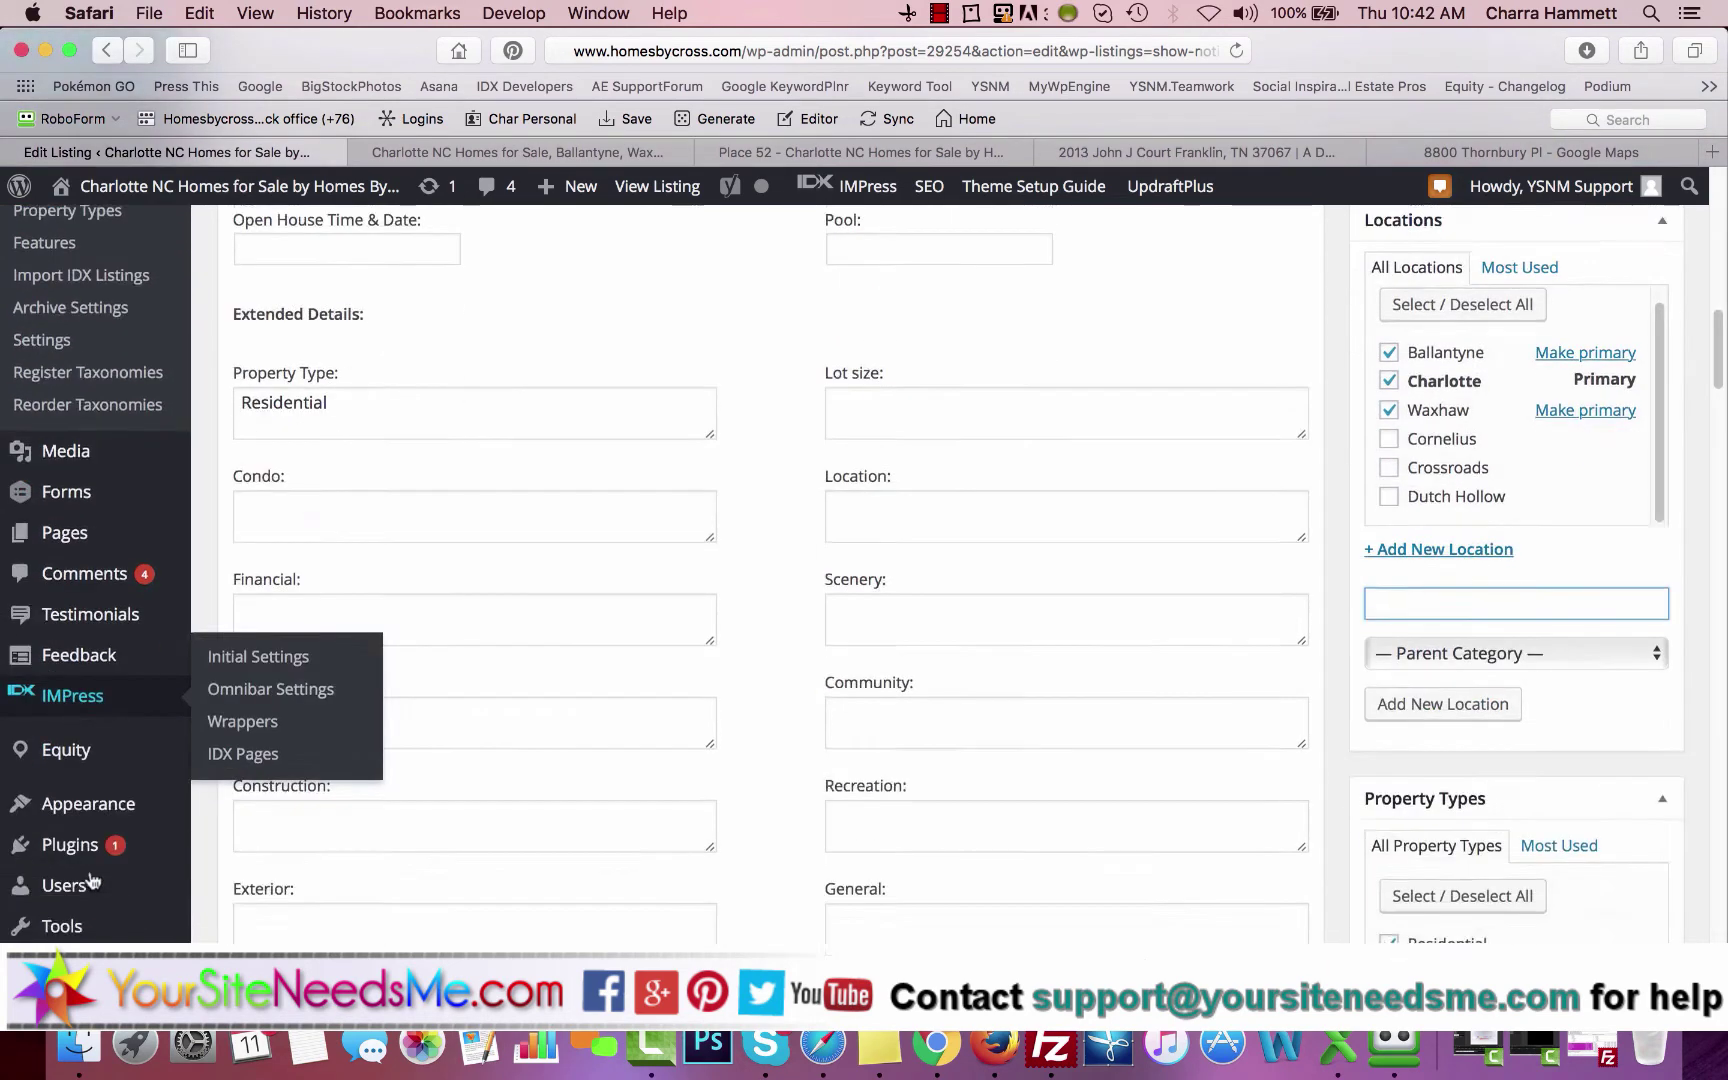
mouse_move(120, 770)
right_click(222, 845)
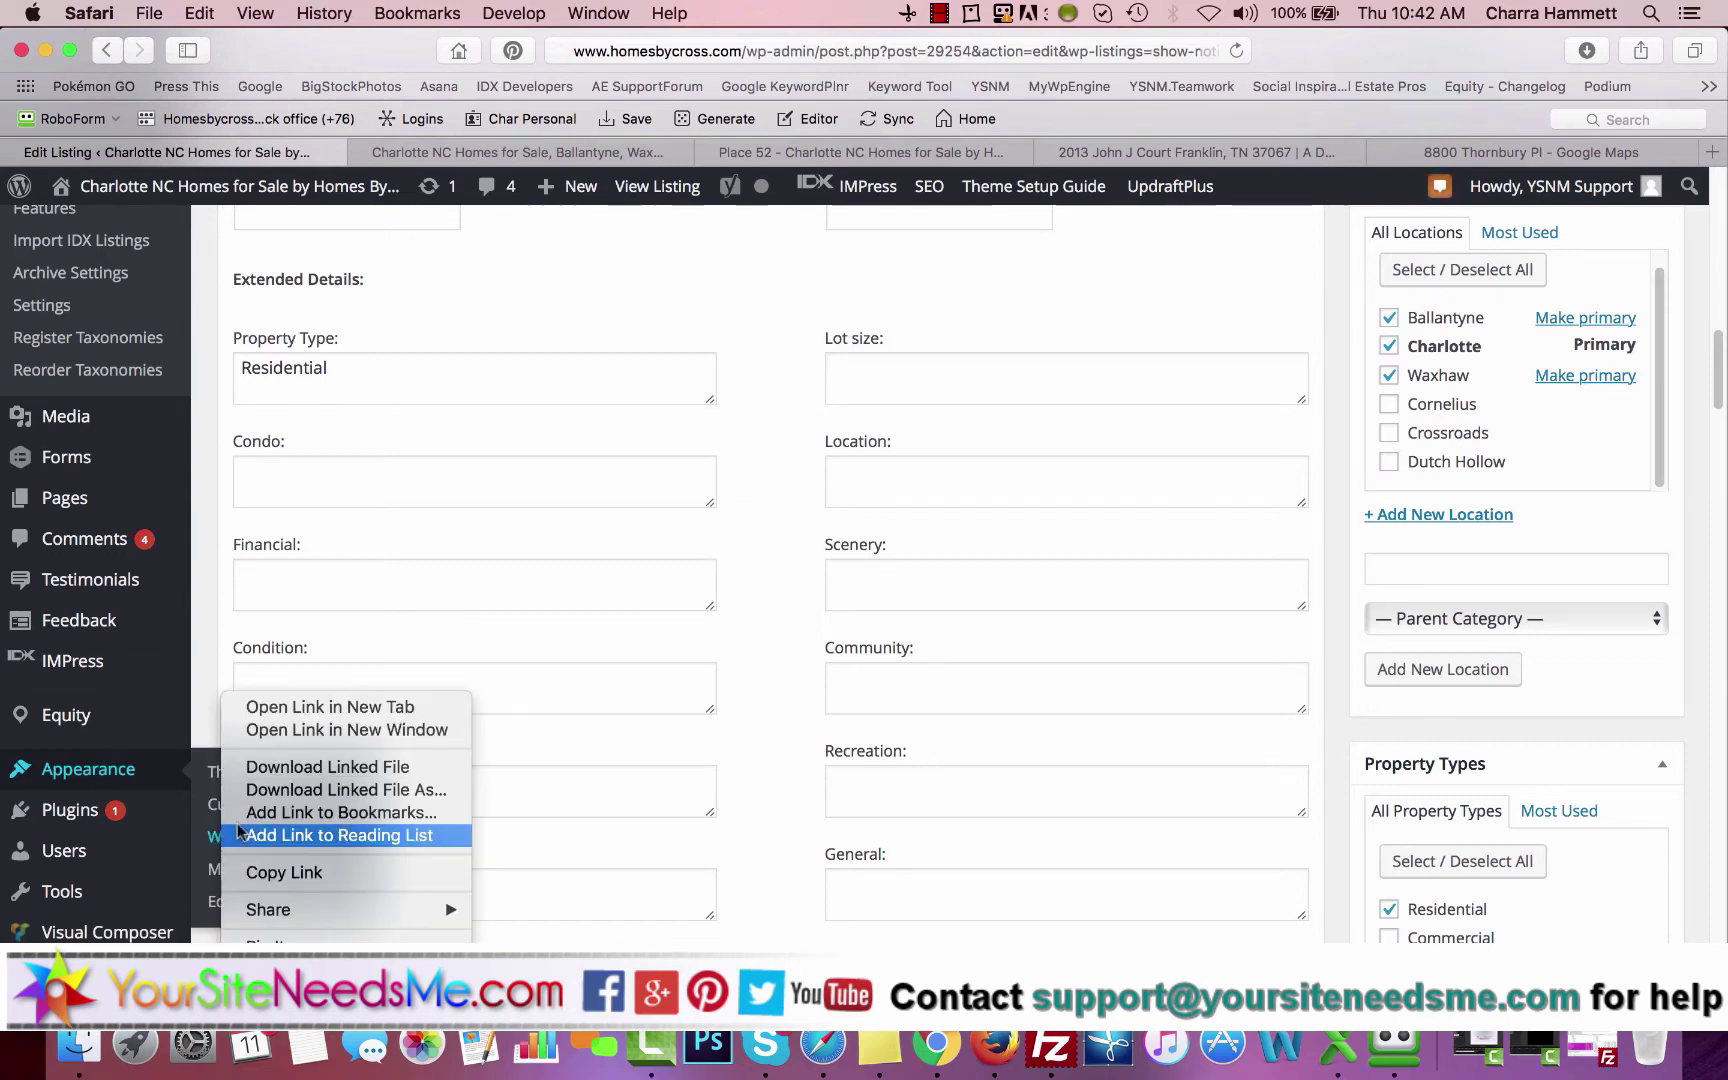
left_click(290, 708)
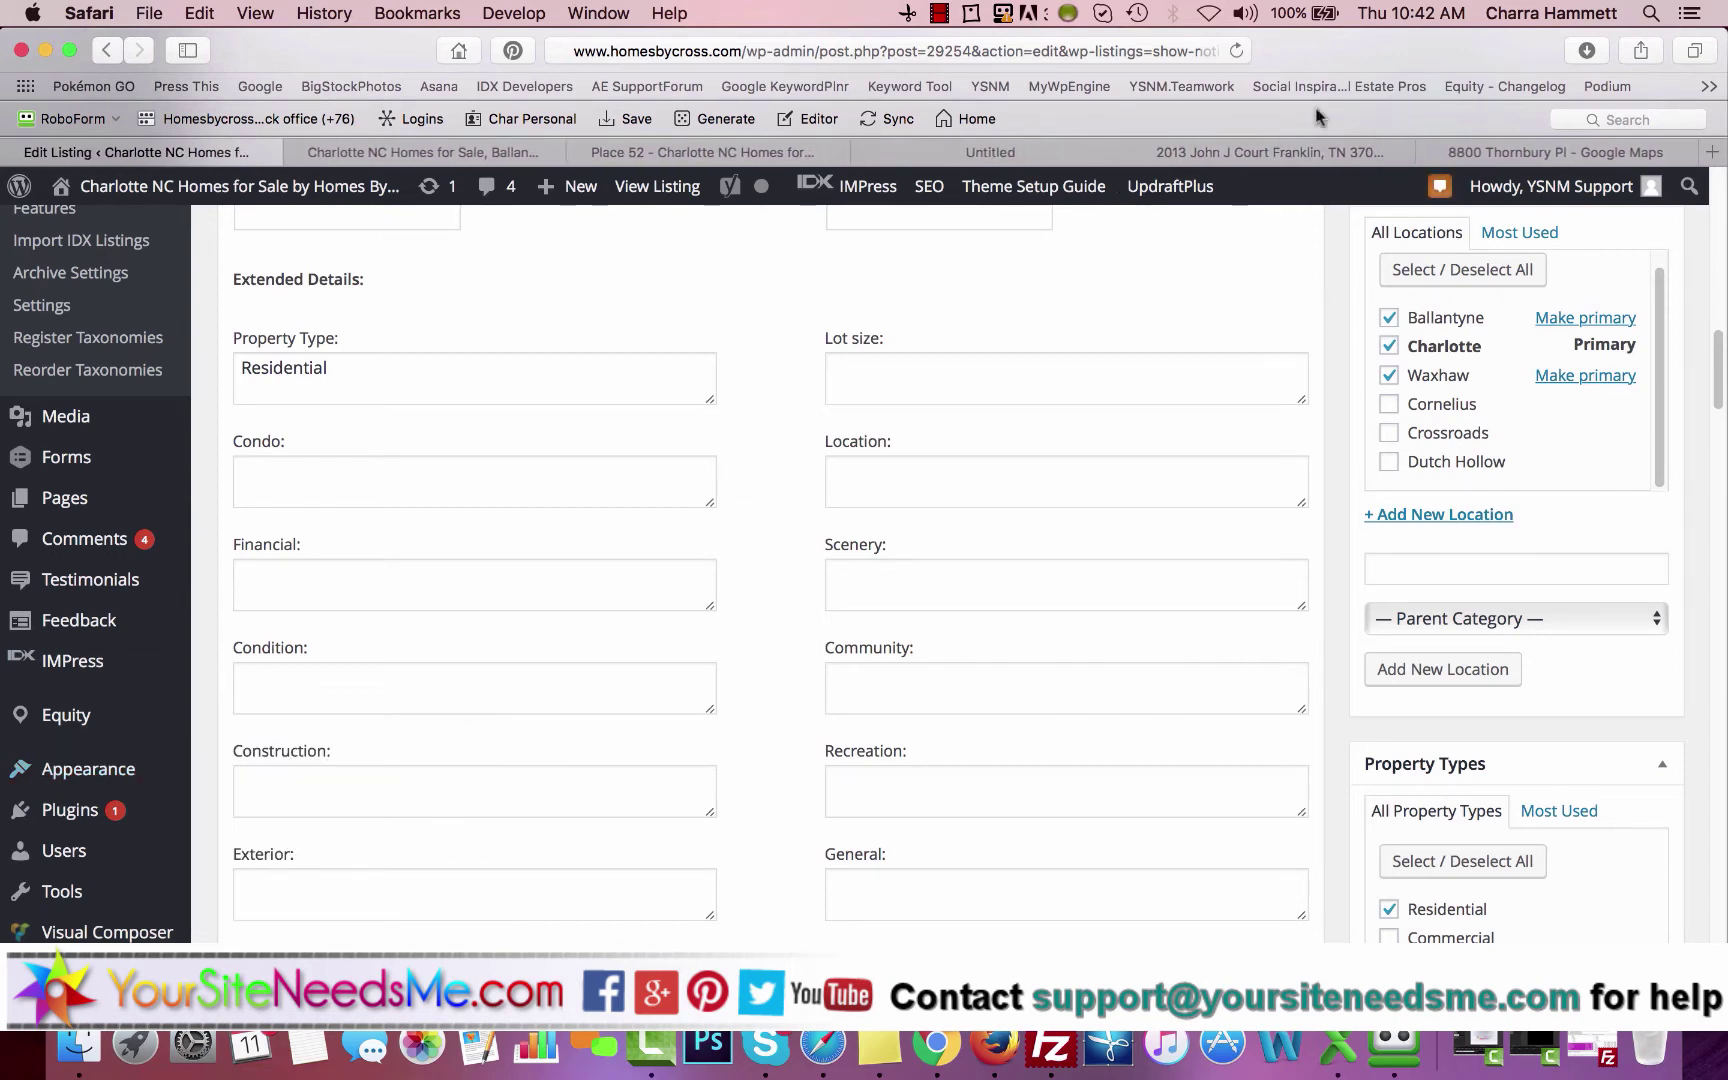
left_click(1031, 147)
left_click(1350, 153)
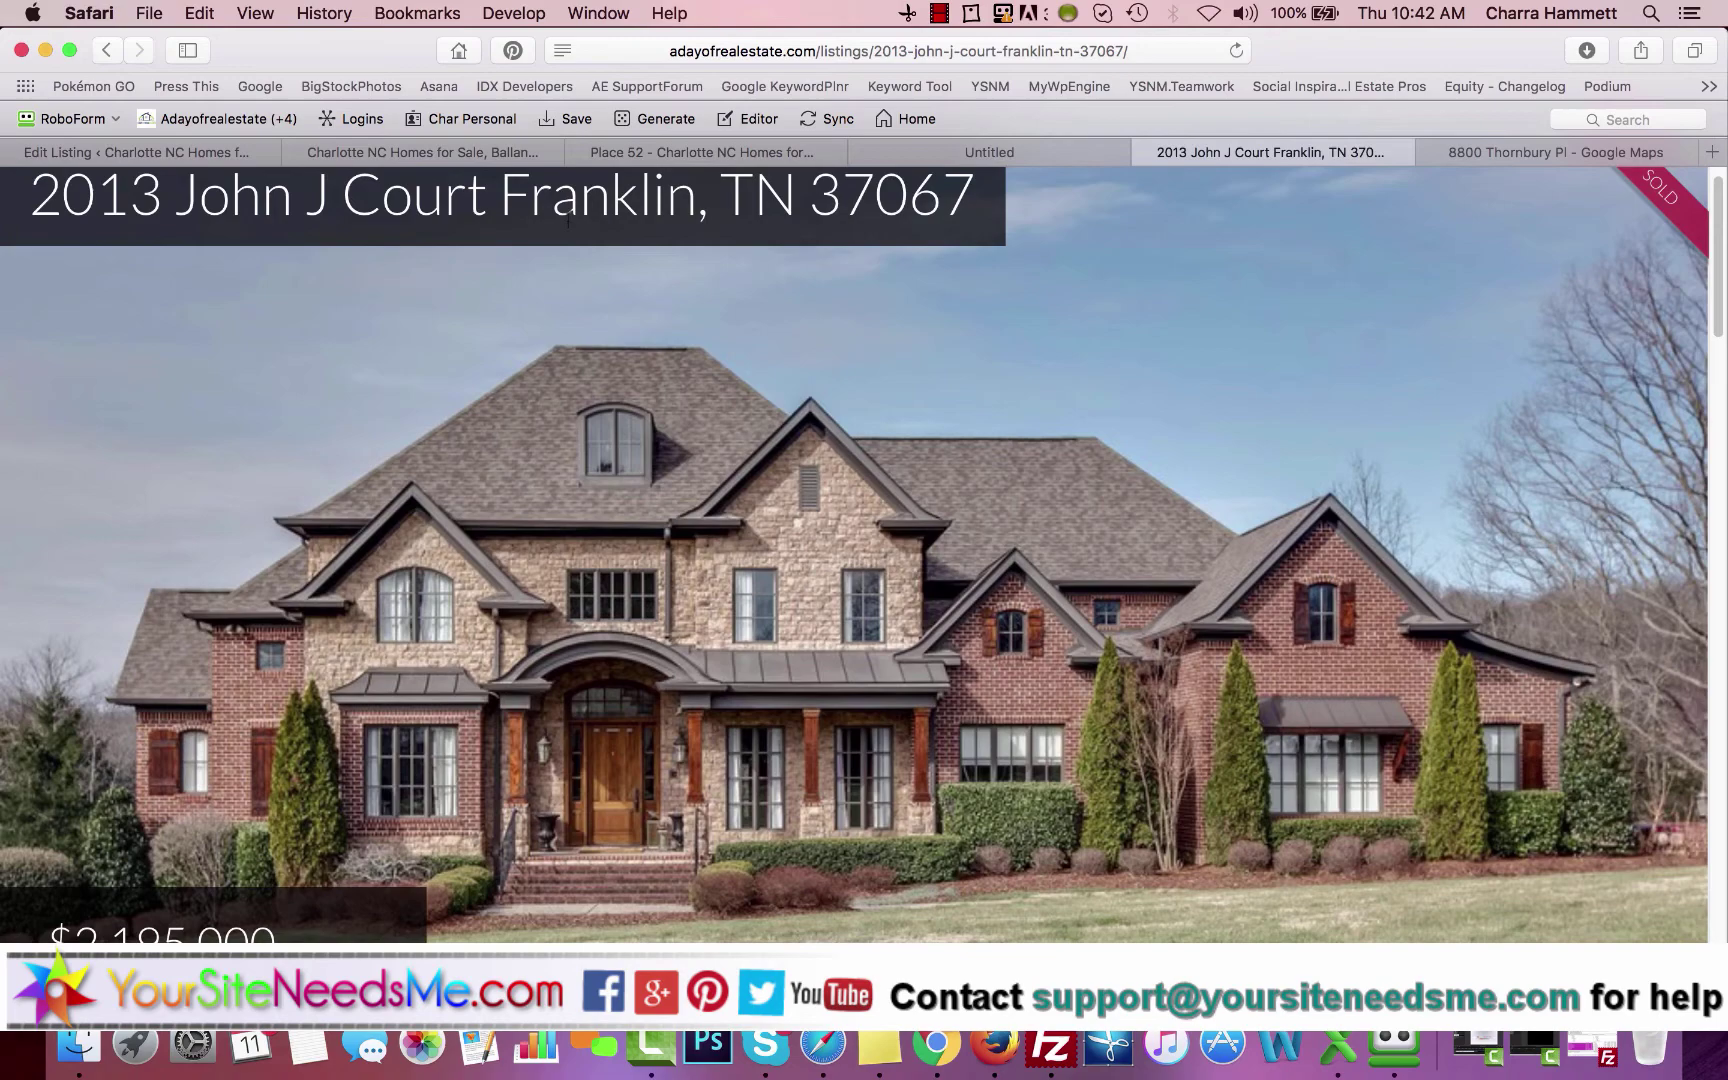
Go back to the A Day Of Real Estate home page and scroll through it.
left_click(104, 51)
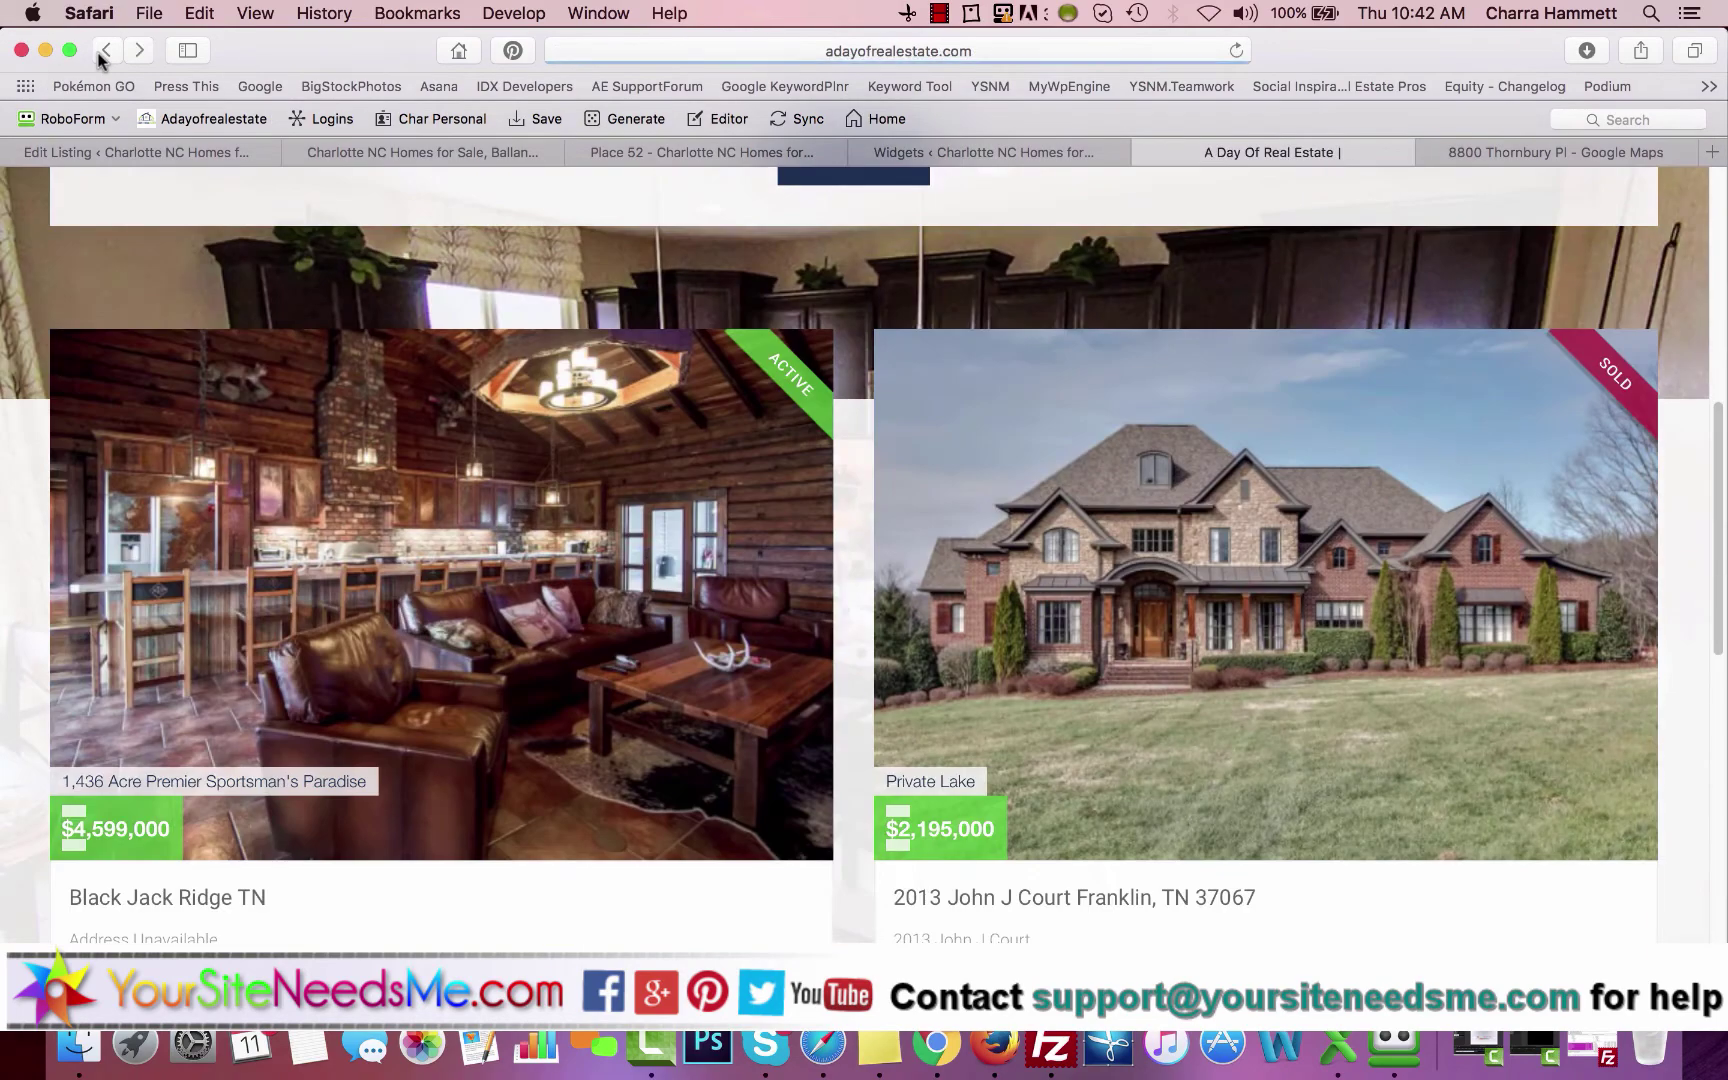
scroll(845, 443, "up", 5)
scroll(845, 433, "down", 5)
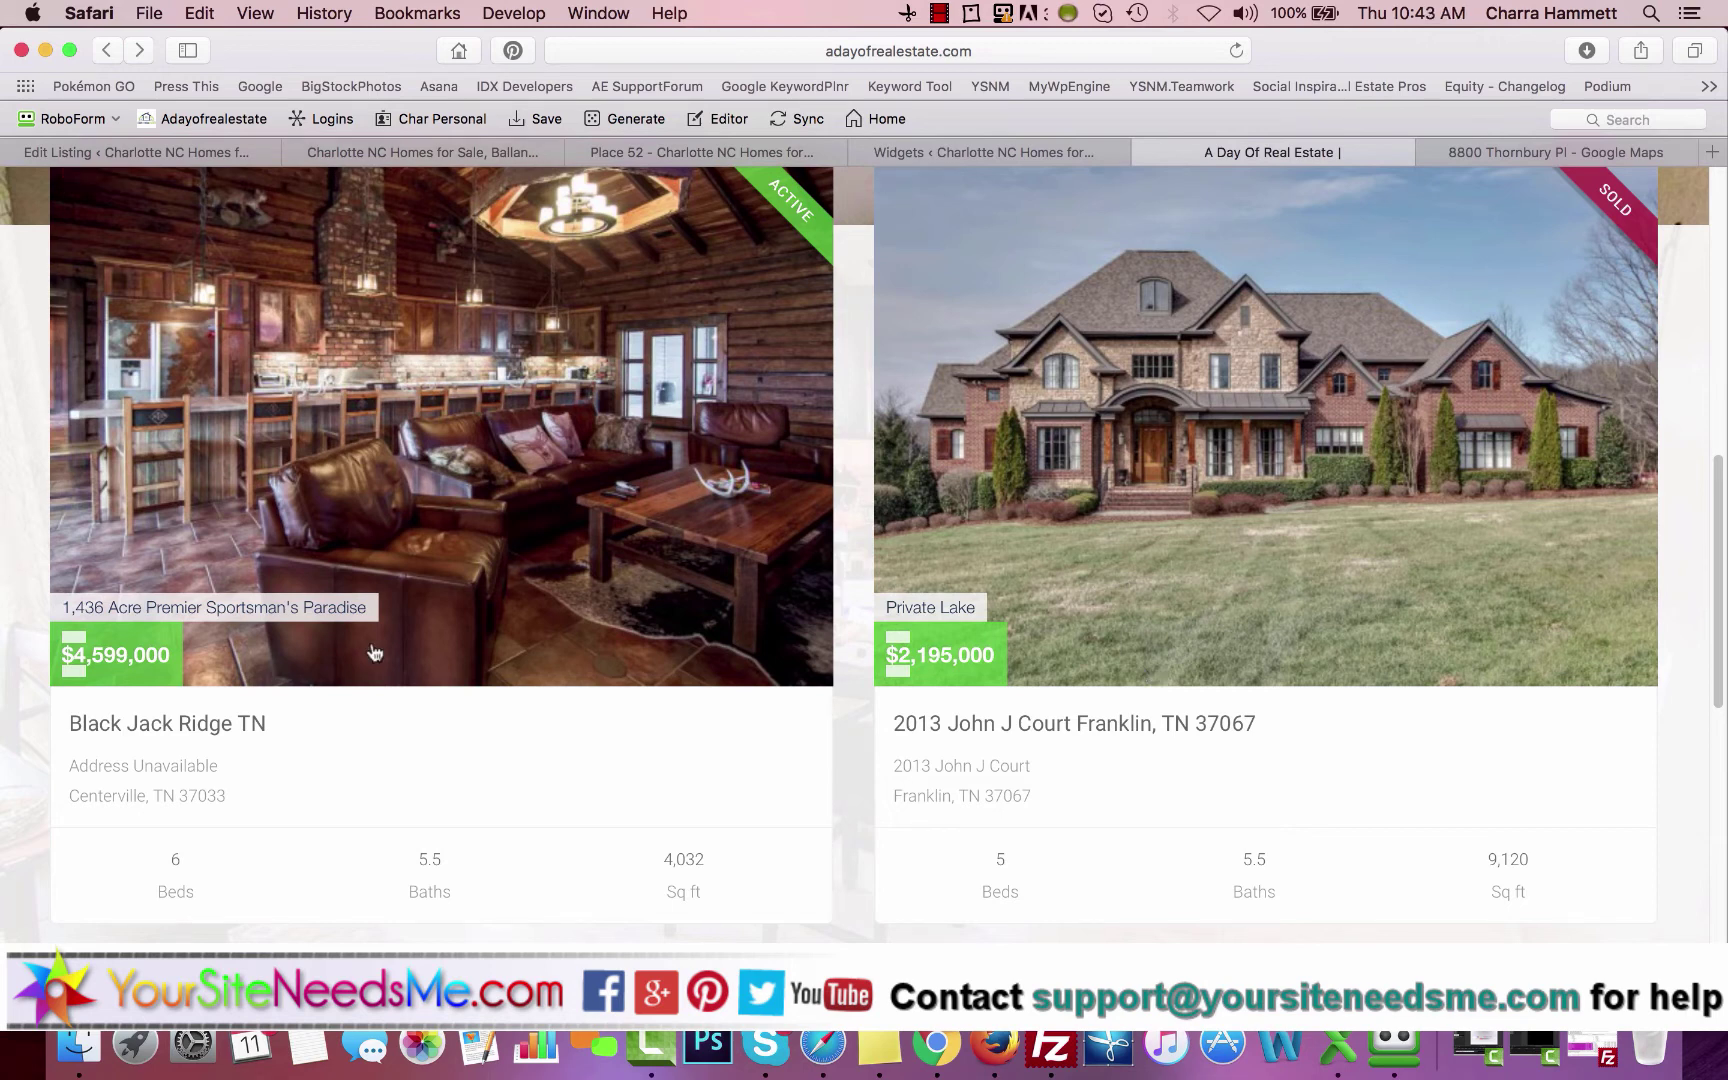
scroll(520, 430, "up", 3)
scroll(520, 430, "down", 2)
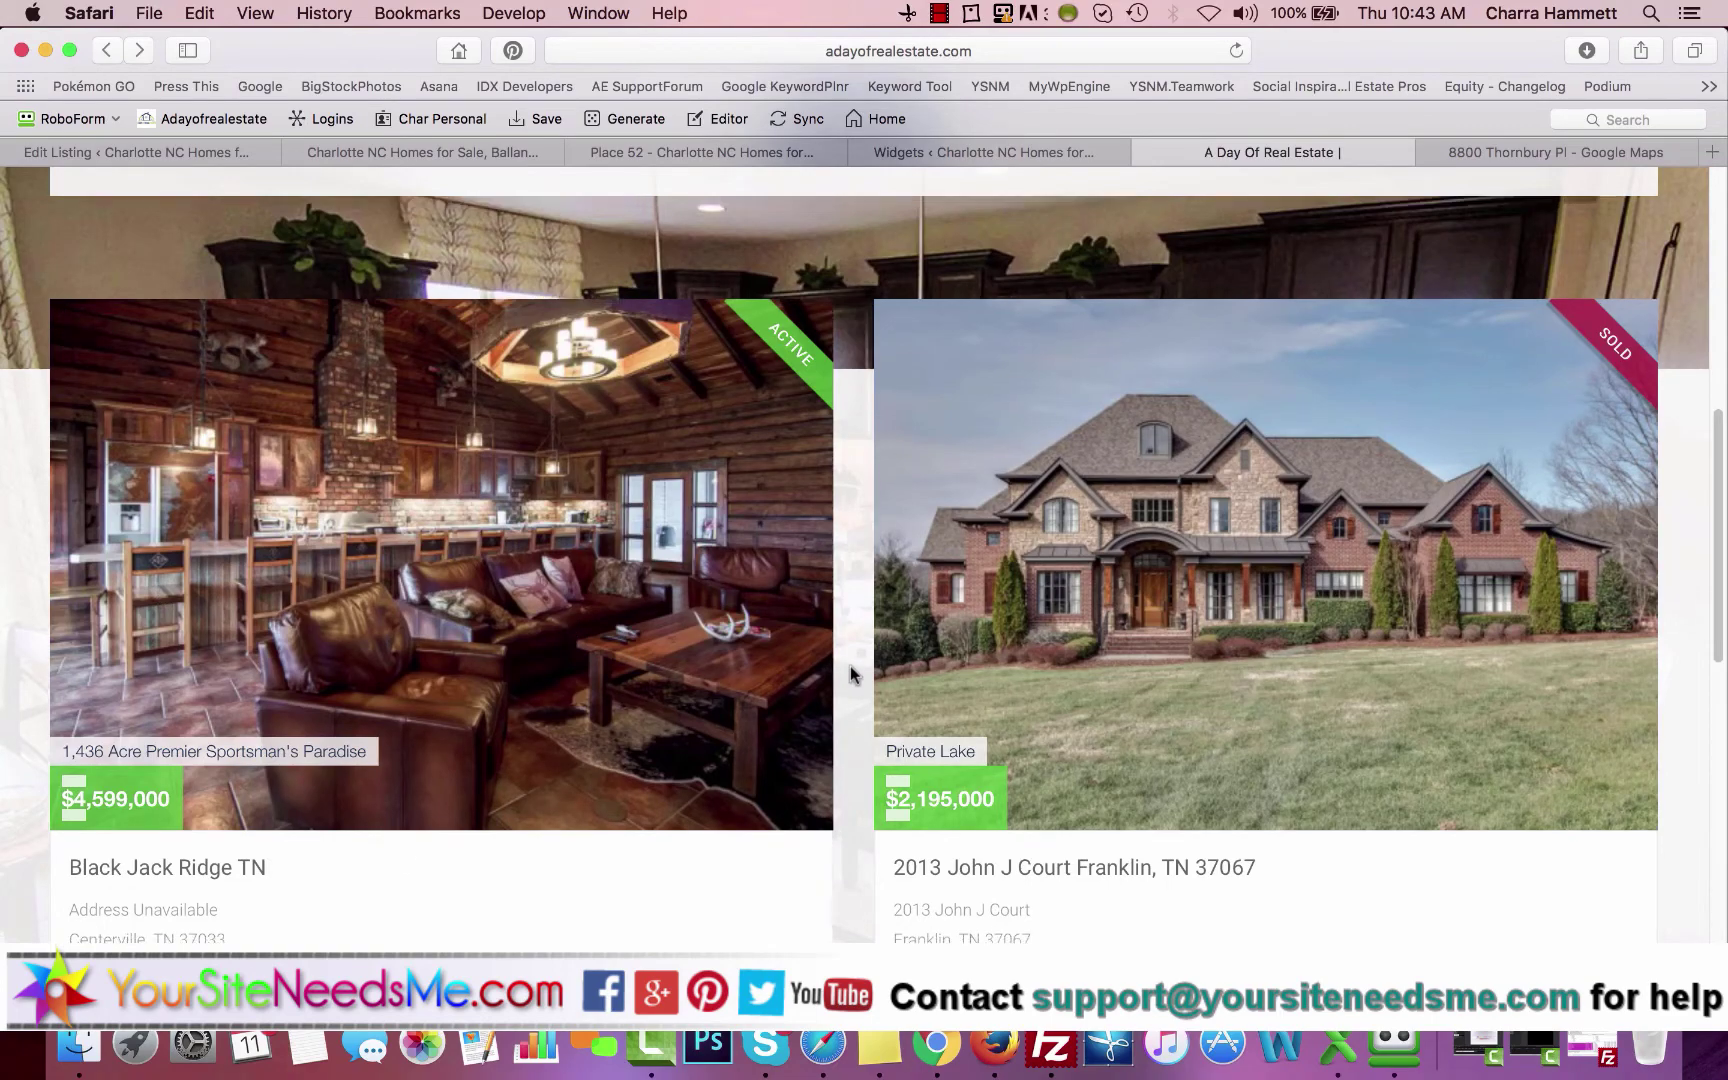
scroll(850, 670, "down", 5)
scroll(850, 670, "up", 2)
scroll(850, 666, "up", 10)
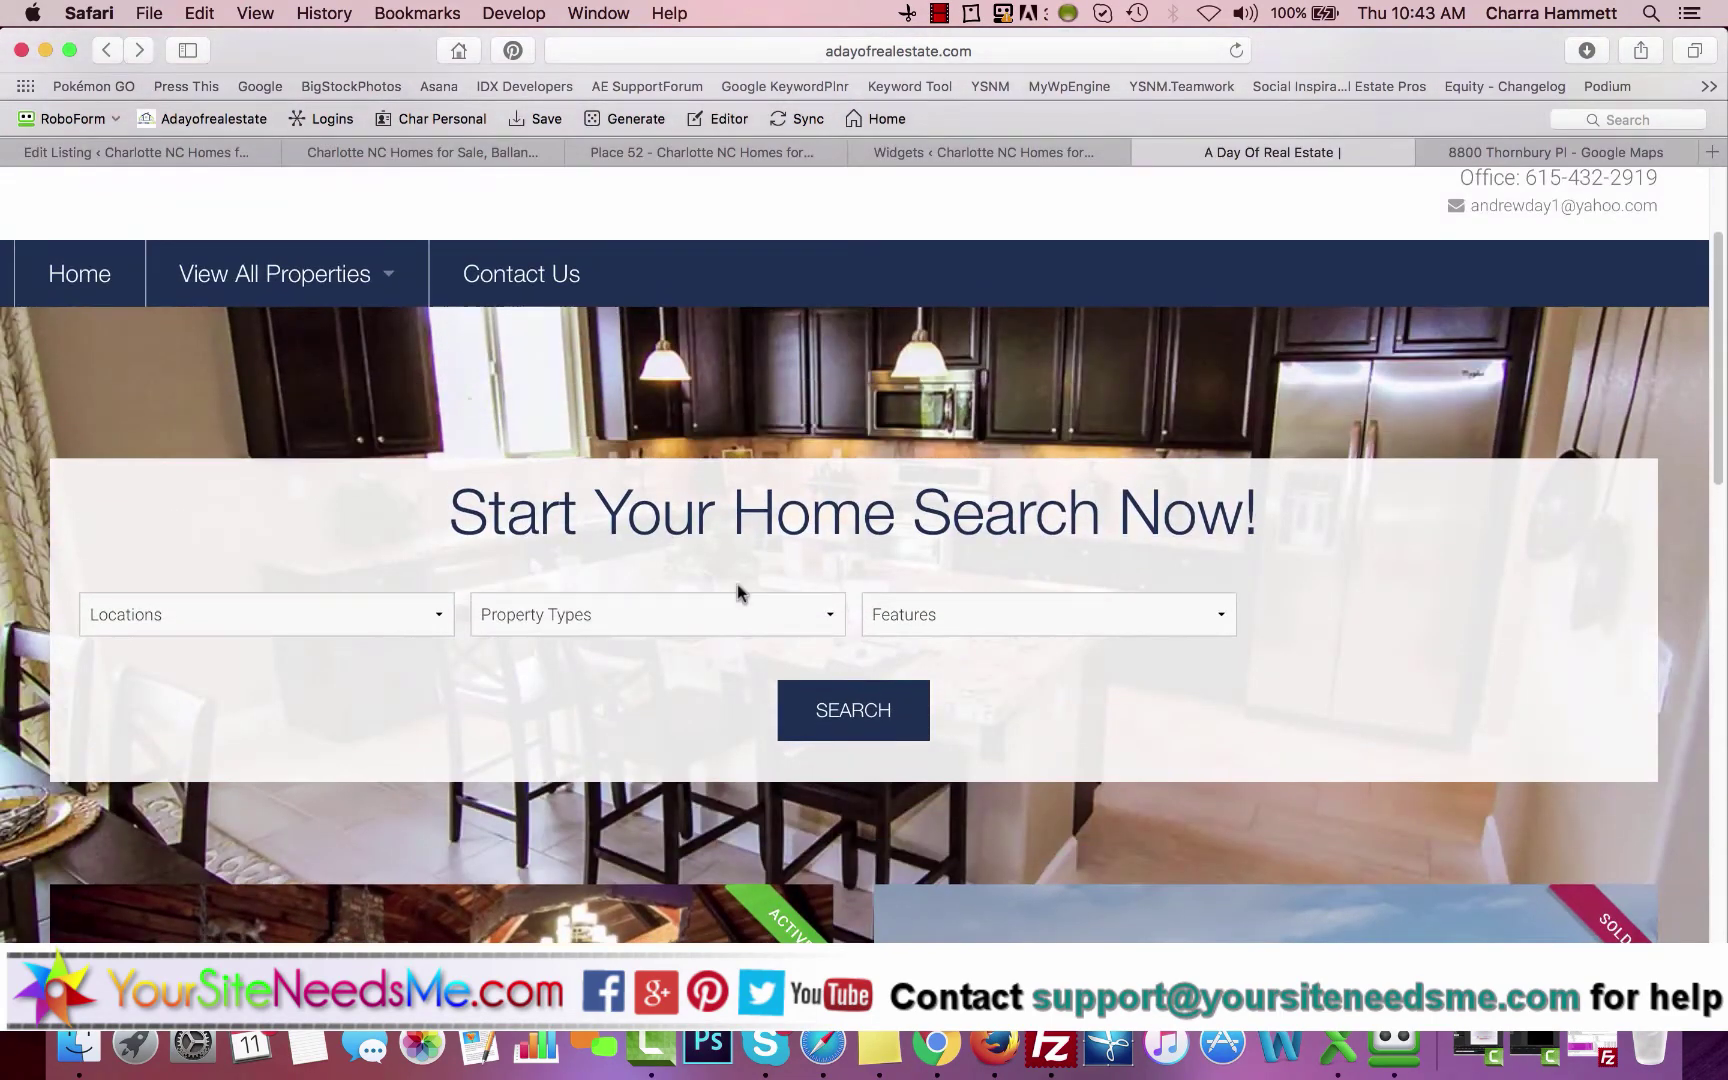
Check the home search's location dropdown, then return to the Edit Listing tab.
left_click(349, 627)
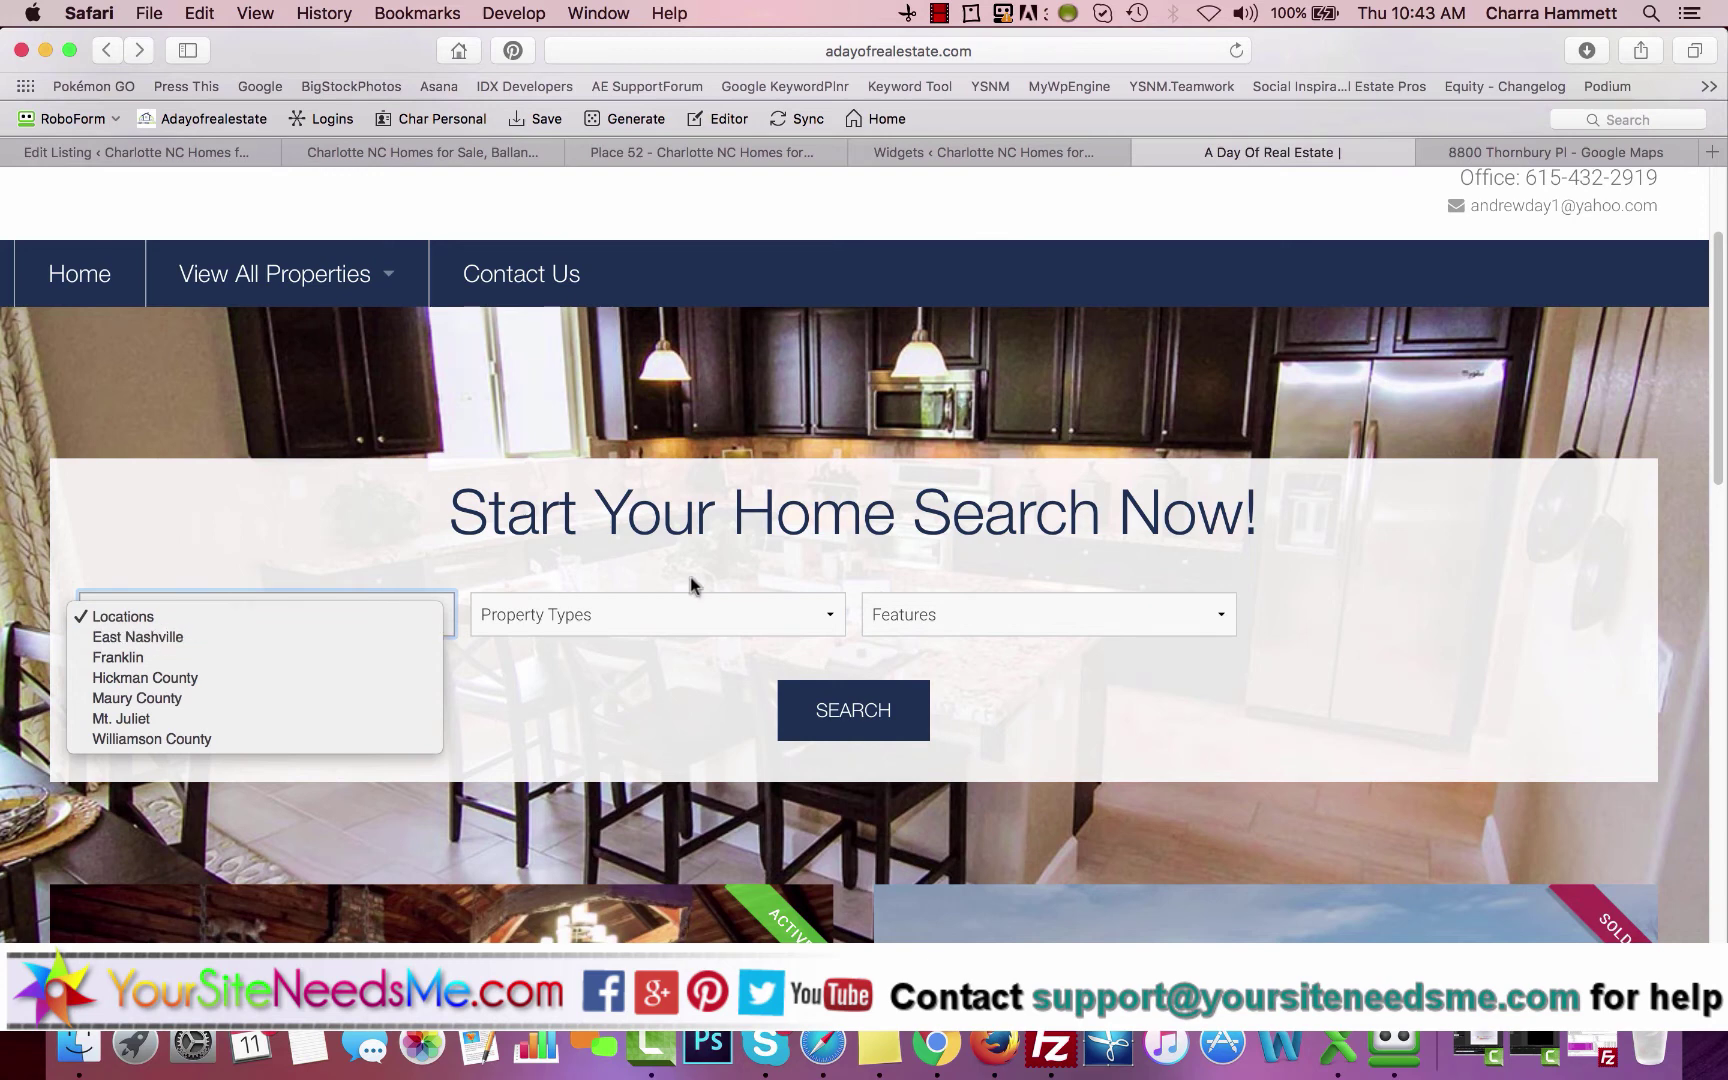
left_click(864, 576)
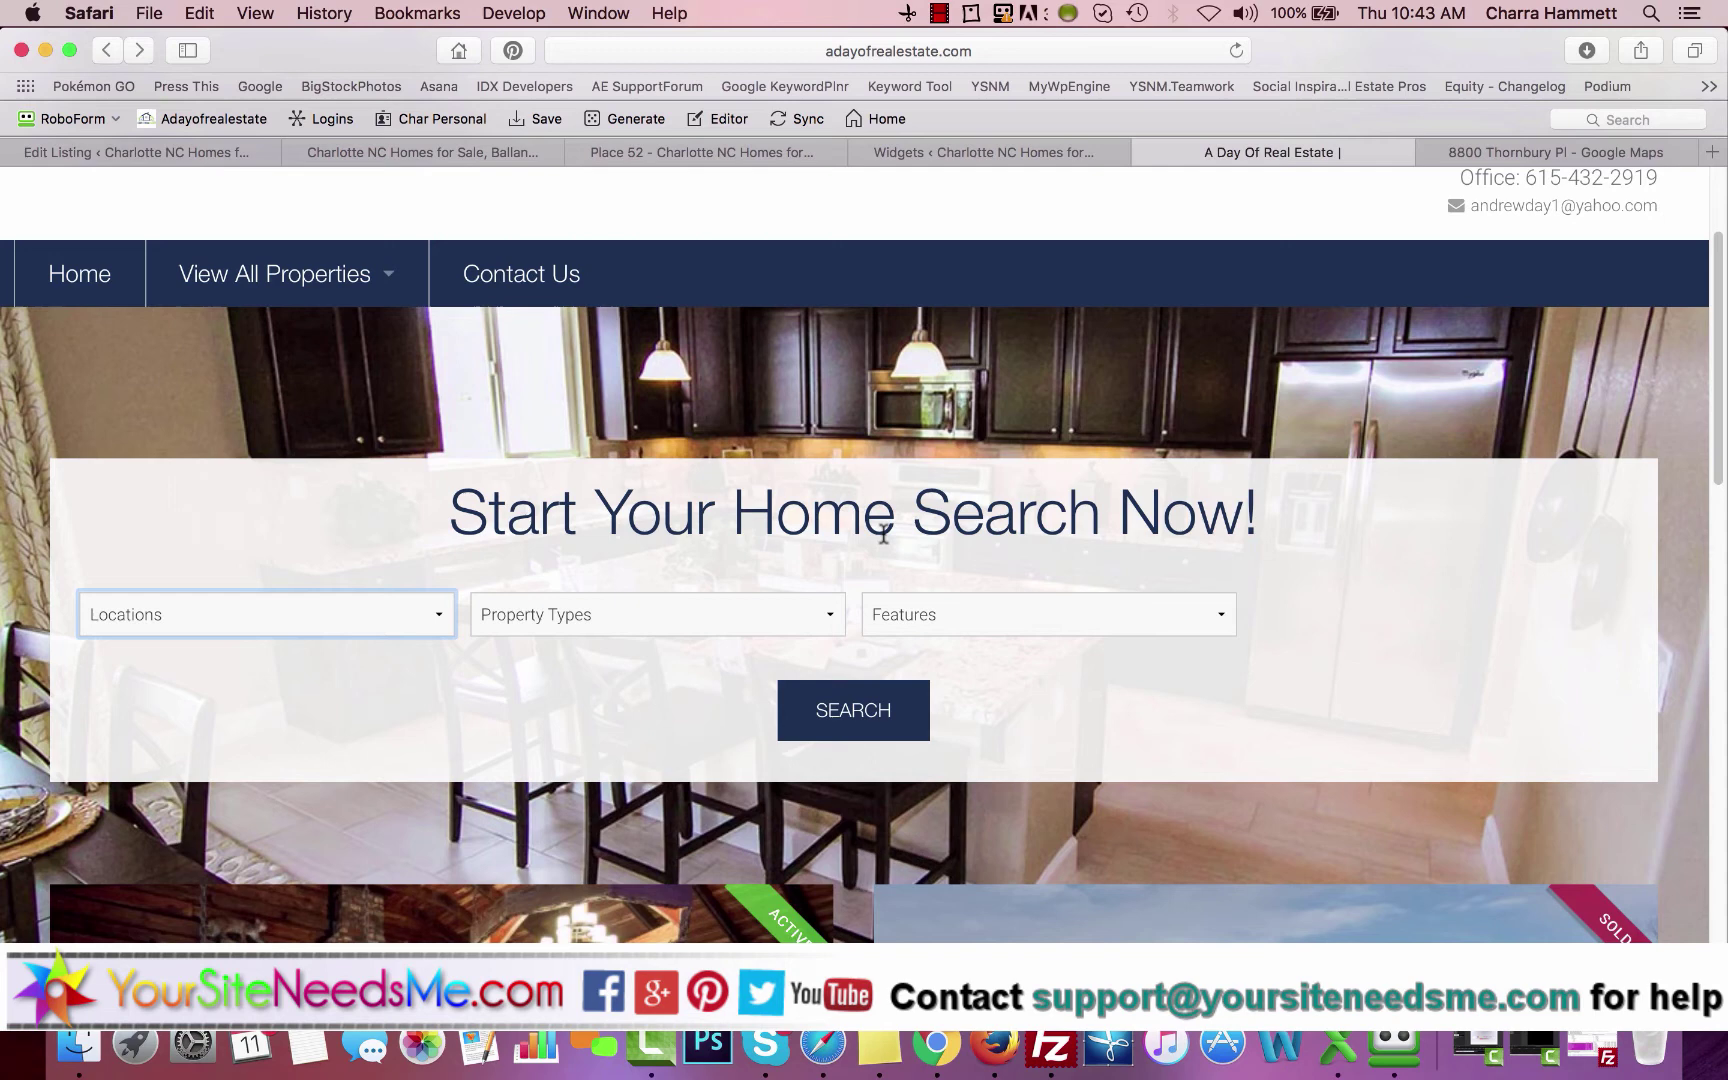
left_click(386, 610)
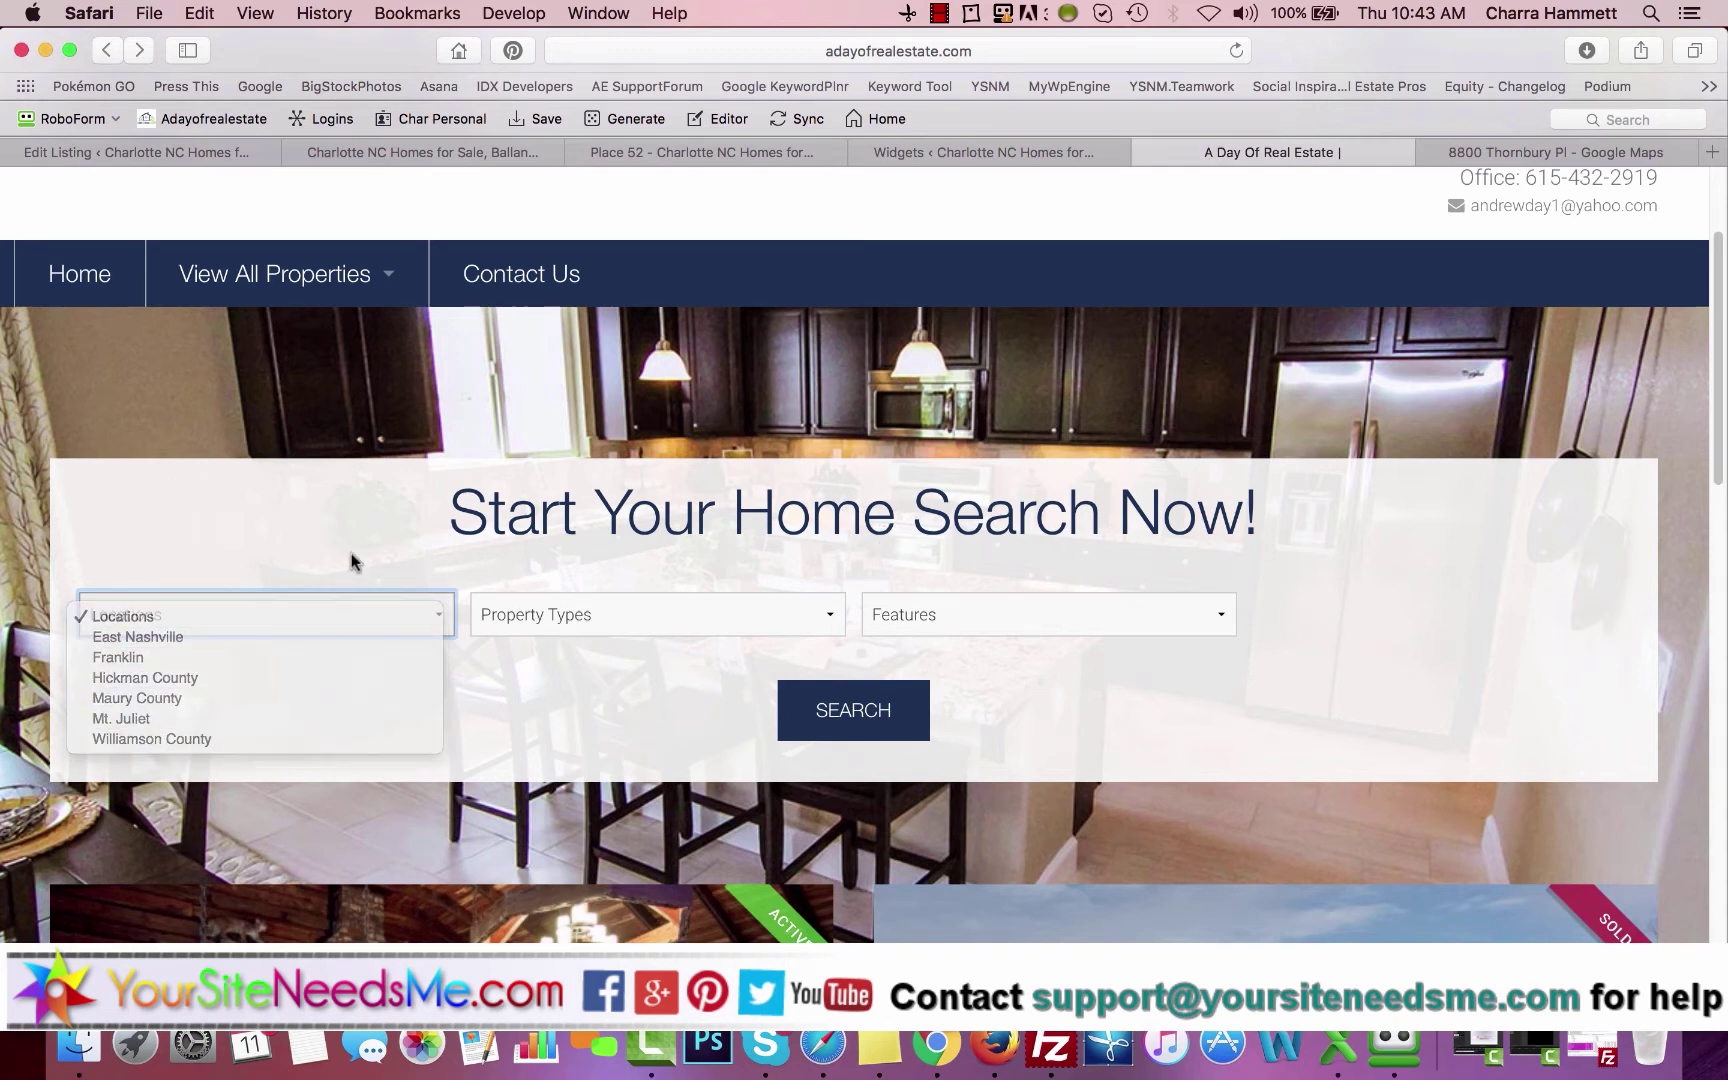
left_click(360, 566)
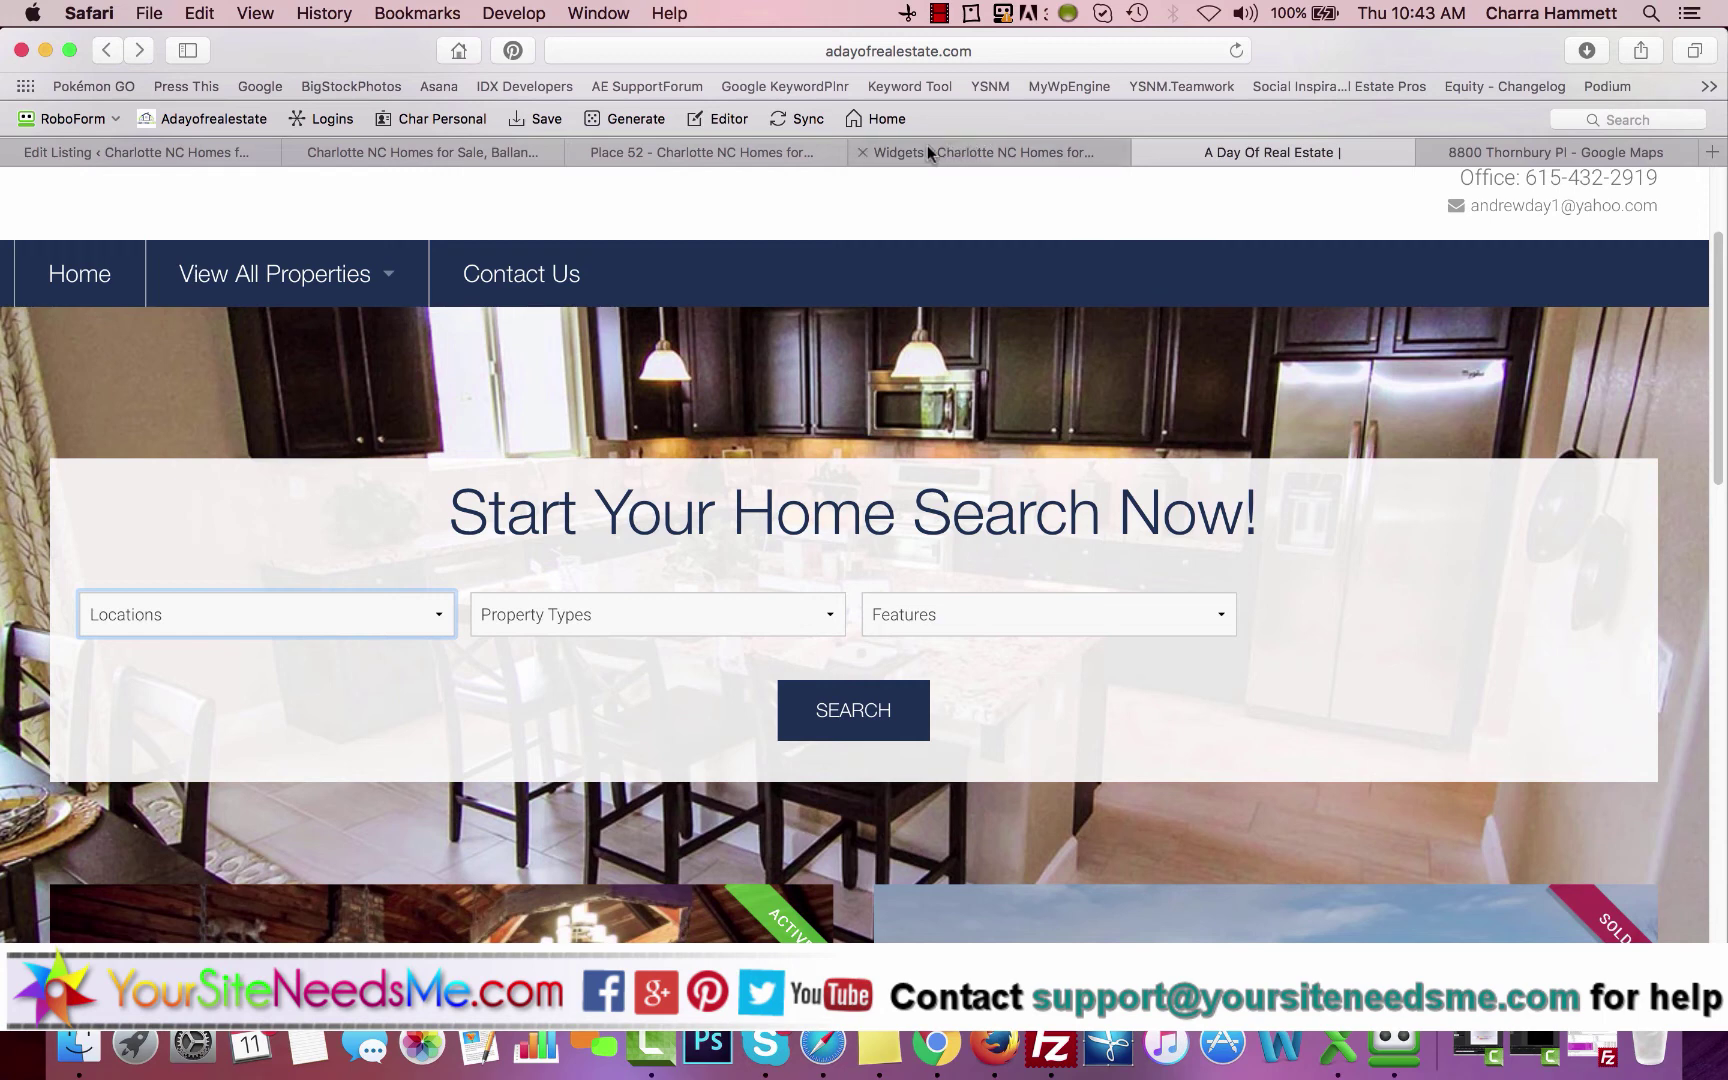
left_click(232, 150)
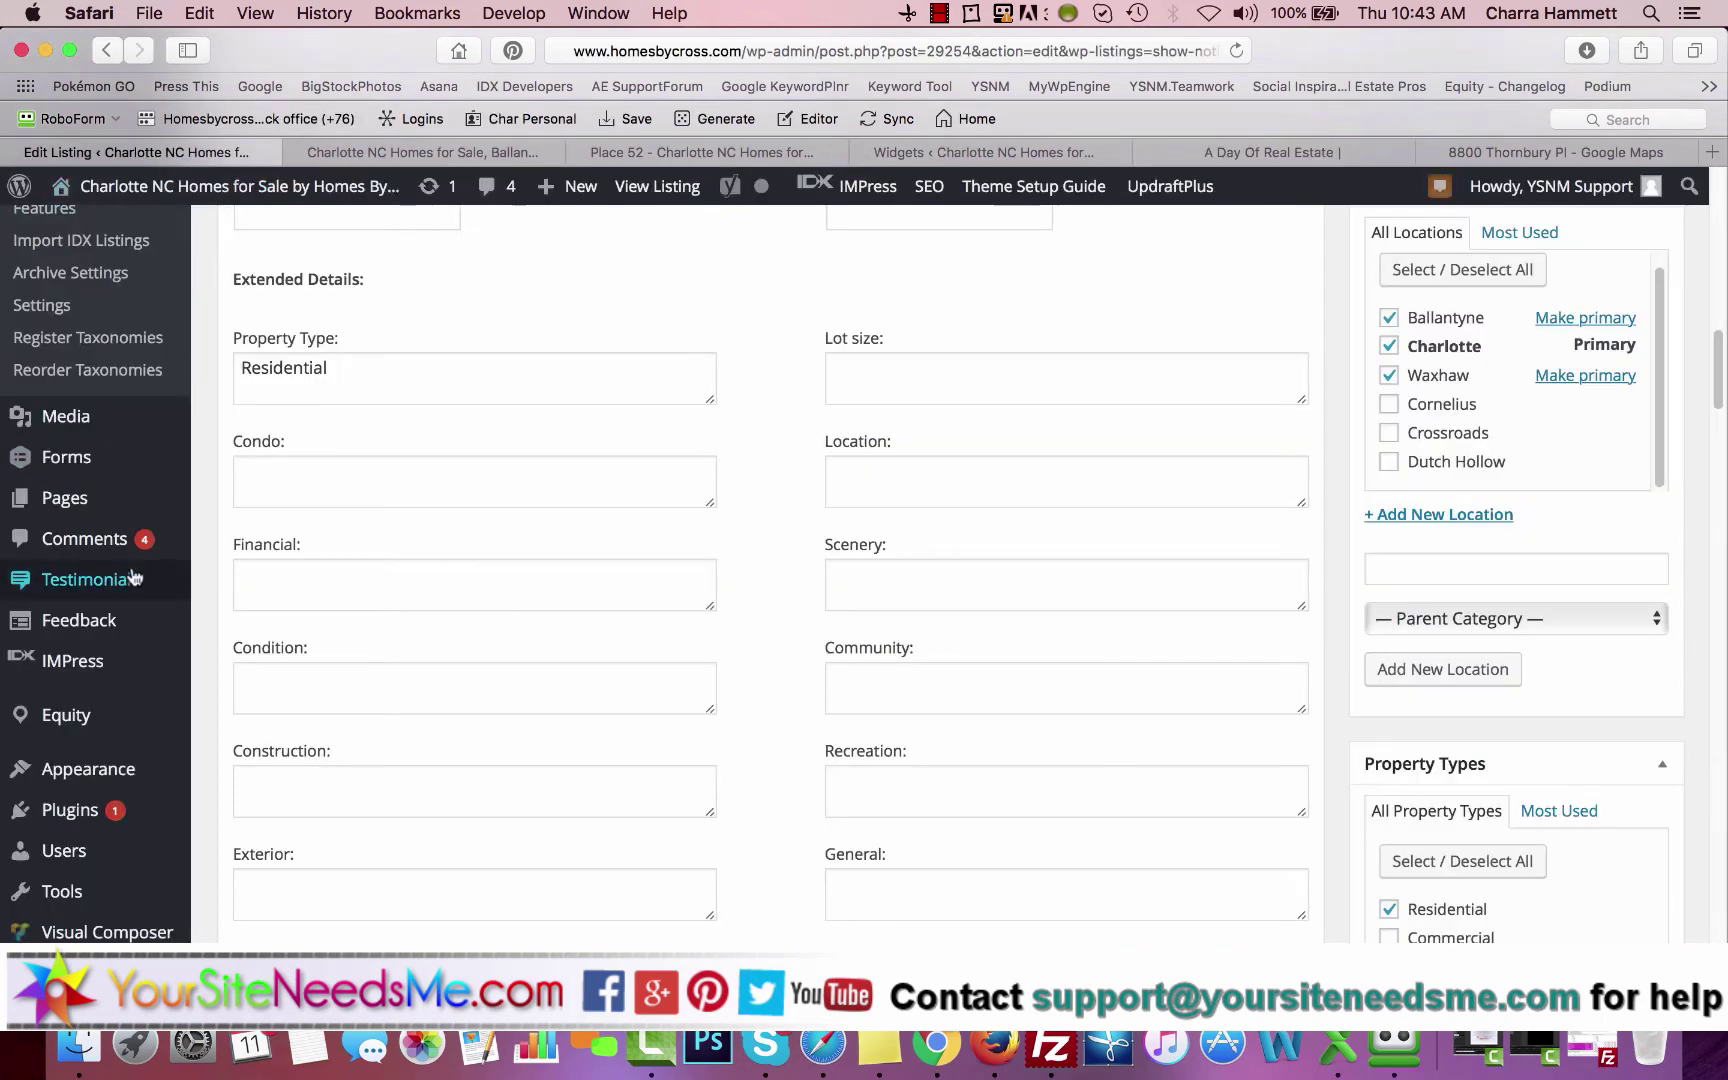
Register a listing taxonomy with ID Subdivision, plural Subdivisions, singular Subdivision.
scroll(60, 580, "up", 5)
left_click(123, 619)
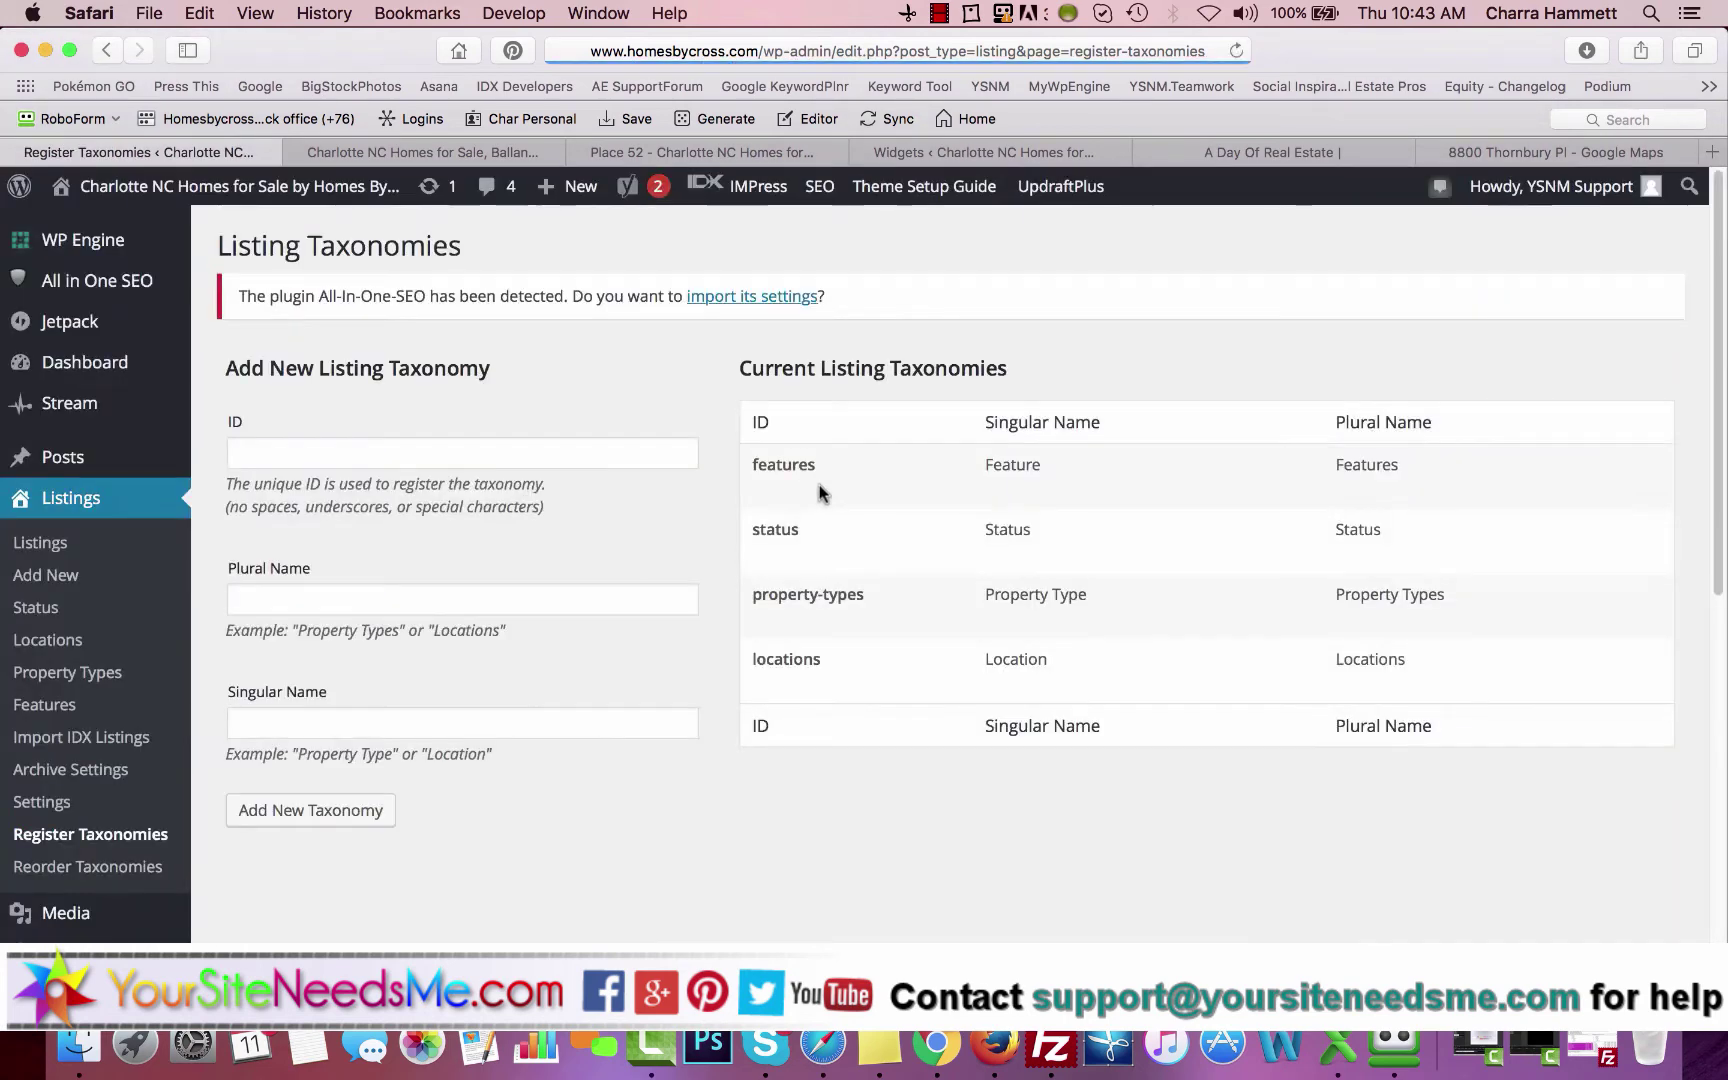
left_click(515, 450)
type("Subdivision")
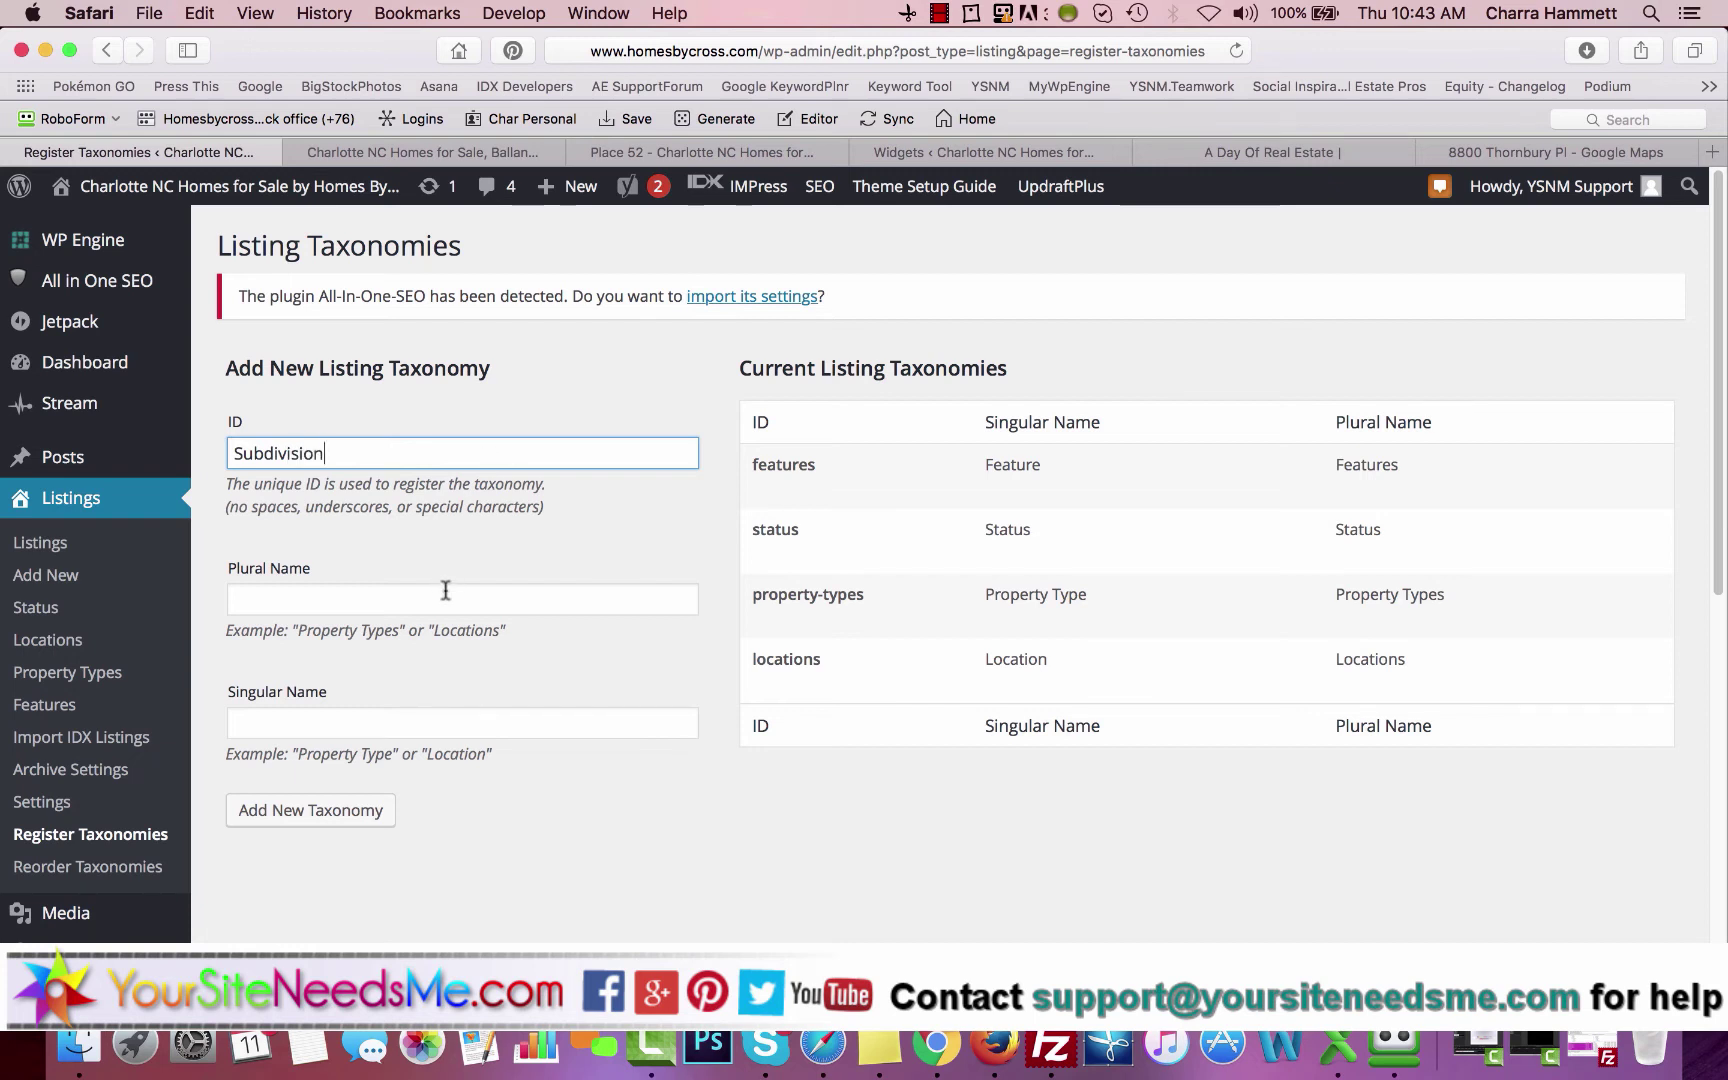
left_click(446, 597)
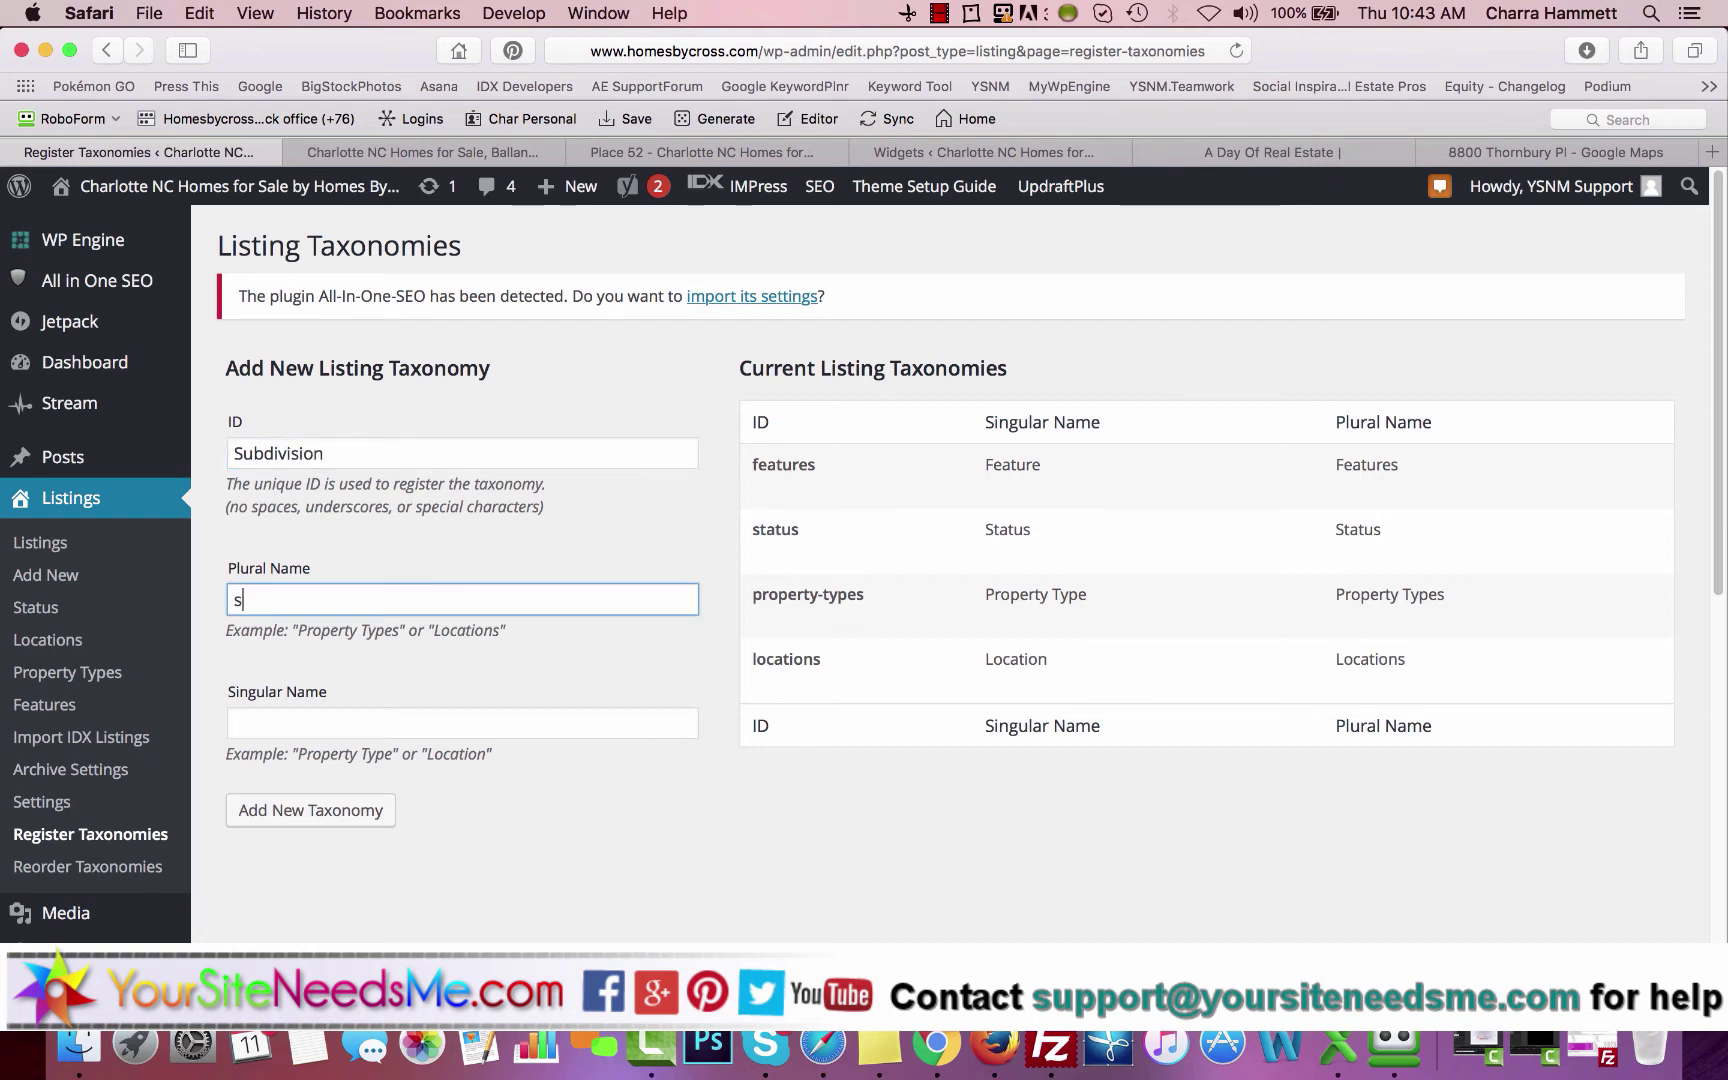
type("Subdivisions")
left_click(462, 722)
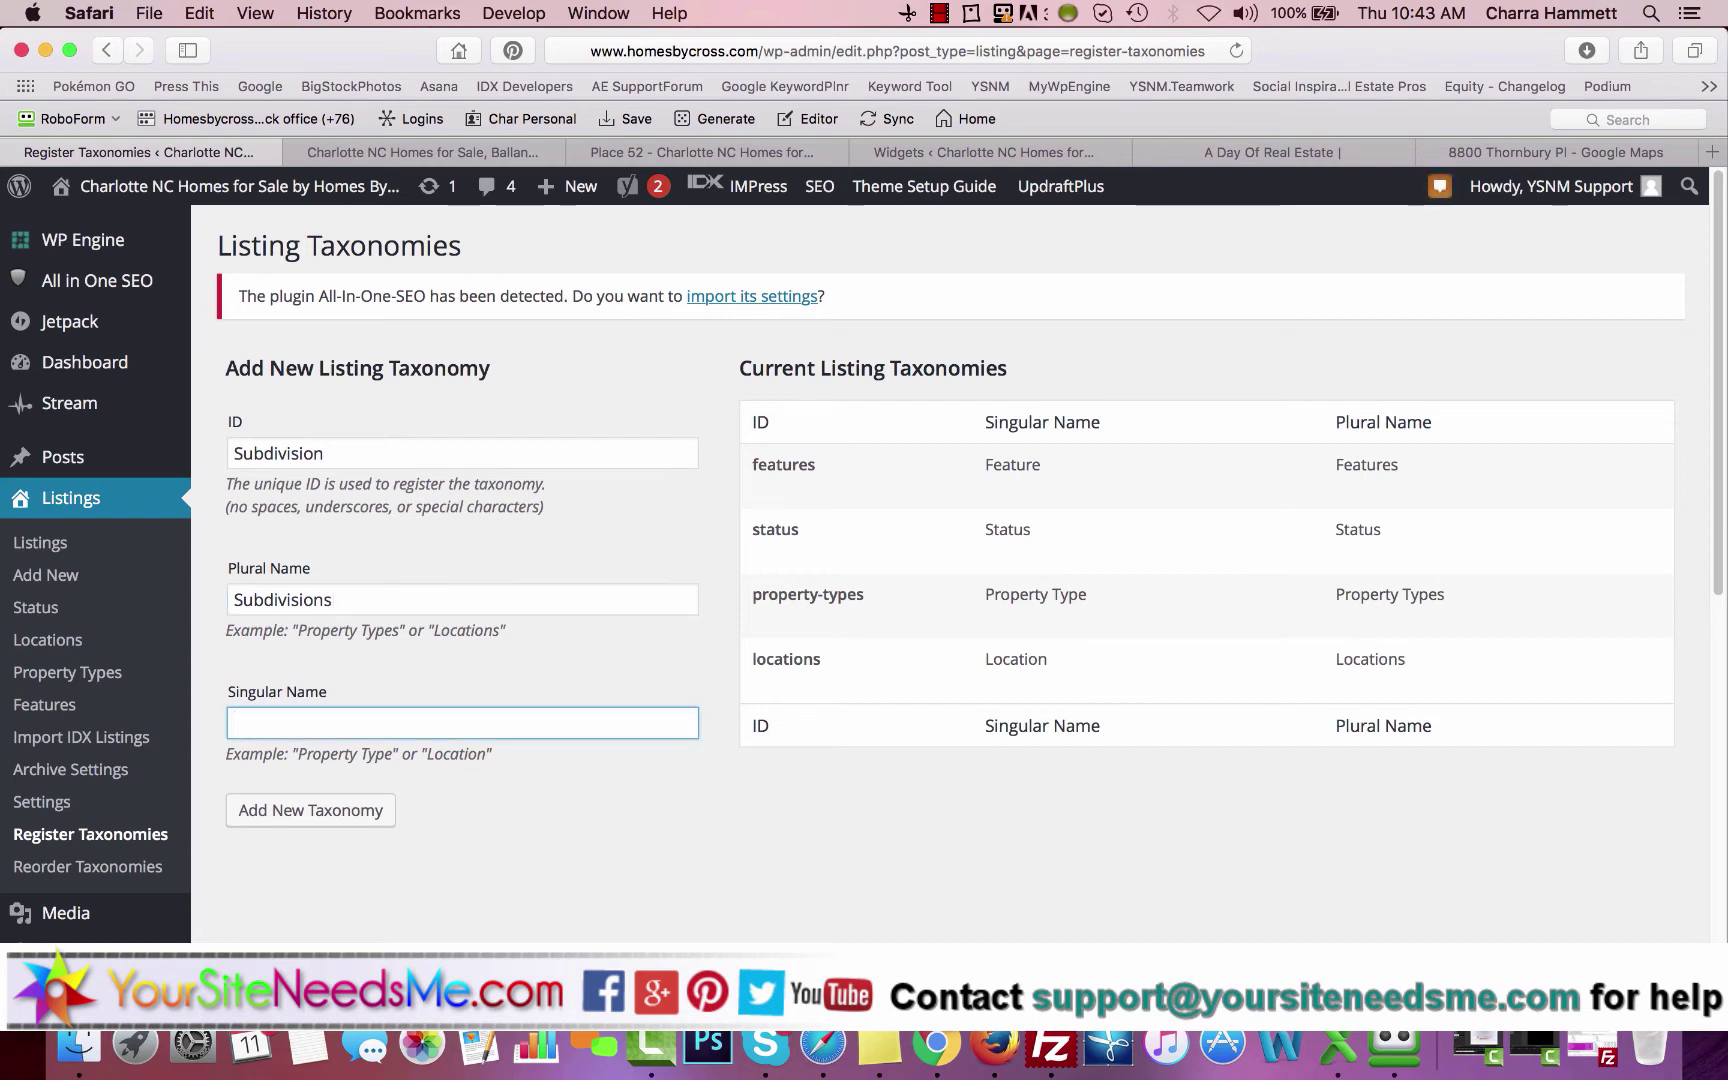
type("Subdivision")
left_click(354, 810)
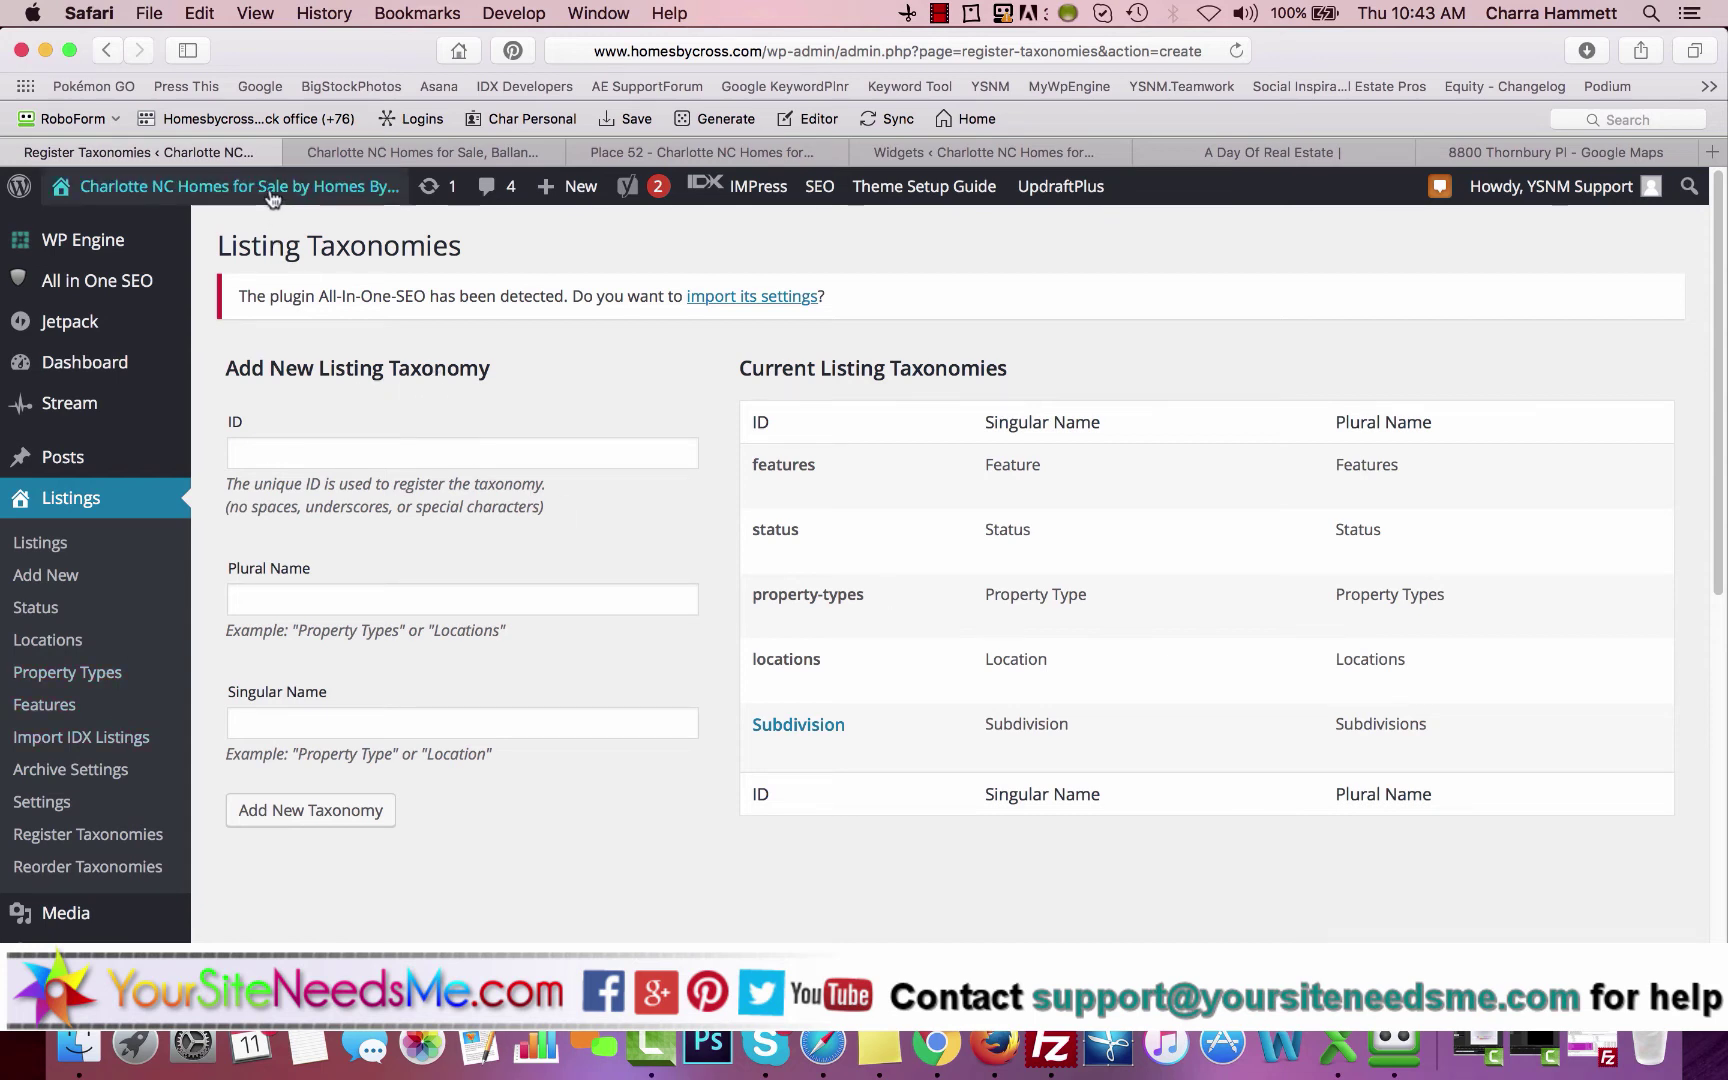
left_click(45, 543)
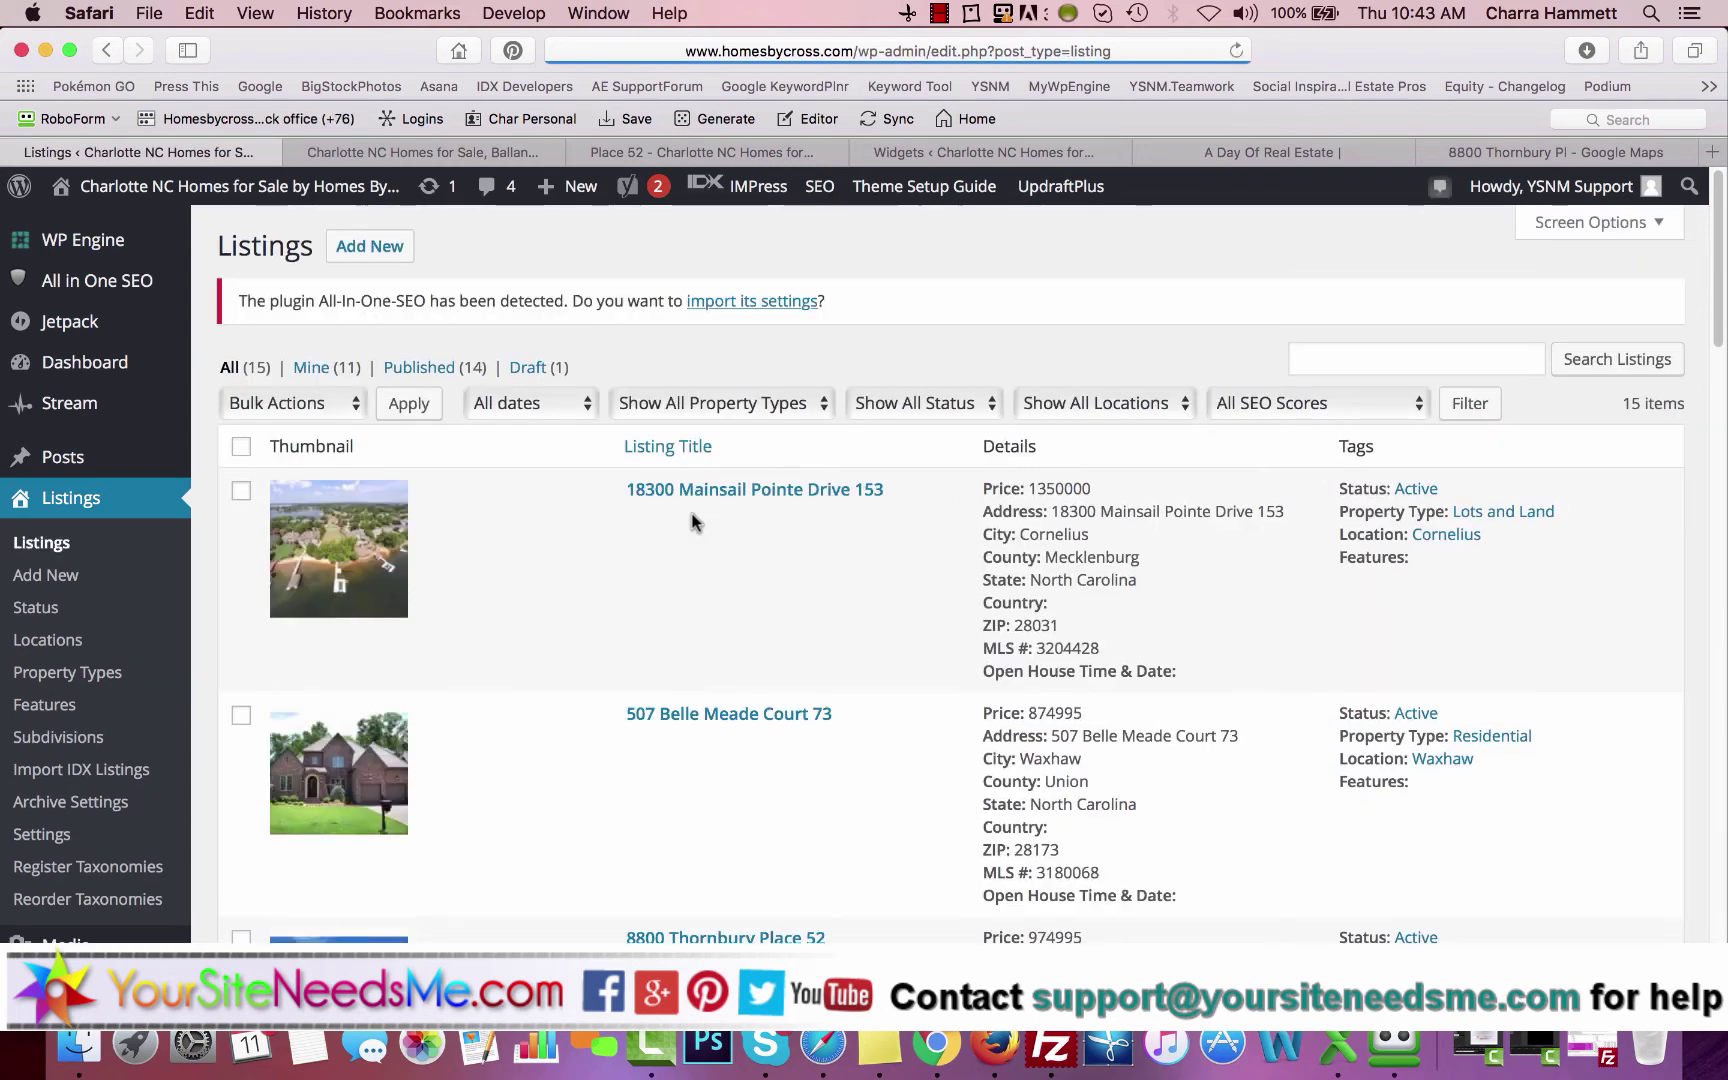
left_click(640, 518)
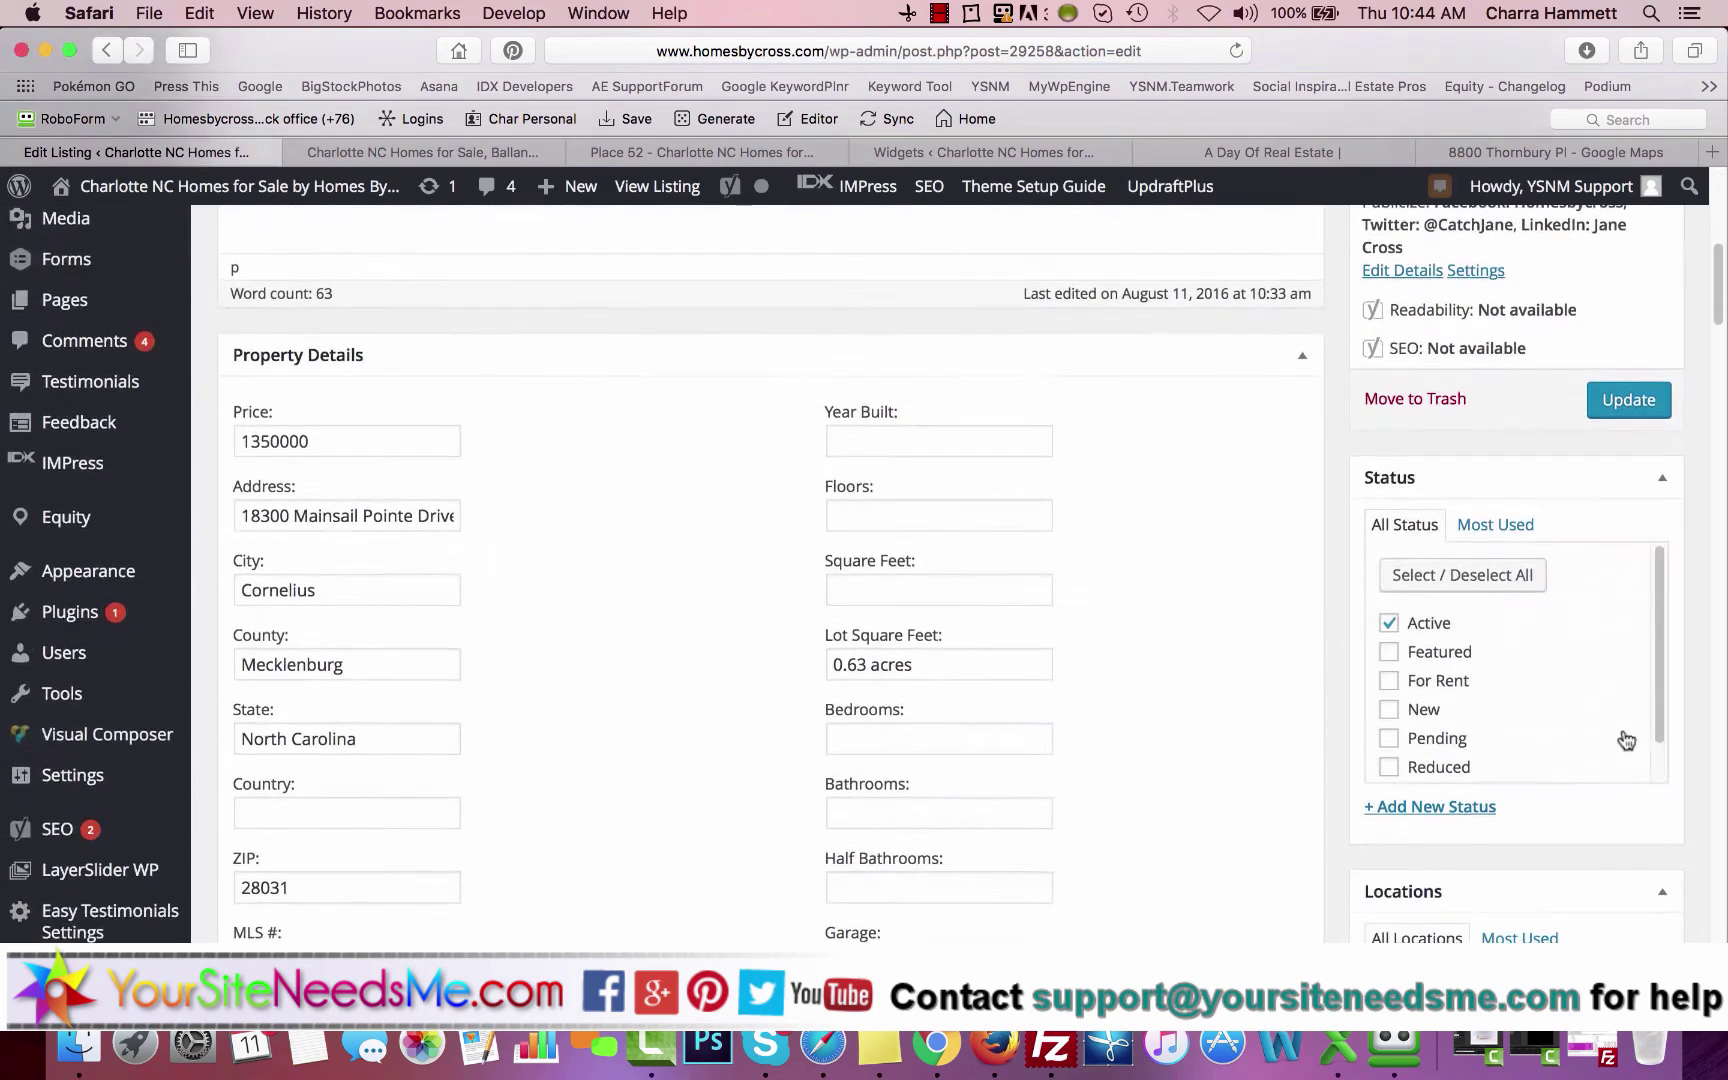
scroll(1650, 720, "down", 10)
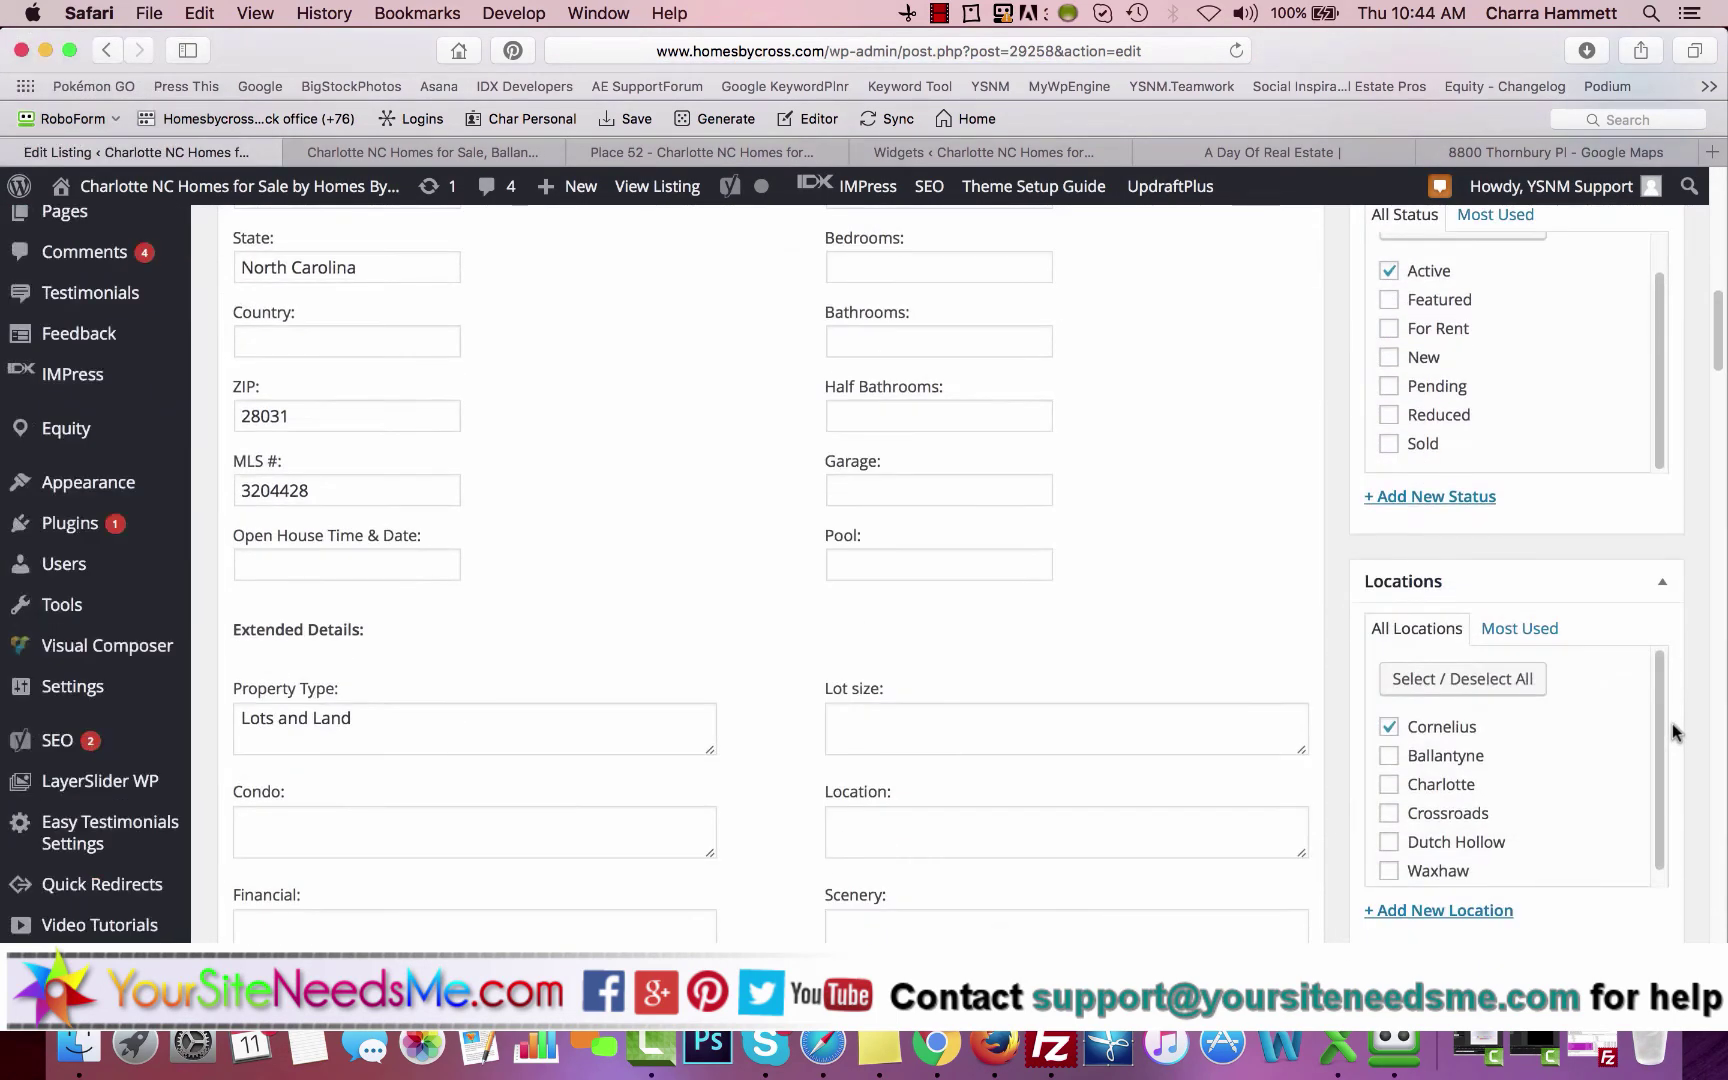
scroll(1673, 731, "down", 8)
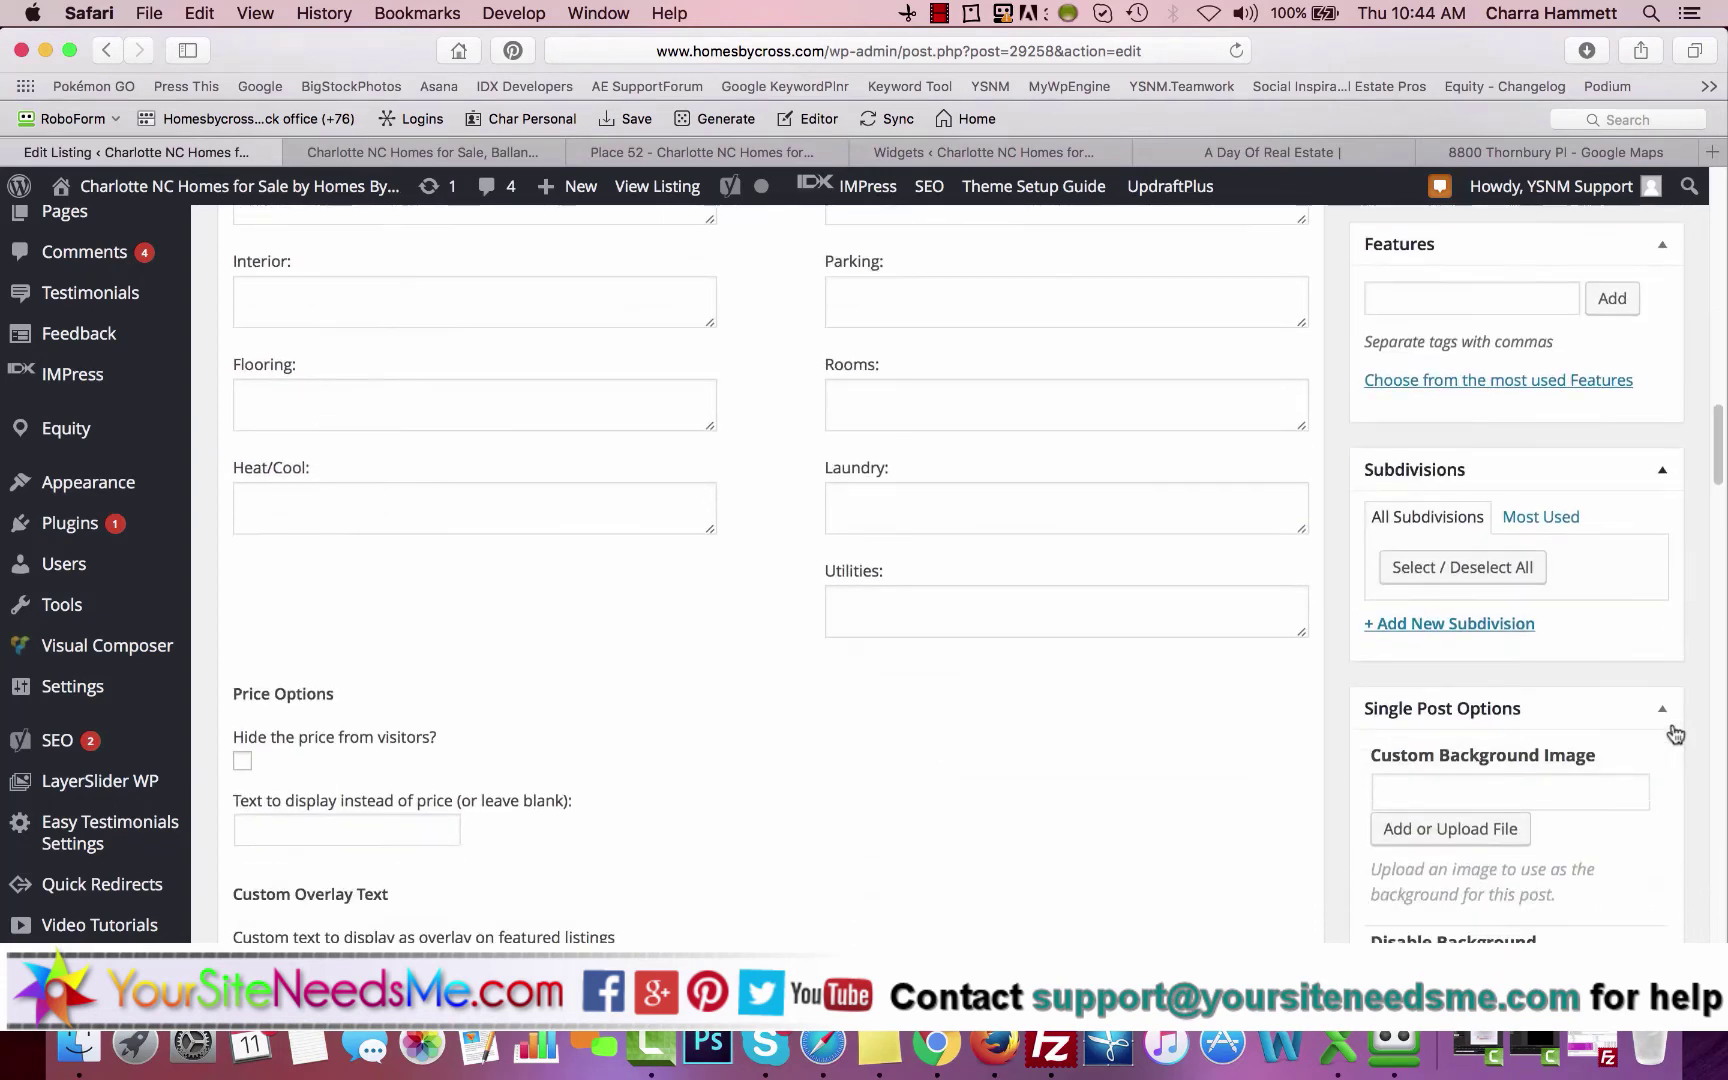
left_click(1449, 624)
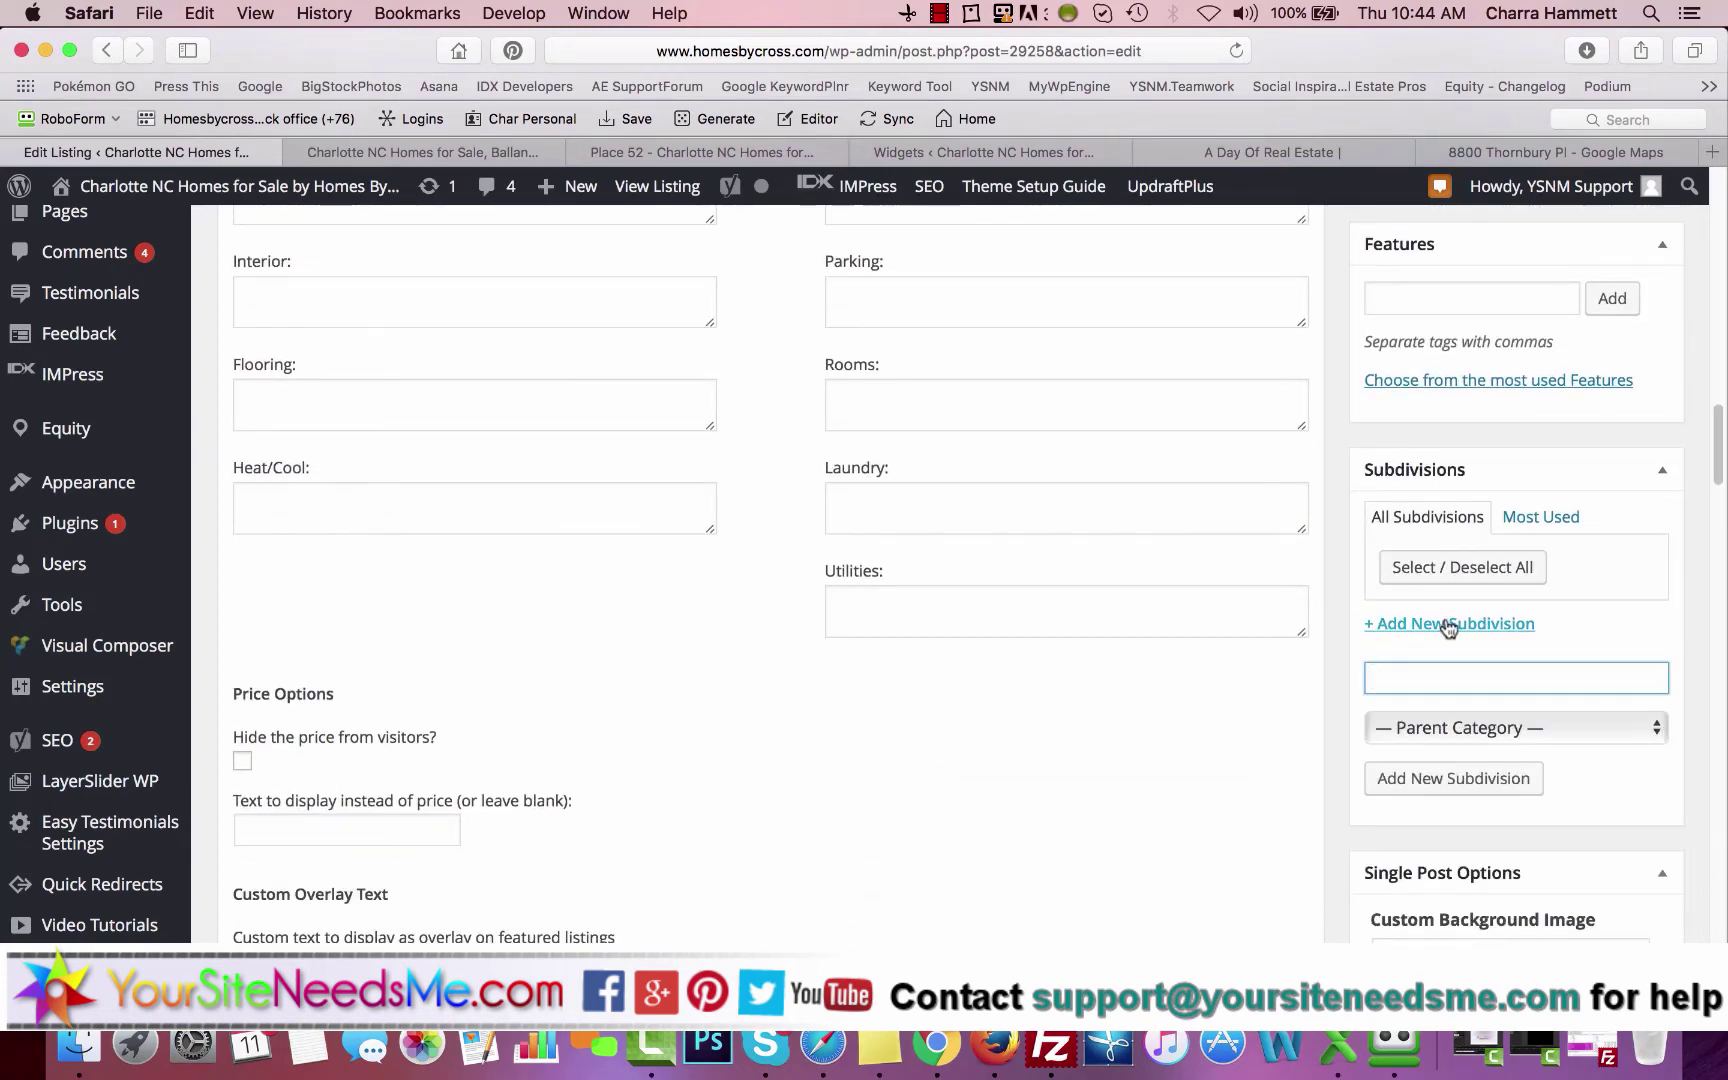
type("Ballantyne")
left_click(1437, 775)
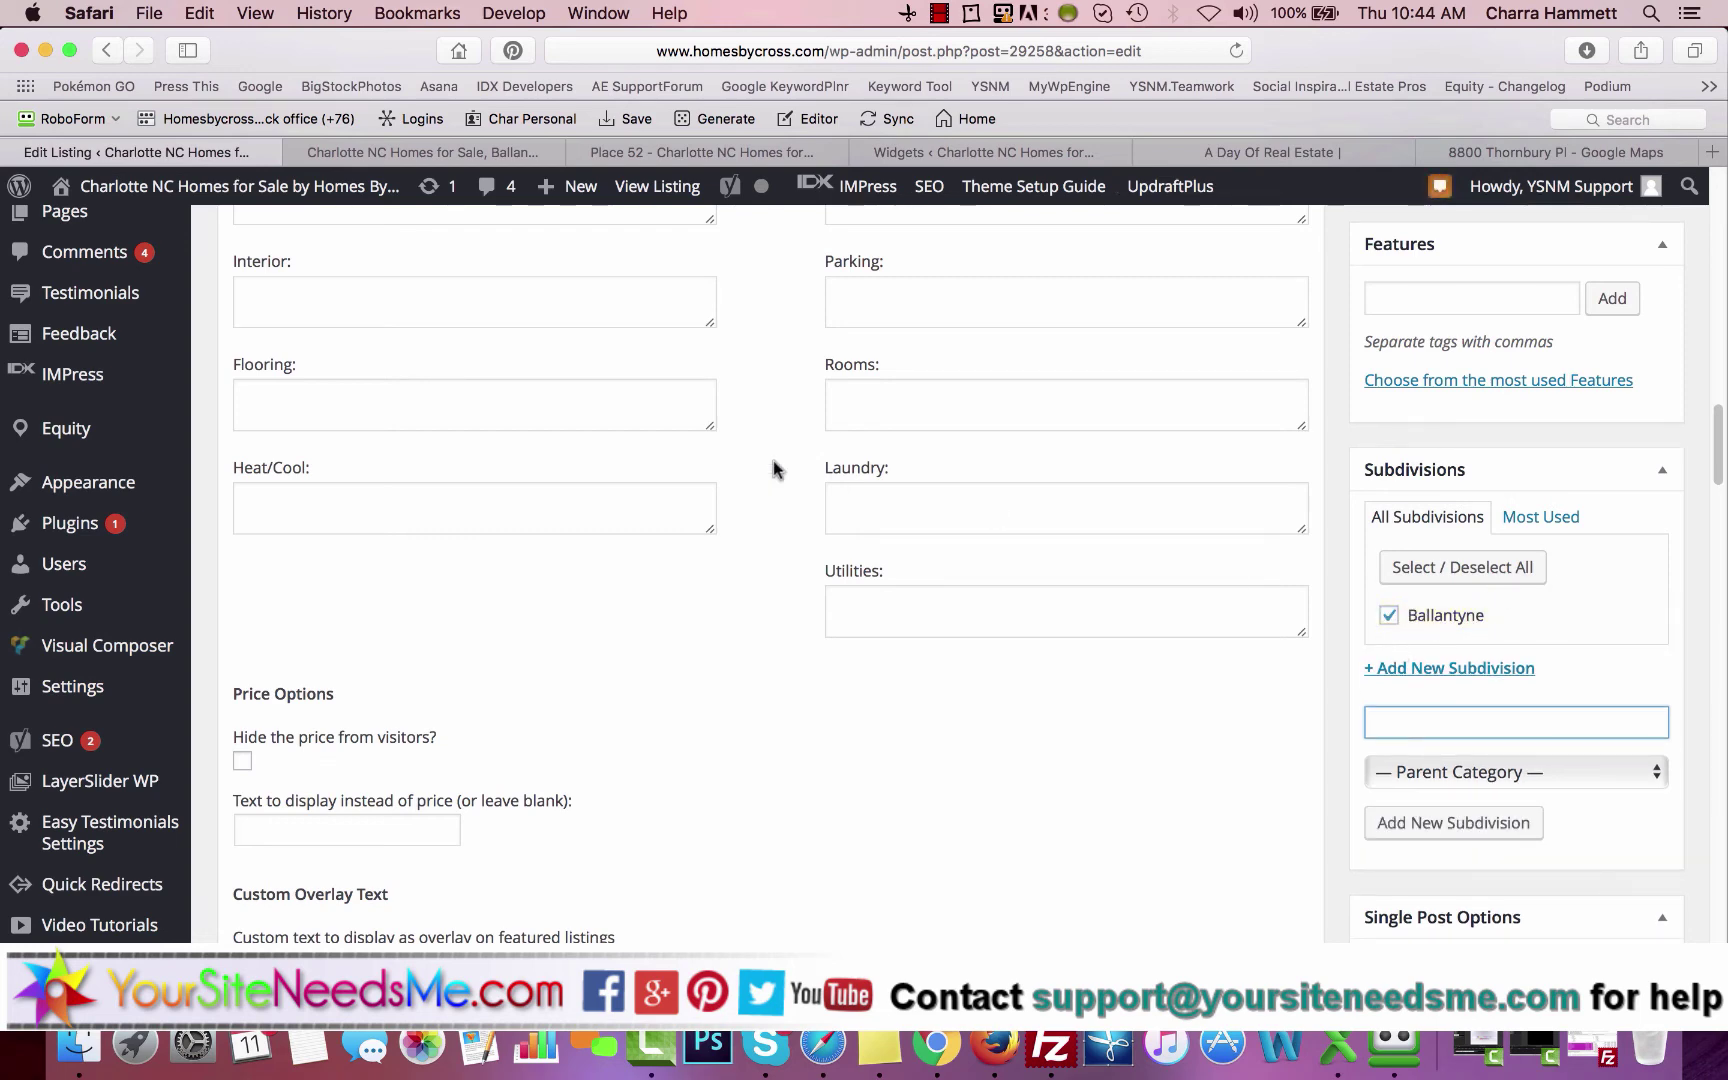
scroll(207, 345, "up", 10)
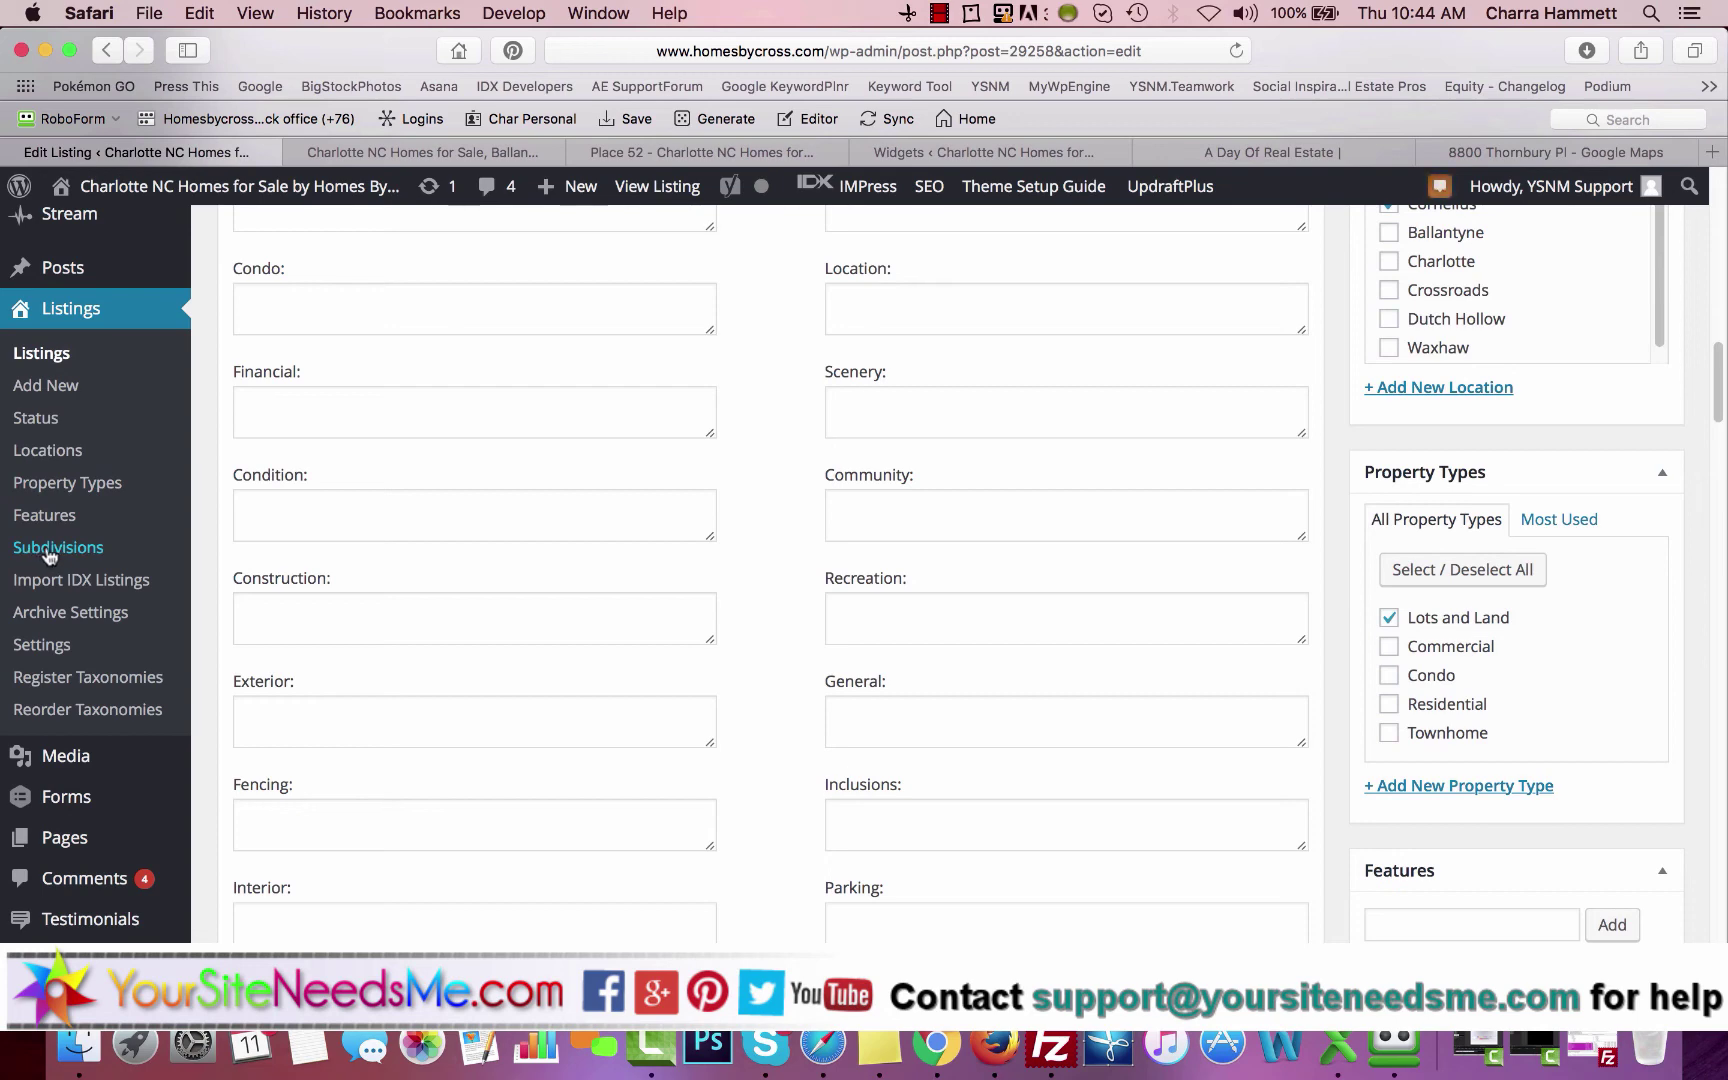
Delete the Commercial property type and confirm the deletion.
left_click(75, 484)
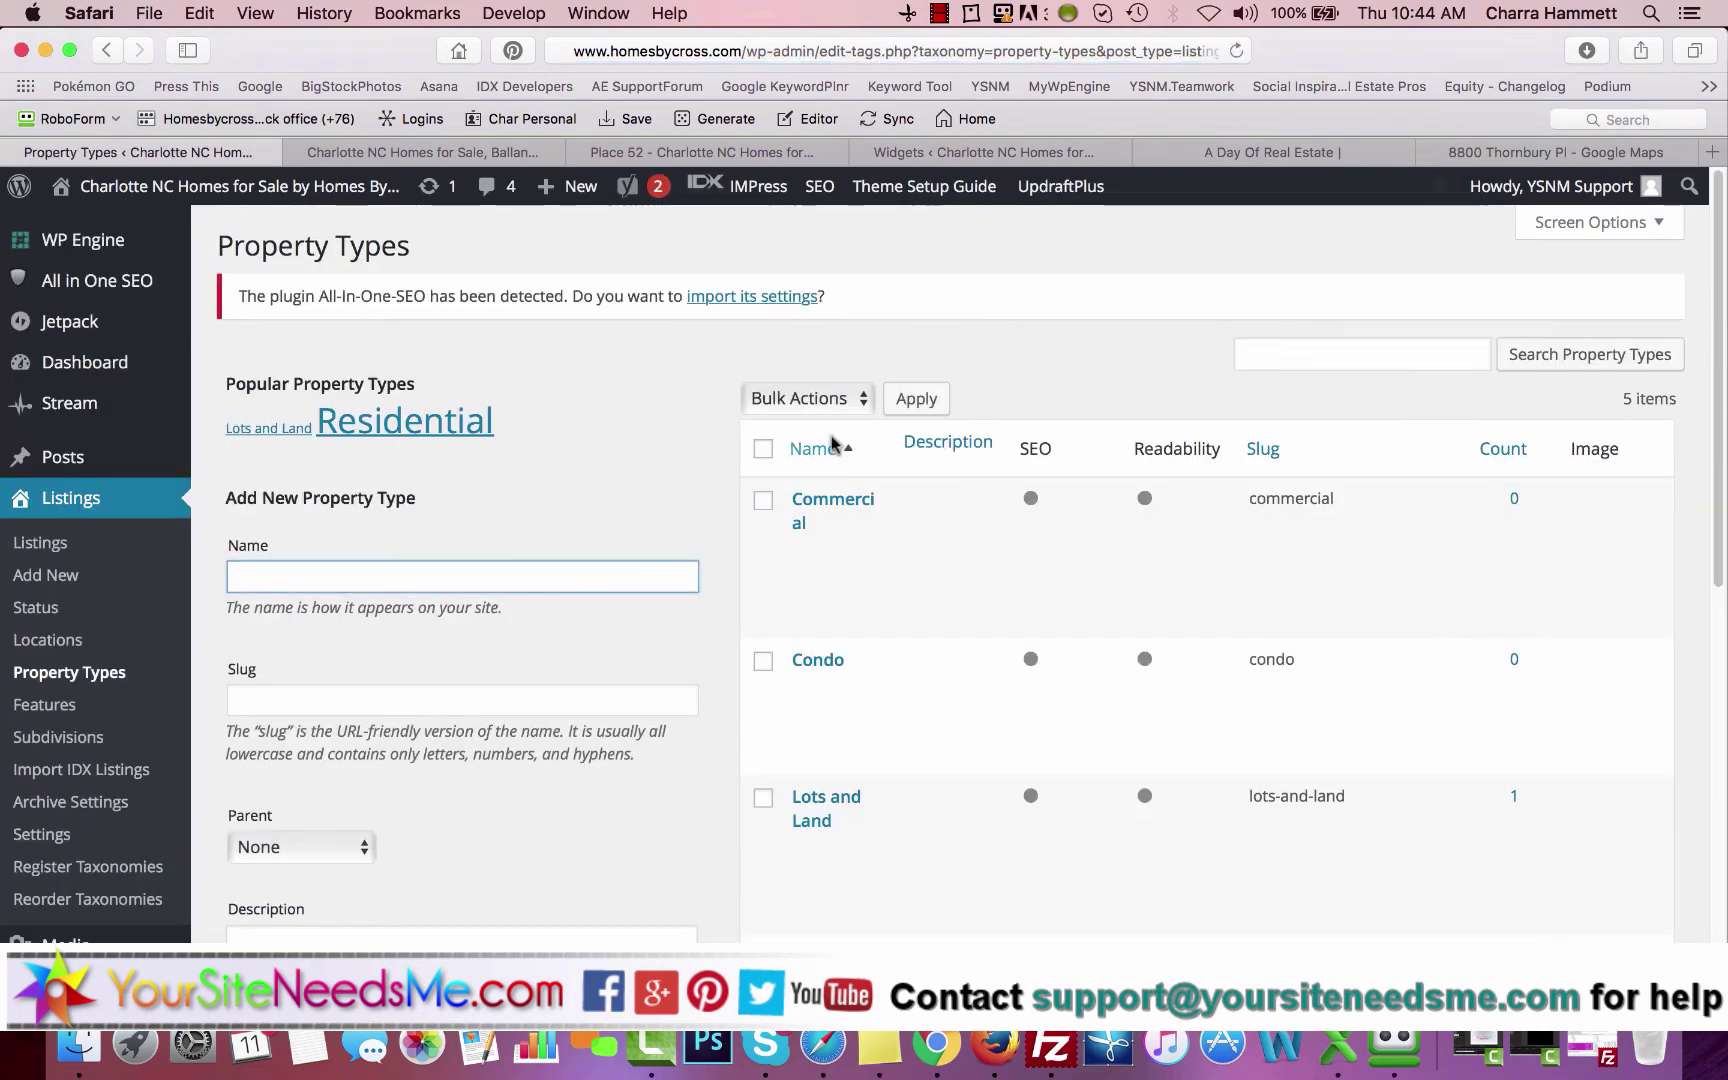
scroll(880, 545, "down", 1)
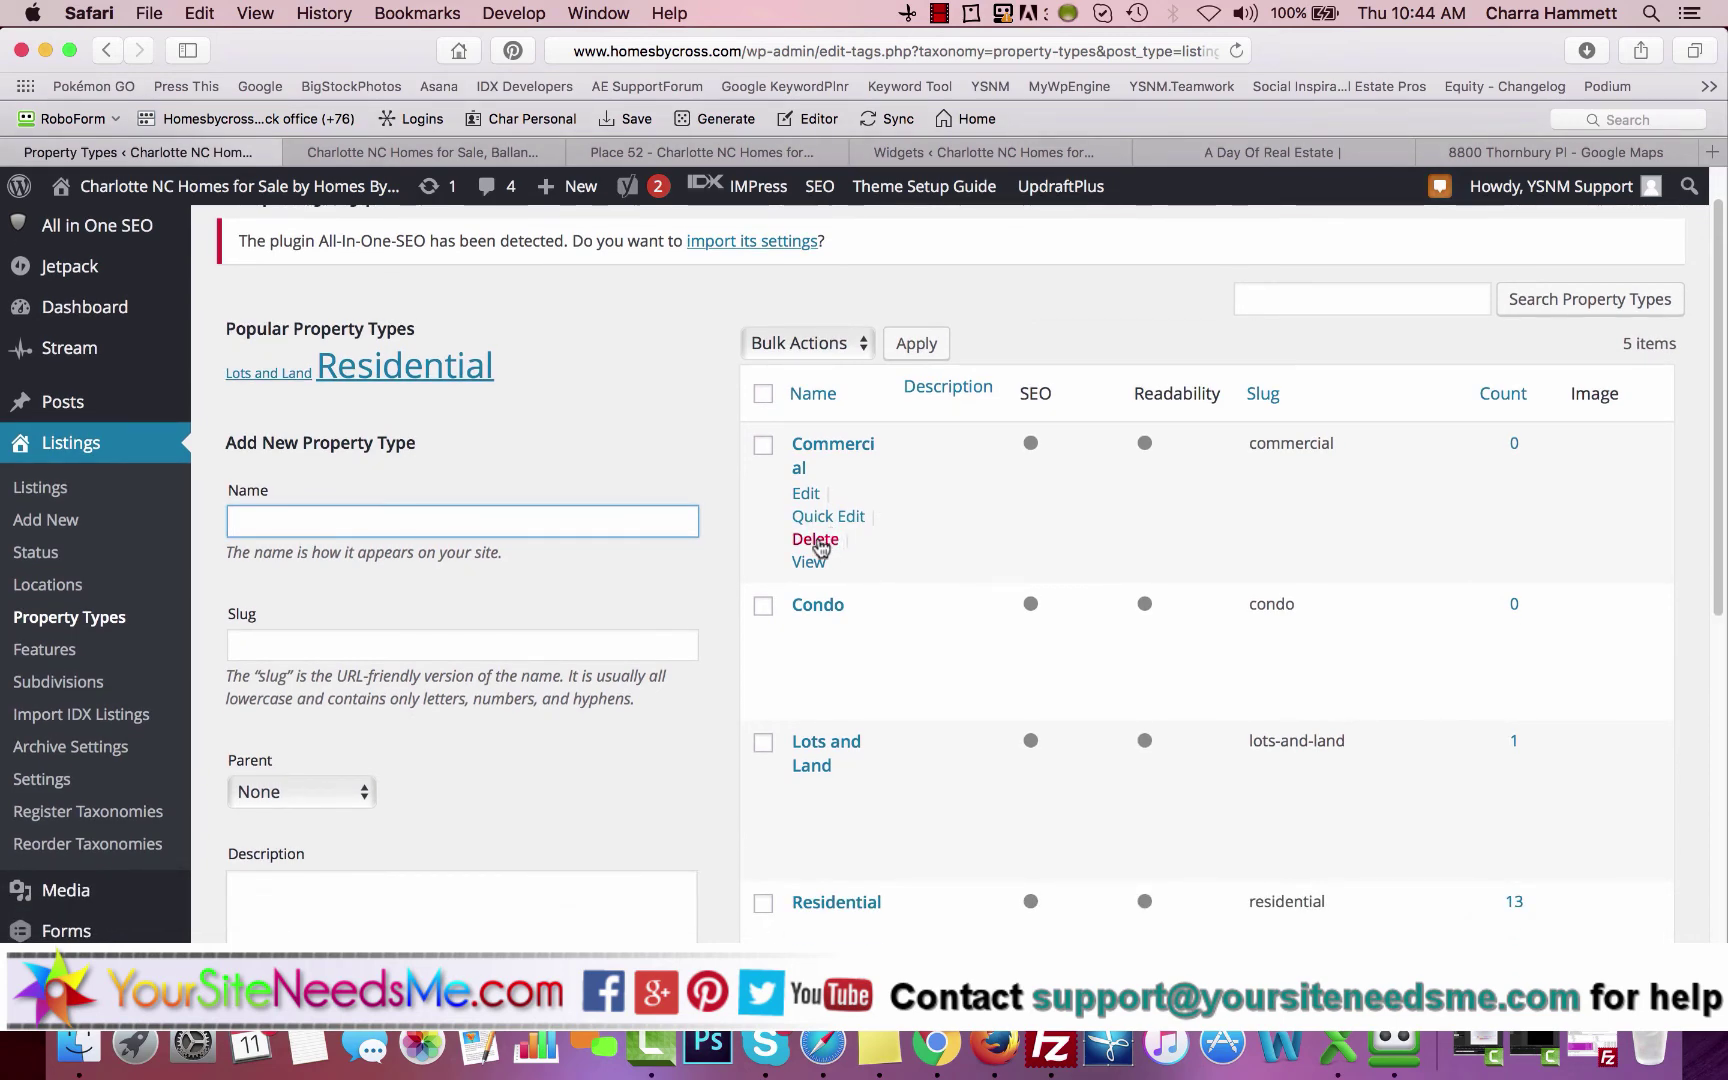
left_click(816, 542)
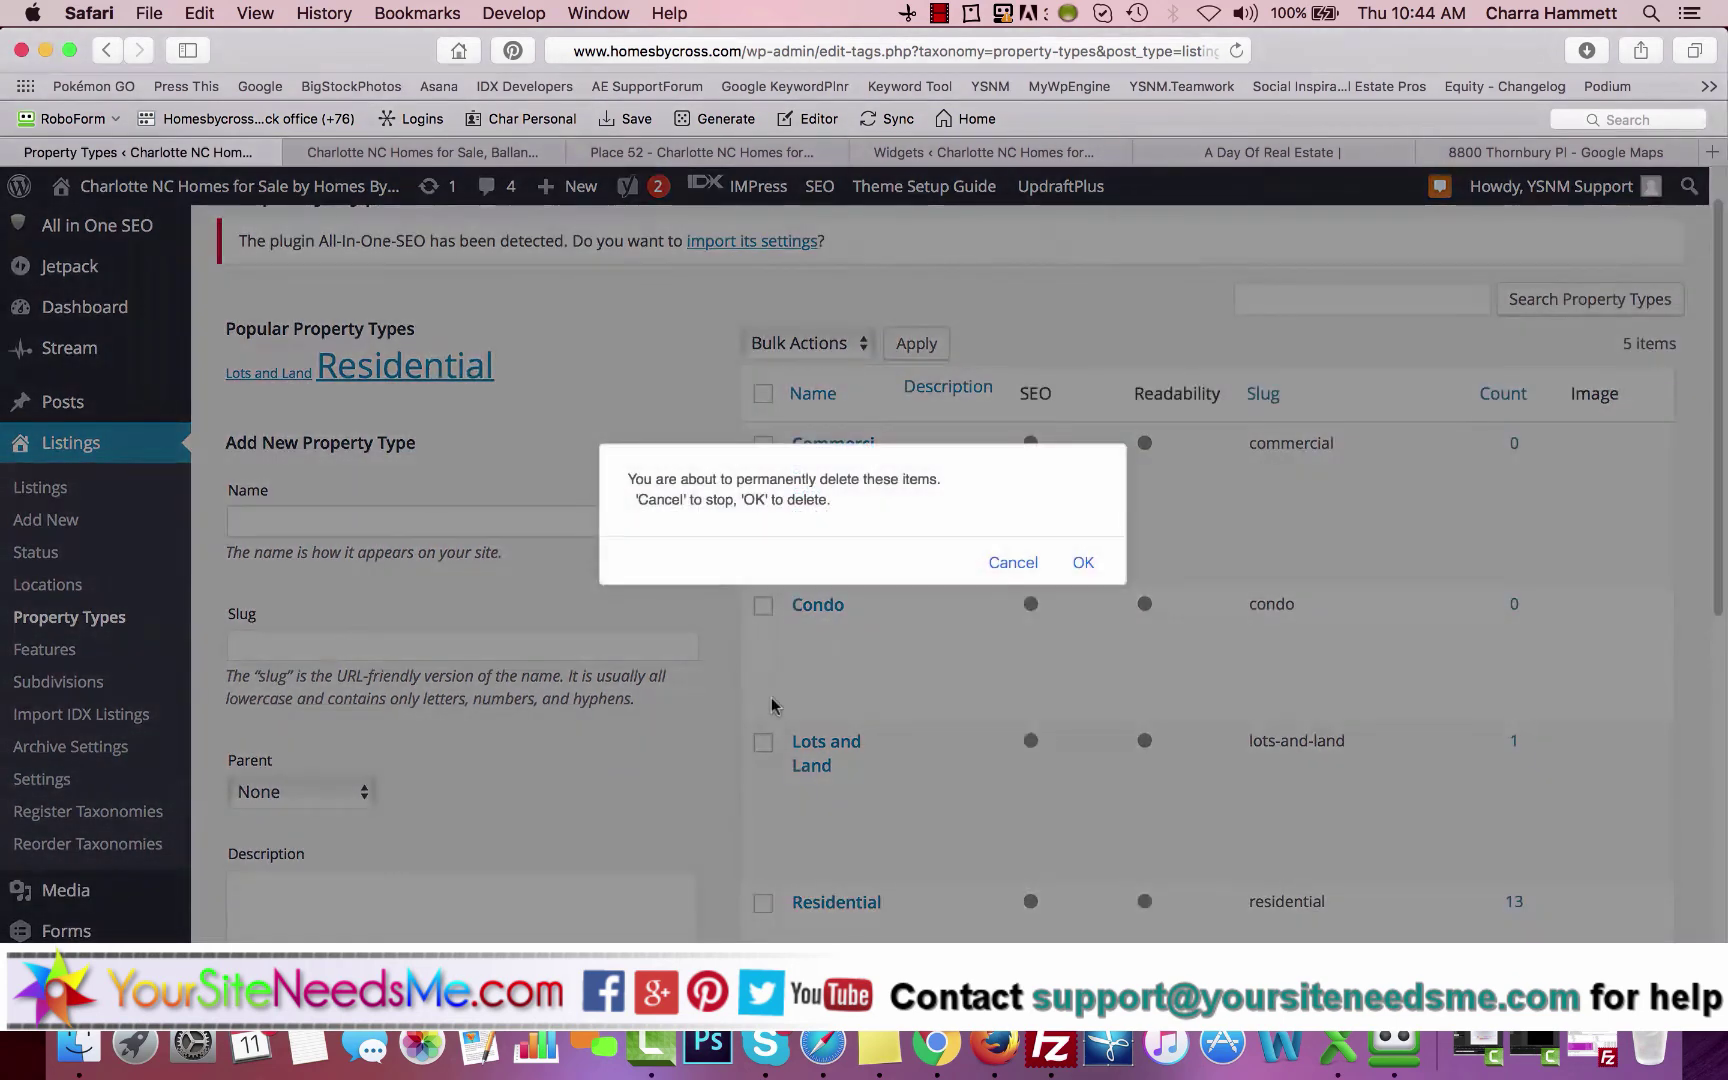
left_click(1084, 563)
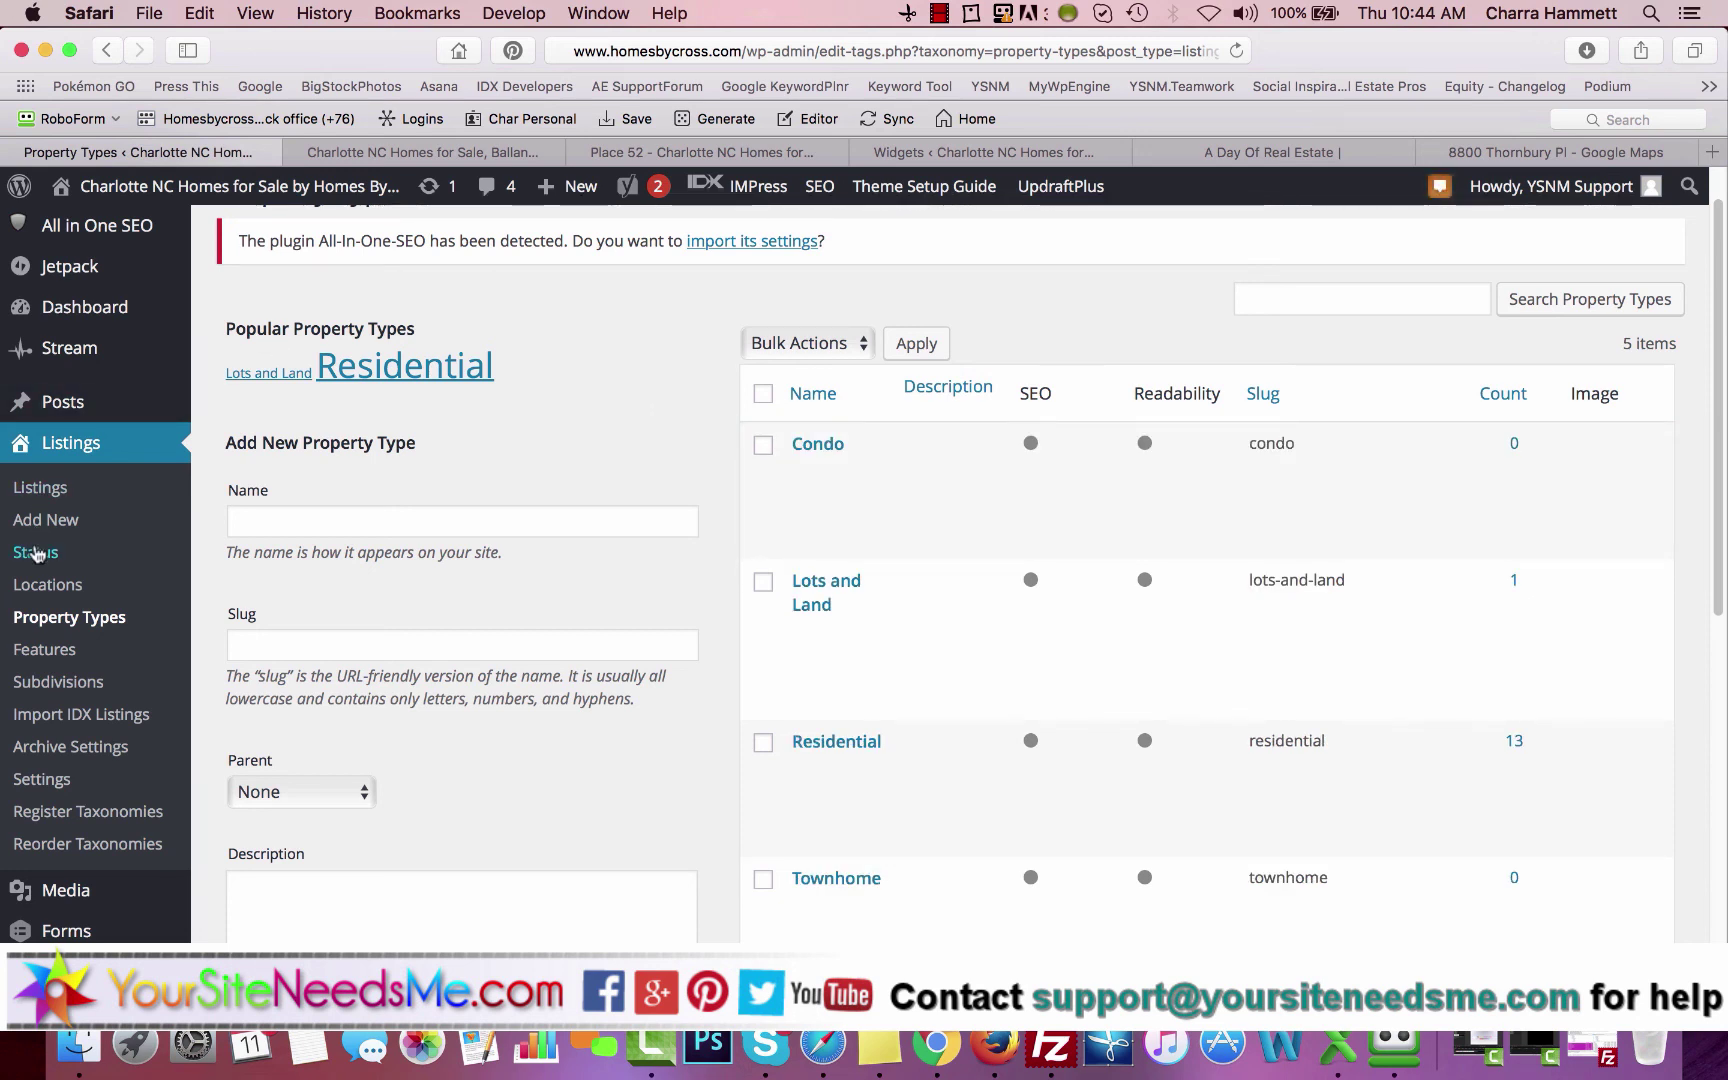
left_click(795, 152)
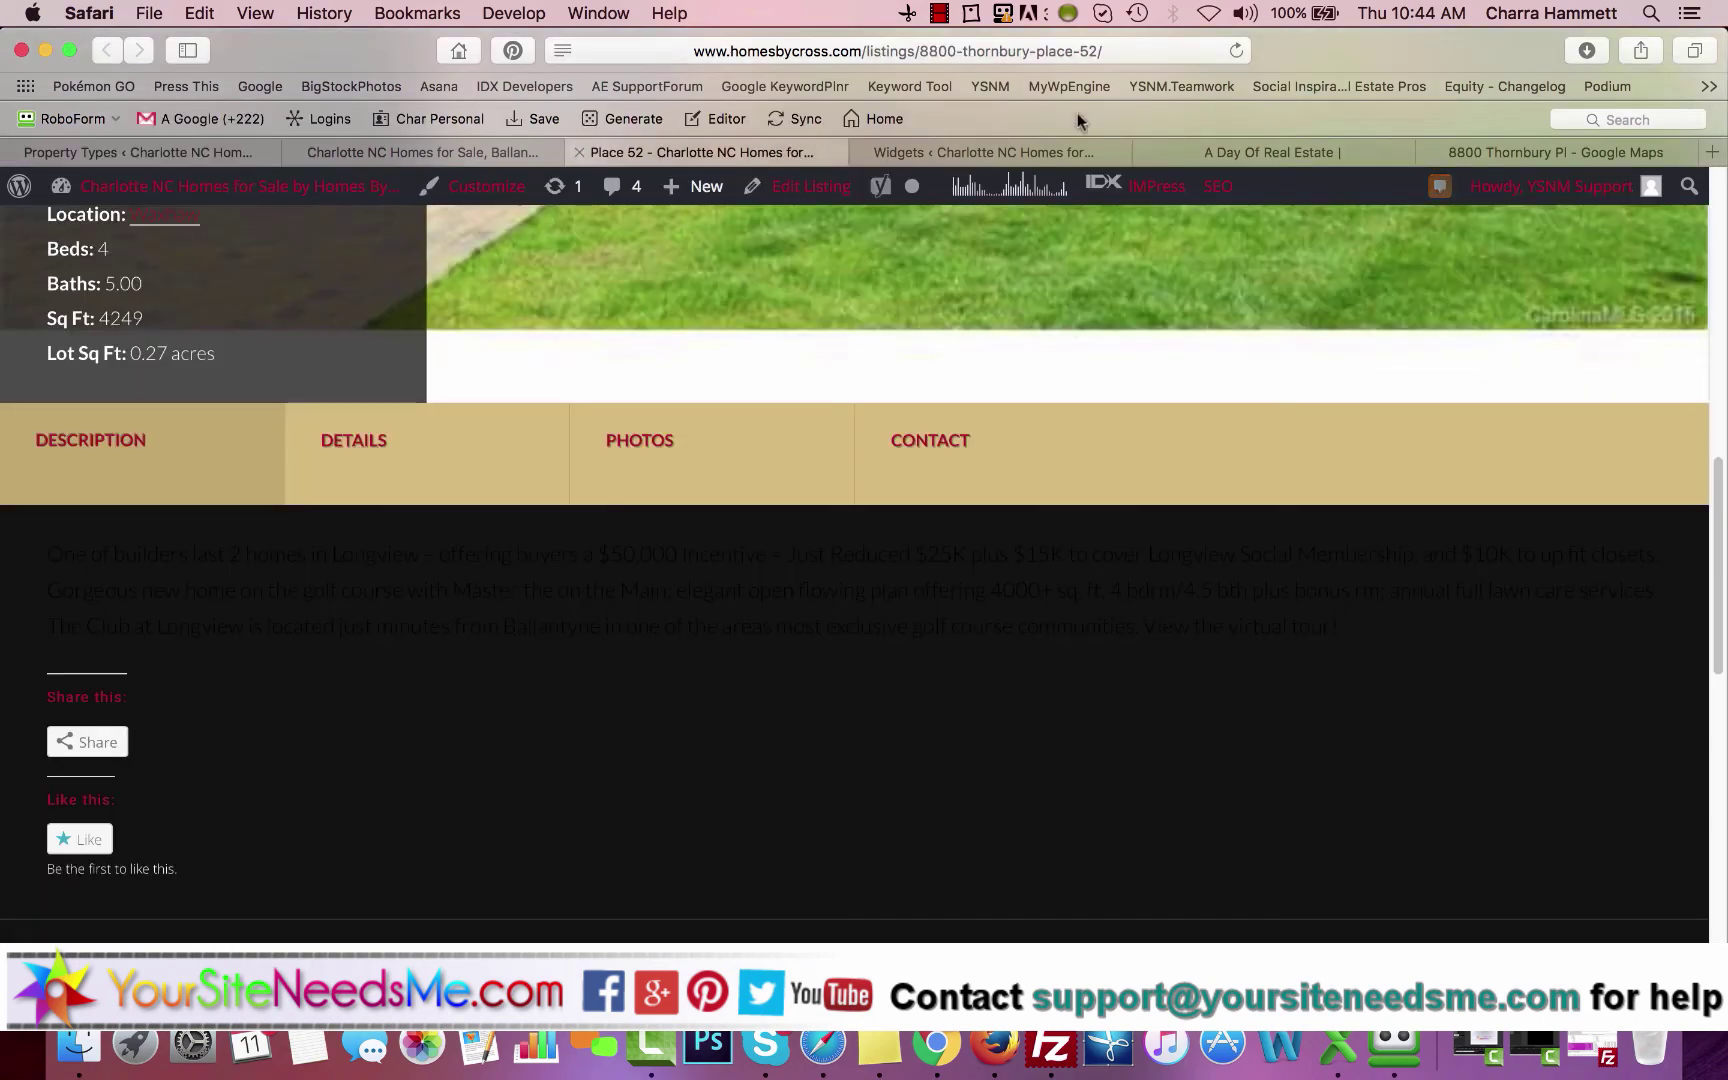
scroll(865, 751, "up", 15)
scroll(999, 662, "down", 5)
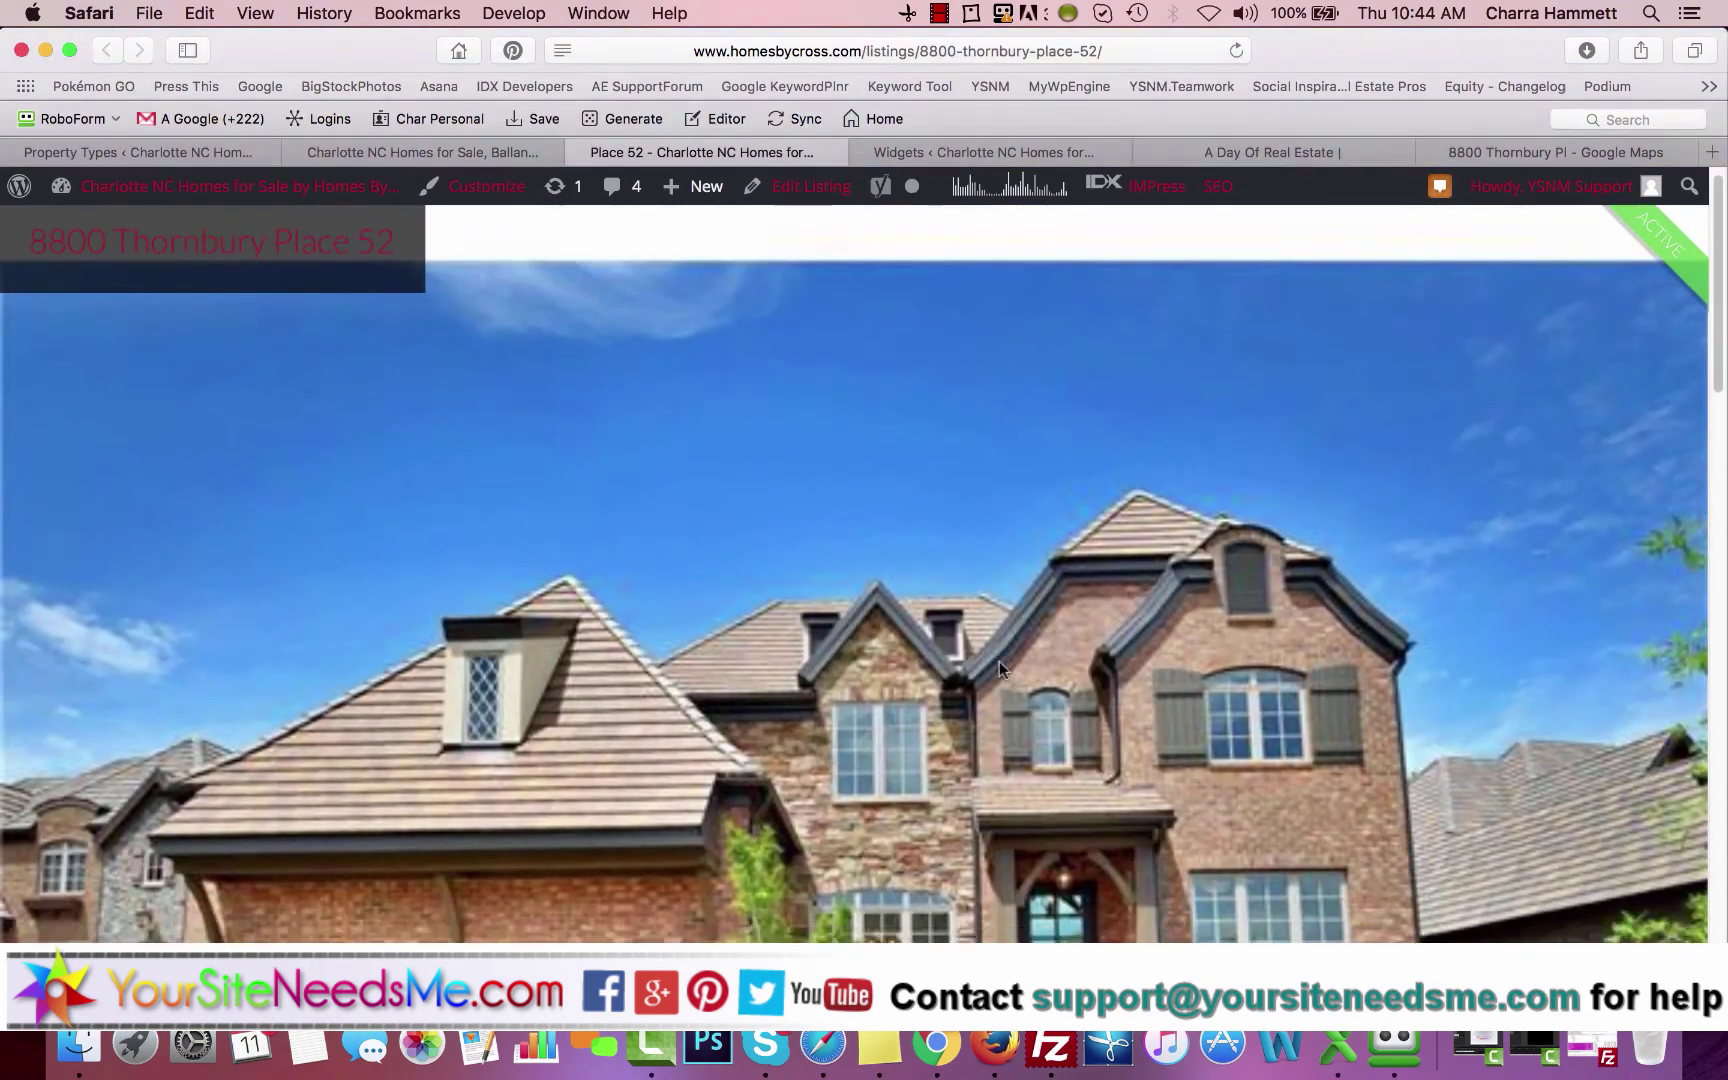
scroll(999, 662, "down", 3)
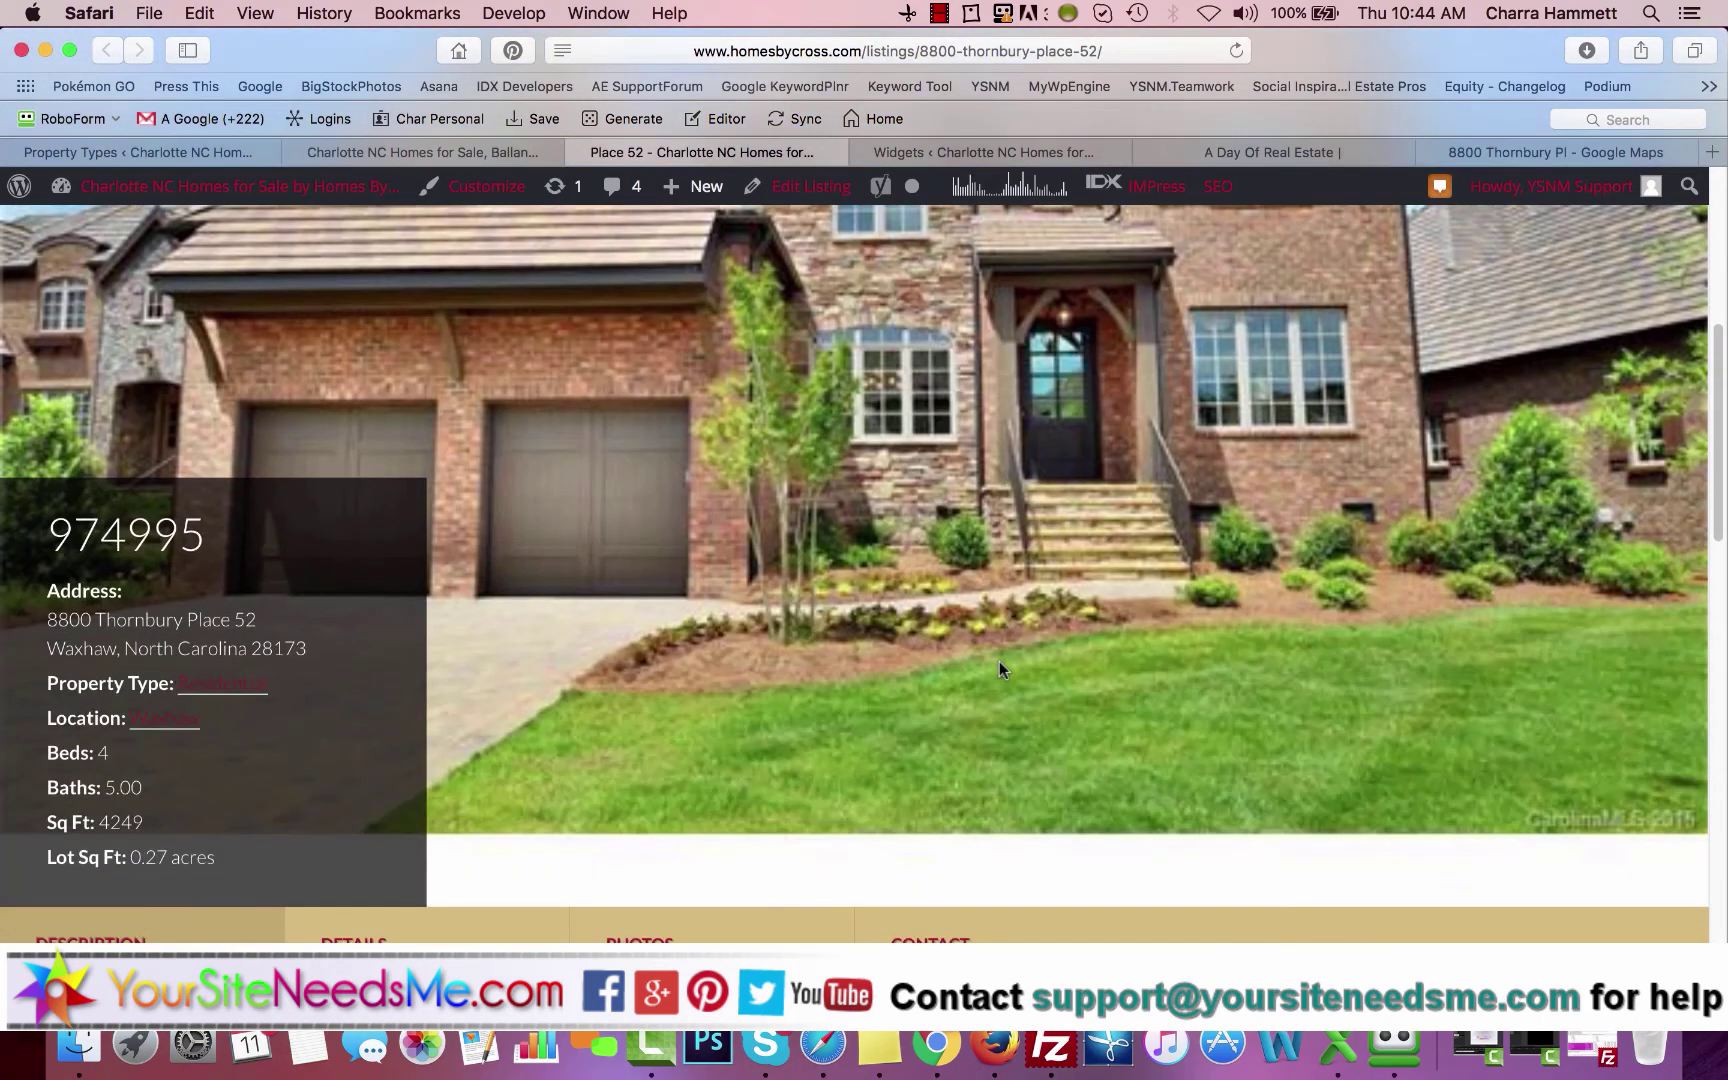